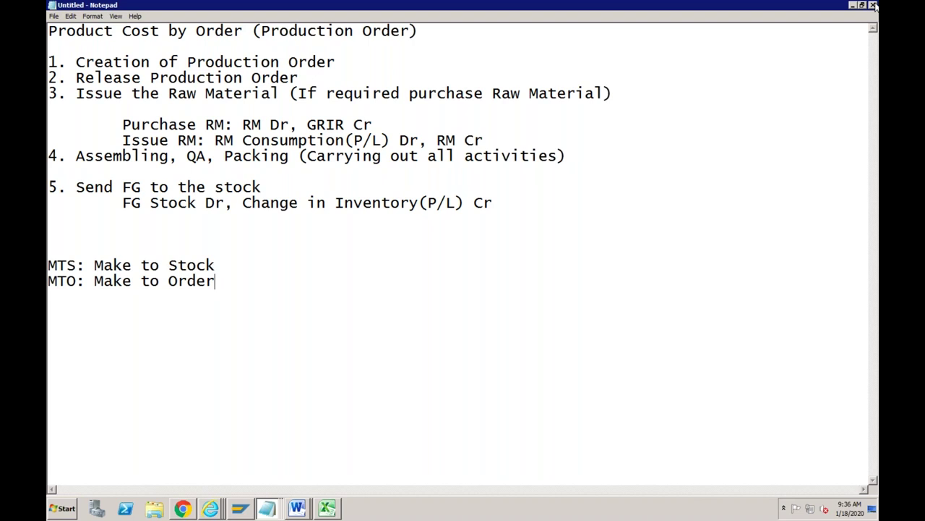
# - Discard the unsaved Notepad notes, then minimize the Excel workbook and the SAP Logon window
pyautogui.click(503, 257)
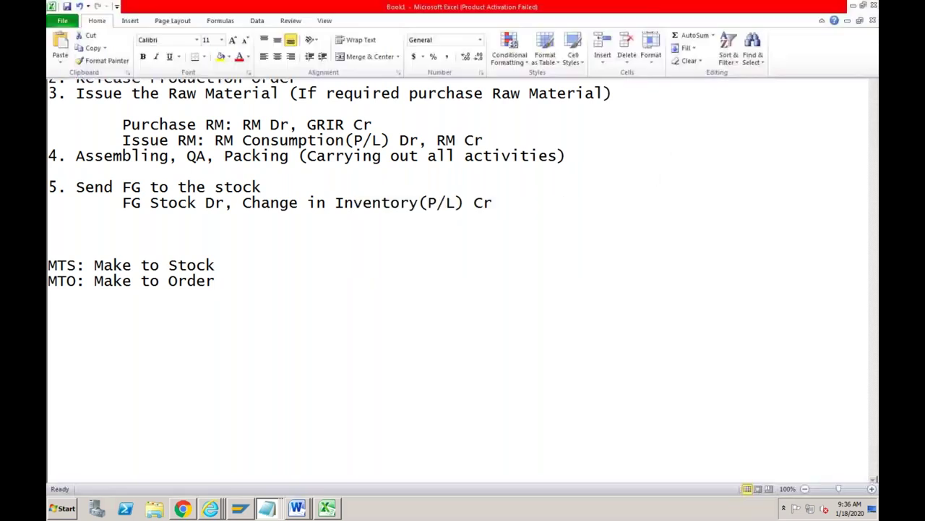
pyautogui.click(853, 5)
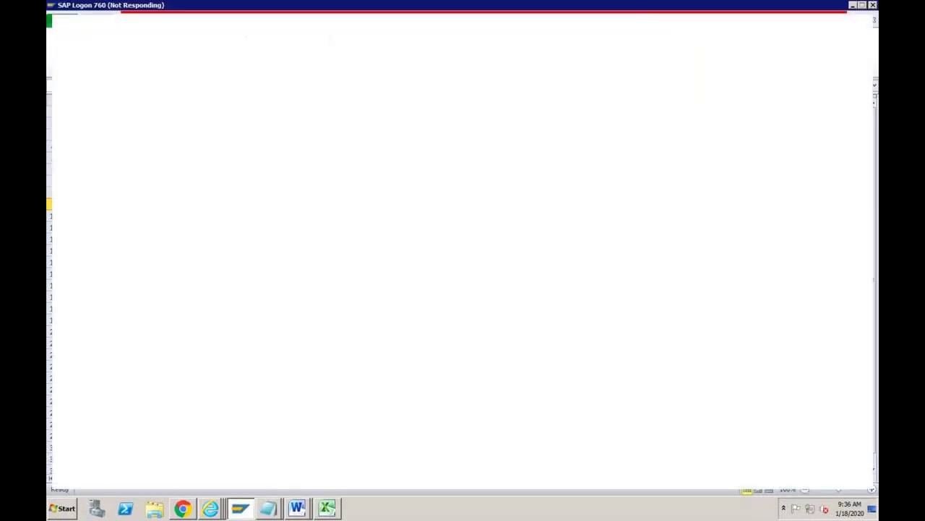
pyautogui.click(853, 6)
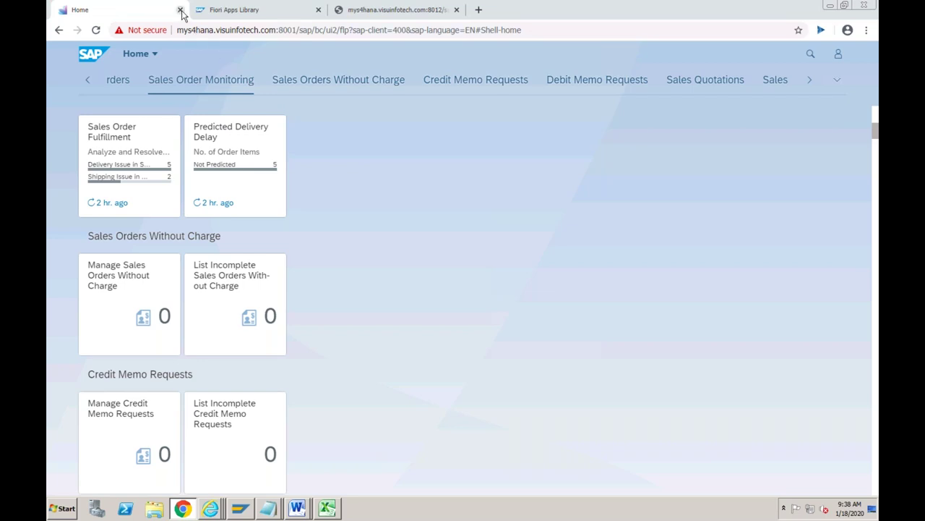
# - Close the three Chrome tabs and all Internet Explorer windows
pyautogui.click(180, 10)
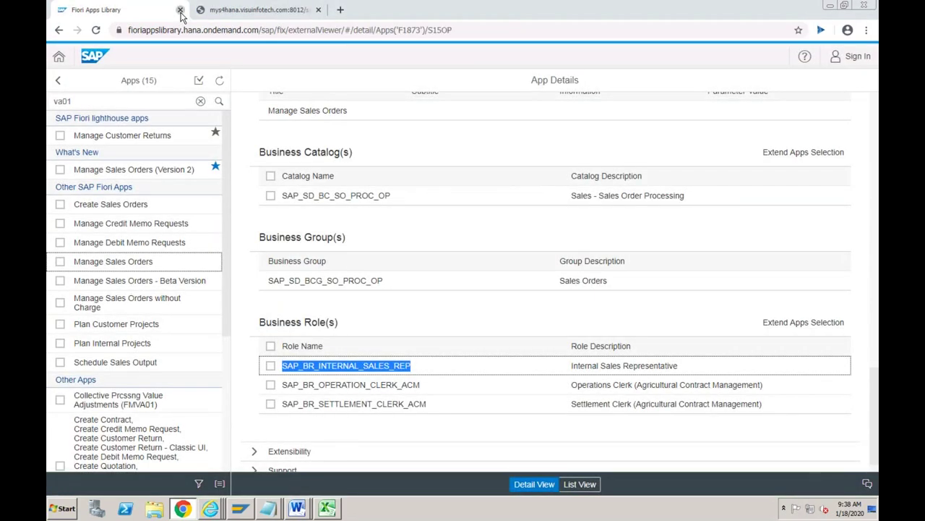
pyautogui.click(180, 9)
pyautogui.click(180, 10)
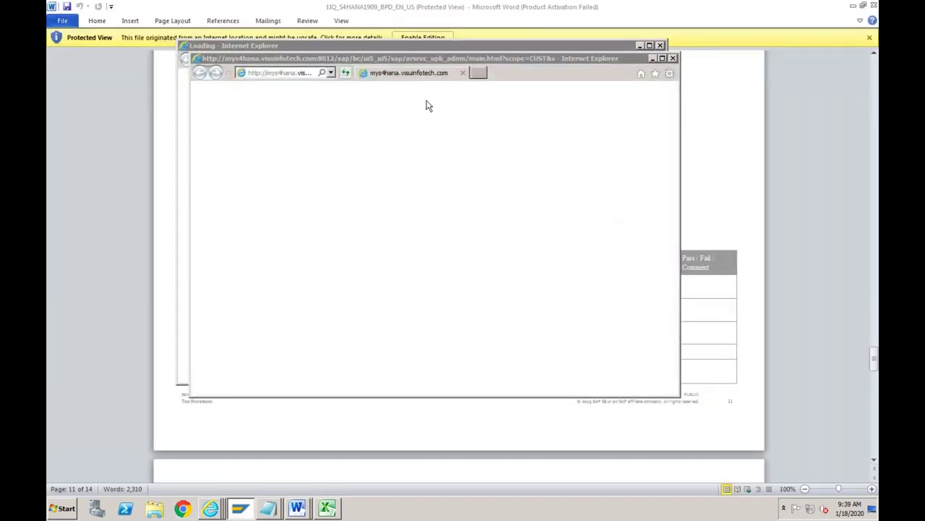
pyautogui.rightClick(210, 508)
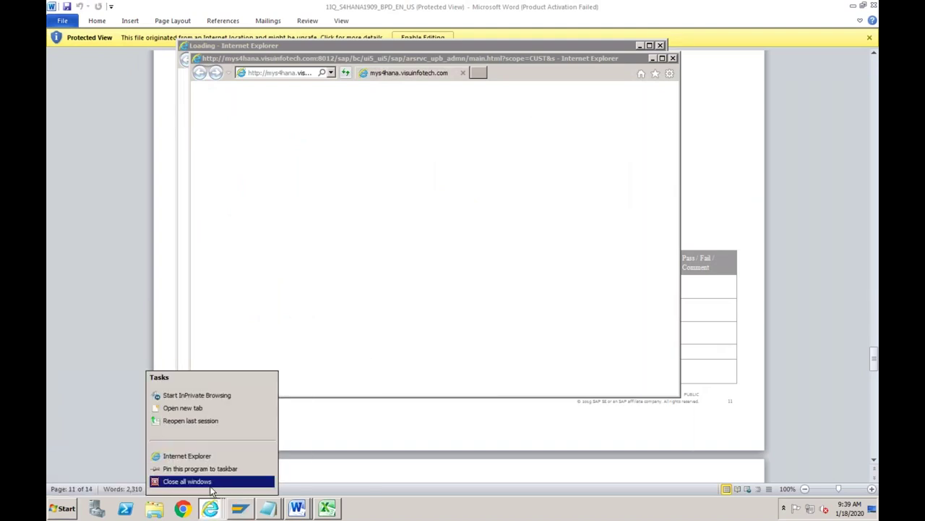
pyautogui.click(181, 481)
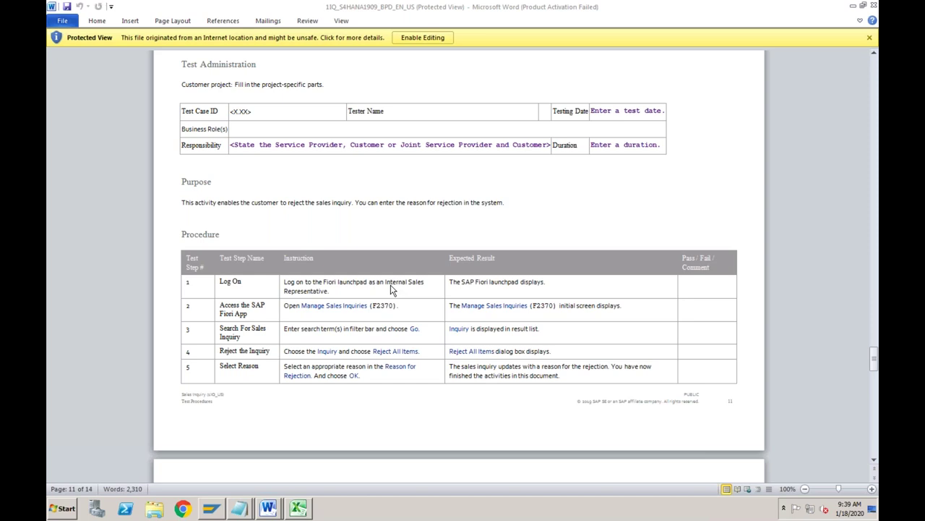
# - Force-close the hung SAP Logon window and show the Windows desktop
pyautogui.click(211, 509)
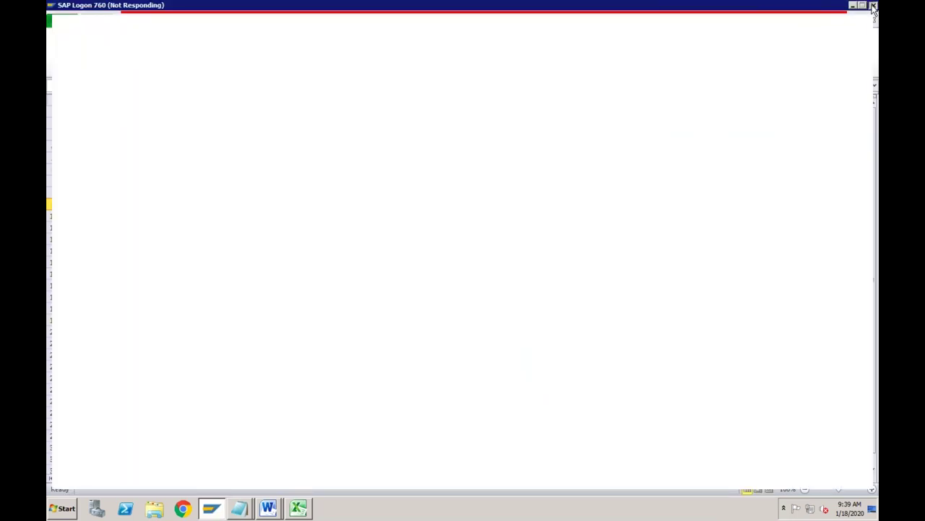
pyautogui.moveTo(224, 506)
pyautogui.click(376, 260)
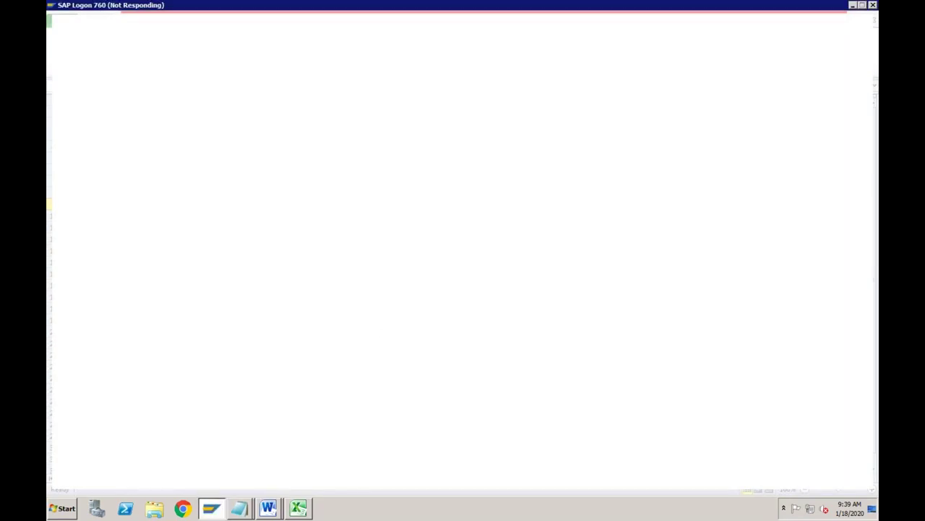
pyautogui.rightClick(323, 511)
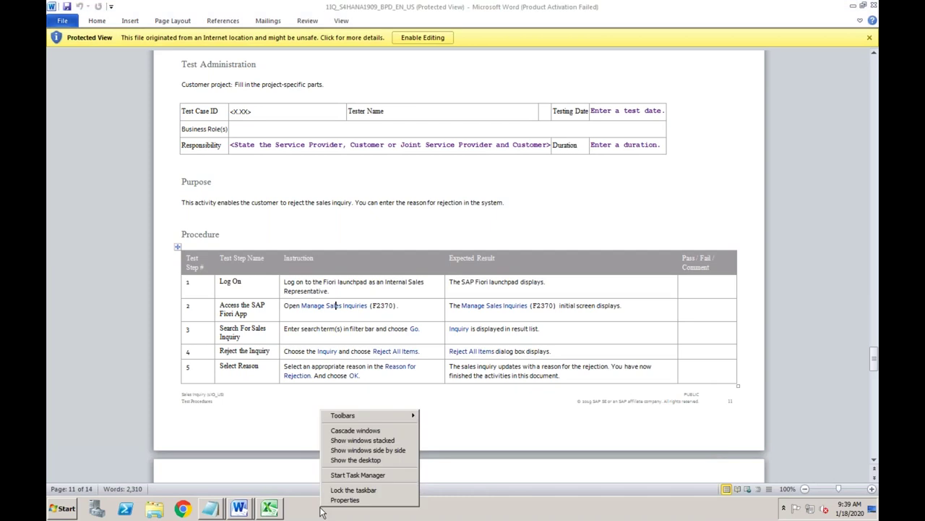
pyautogui.click(369, 463)
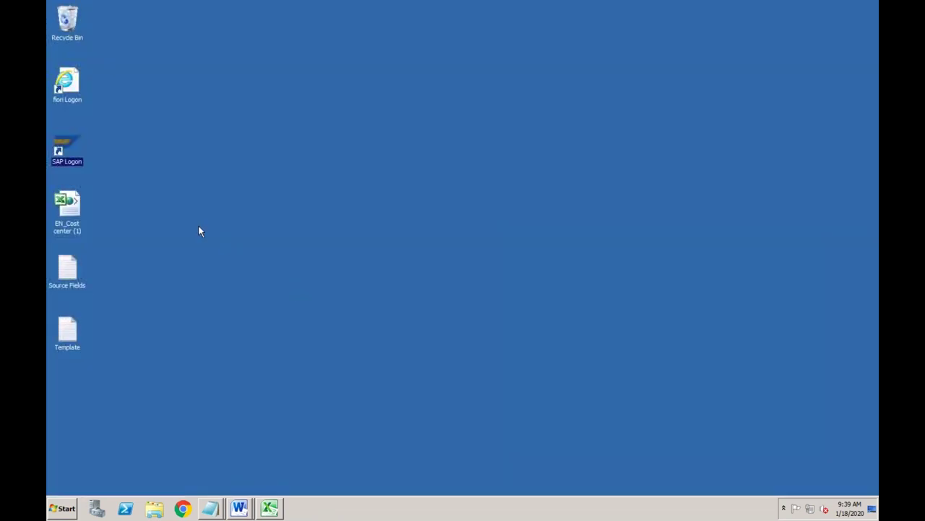
# - Start SAP Logon and connect to the S4 1909 system
pyautogui.doubleClick(65, 160)
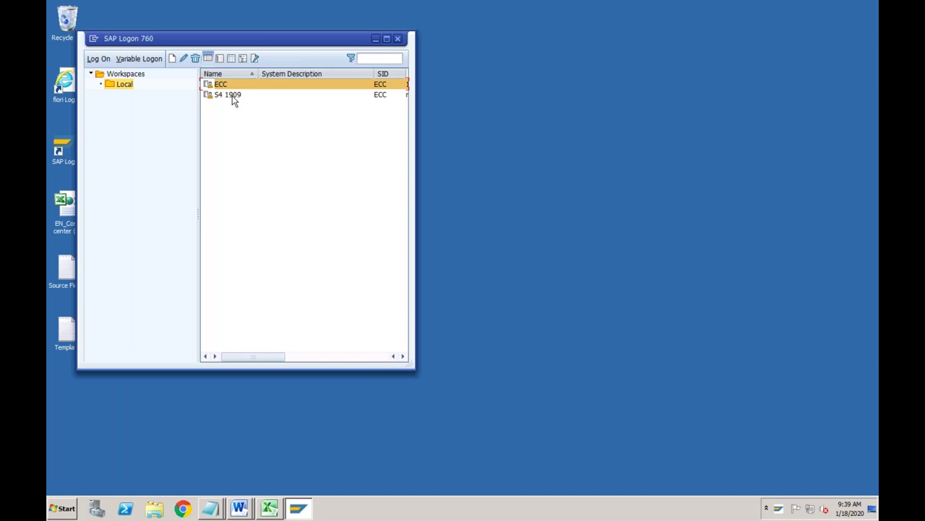
pyautogui.click(233, 100)
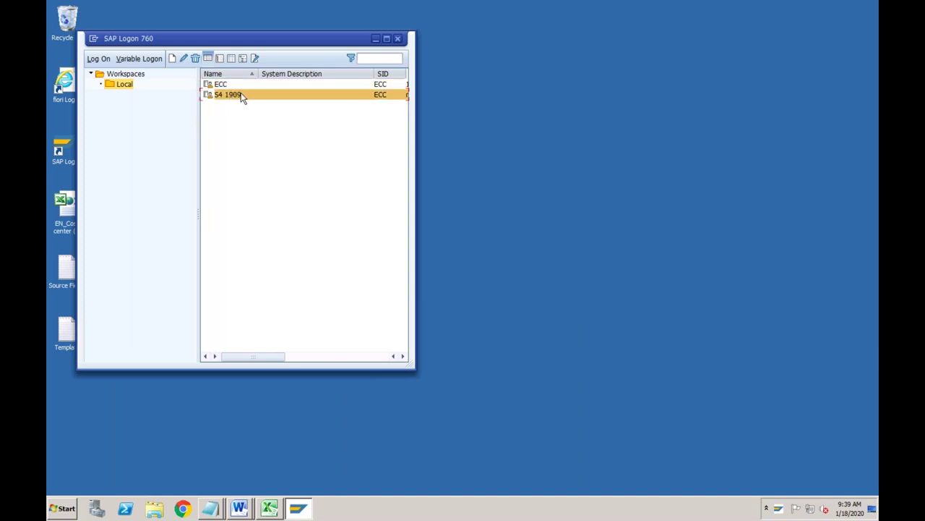
pyautogui.doubleClick(239, 96)
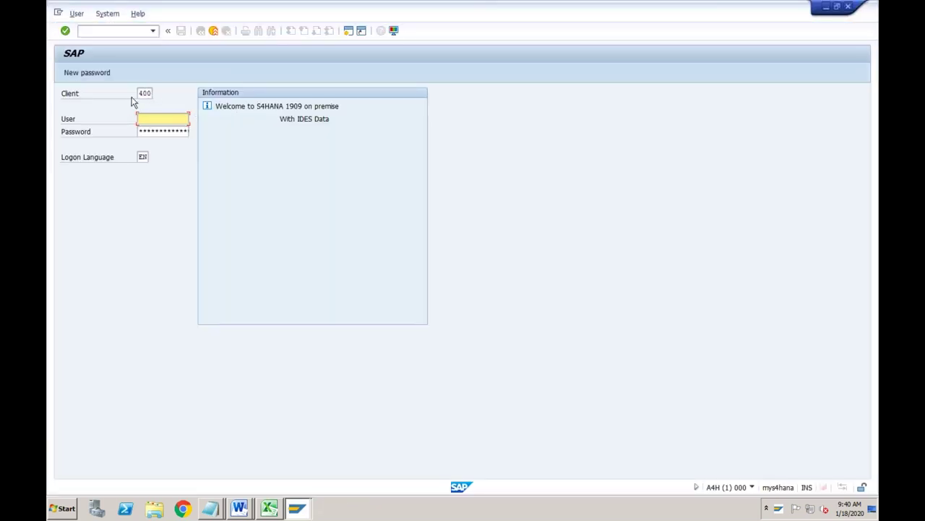
# - Sign in to client 400 with the saved user name, retyping the password after rejection
pyautogui.click(146, 95)
pyautogui.click(147, 120)
pyautogui.press('Down')
pyautogui.press('Down')
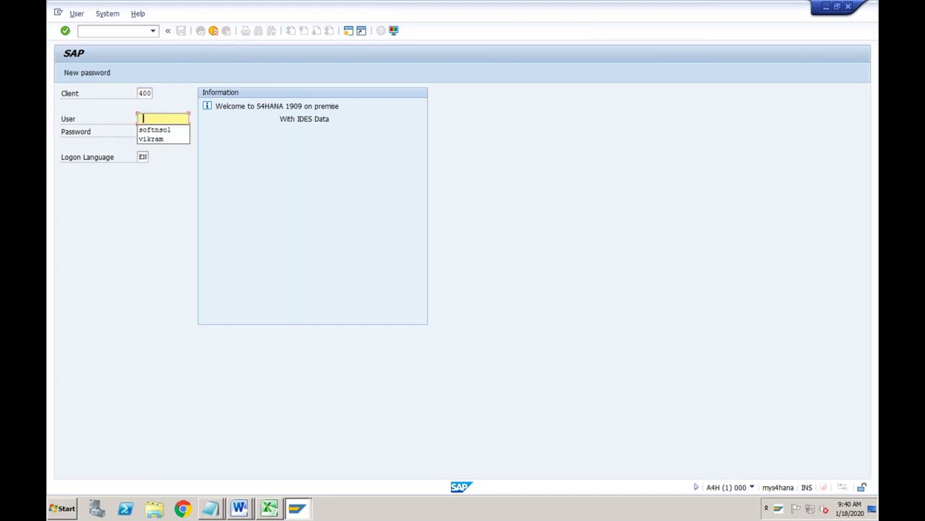
pyautogui.press('Return')
pyautogui.press('Tab')
pyautogui.write('********')
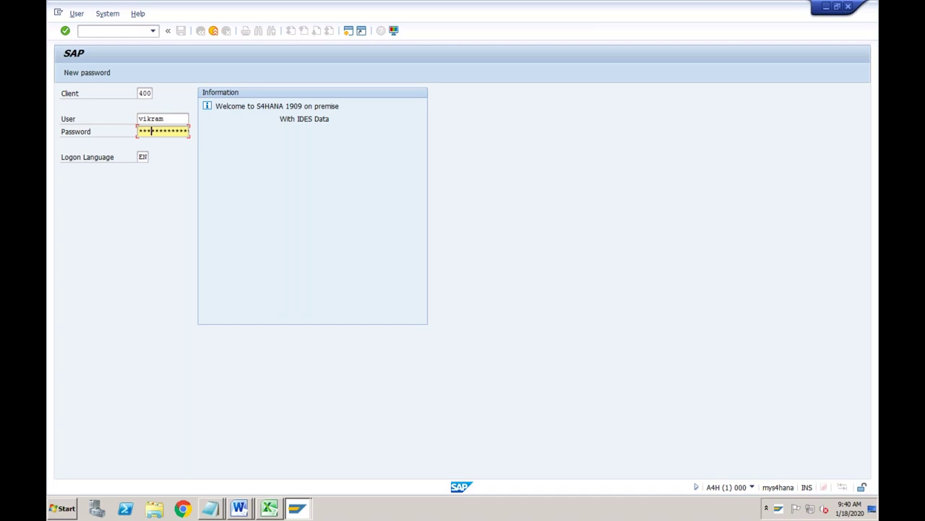
pyautogui.press('Return')
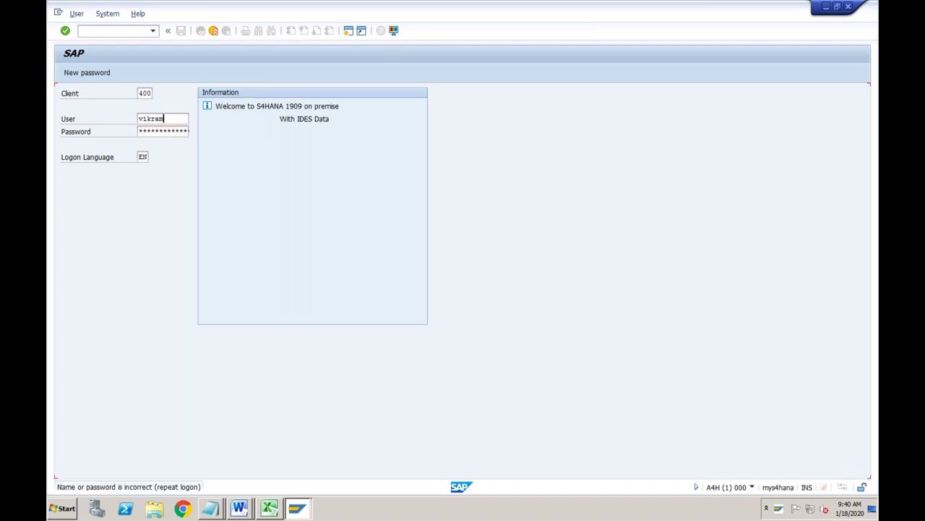
pyautogui.write('********')
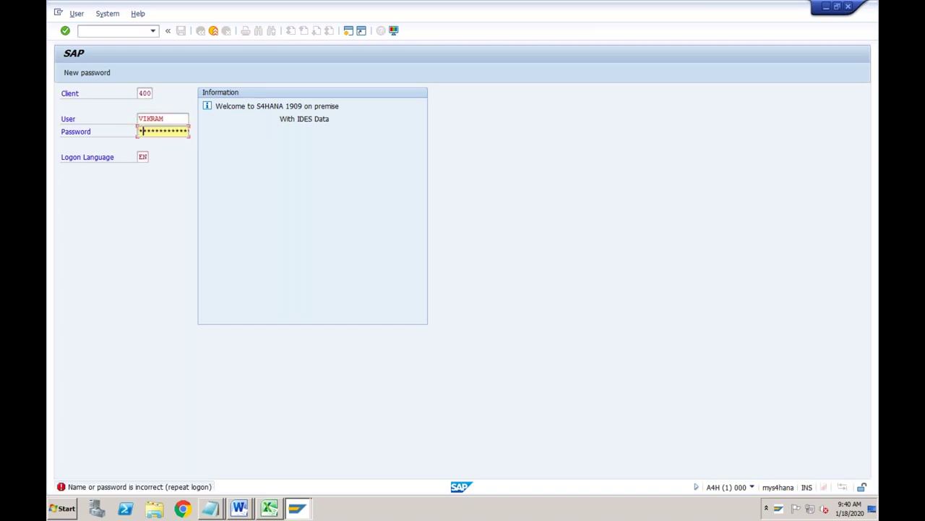
pyautogui.press('Return')
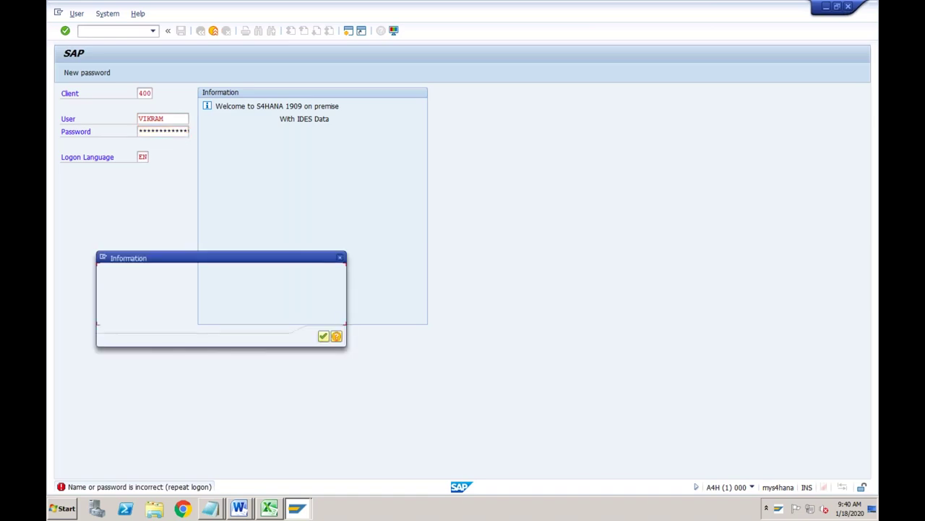
# - Acknowledge the failed-attempts notice so SAP Easy Access loads with its favourites
pyautogui.press('Return')
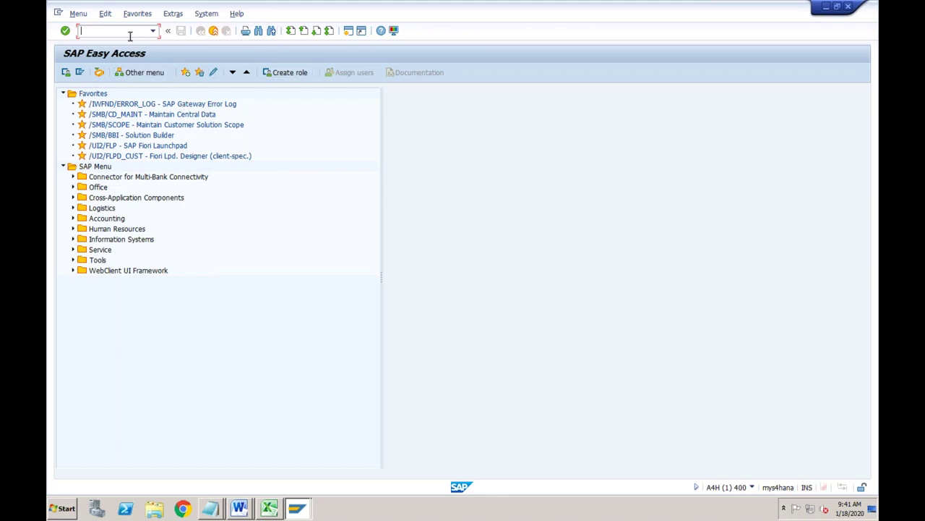
# - Launch the /UI2/FLP Fiori Launchpad favourite, dismiss the IE security warning, and select its URL
pyautogui.click(107, 148)
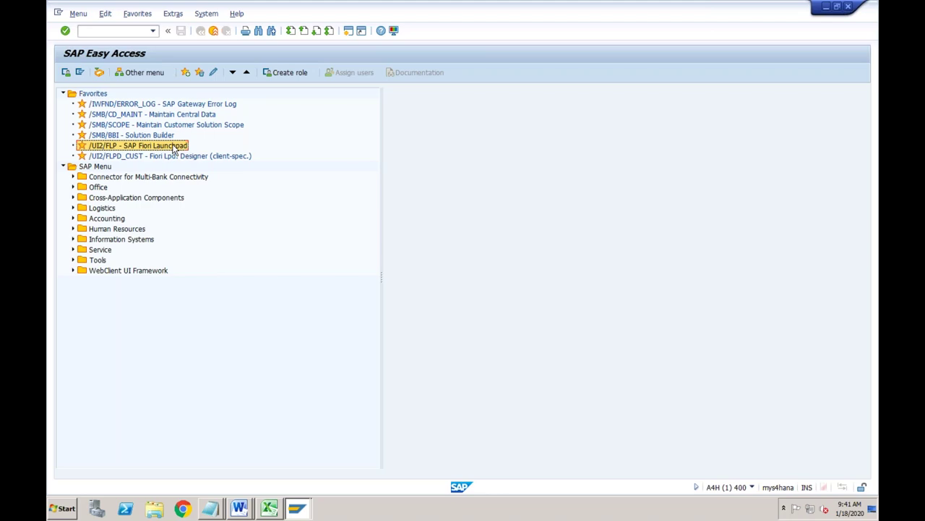
pyautogui.doubleClick(120, 149)
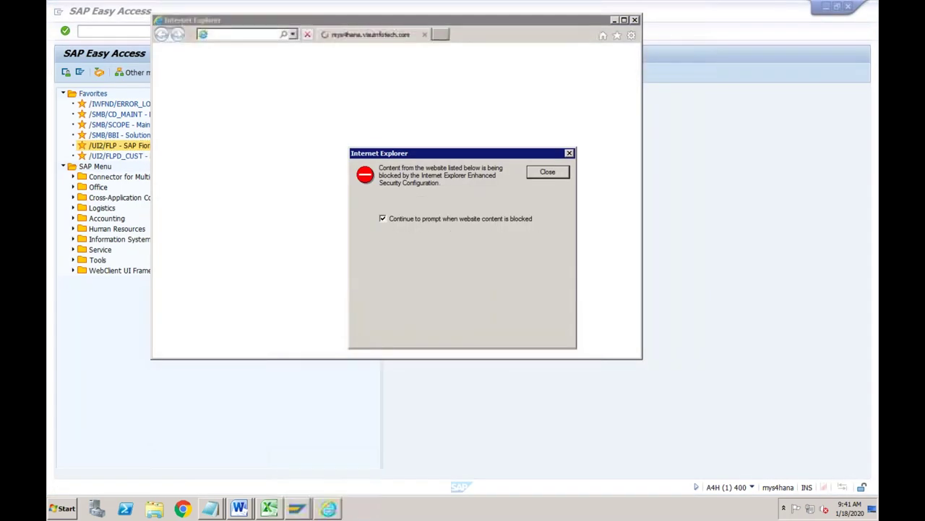
pyautogui.click(552, 173)
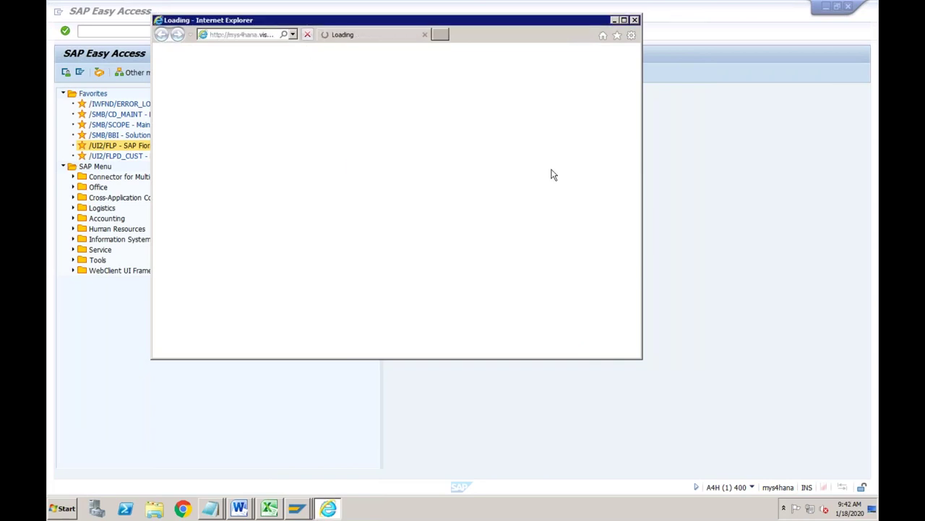
pyautogui.click(264, 34)
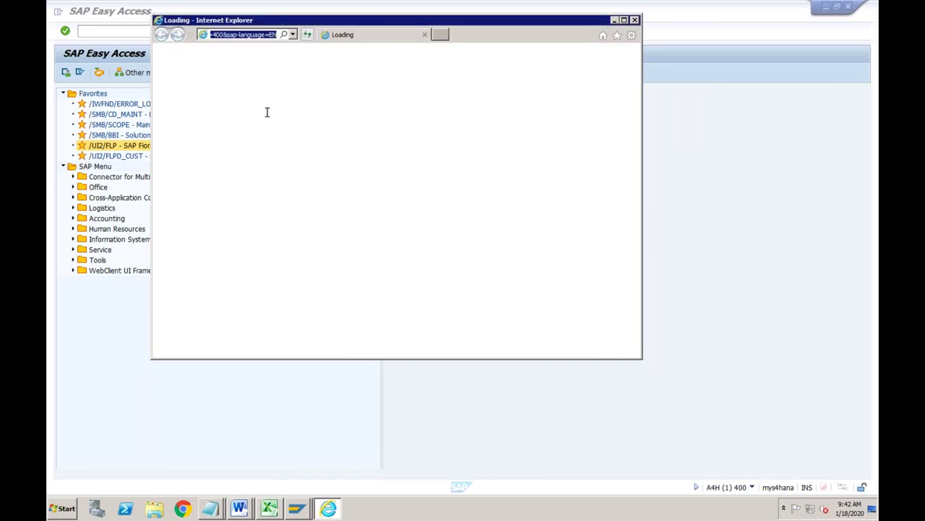
# - Paste the Fiori launchpad URL into Chrome and load the sign-in page
pyautogui.click(182, 509)
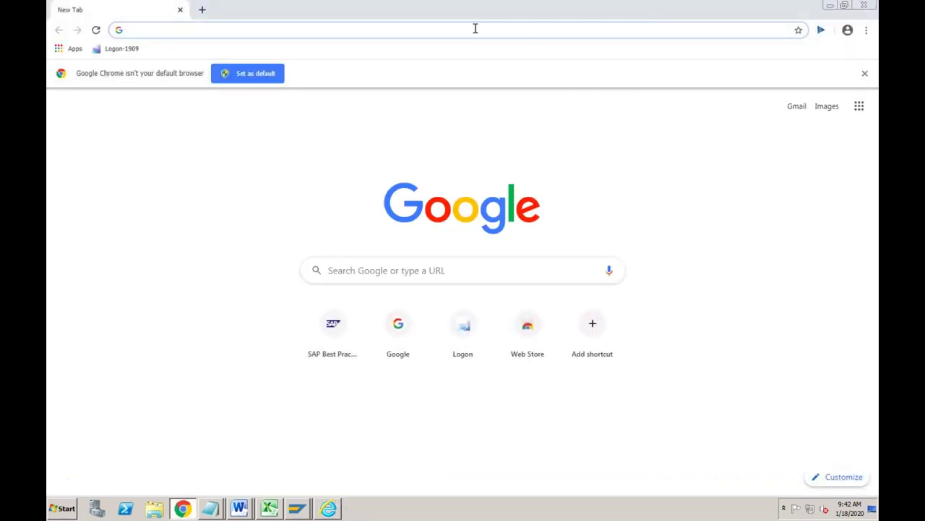
pyautogui.write('http://mys4hana.visuinfotech.com:8012/sap/bc/ui2/flp?sap-client=400&sap-language=EN')
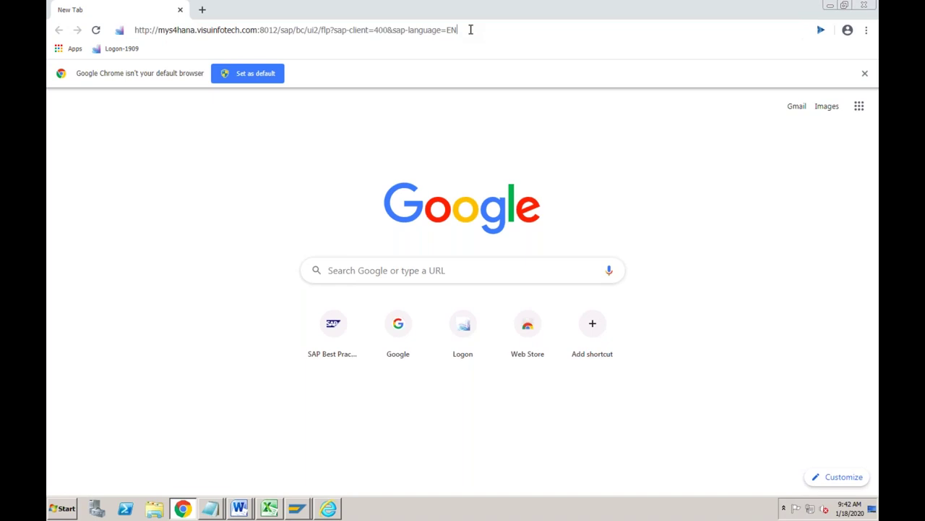
pyautogui.press('Return')
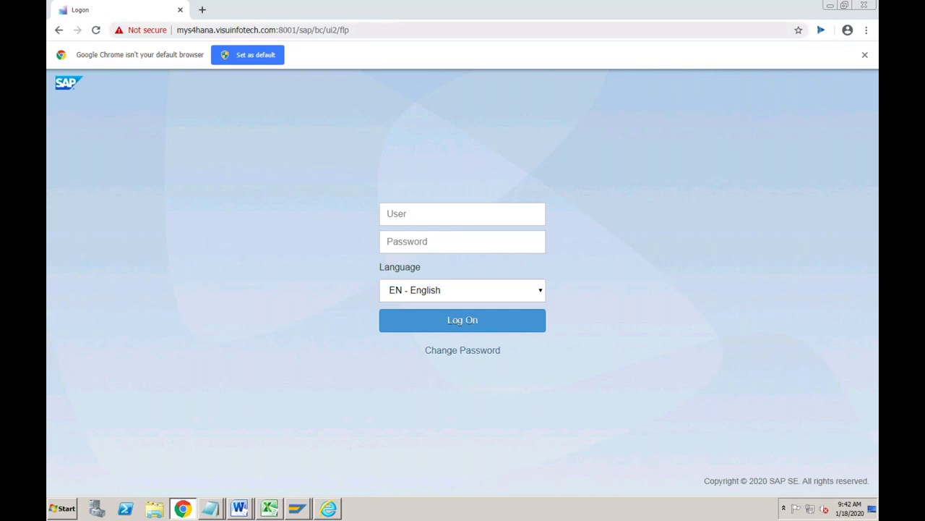
pyautogui.click(365, 30)
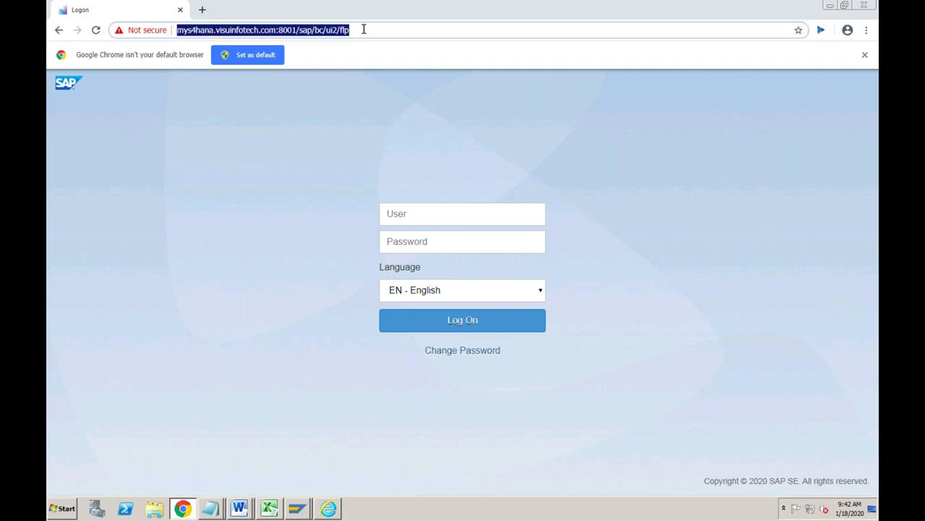
# - Reselect the /sap/bc/ui2/flp launchpad address in Chrome while alternating with SAP Easy Access
pyautogui.click(297, 507)
pyautogui.click(296, 481)
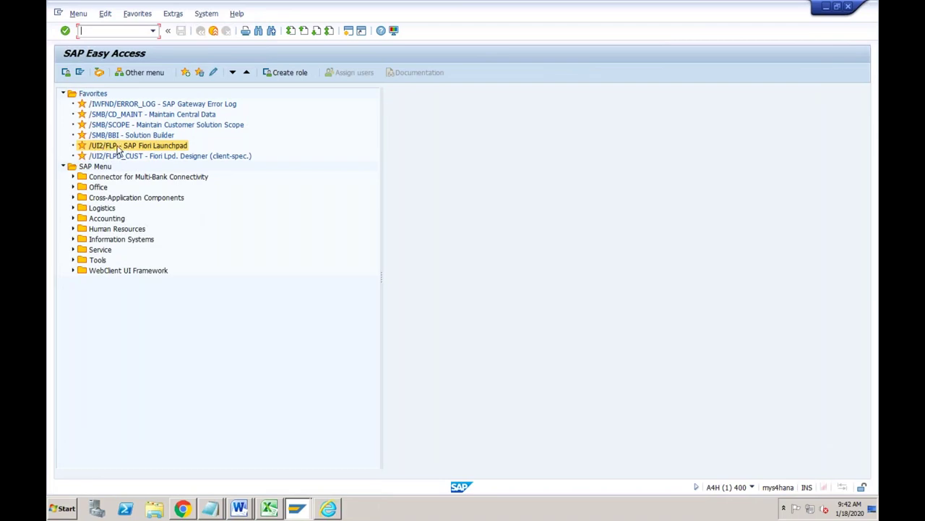
pyautogui.click(183, 508)
pyautogui.moveTo(391, 30); pyautogui.dragTo(180, 28)
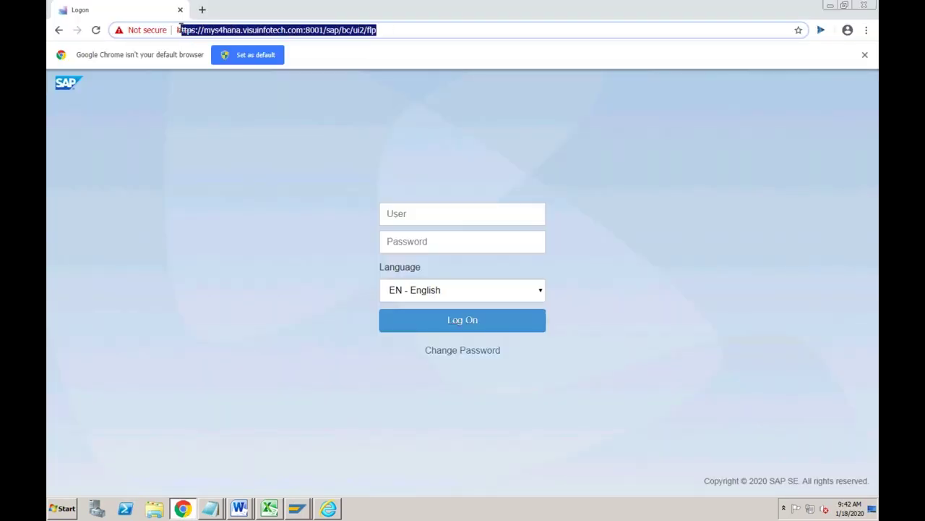
pyautogui.click(298, 508)
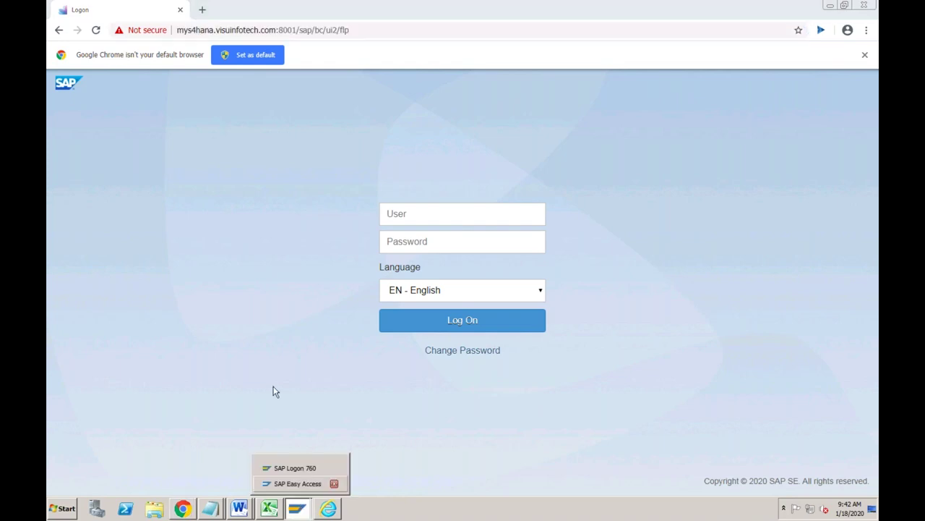
pyautogui.click(296, 483)
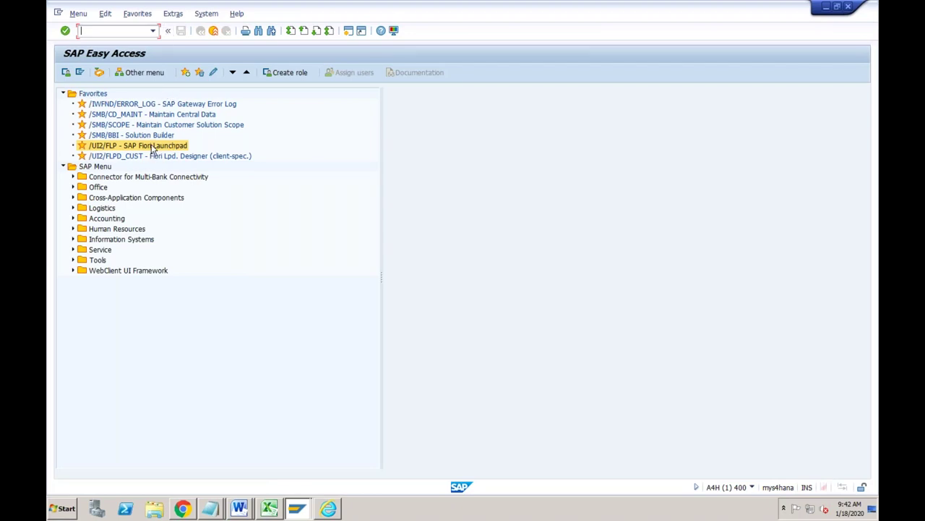
pyautogui.click(182, 508)
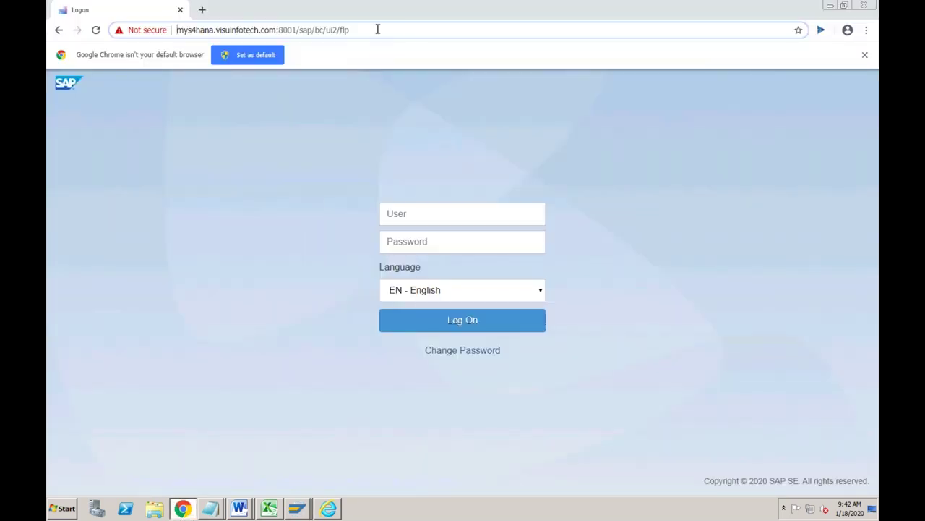
pyautogui.click(377, 30)
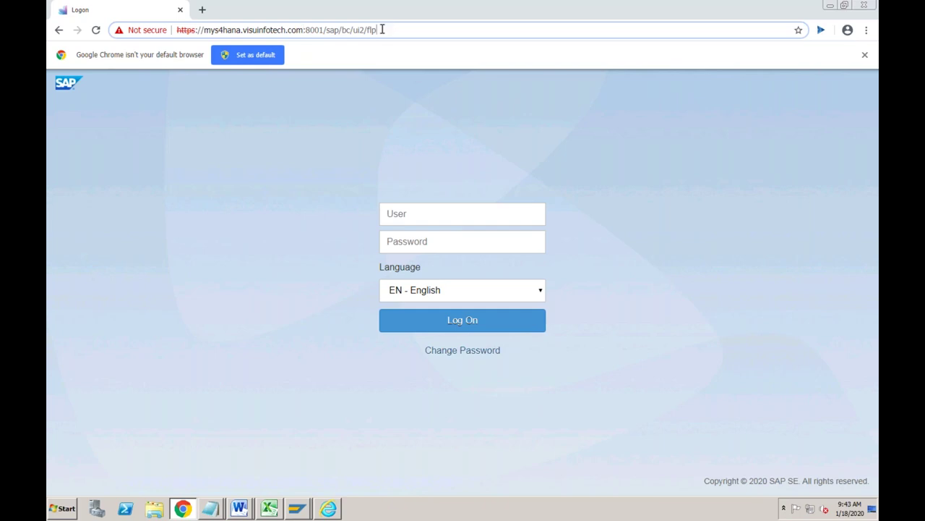
pyautogui.moveTo(382, 30); pyautogui.dragTo(323, 30)
pyautogui.moveTo(256, 29); pyautogui.dragTo(172, 30)
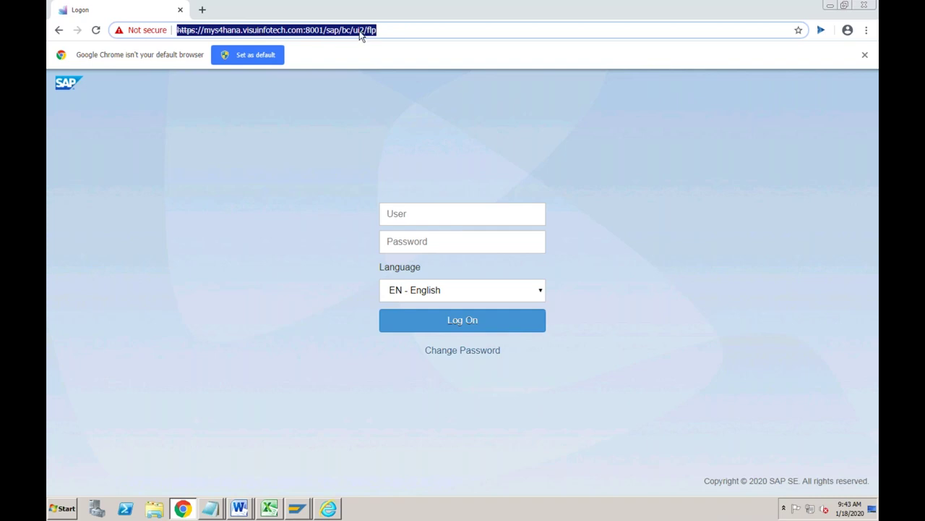
pyautogui.click(398, 29)
pyautogui.moveTo(399, 30); pyautogui.dragTo(173, 29)
# - Bring SAP Easy Access to the front again and list the open SAP GUI windows
pyautogui.moveTo(296, 508)
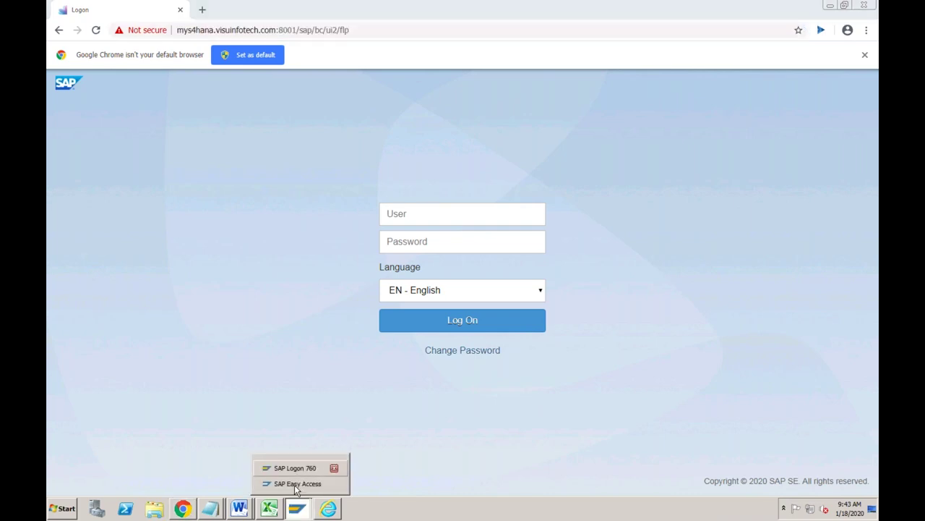
pyautogui.click(295, 483)
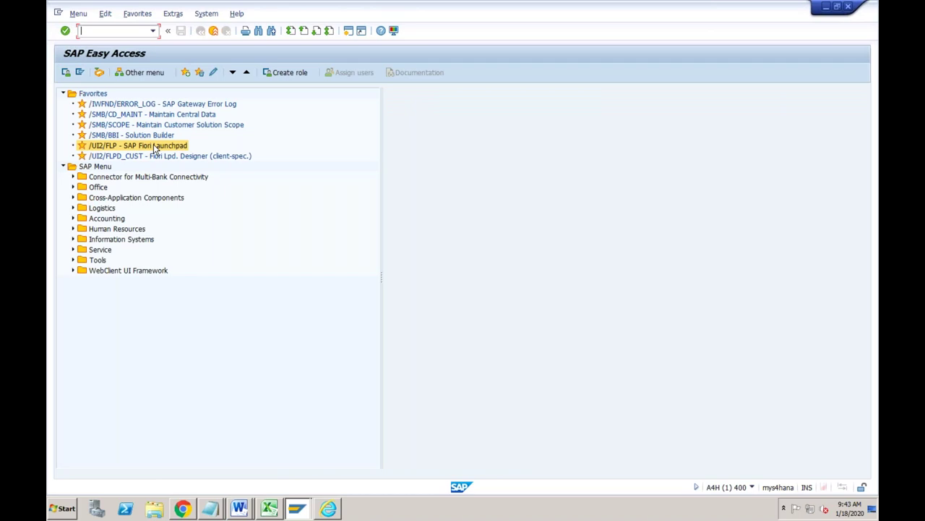
pyautogui.click(183, 509)
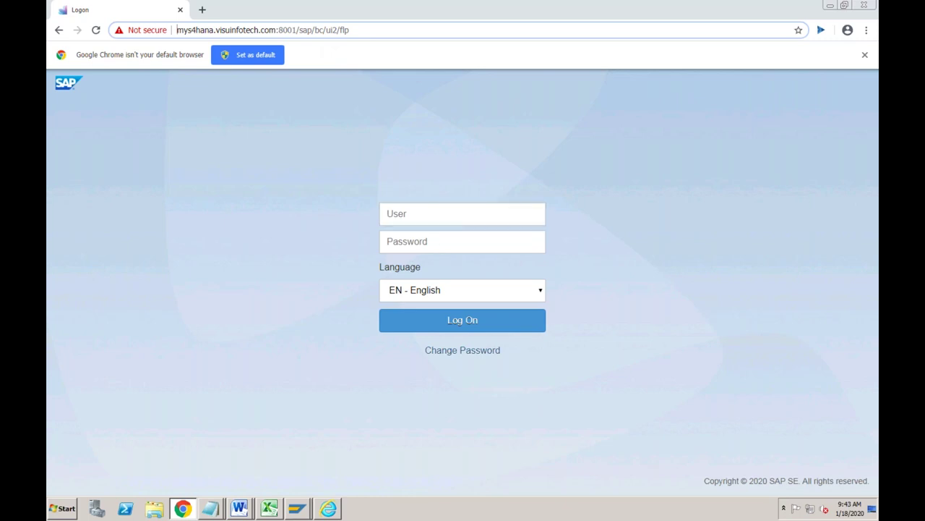
pyautogui.click(297, 509)
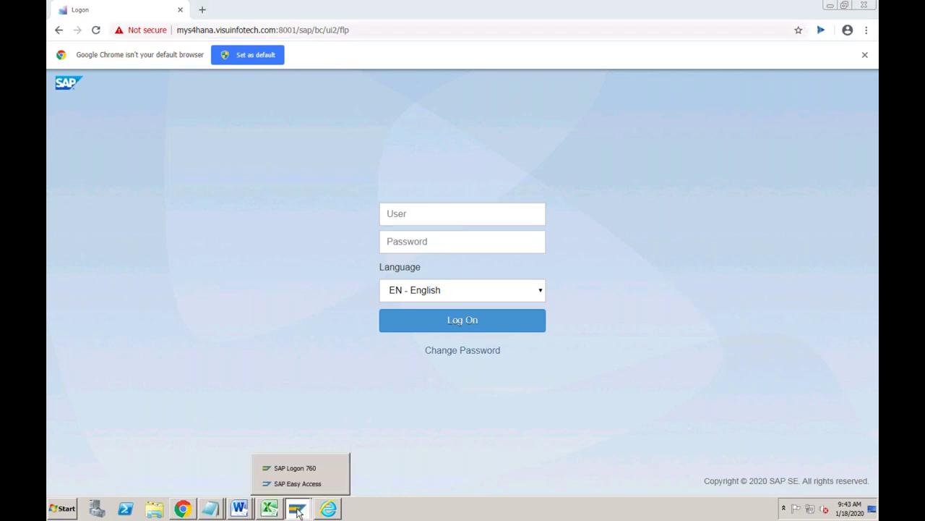
pyautogui.click(302, 483)
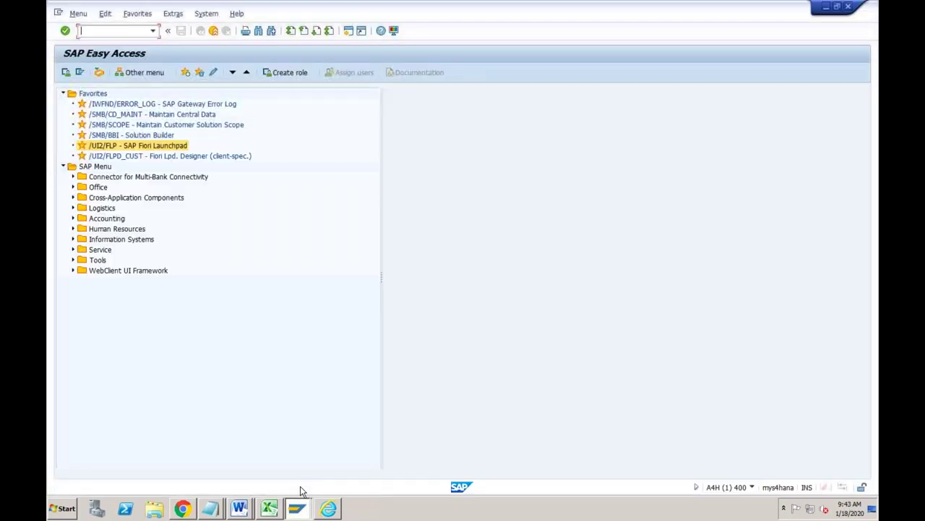
pyautogui.click(297, 509)
# - Open a new S4 1909 client 400 logon from SAP Logon 760, then return to Chrome
pyautogui.click(304, 468)
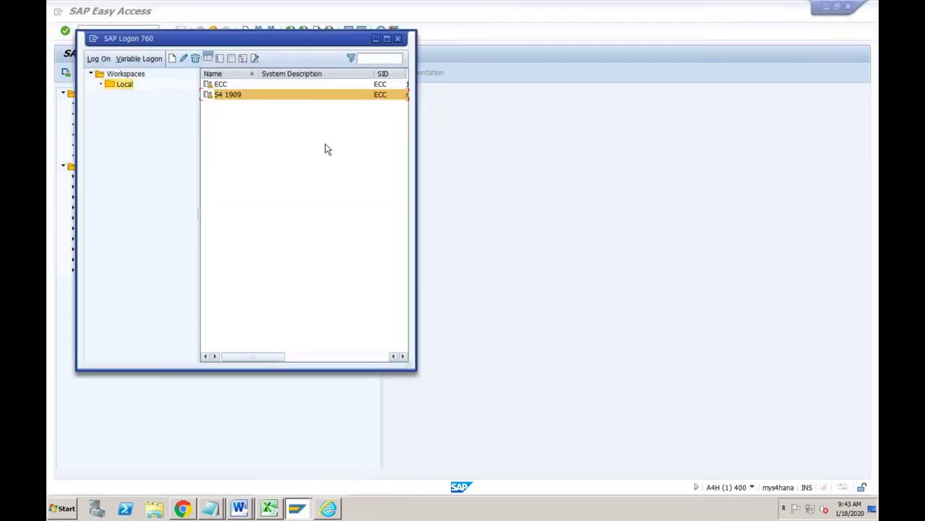
pyautogui.doubleClick(249, 97)
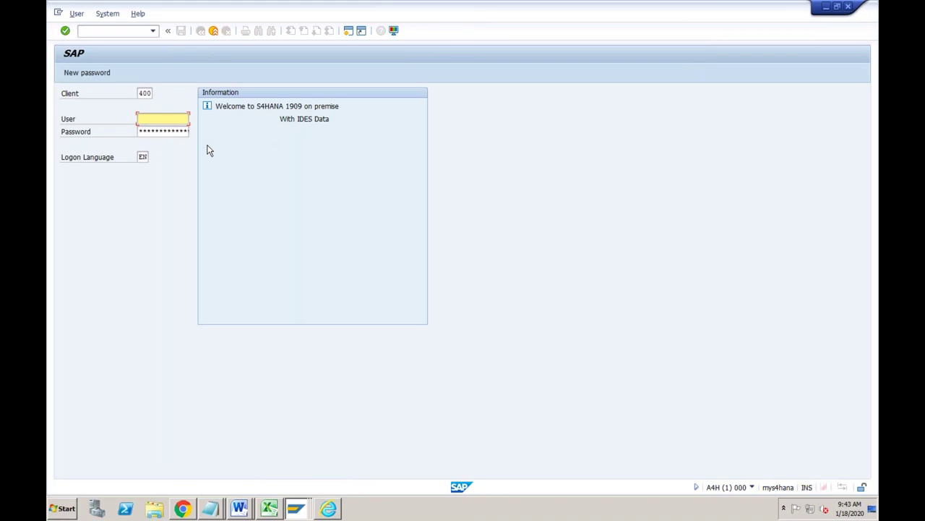
pyautogui.click(143, 93)
pyautogui.click(150, 117)
pyautogui.click(148, 133)
pyautogui.click(144, 156)
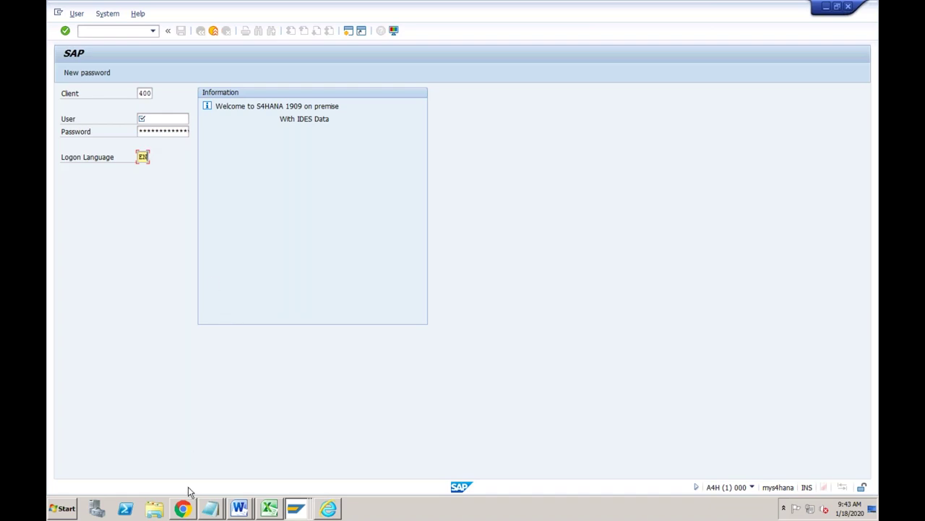
pyautogui.click(184, 508)
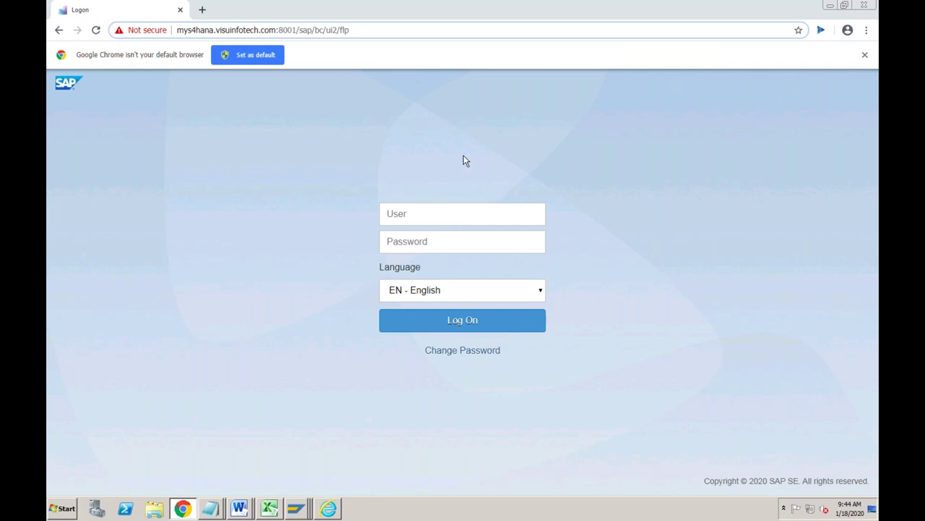
pyautogui.click(432, 212)
pyautogui.click(434, 241)
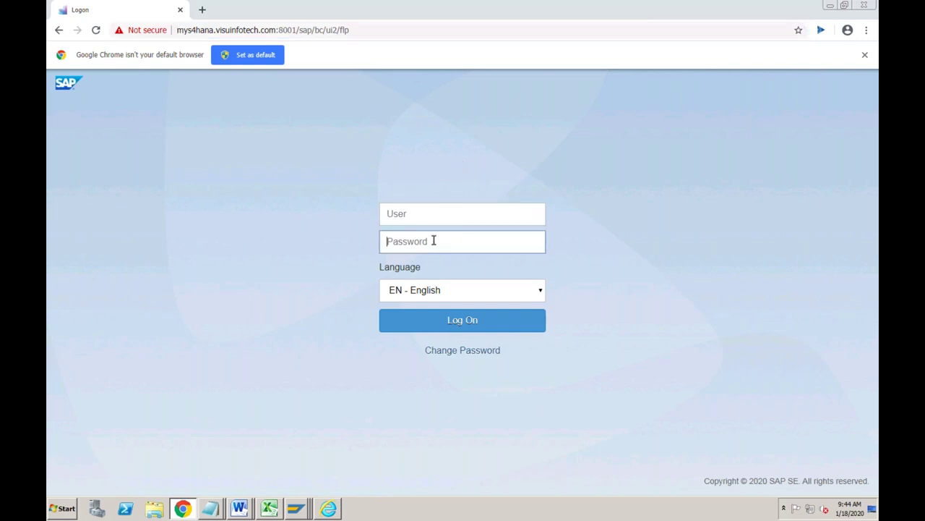
pyautogui.click(432, 297)
pyautogui.click(432, 297)
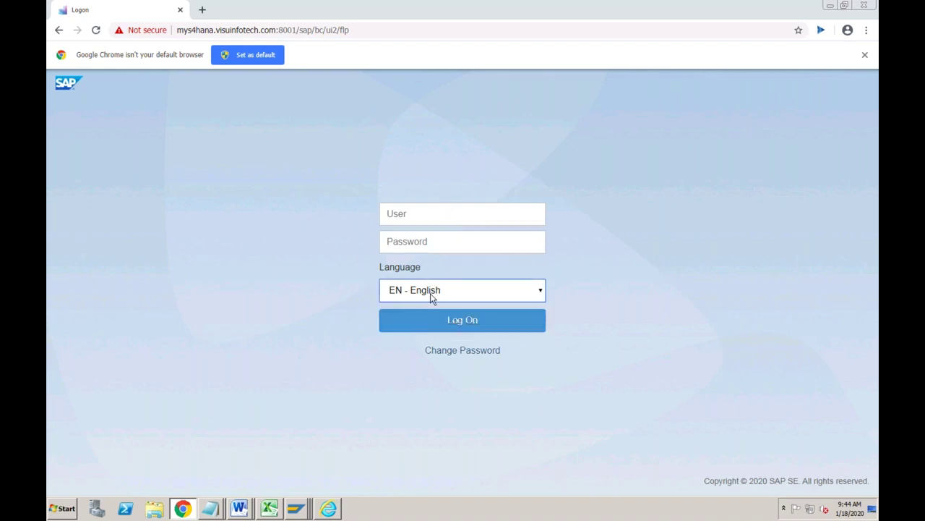
pyautogui.click(432, 297)
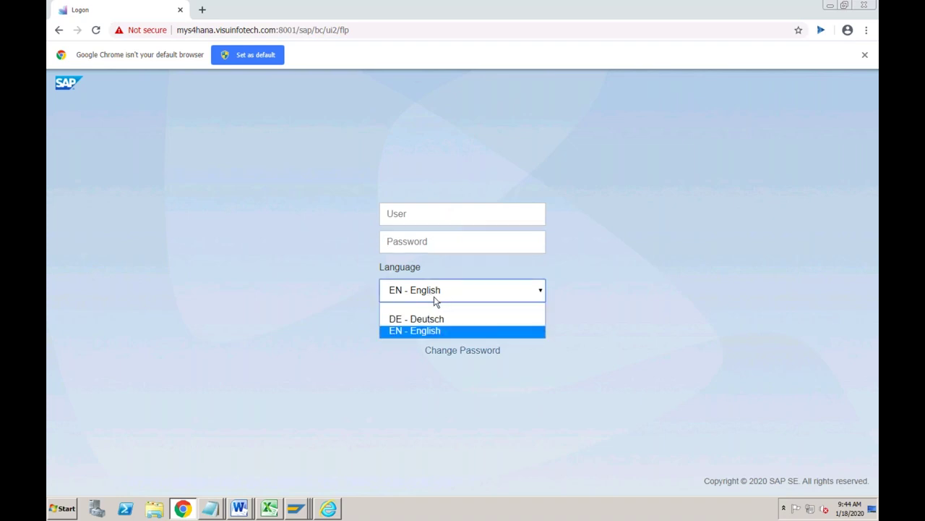
pyautogui.click(355, 282)
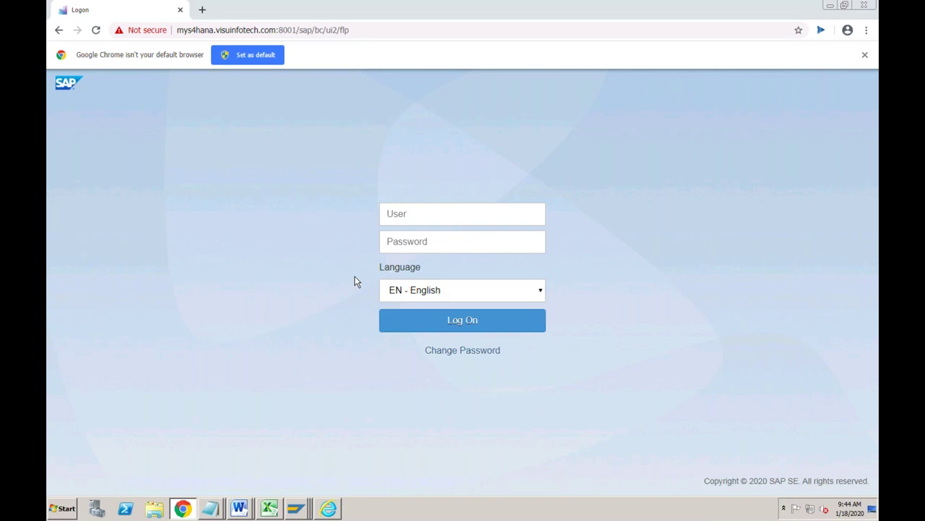
pyautogui.click(449, 292)
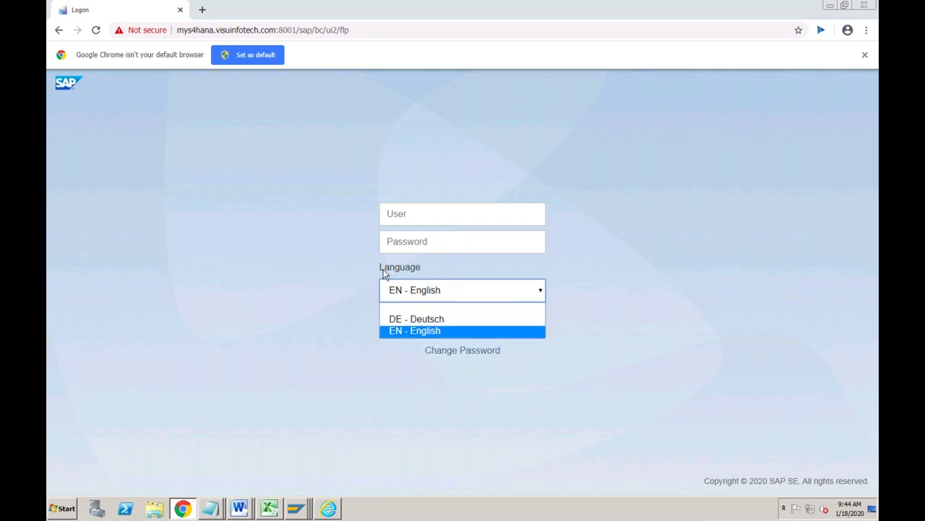
pyautogui.click(362, 262)
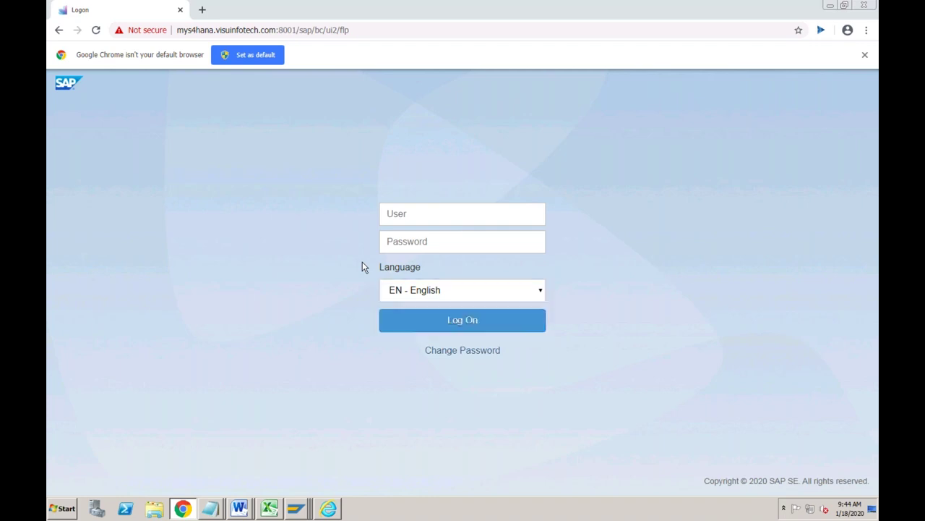
pyautogui.click(412, 241)
pyautogui.click(425, 188)
pyautogui.click(395, 34)
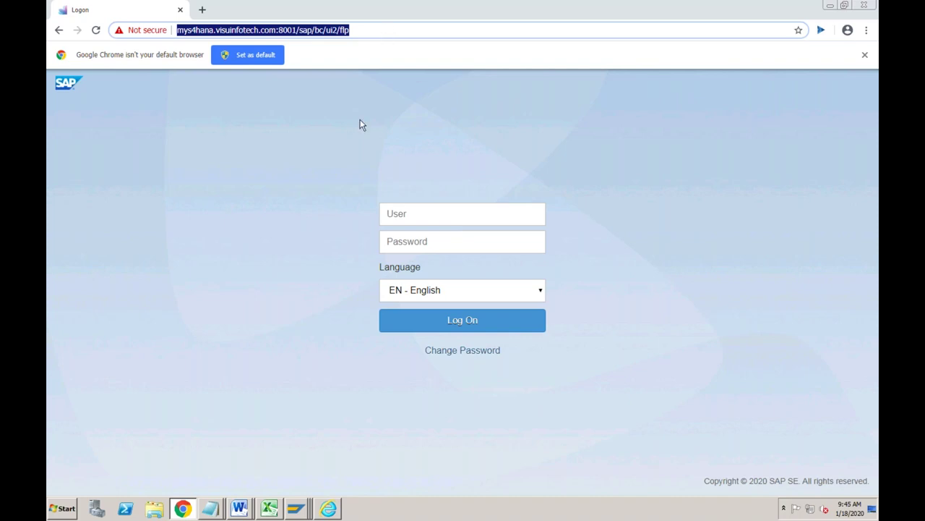
pyautogui.click(381, 27)
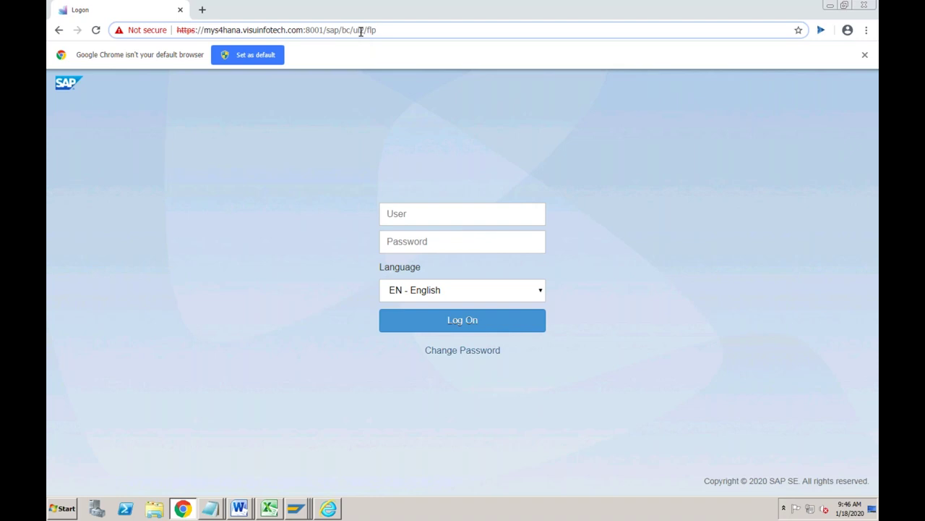
pyautogui.click(415, 213)
pyautogui.click(430, 214)
pyautogui.click(432, 242)
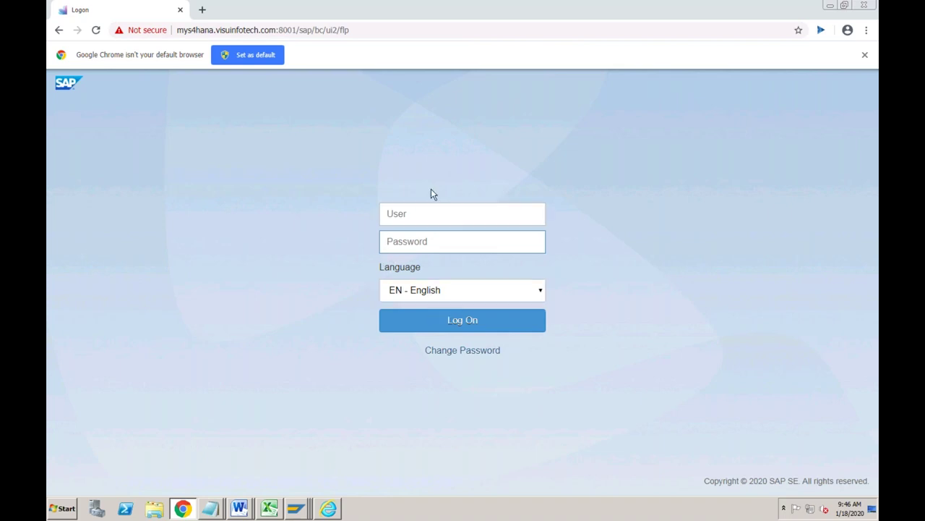
pyautogui.click(420, 215)
pyautogui.click(418, 242)
pyautogui.click(418, 221)
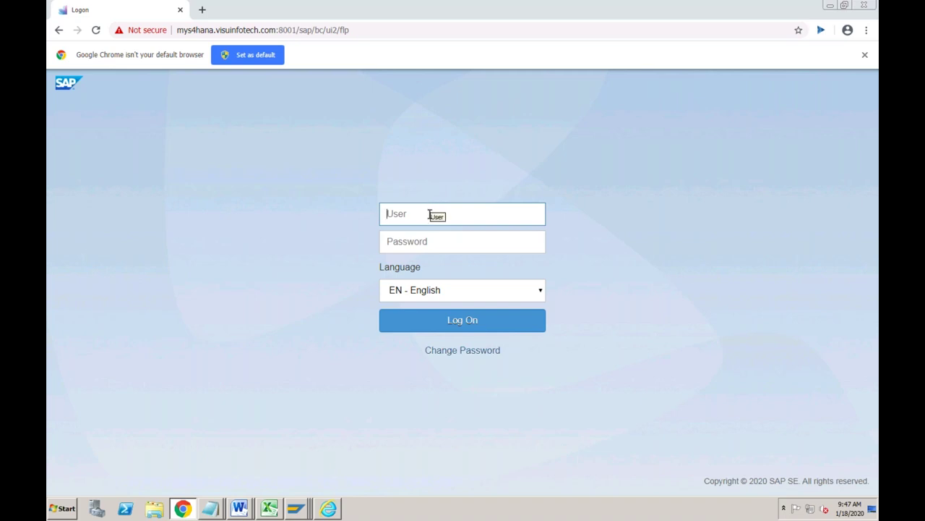
# - Enter the Fiori user name and password, then bring SAP Easy Access to the front
pyautogui.write('vikram')
pyautogui.press('Tab')
pyautogui.write('•••••••••')
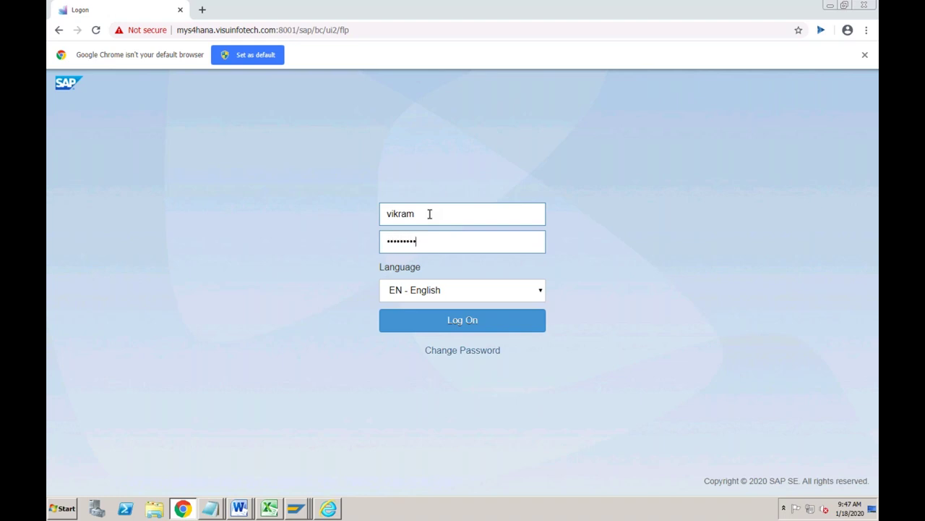
pyautogui.click(297, 509)
pyautogui.click(303, 470)
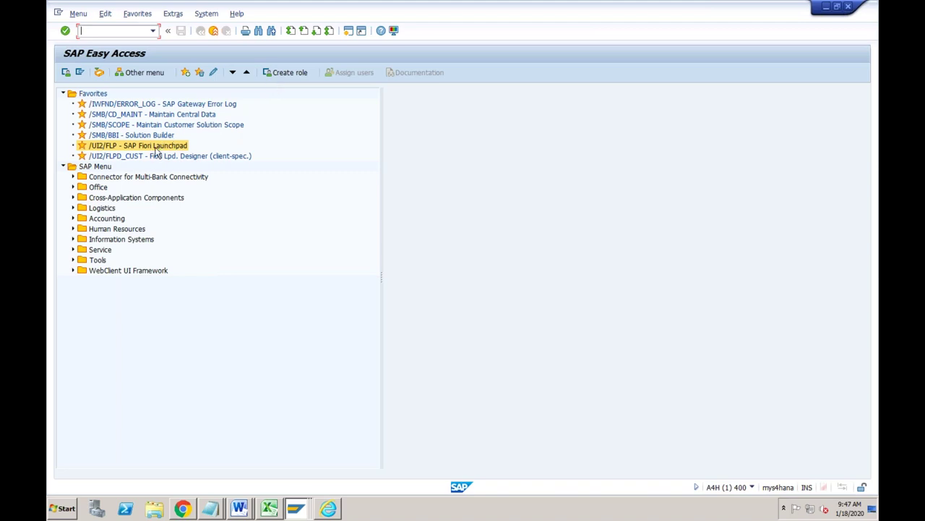
# - Back on the Chrome sign-in page, check the credentials and click Log On
pyautogui.click(182, 509)
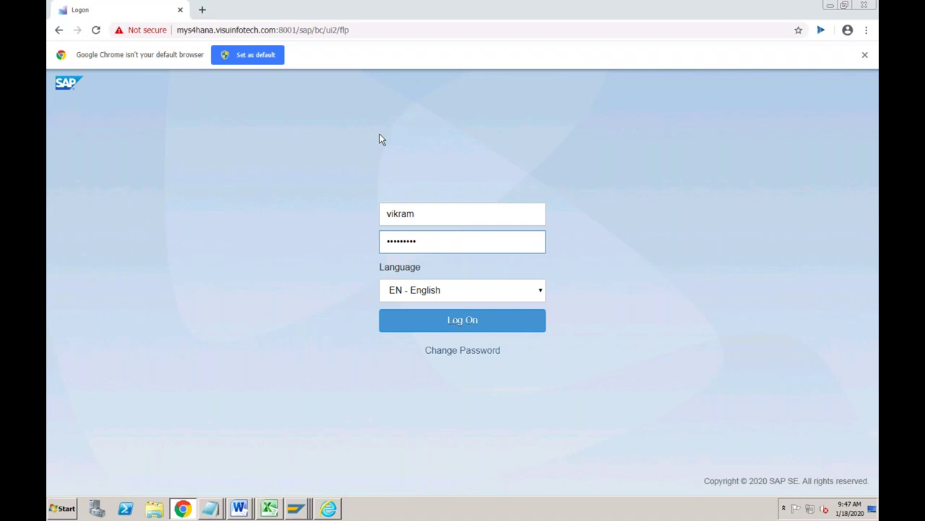
pyautogui.click(296, 509)
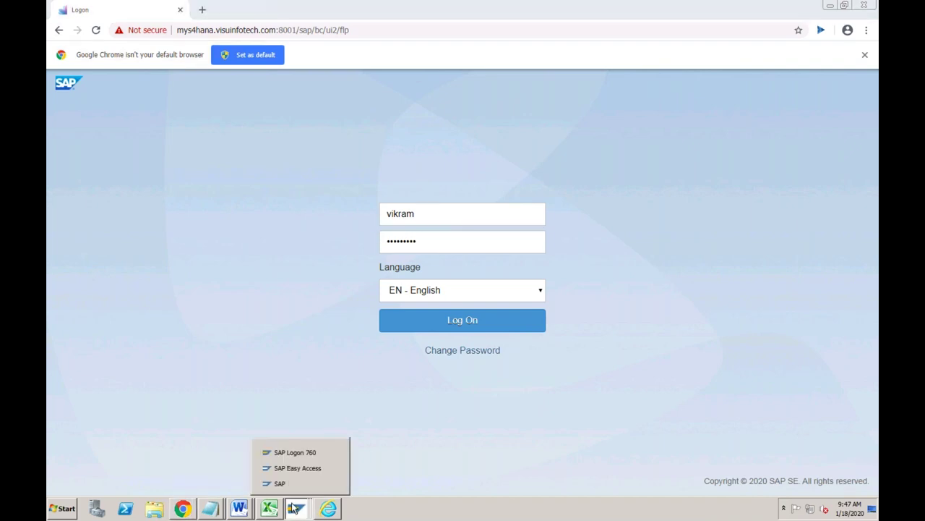
pyautogui.click(289, 472)
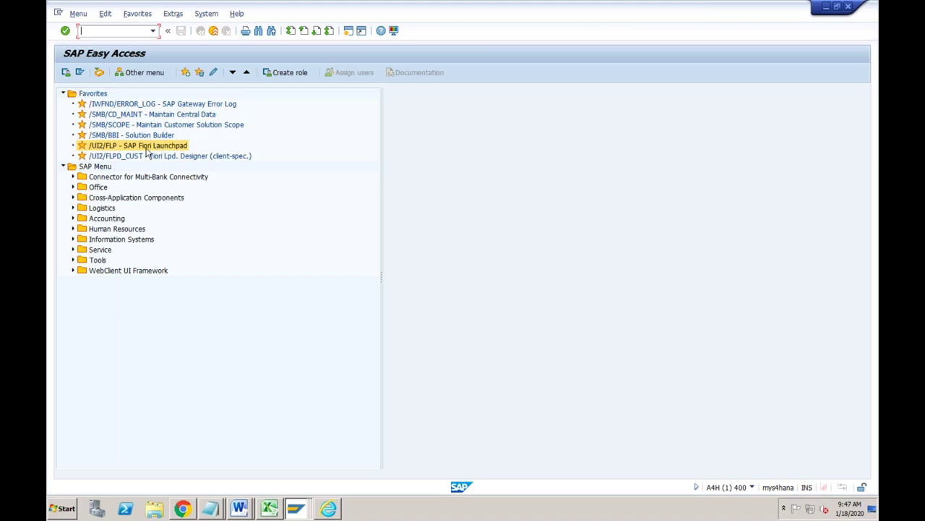
pyautogui.click(185, 500)
pyautogui.click(433, 243)
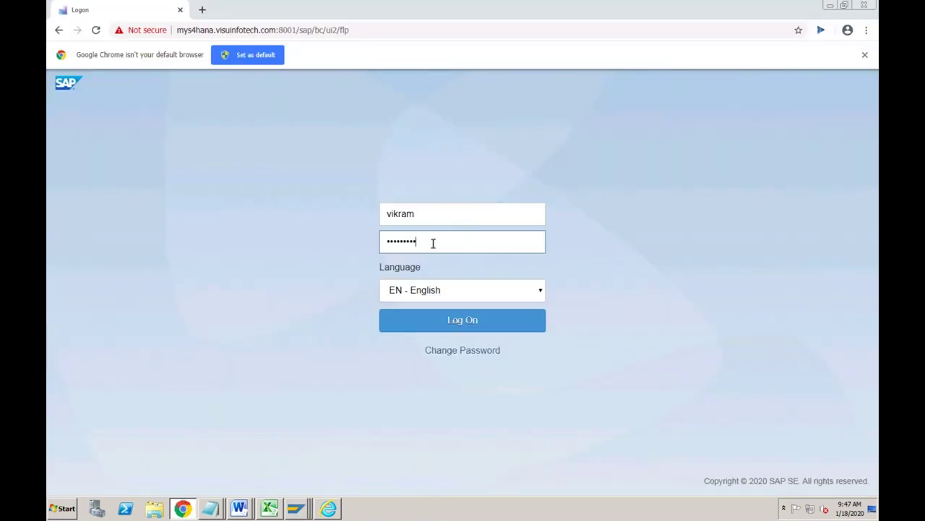
pyautogui.click(439, 215)
pyautogui.click(429, 240)
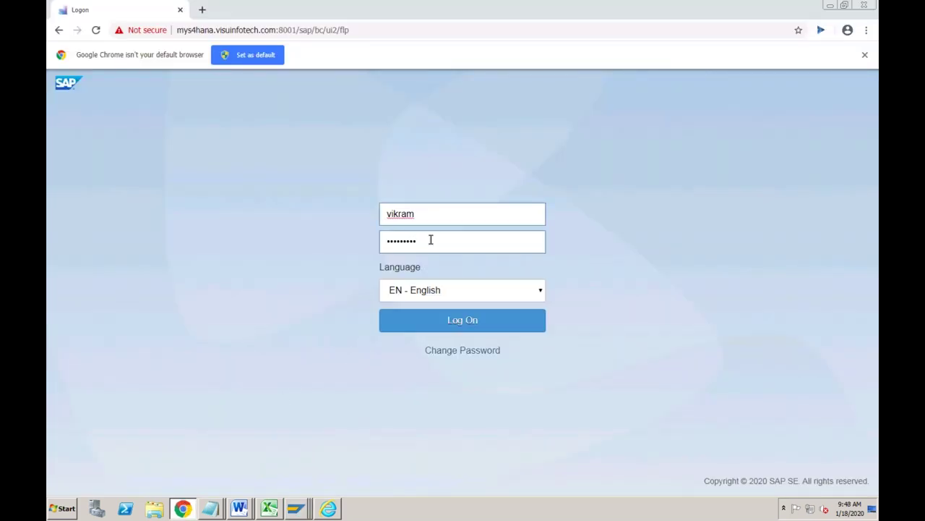
pyautogui.click(449, 321)
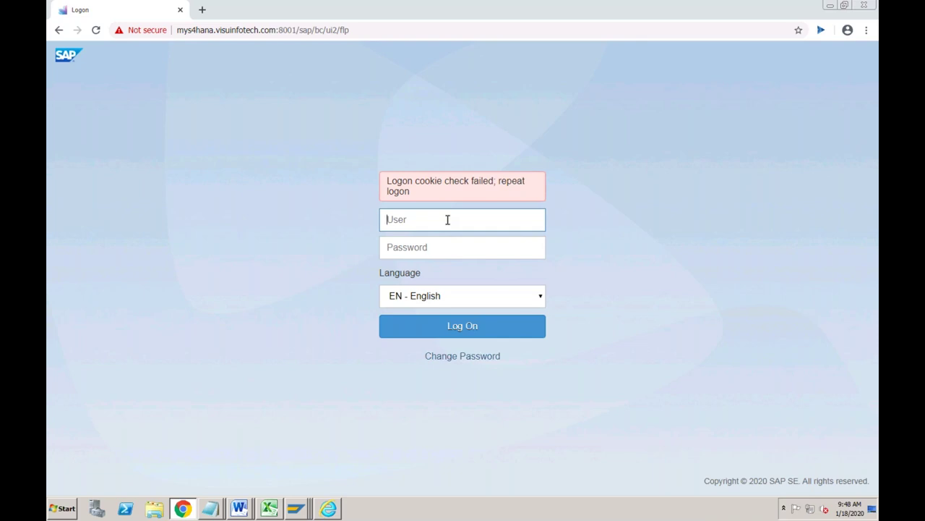
# - After the cookie-check error, re-enter the user name and password and sign in
pyautogui.write('vikram')
pyautogui.press('Tab')
pyautogui.write('********')
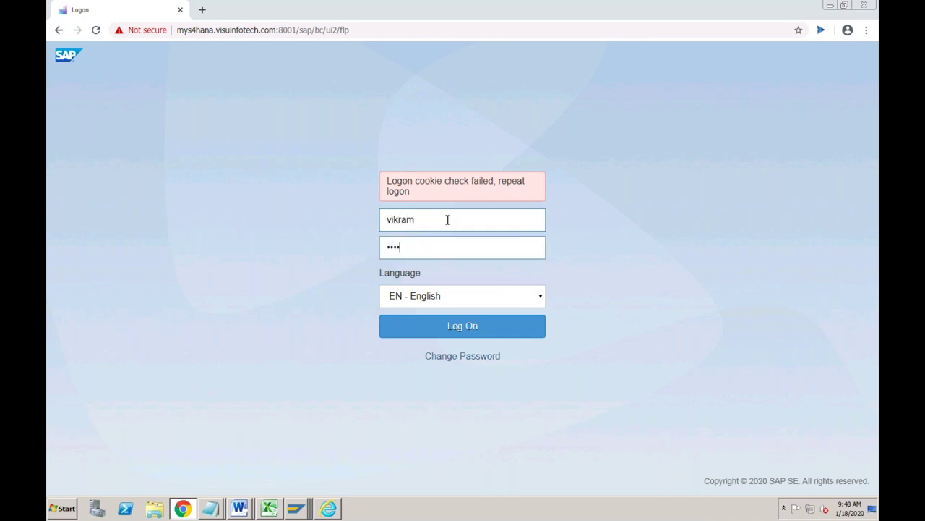
pyautogui.write('*')
pyautogui.press('Return')
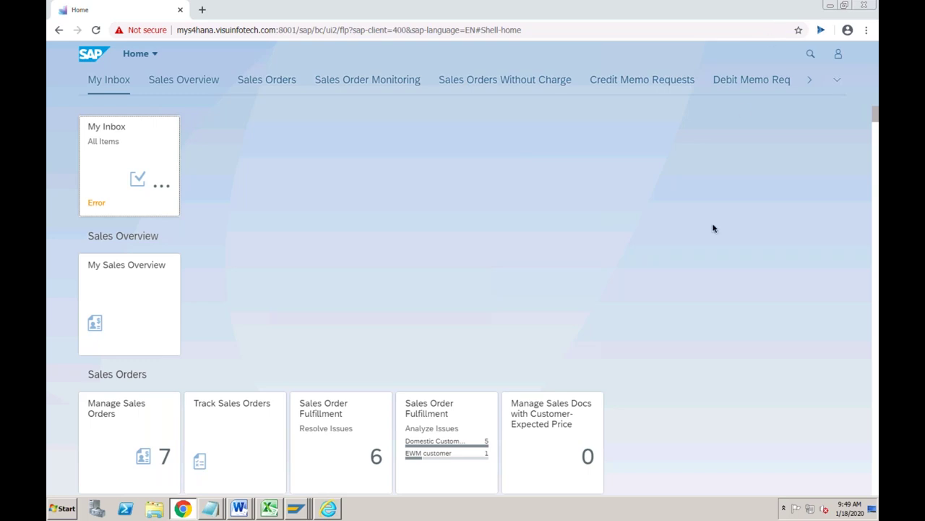
# - Scroll the Fiori home page down to Sales Analytics, then switch back to SAP Easy Access
pyautogui.scroll(-12, 877, 241)
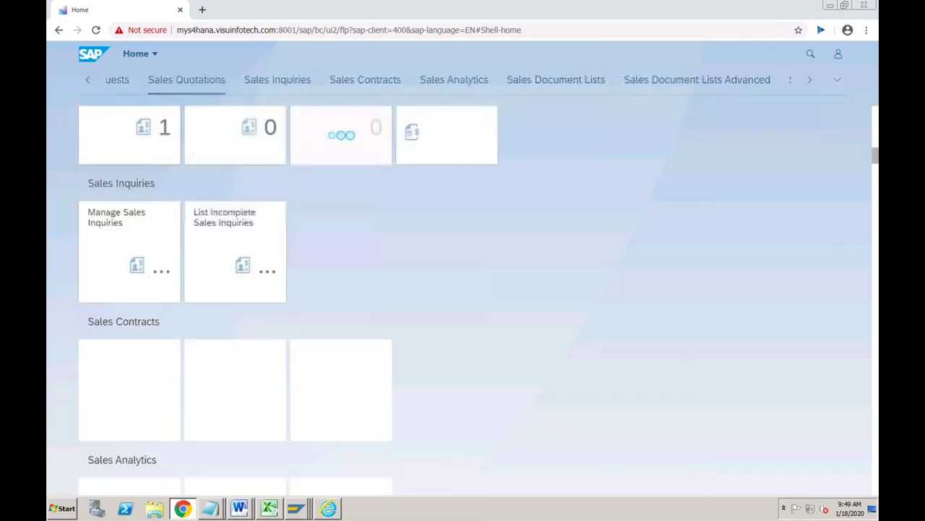
pyautogui.scroll(-5, 578, 248)
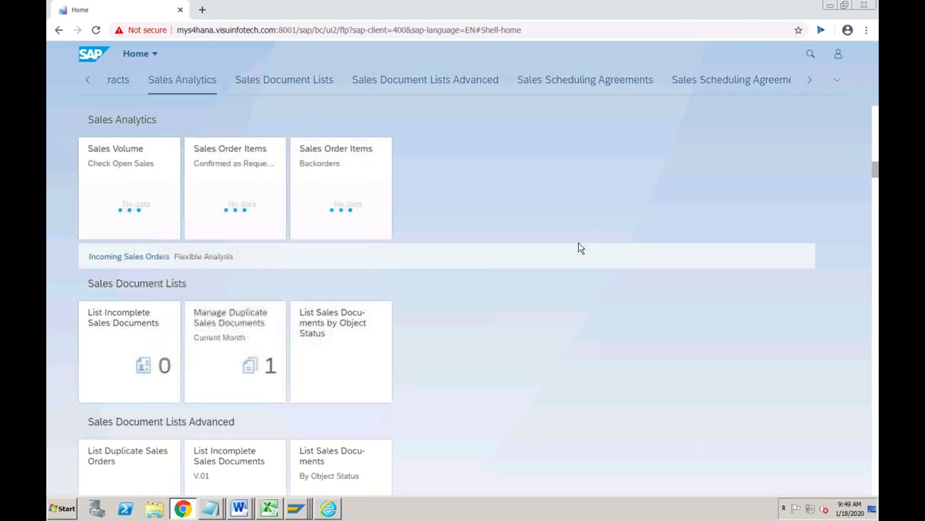
pyautogui.click(296, 508)
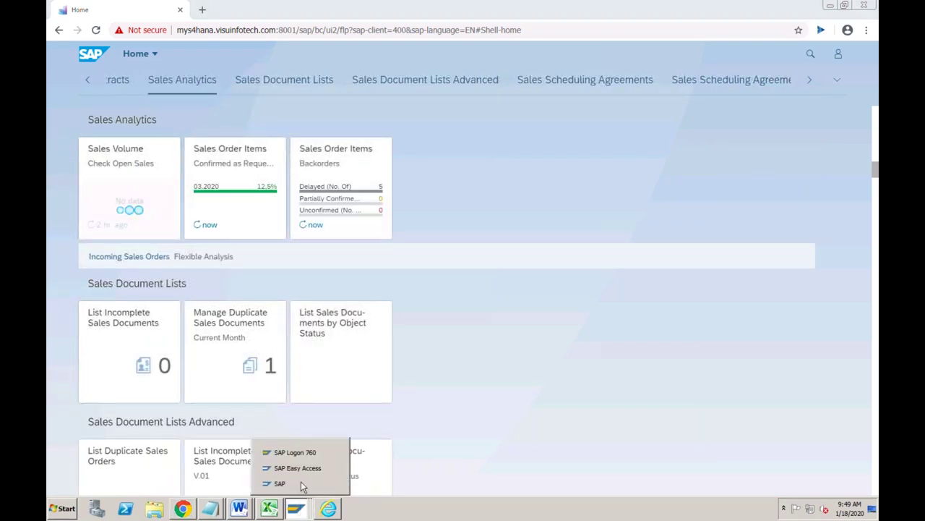
pyautogui.click(298, 468)
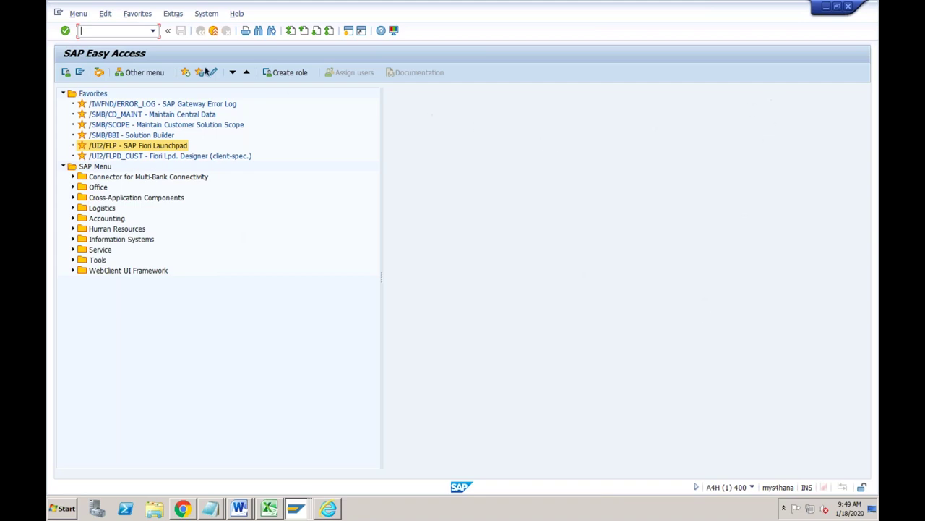
# - Open the user in SU01 change mode and show its Roles tab
pyautogui.write('su01')
pyautogui.press('Return')
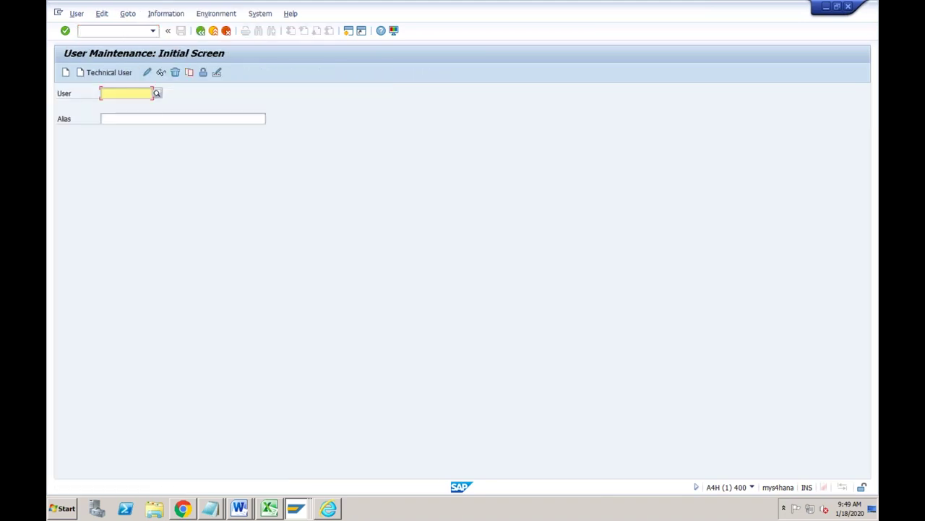
pyautogui.write('v')
pyautogui.click(115, 106)
pyautogui.click(146, 73)
pyautogui.click(360, 133)
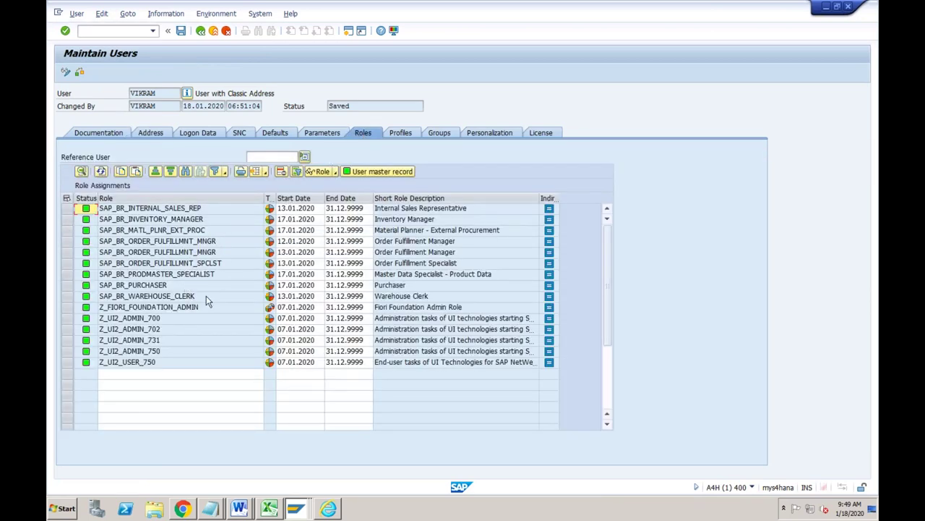
# - Delete the nine roles SAP_BR_INVENTORY_MANAGER through Z_FIORI_FOUNDATION_ADMIN, save, and return to the launchpad
pyautogui.click(186, 507)
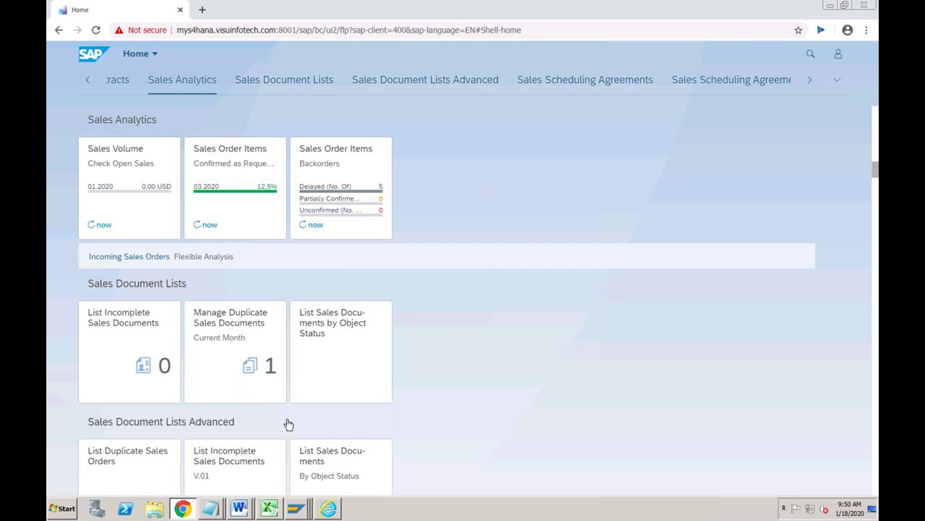
pyautogui.click(297, 509)
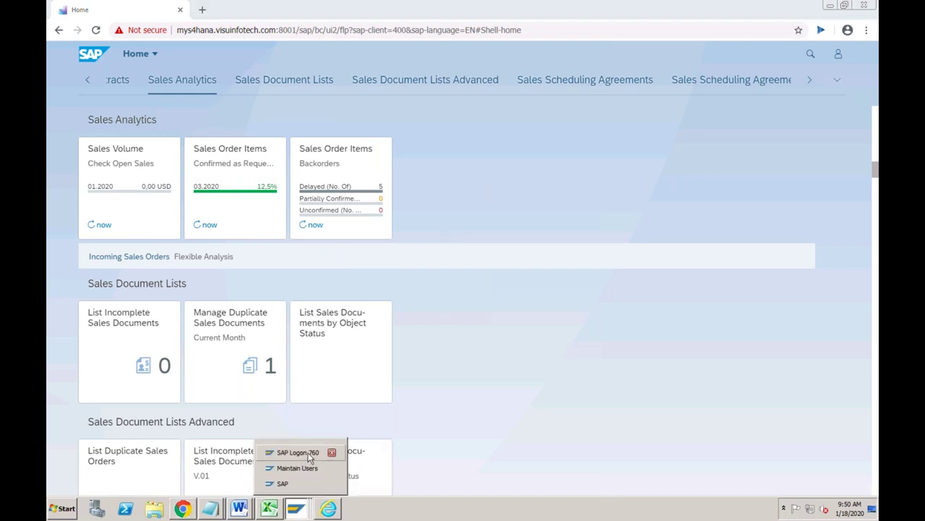
pyautogui.click(303, 467)
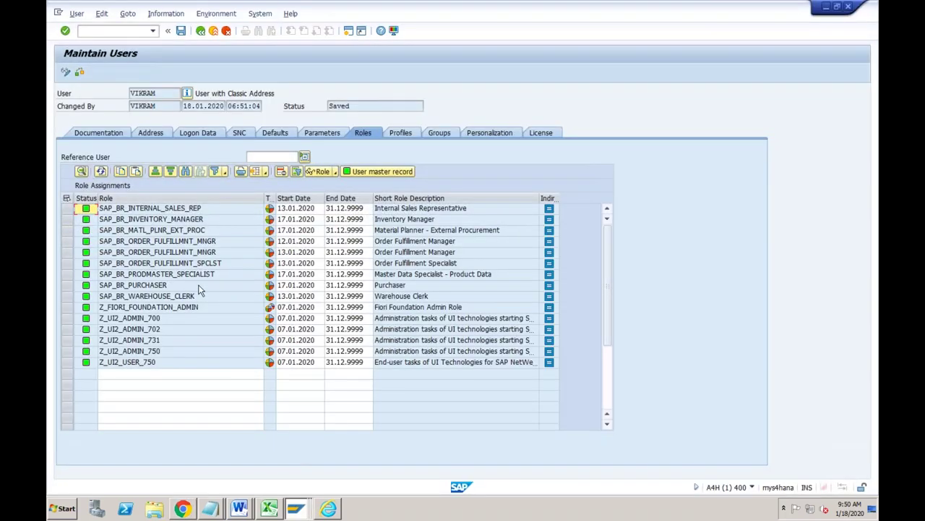
pyautogui.moveTo(71, 219); pyautogui.dragTo(80, 302)
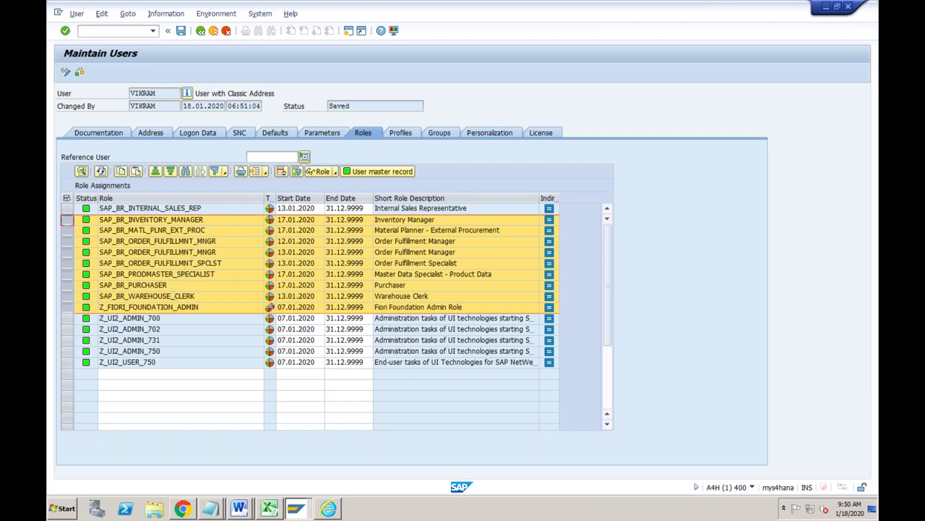
pyautogui.click(282, 176)
pyautogui.click(181, 30)
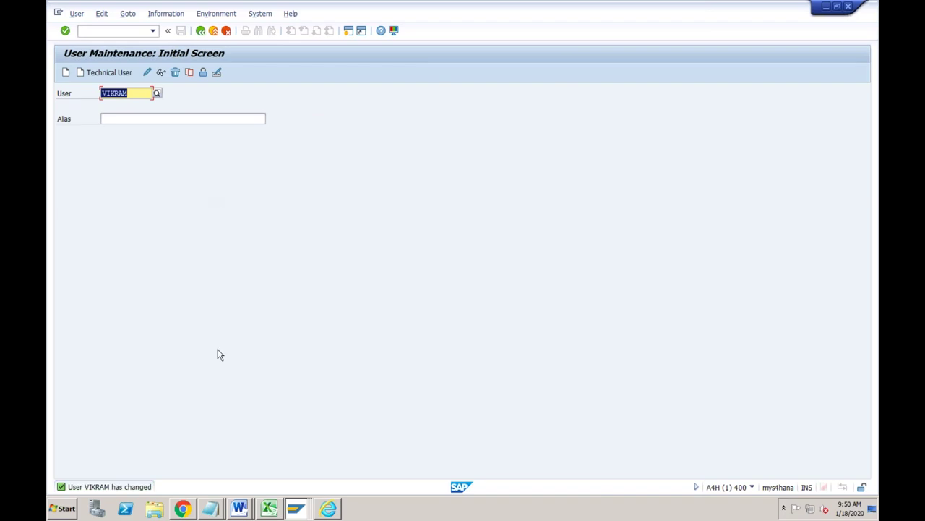
pyautogui.click(183, 508)
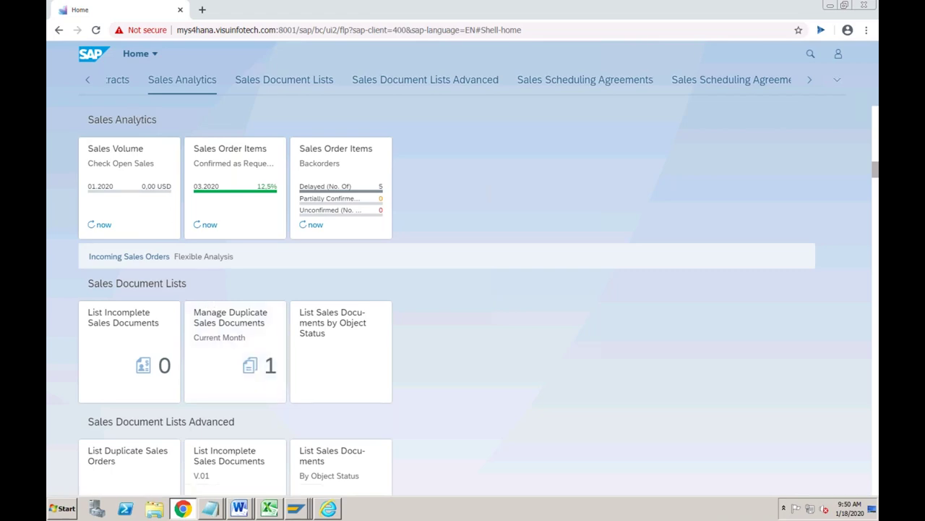
# - Reload the launchpad, browse its Sales tile groups, and bring back SAP User Maintenance
pyautogui.click(97, 33)
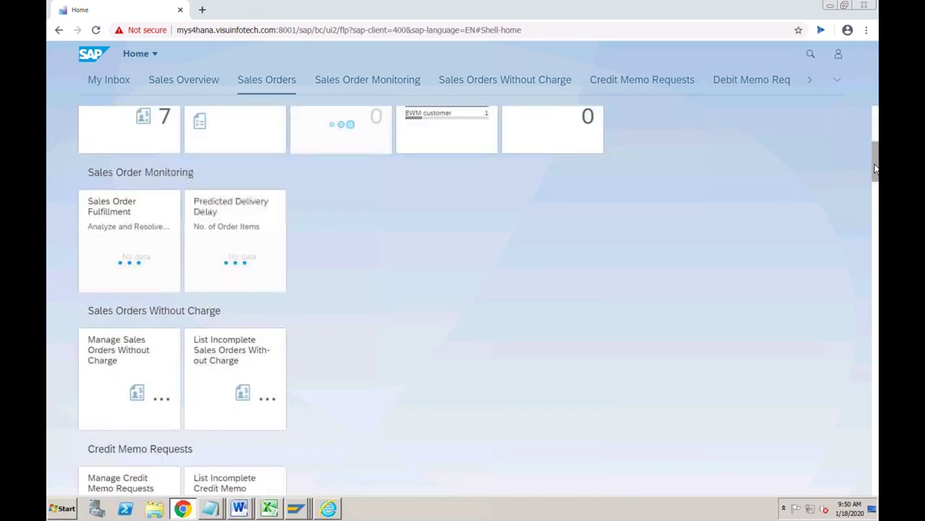
pyautogui.click(875, 168)
pyautogui.click(874, 235)
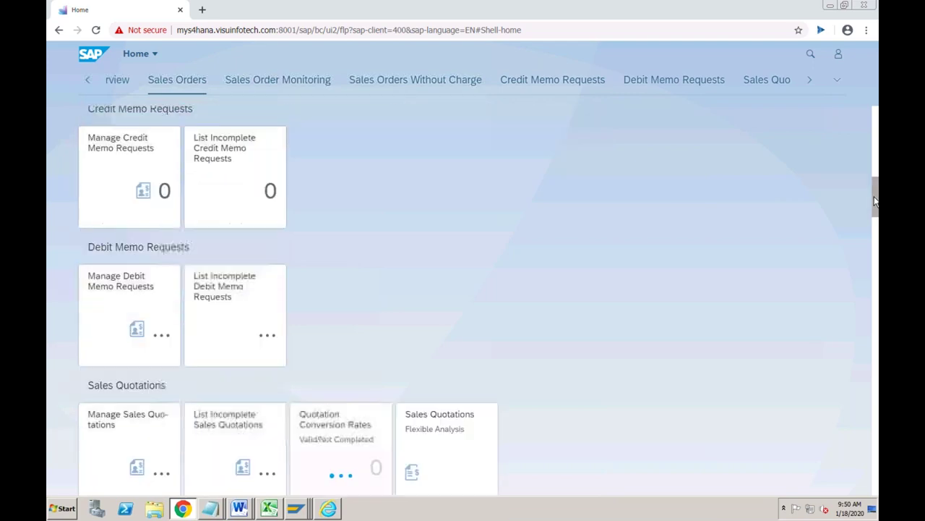
pyautogui.click(874, 235)
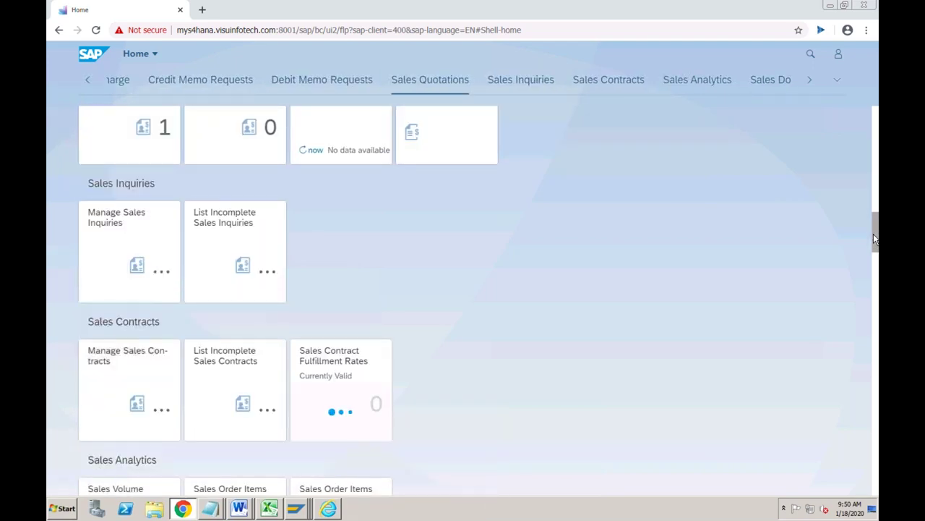
pyautogui.click(301, 510)
pyautogui.click(297, 467)
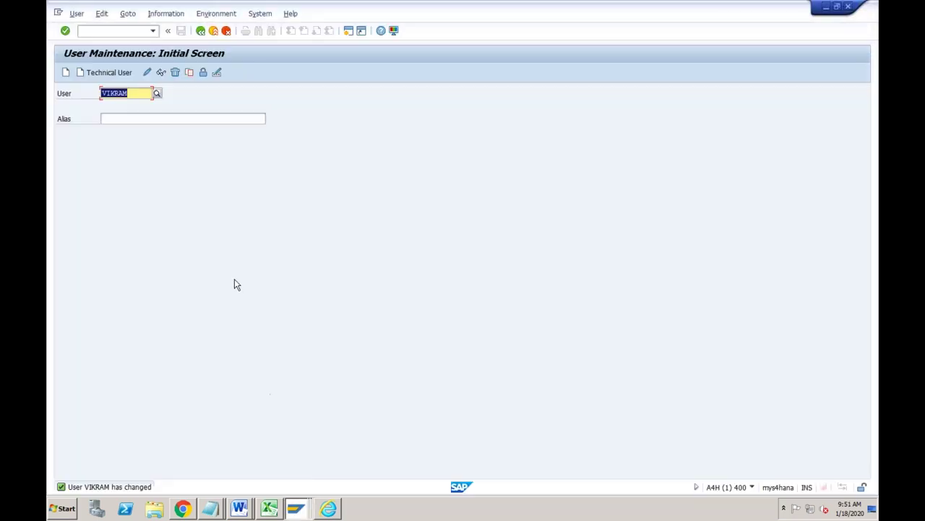
# - Delete the SAP_BR_INTERNAL_SALES_REP role in SU01, save, and reload the Fiori launchpad
pyautogui.click(148, 72)
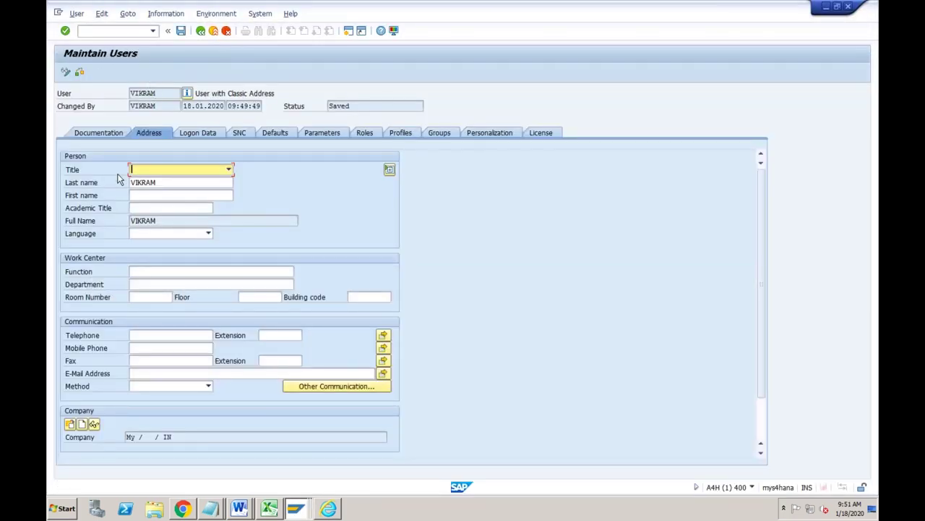
pyautogui.click(364, 133)
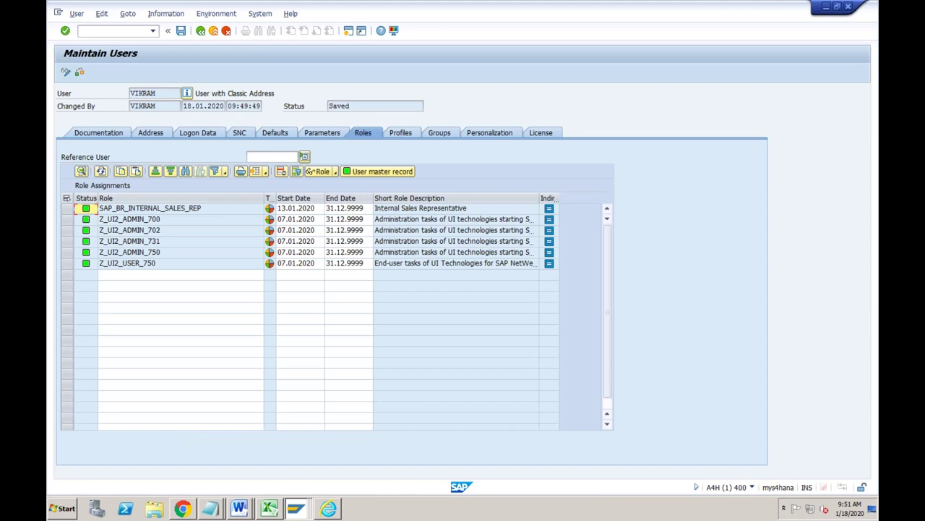
pyautogui.click(66, 208)
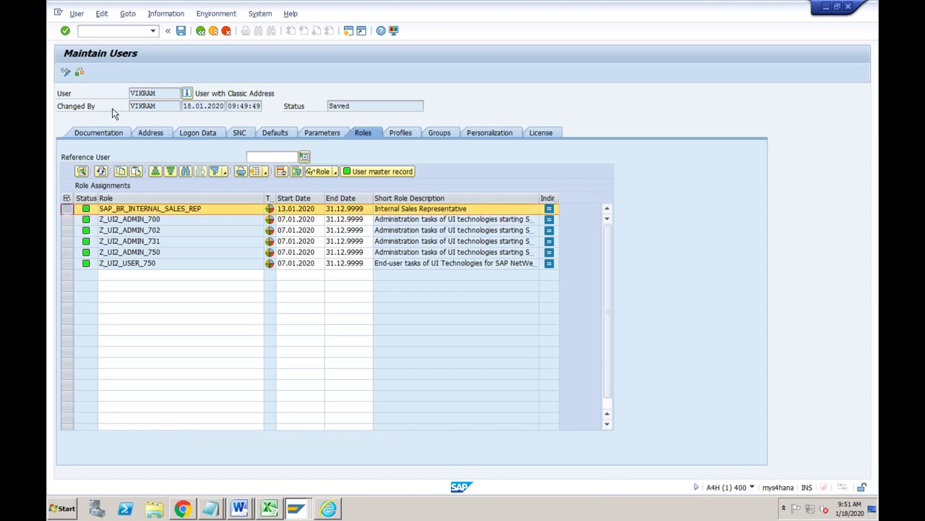
pyautogui.click(281, 171)
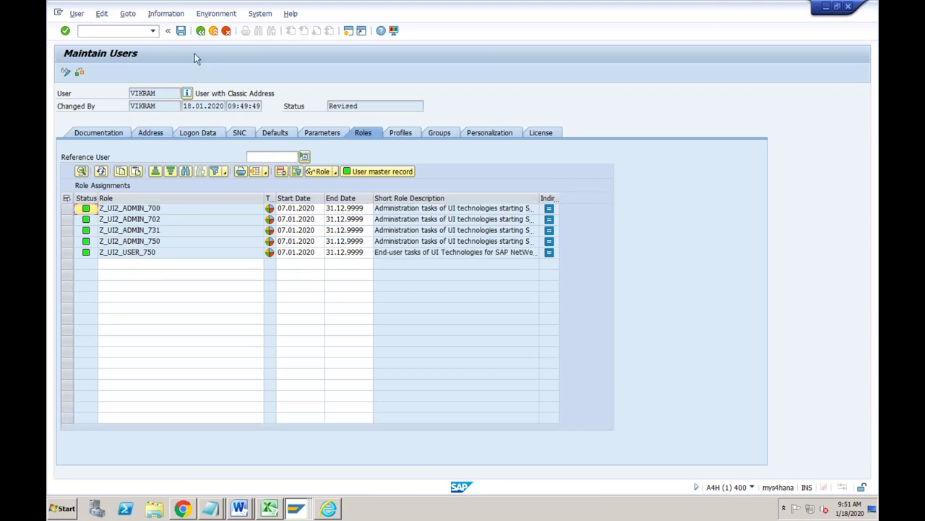
pyautogui.click(181, 30)
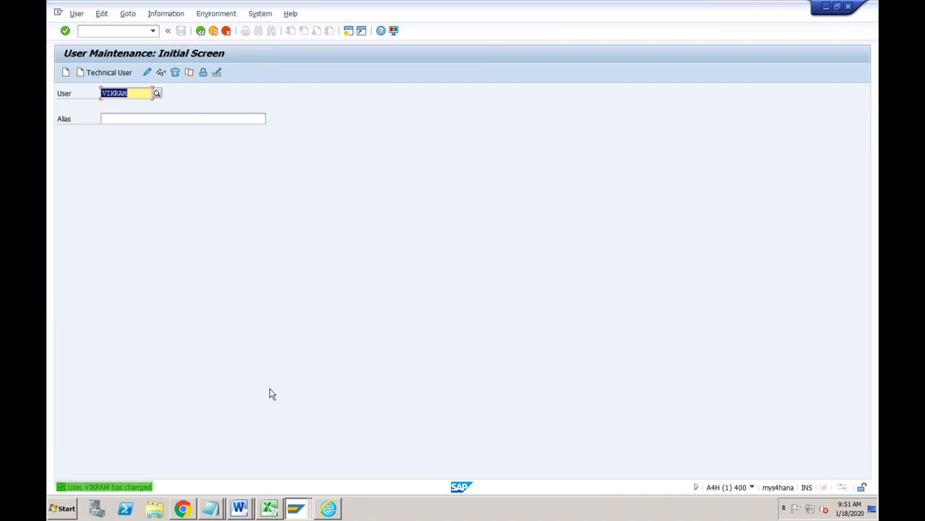
pyautogui.click(181, 510)
pyautogui.click(96, 29)
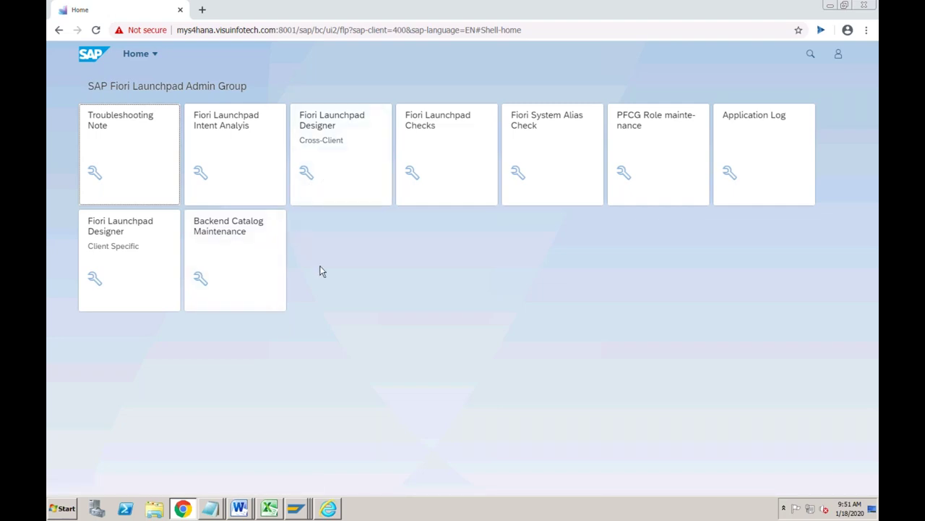
# - Compare the user's remaining Z_UI2 roles with the admin tiles, then view the Profiles tab
pyautogui.click(296, 510)
pyautogui.click(289, 463)
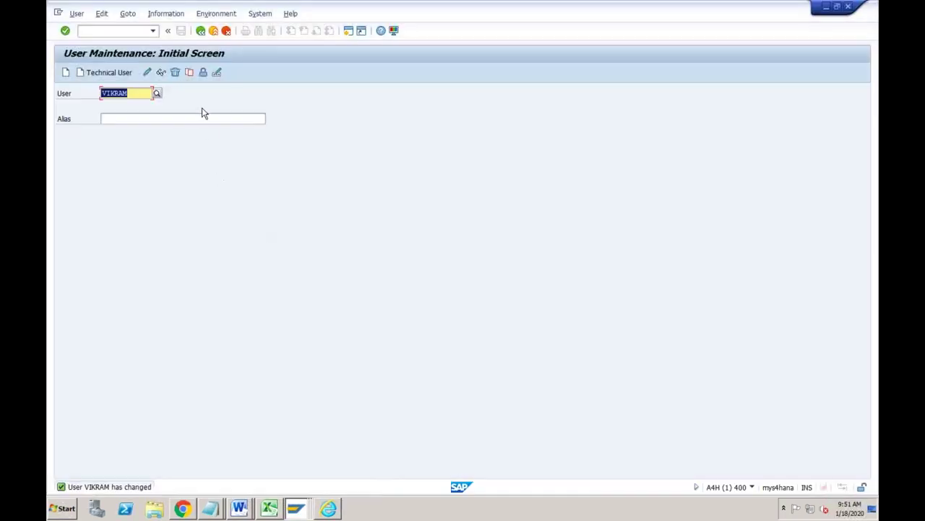
pyautogui.click(147, 73)
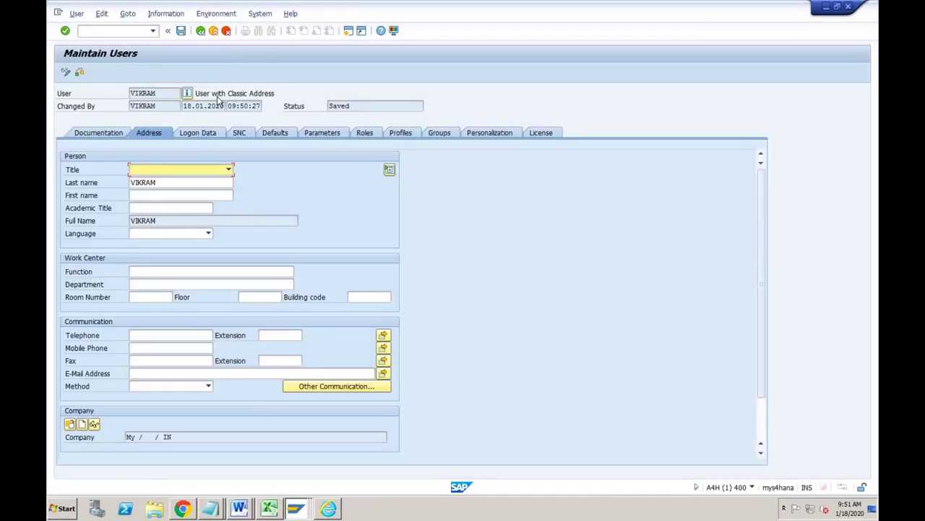
pyautogui.click(363, 132)
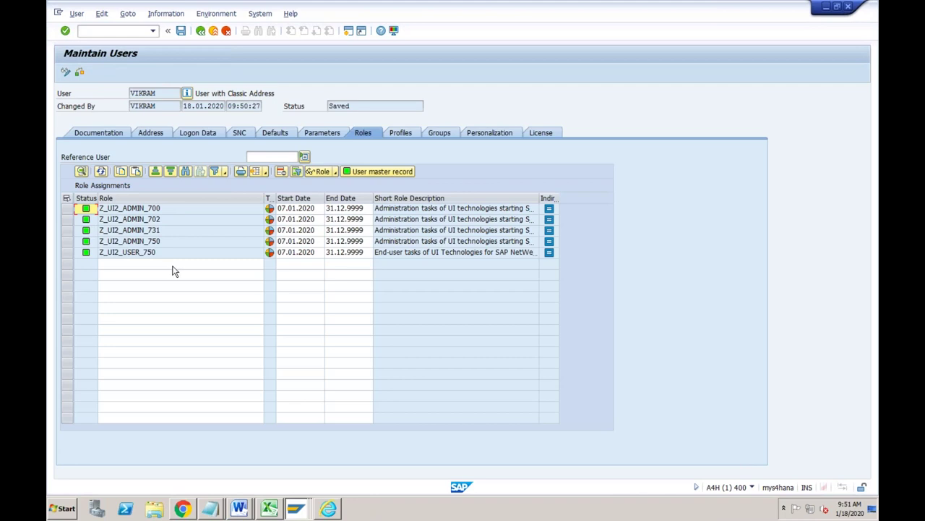
pyautogui.click(182, 508)
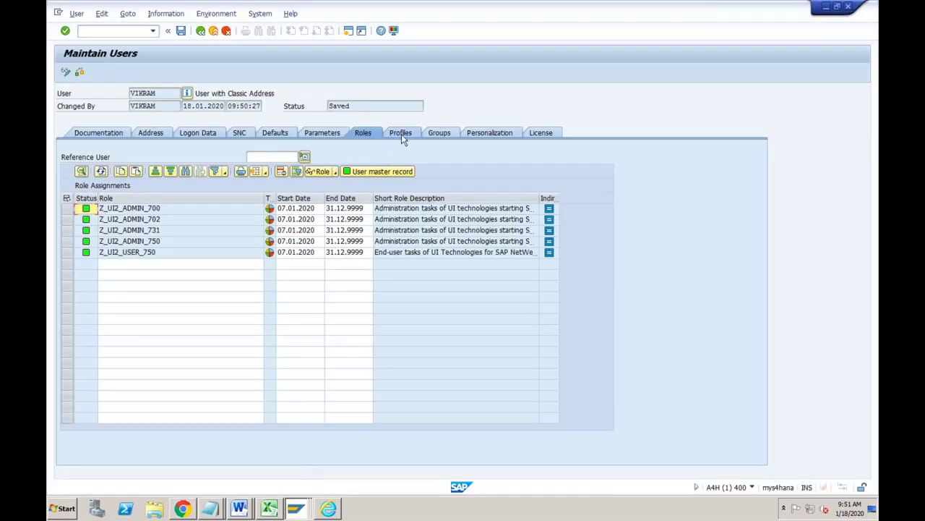
pyautogui.click(401, 134)
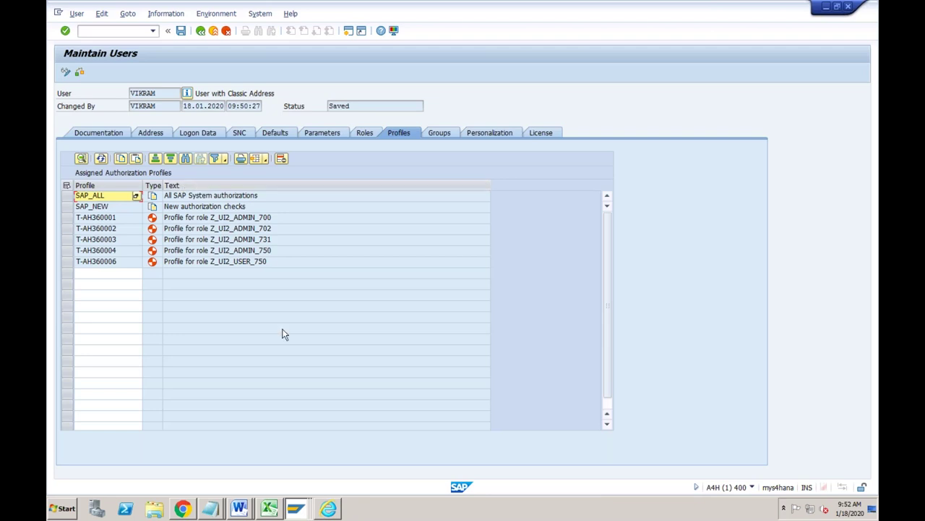
pyautogui.click(182, 508)
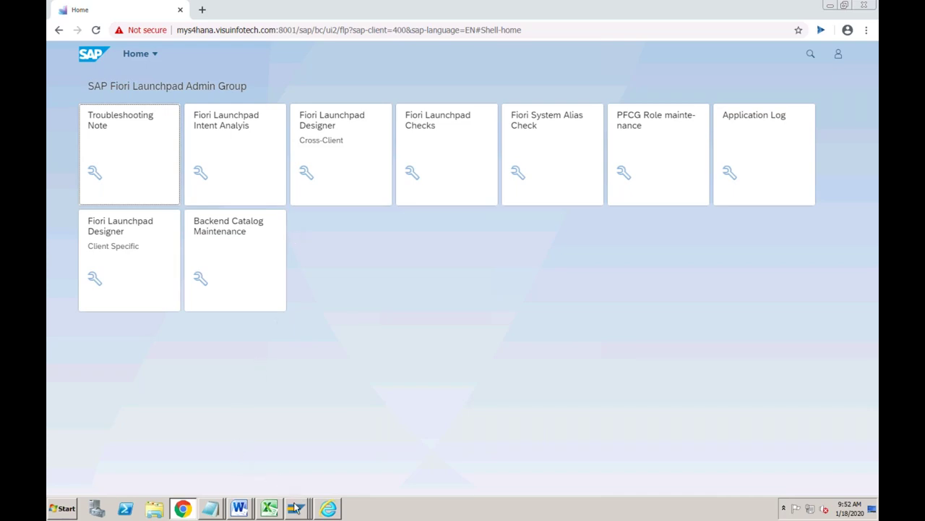
pyautogui.moveTo(296, 508)
pyautogui.click(313, 470)
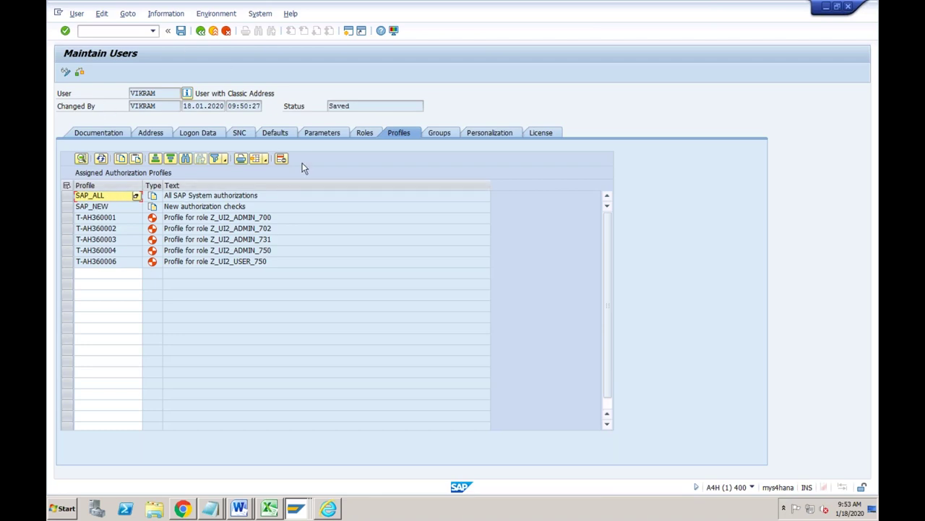
# - Open Create Purchase Order with /nme21n
pyautogui.click(119, 32)
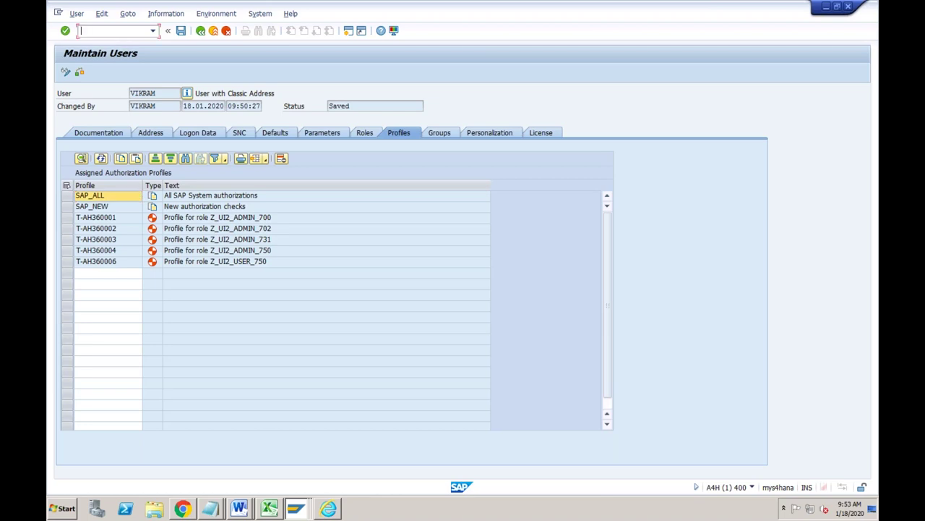
pyautogui.write('/nme21n')
pyautogui.press('Return')
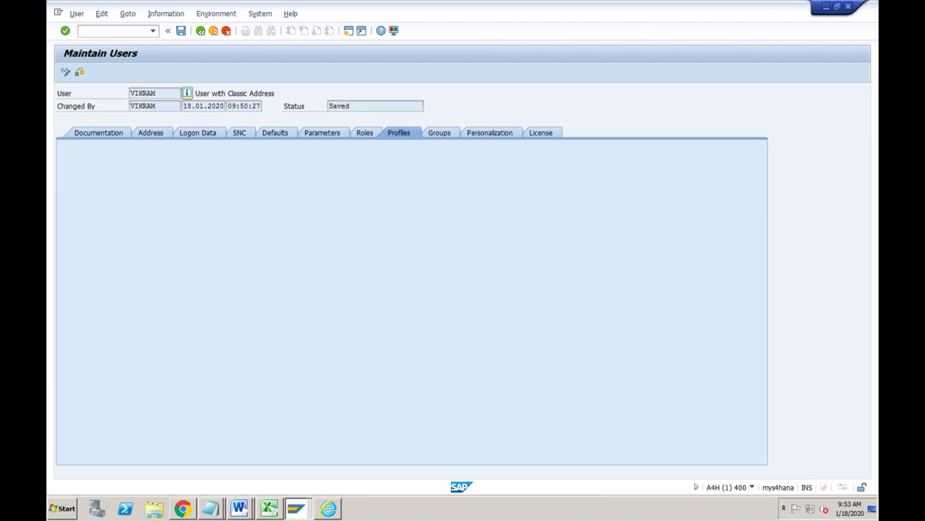
# - Start FB70 with /nfb70 and cancel its company code prompt
pyautogui.write('/nfb')
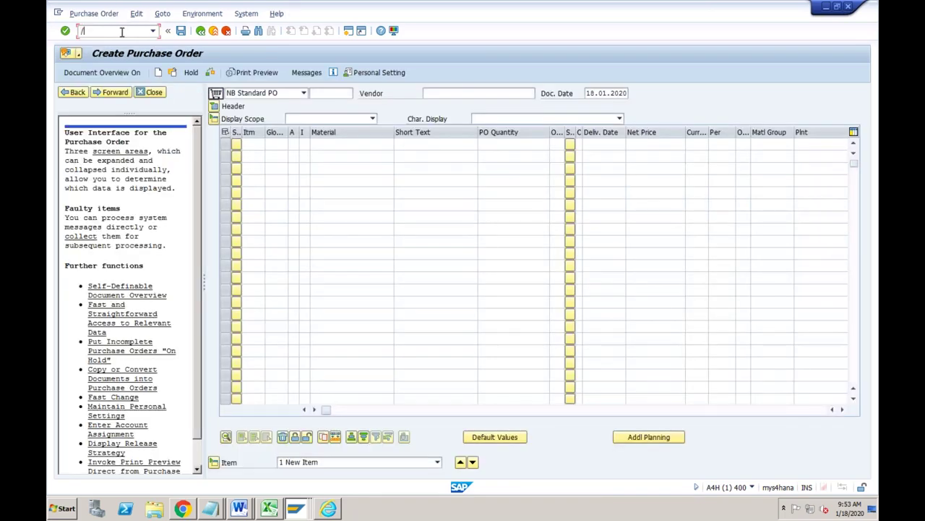
pyautogui.write('0')
pyautogui.press('Return')
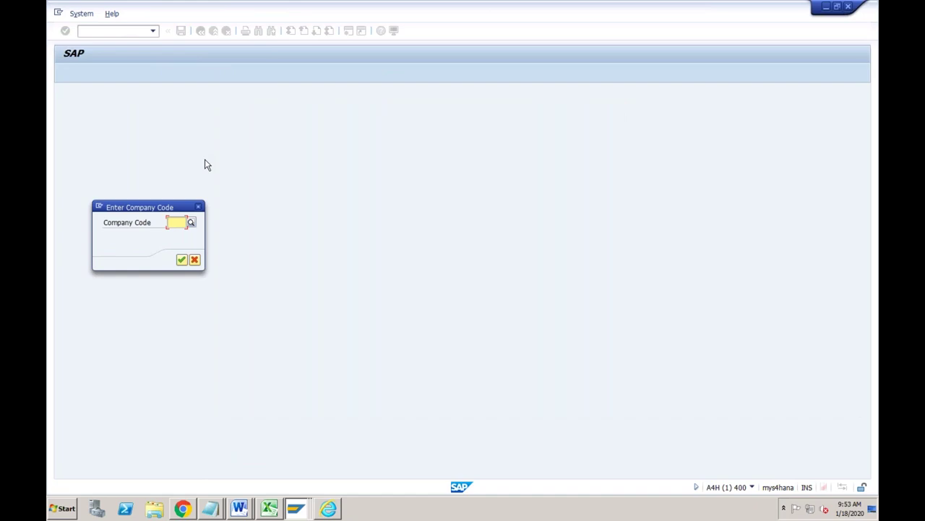
pyautogui.click(198, 208)
# - Run transaction FB60 with /nfb60
pyautogui.click(127, 30)
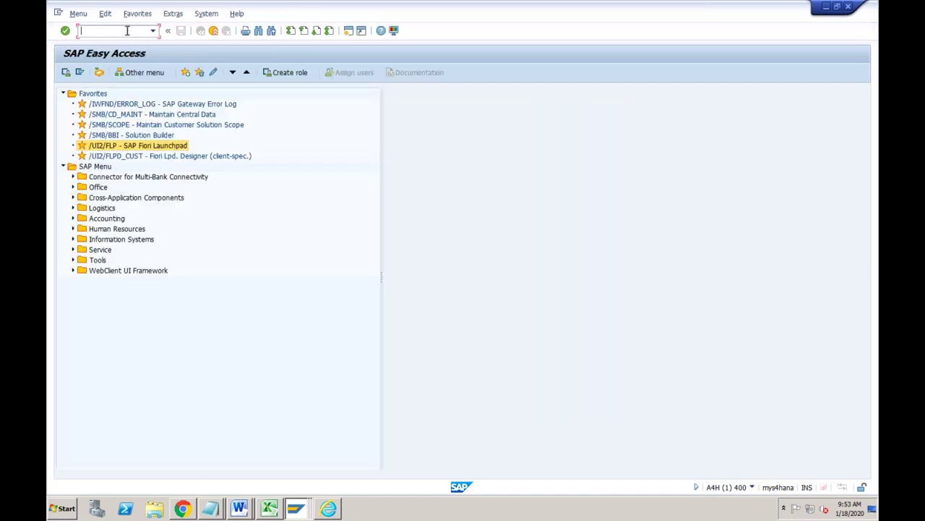
pyautogui.write('/nfb60')
pyautogui.press('Return')
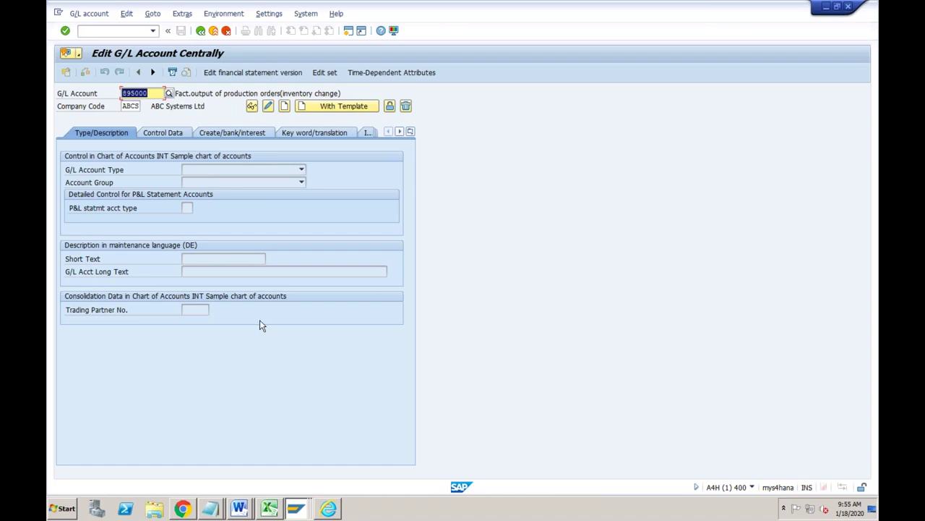
pyautogui.click(131, 32)
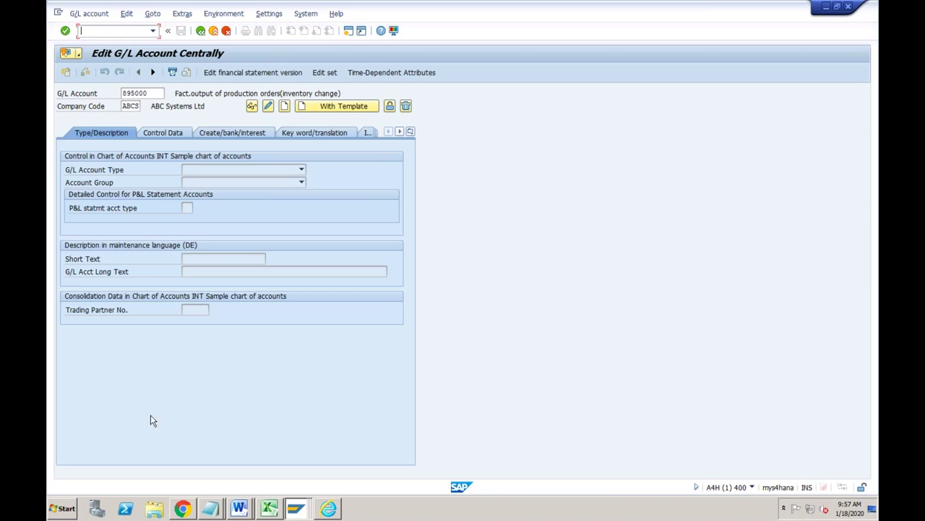
# - Bring the SAP Fiori Launchpad with the Admin Group tiles to the front in Chrome
pyautogui.click(181, 508)
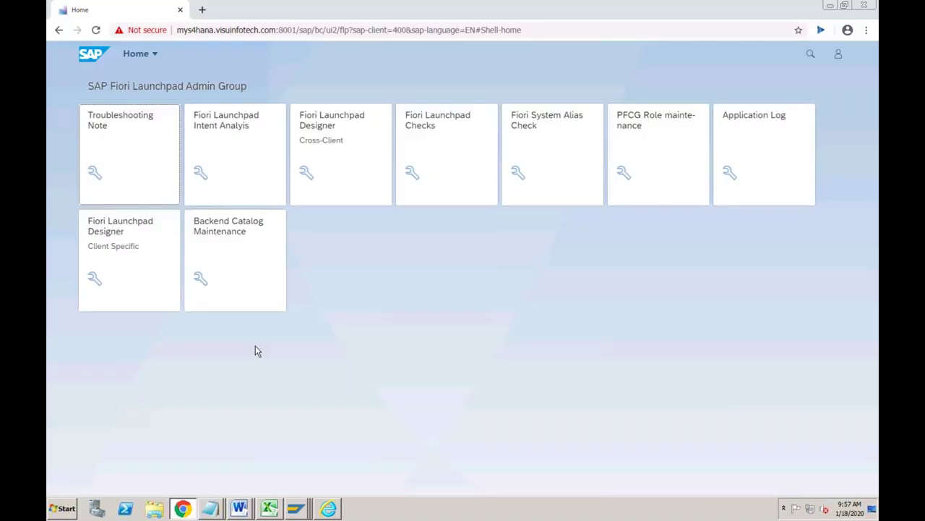
# - Bring SAP GUI's Edit G/L Account Centrally window for account 895000 back in front
pyautogui.click(402, 31)
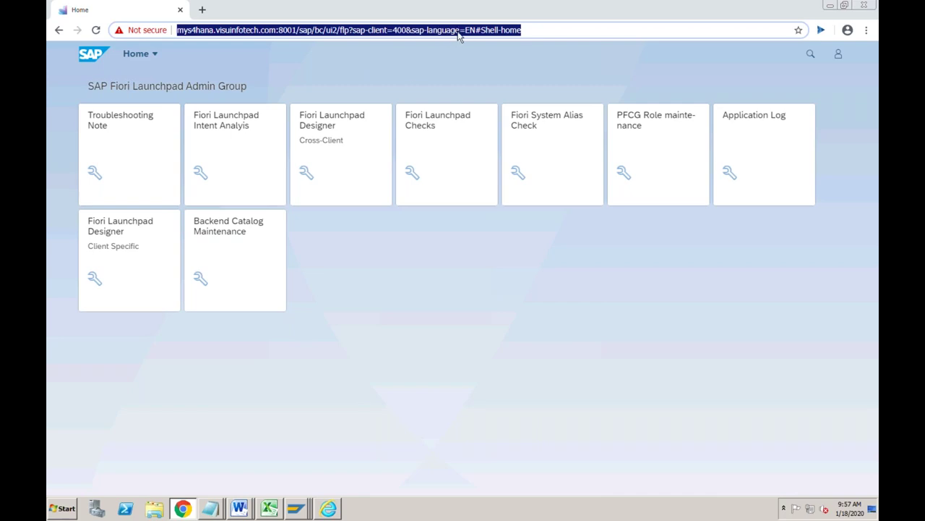
pyautogui.click(296, 508)
pyautogui.click(294, 468)
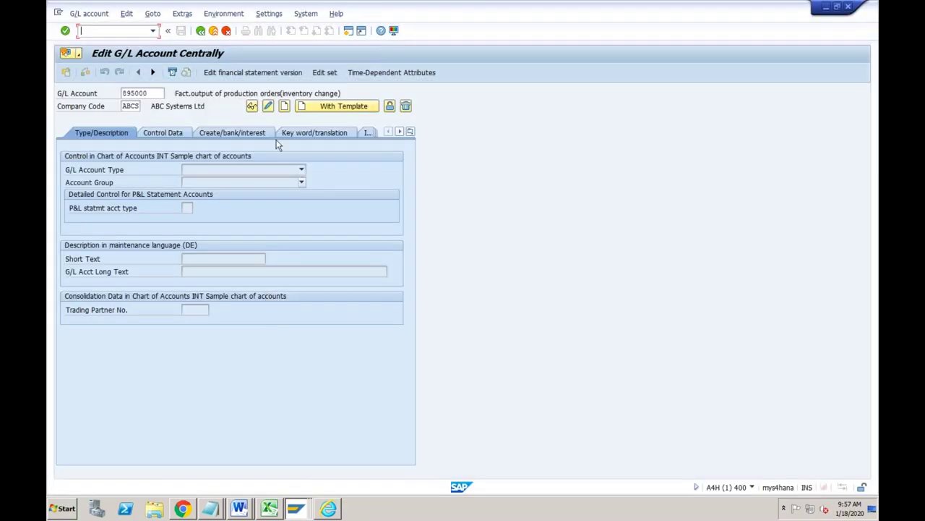
pyautogui.click(297, 508)
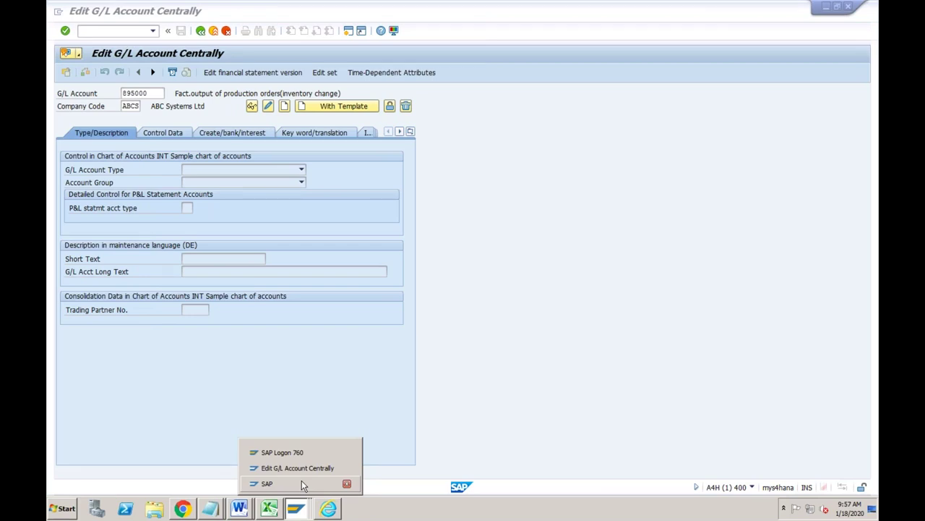
pyautogui.click(307, 467)
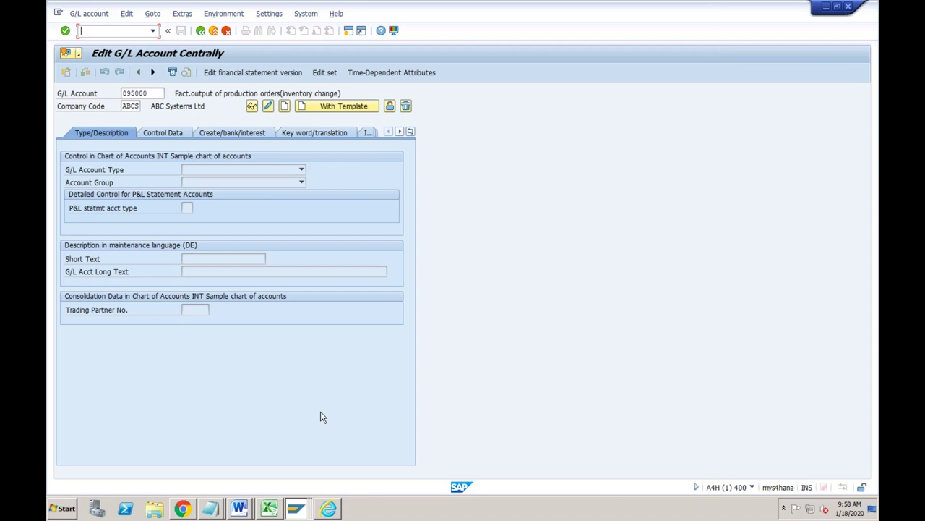
# - Enter User1 in cell R3C3 of Excel's Sheet2
pyautogui.click(269, 509)
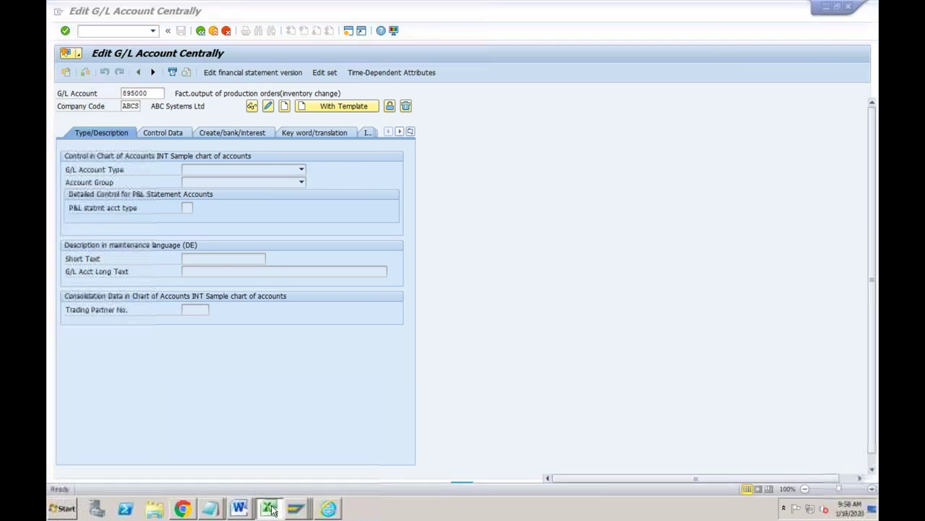
pyautogui.click(130, 478)
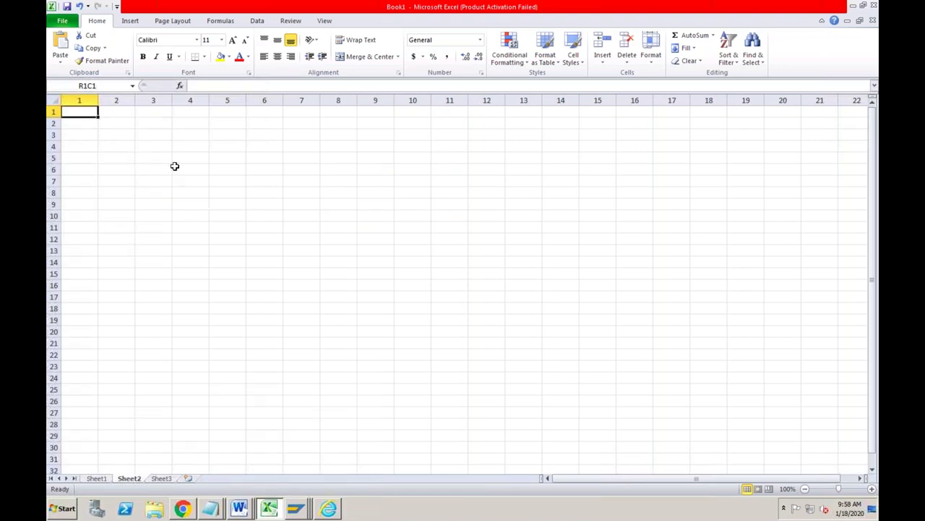
pyautogui.click(154, 137)
pyautogui.write('User1')
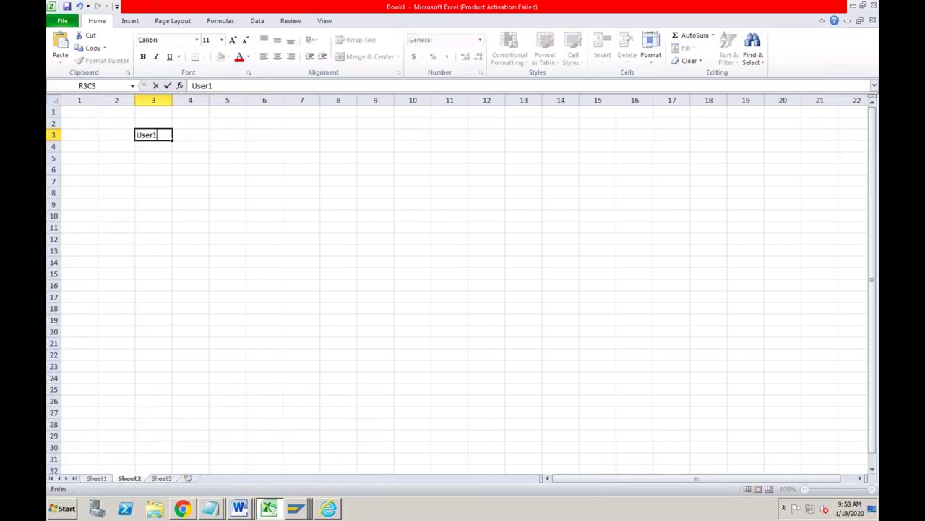
pyautogui.press('Return')
# - List Create Purchase Order, Book Supplier Invoice, Post Payment, Display Vendor Balanaces in R3C4–R6C4
pyautogui.click(185, 133)
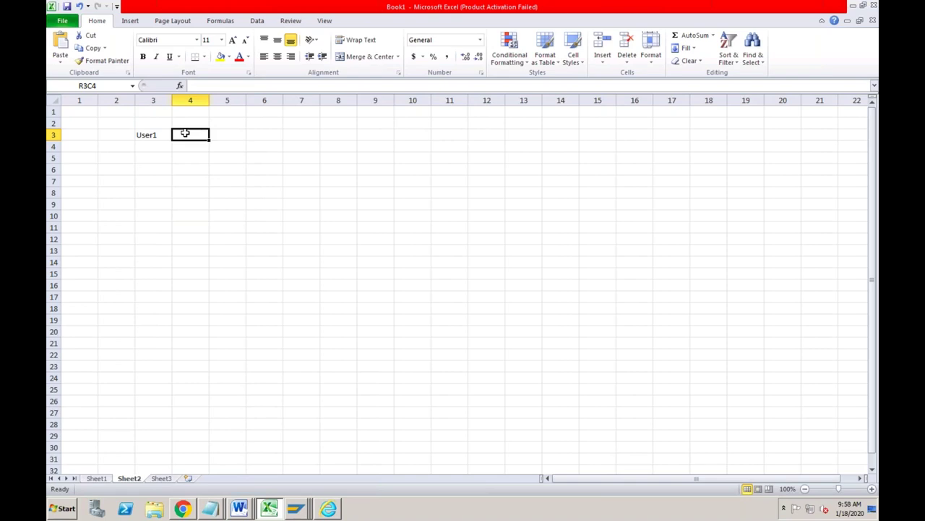
pyautogui.write('Create')
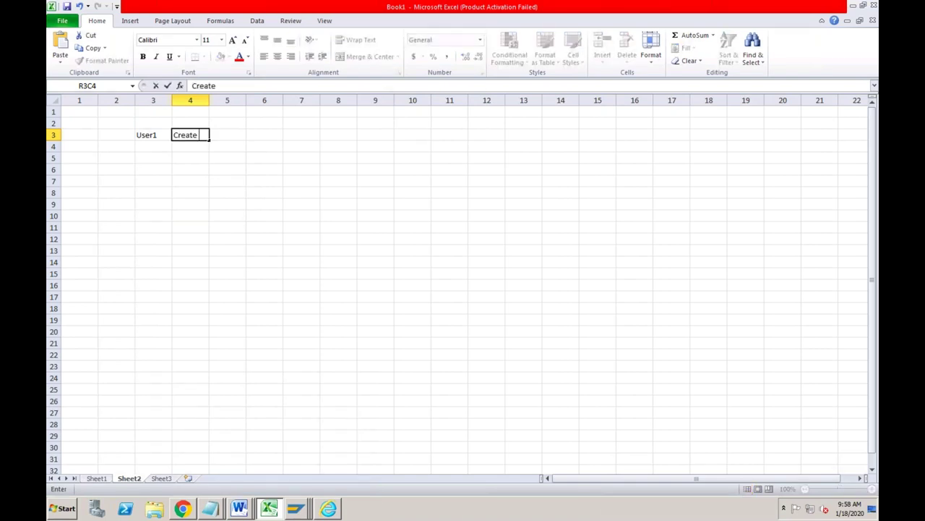
pyautogui.write(' Purchase Order')
pyautogui.press('Return')
pyautogui.write('Book ')
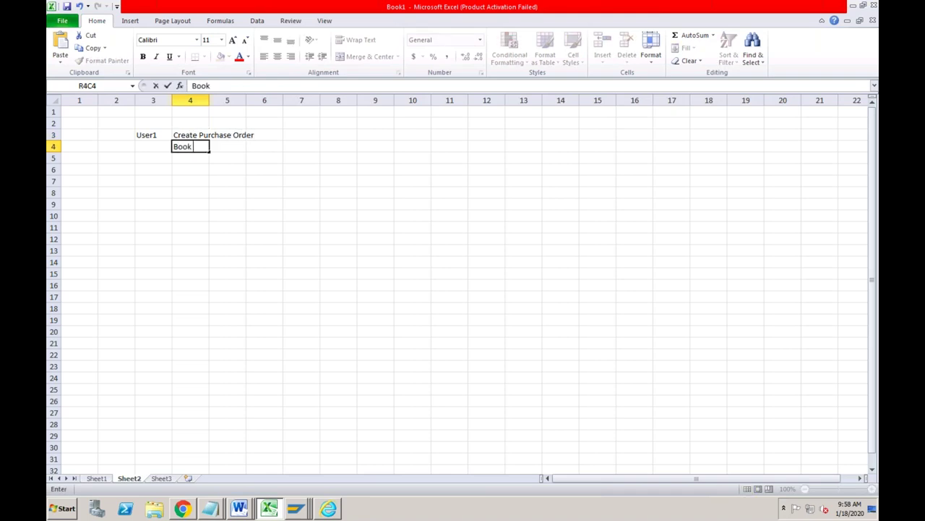
pyautogui.write('Supplier Invoice')
pyautogui.press('Return')
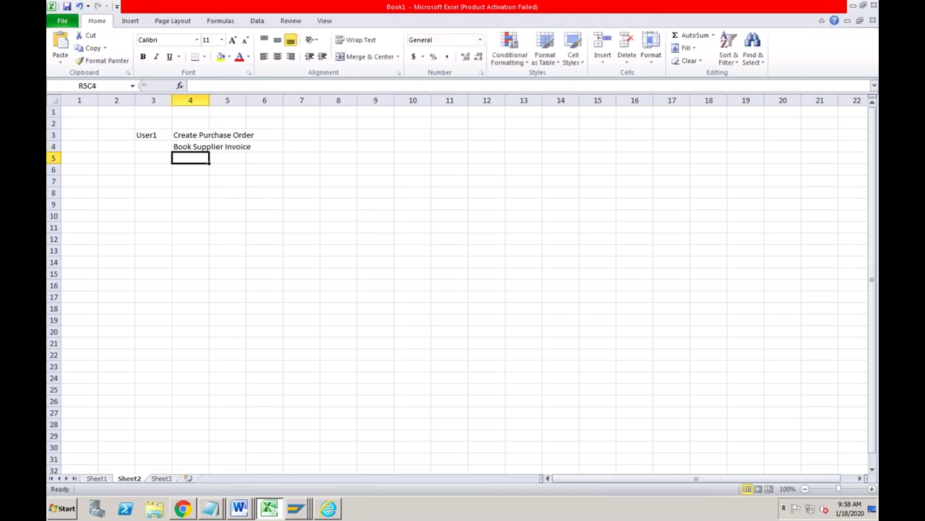
pyautogui.write('Post Payment')
pyautogui.press('Return')
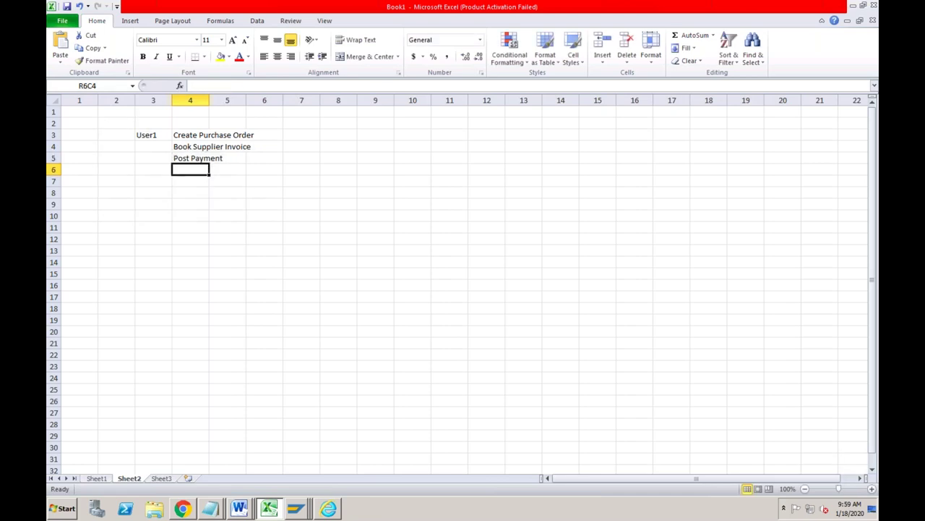
pyautogui.write('Display Vendor')
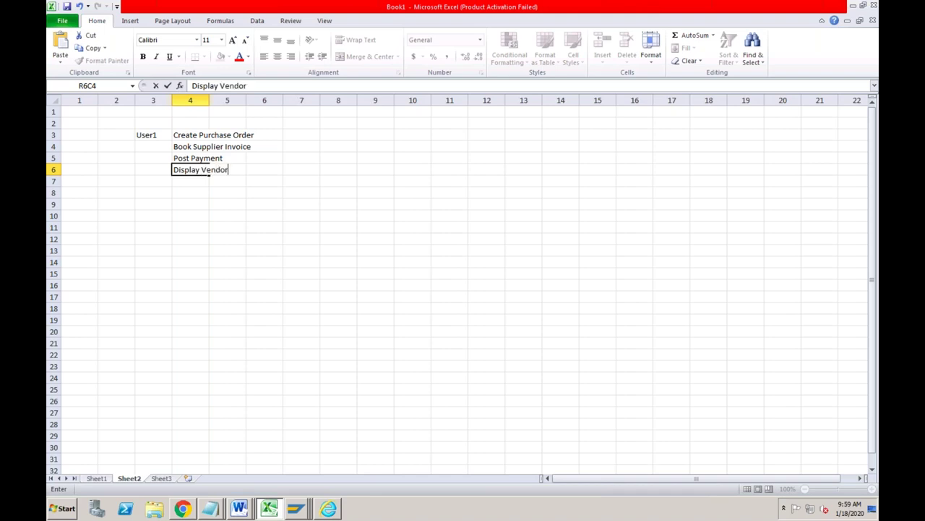
pyautogui.write(' Balanaces')
pyautogui.press('Return')
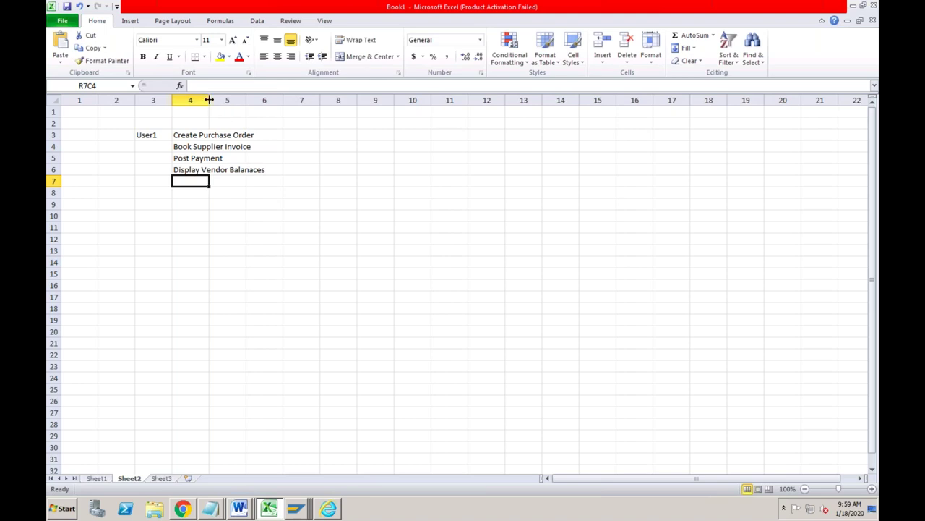
# - Autofit column 4 to the longest task name and review each User1 task entry
pyautogui.doubleClick(210, 100)
pyautogui.click(229, 134)
pyautogui.click(226, 158)
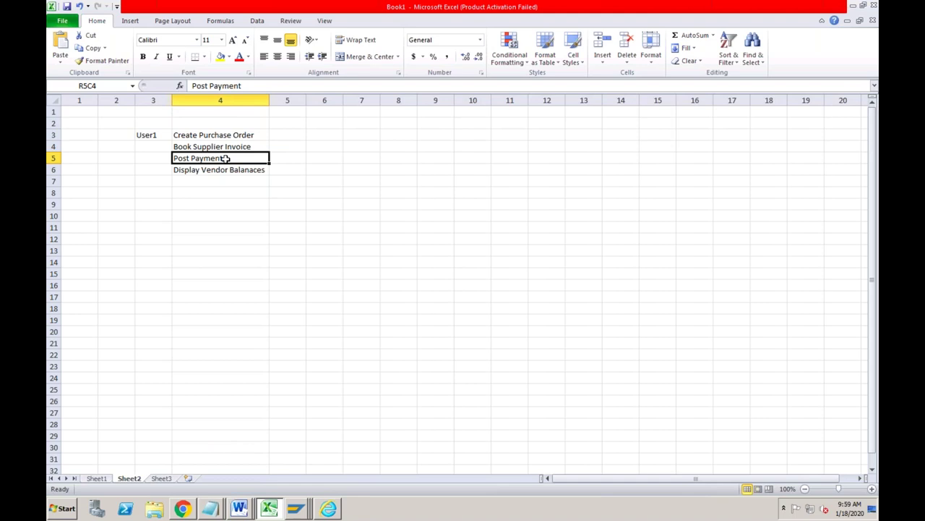
pyautogui.click(162, 135)
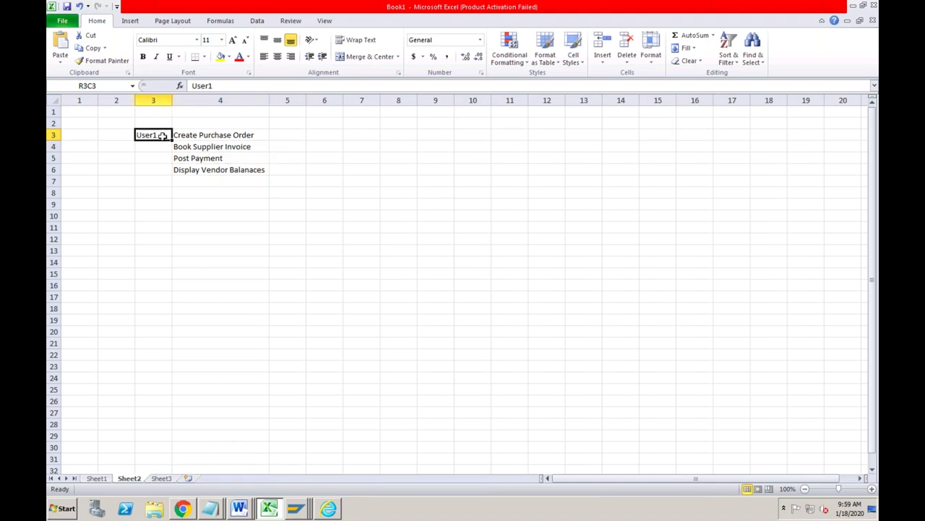
pyautogui.click(226, 133)
pyautogui.click(221, 147)
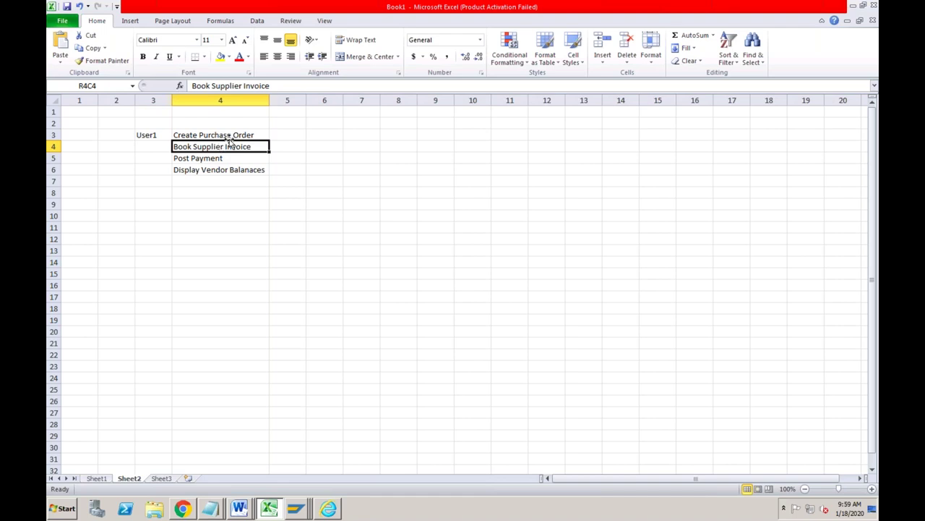
pyautogui.click(223, 157)
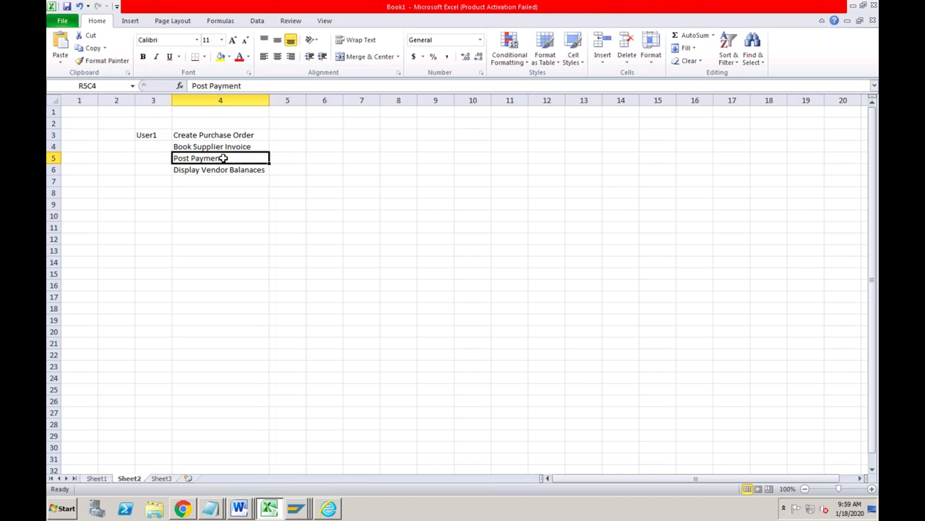
pyautogui.click(219, 170)
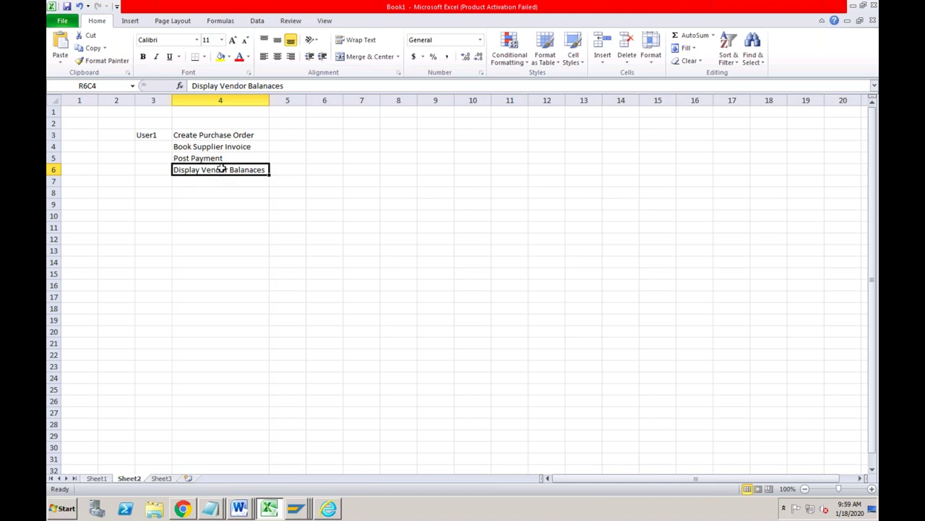
pyautogui.click(234, 136)
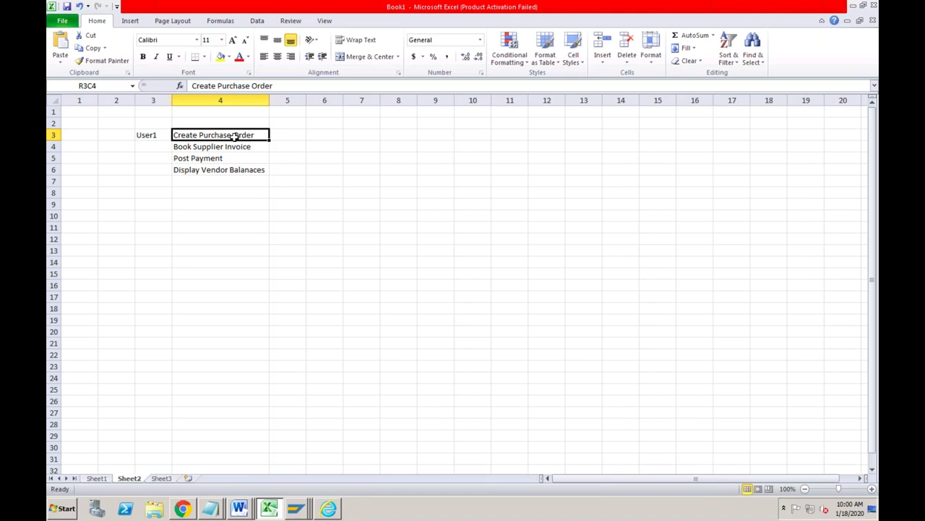
pyautogui.click(183, 510)
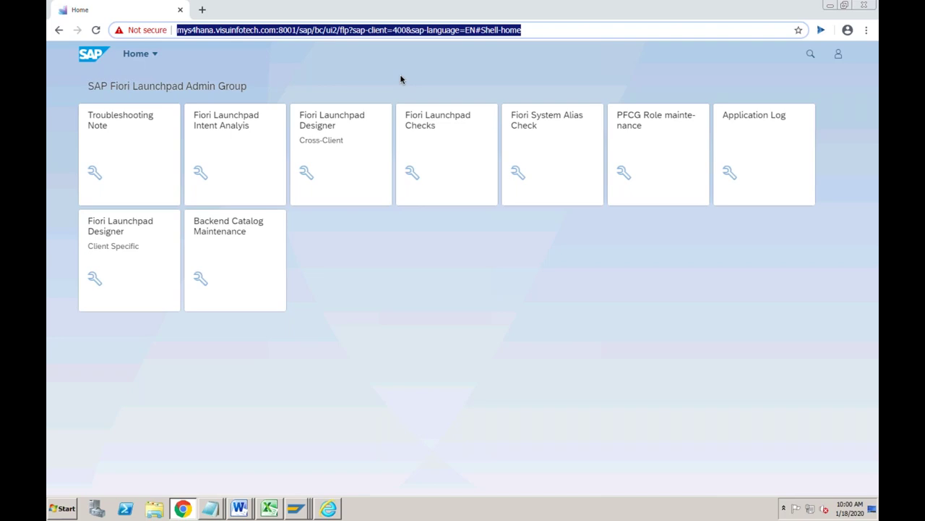
# - Search the launchpad apps for 'post outgoing', clear the query, and return to Excel
pyautogui.click(810, 55)
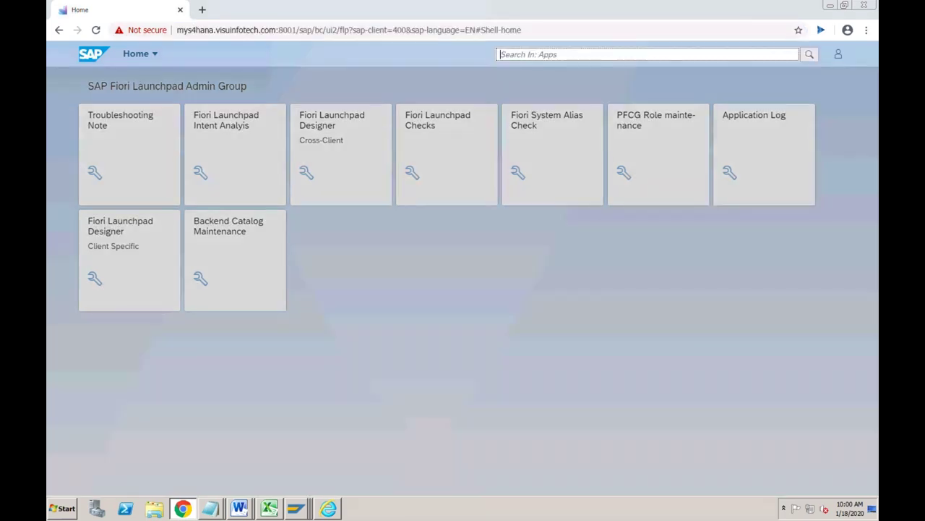
pyautogui.write('post out')
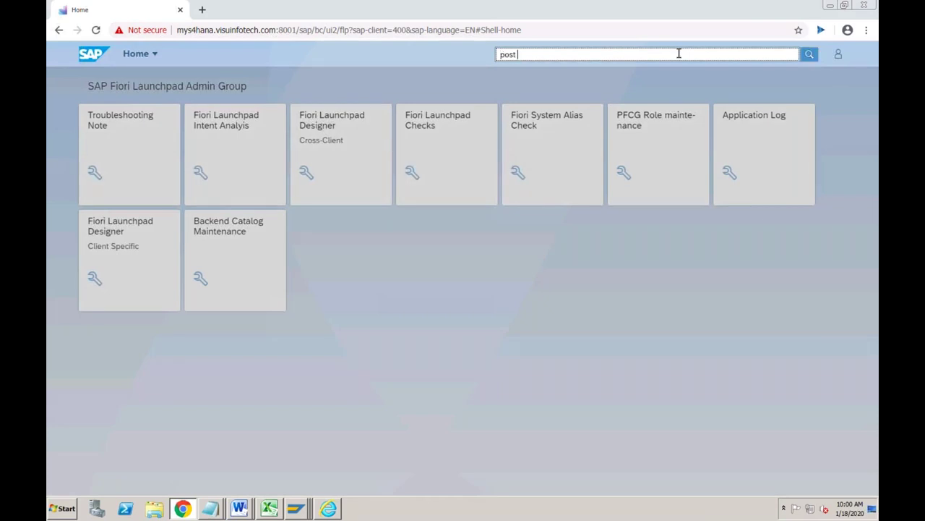
pyautogui.write('going')
pyautogui.moveTo(553, 55); pyautogui.dragTo(497, 56)
pyautogui.press('BackSpace')
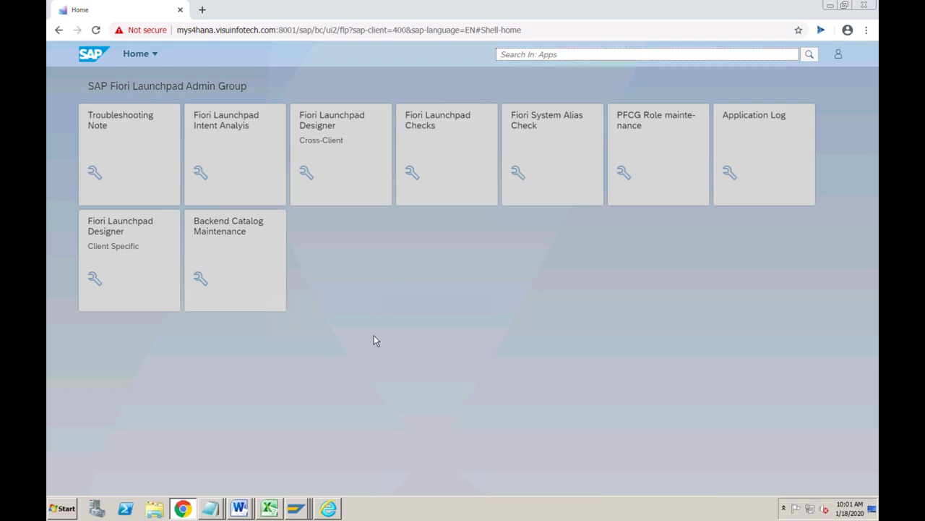
pyautogui.click(270, 509)
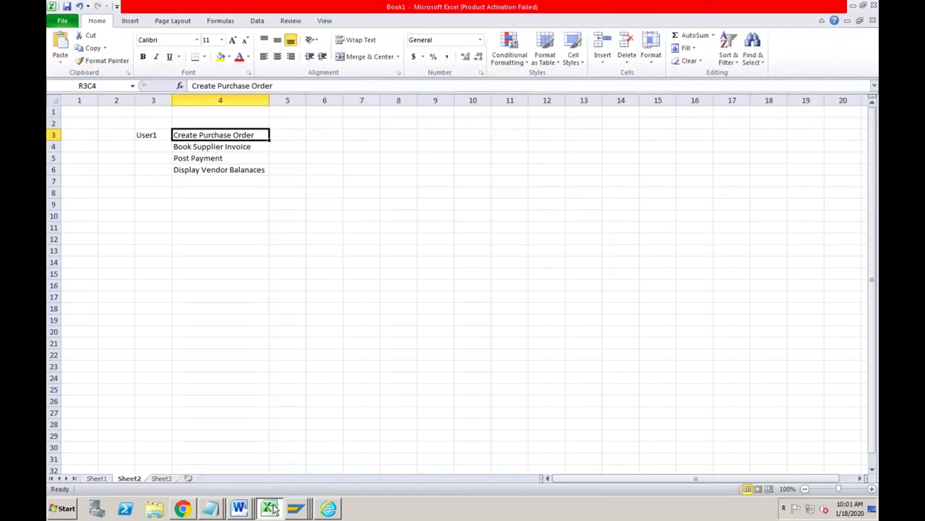
# - Enter the codes ME21n, FB60, F-53 and FK10N beside the four User1 tasks
pyautogui.click(230, 146)
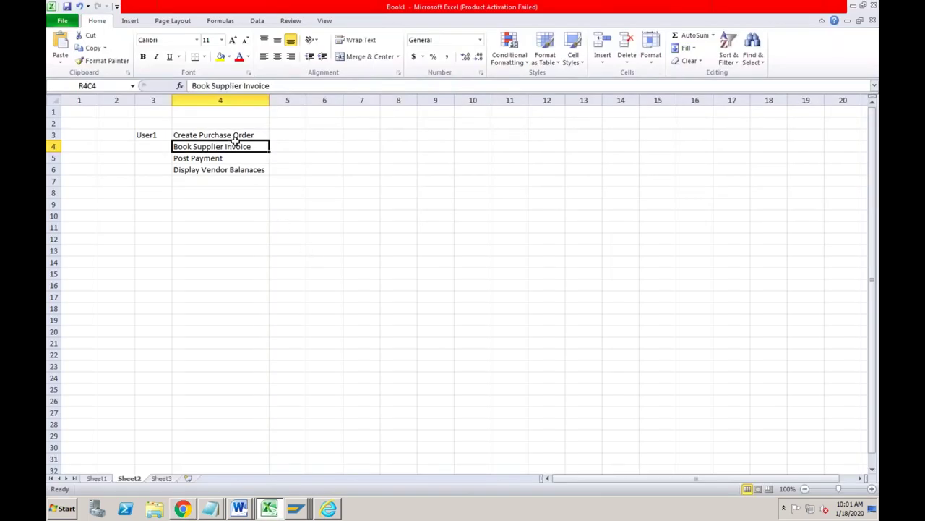
pyautogui.click(235, 136)
pyautogui.click(284, 136)
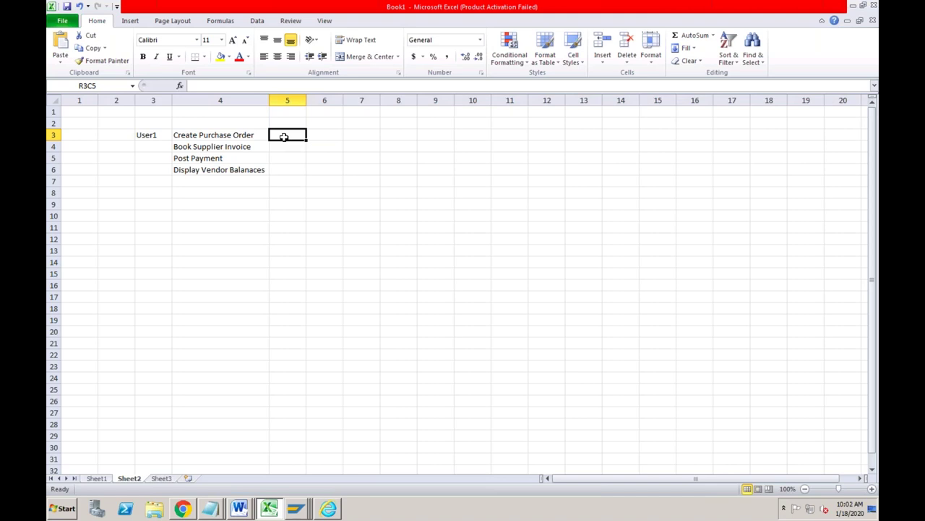
pyautogui.click(238, 149)
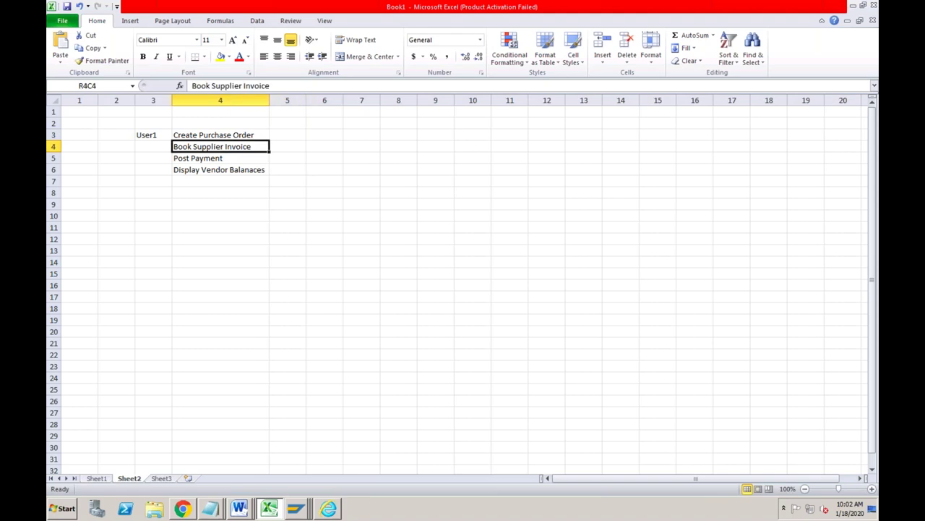
pyautogui.click(274, 135)
pyautogui.write('ME21n')
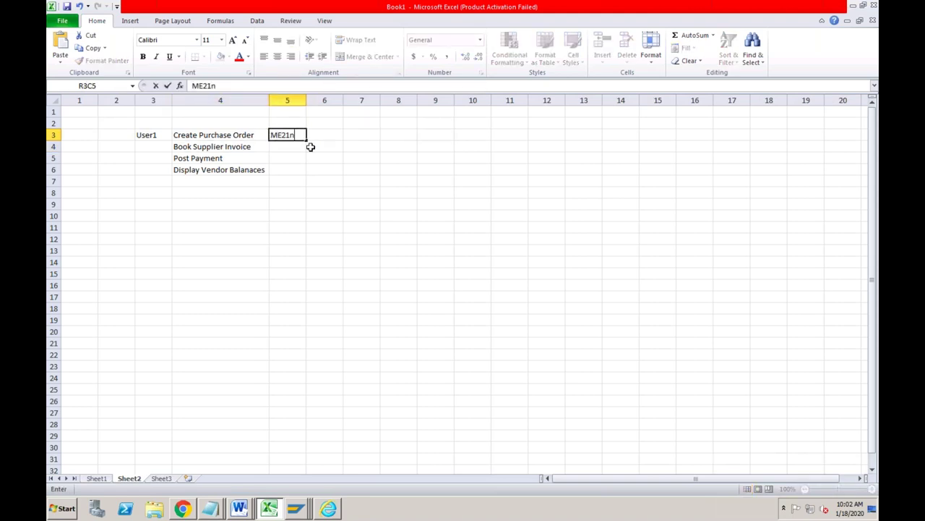
pyautogui.press('Return')
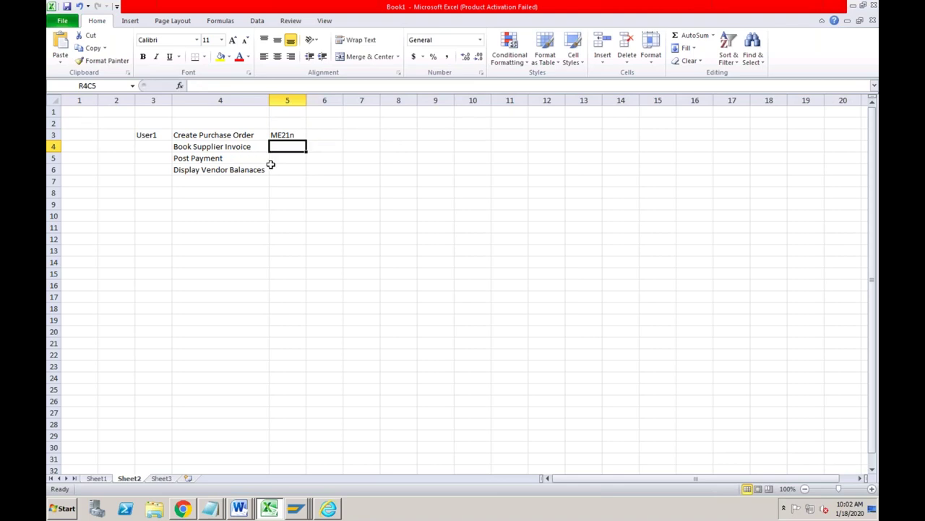
pyautogui.write('FB60')
pyautogui.press('Return')
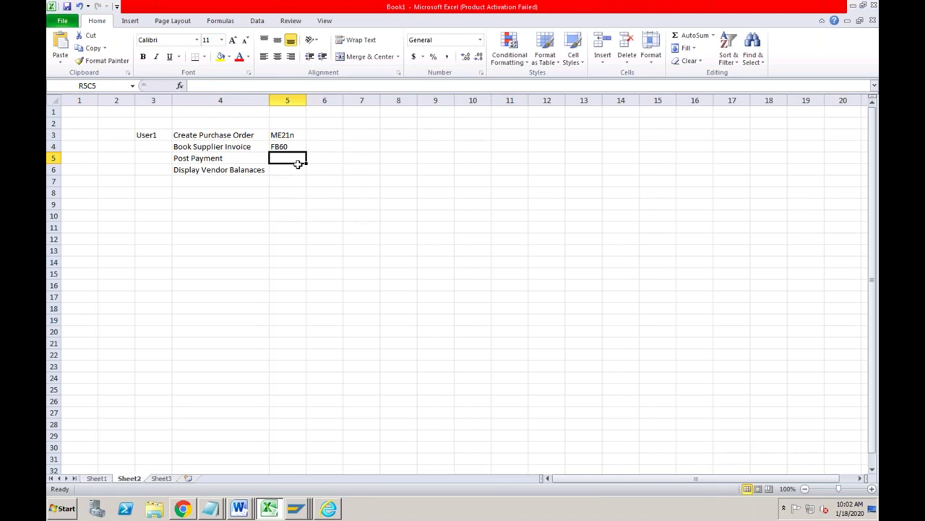
pyautogui.write('F-53')
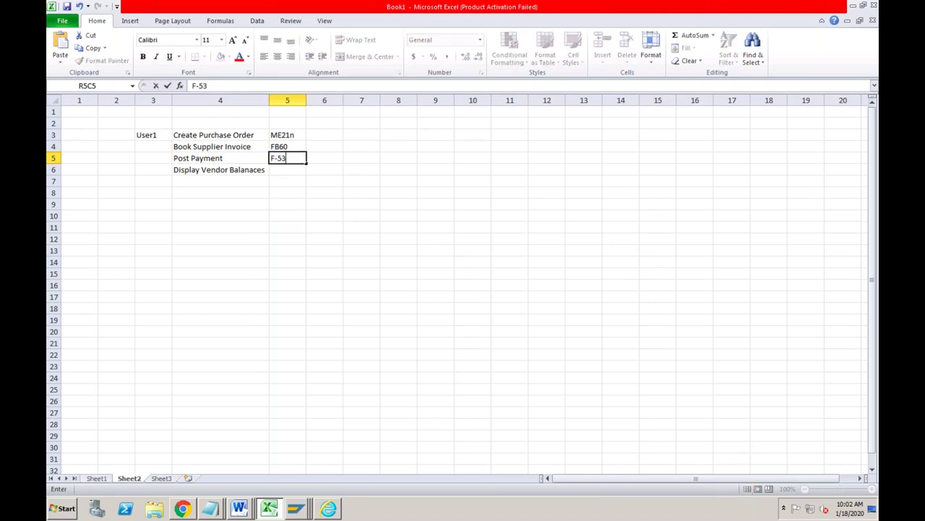
pyautogui.press('Return')
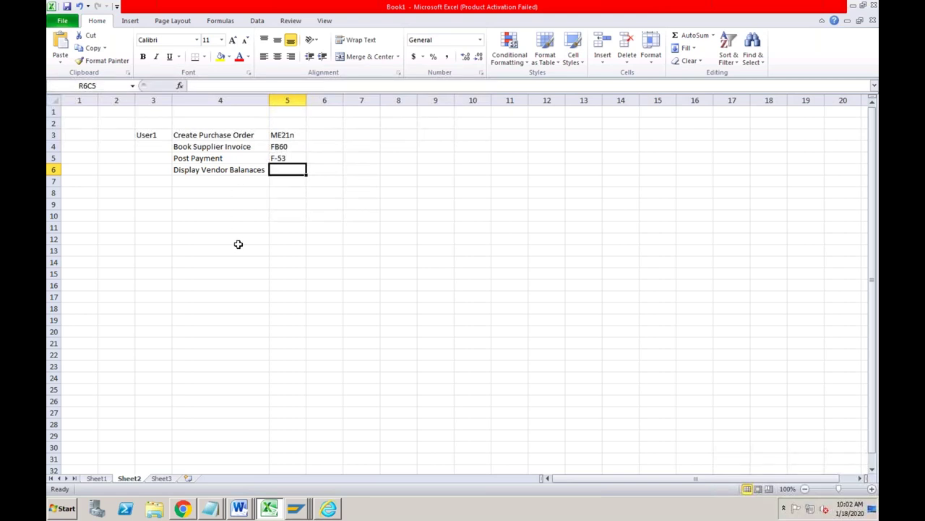
pyautogui.write('FK10N')
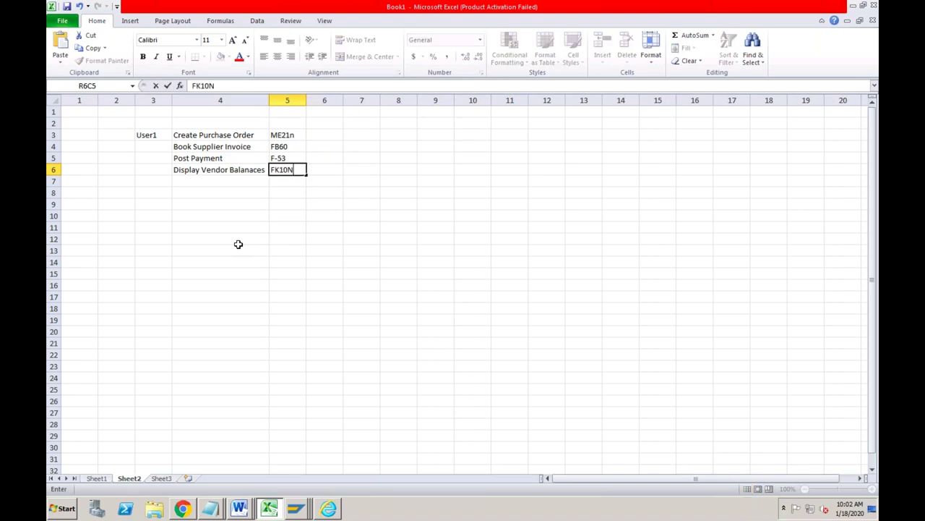
pyautogui.press('Return')
# - Widen column 6 to fit the codes, then bring the Fiori Launchpad browser forward
pyautogui.moveTo(289, 133); pyautogui.dragTo(288, 167)
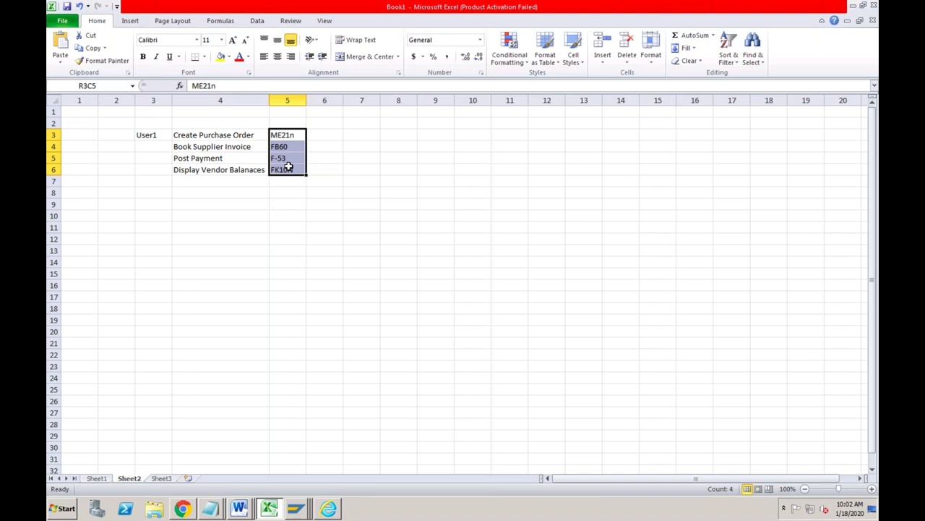
pyautogui.click(325, 135)
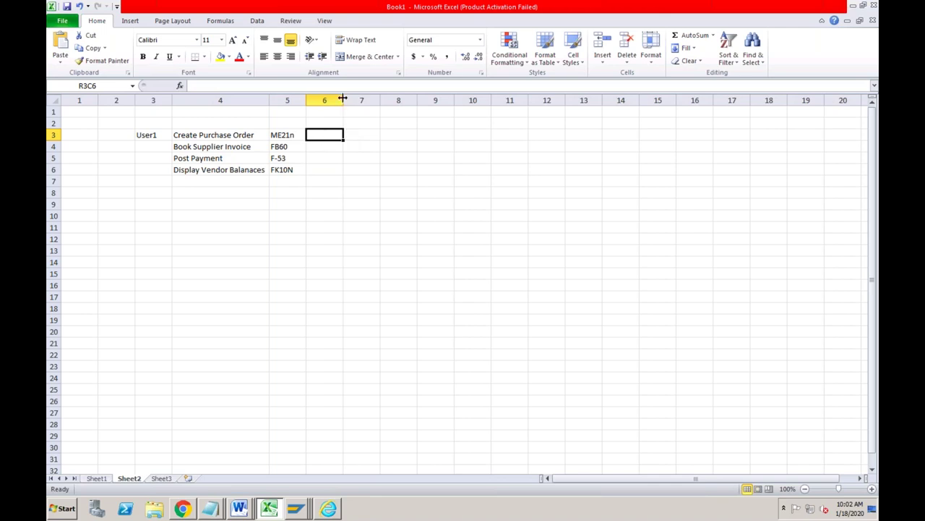
pyautogui.moveTo(343, 97); pyautogui.dragTo(429, 97)
pyautogui.click(288, 135)
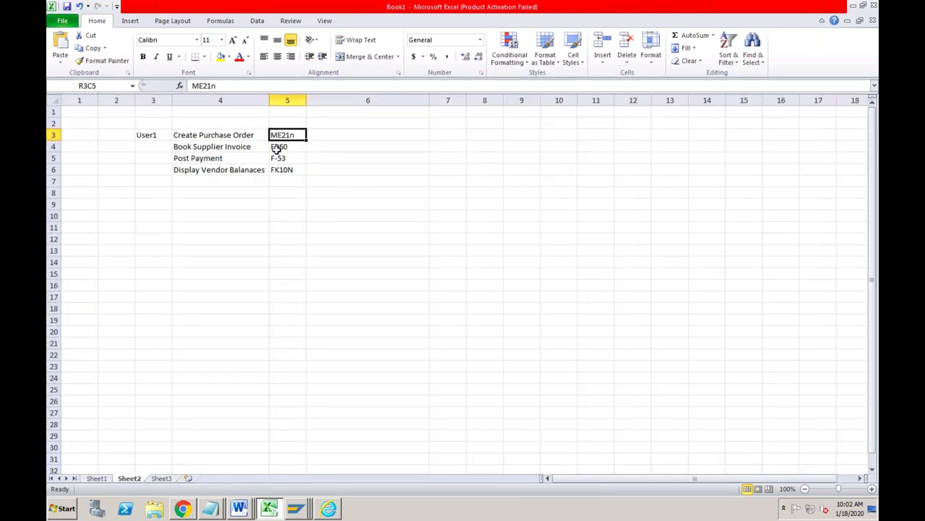
pyautogui.click(275, 148)
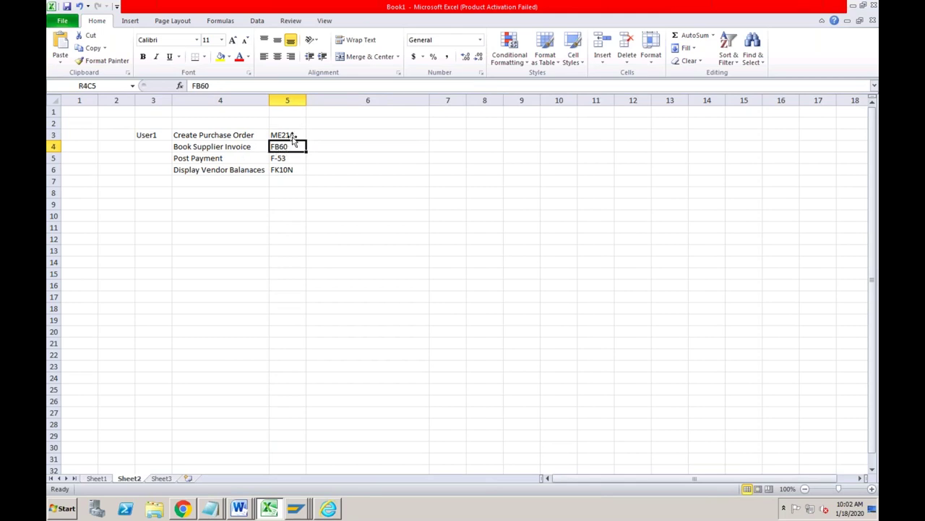
pyautogui.click(182, 508)
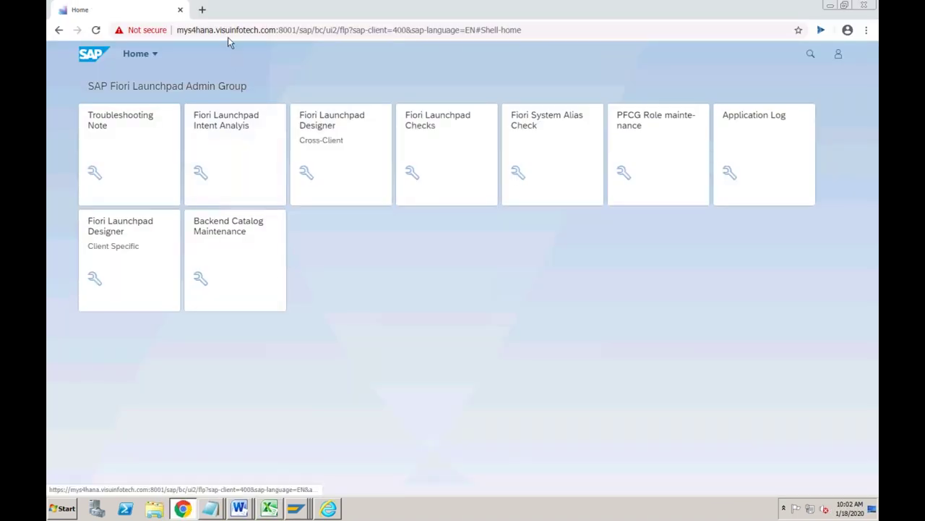
# - Search Google for 'sap fiori apps library' in a fresh Chrome tab
pyautogui.click(201, 10)
pyautogui.click(378, 244)
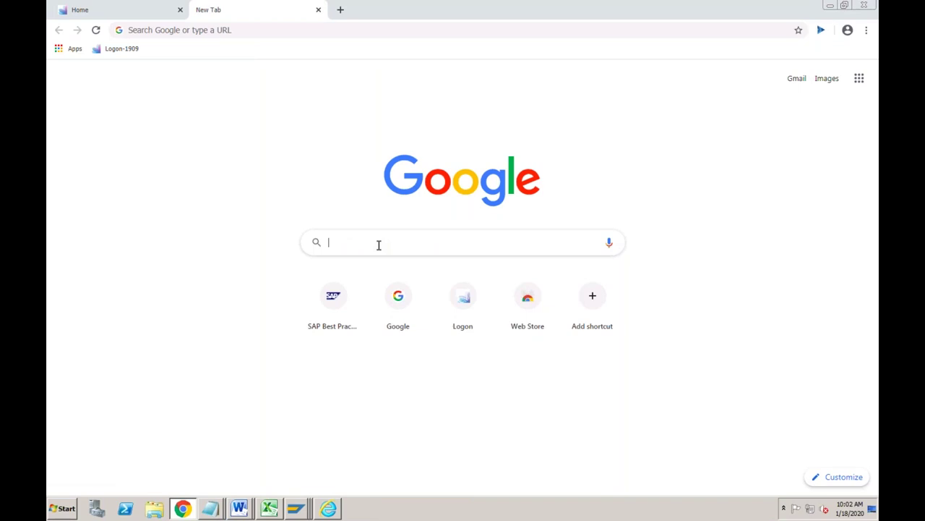
pyautogui.write('sap fiori app')
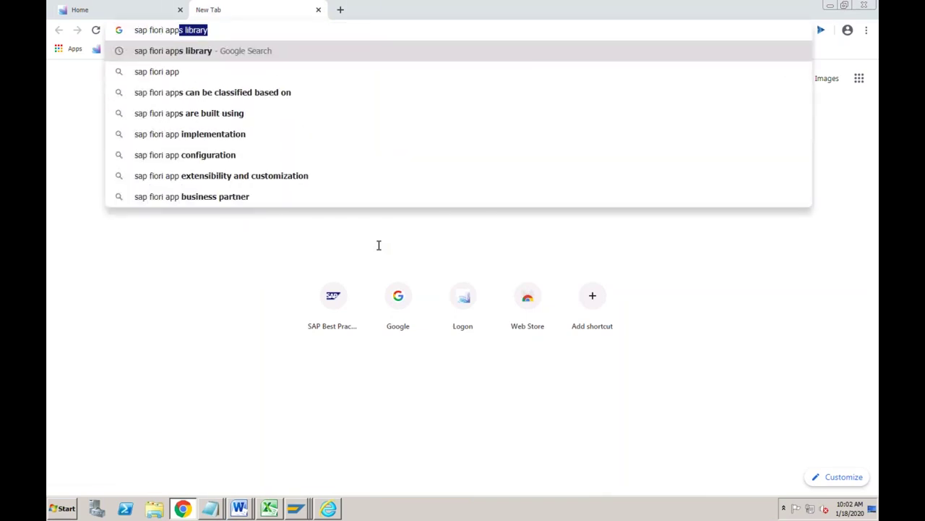
pyautogui.press('Right')
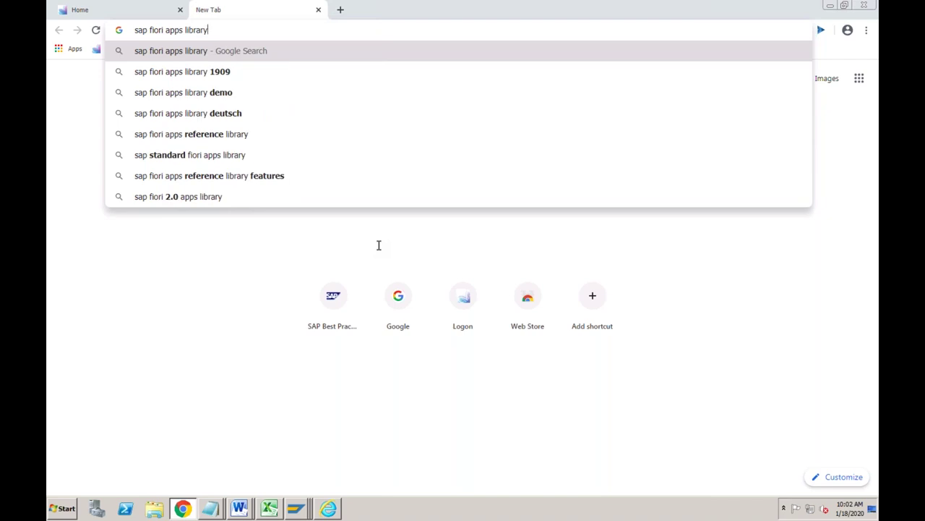
pyautogui.press('Return')
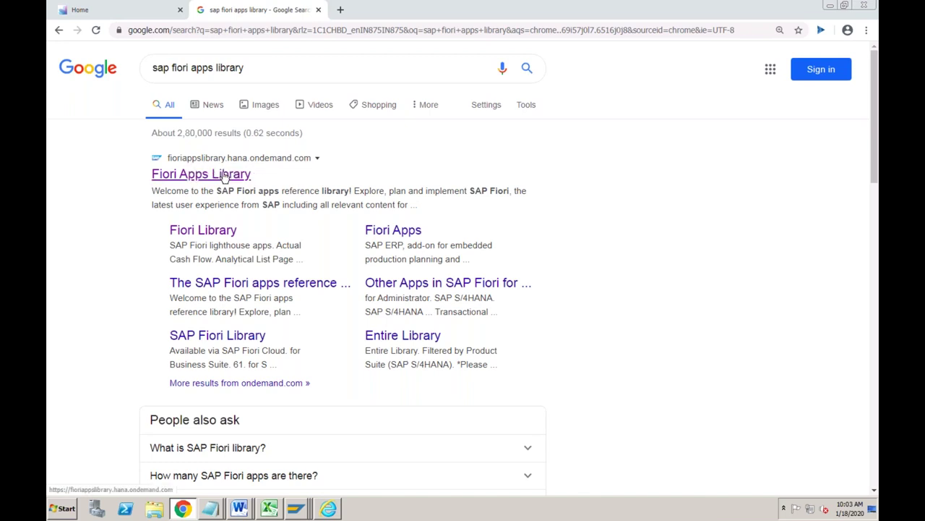
# - Open the Fiori Apps Library site and search All apps for transaction me21n
pyautogui.click(224, 176)
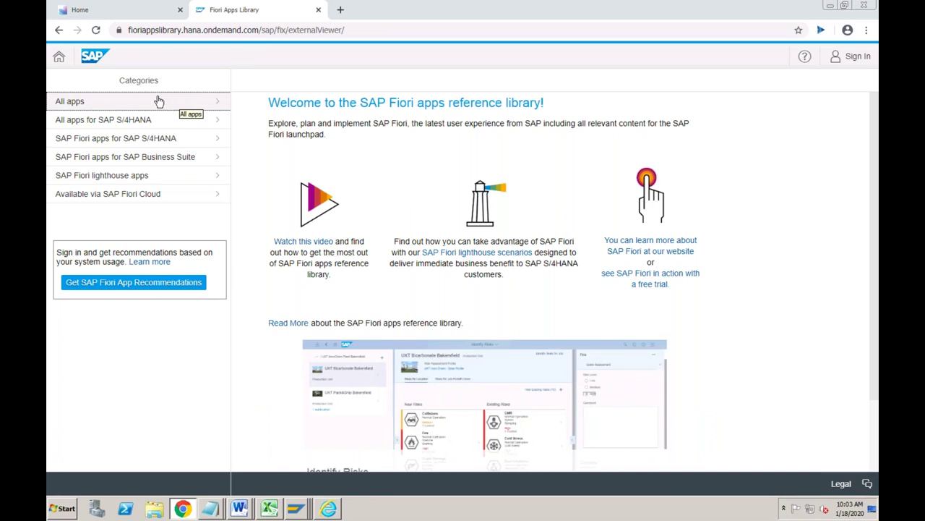
pyautogui.click(151, 99)
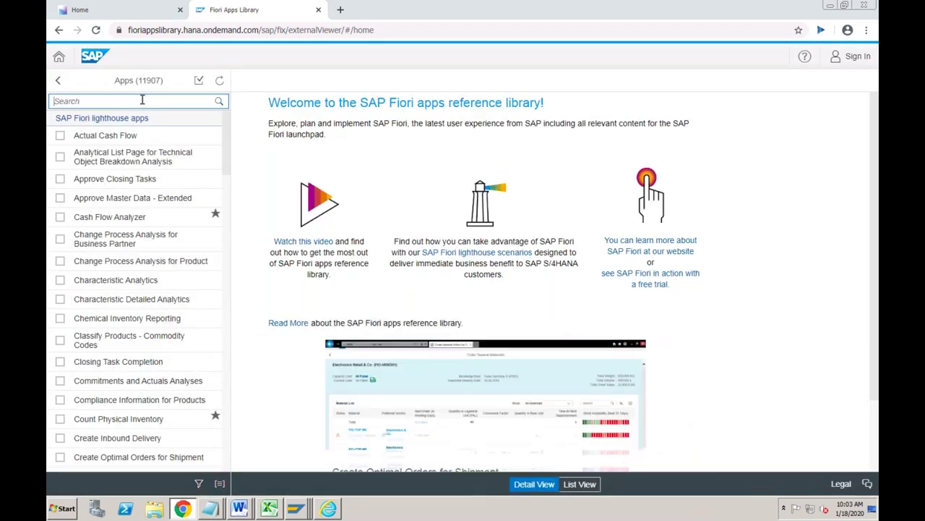
pyautogui.write('me21')
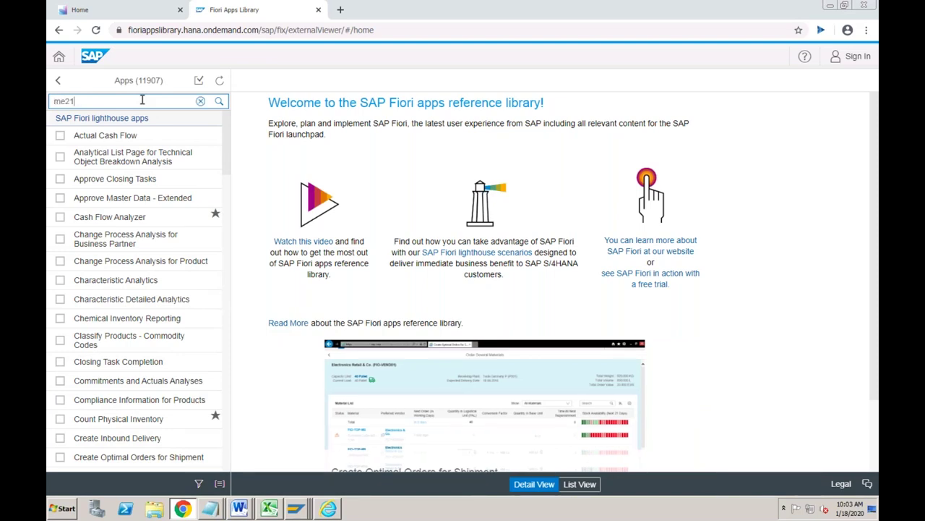
pyautogui.write('n')
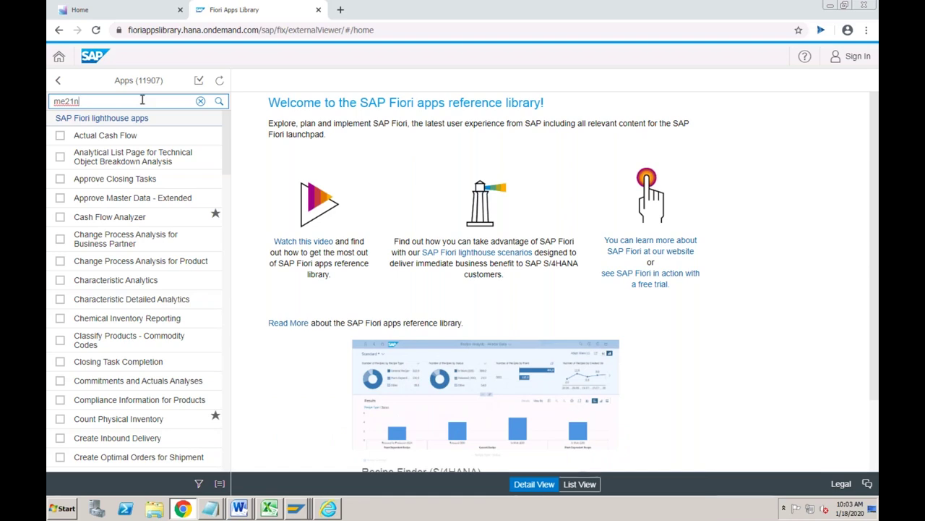
pyautogui.click(220, 102)
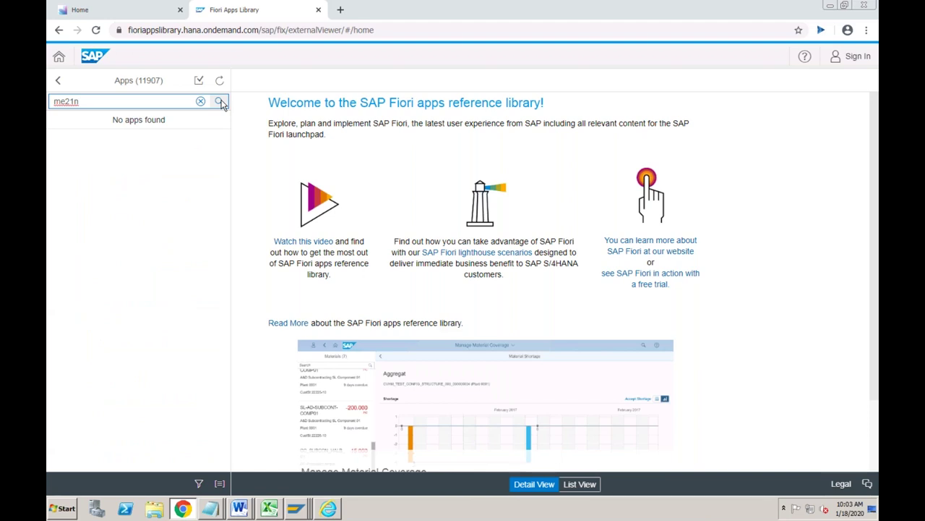
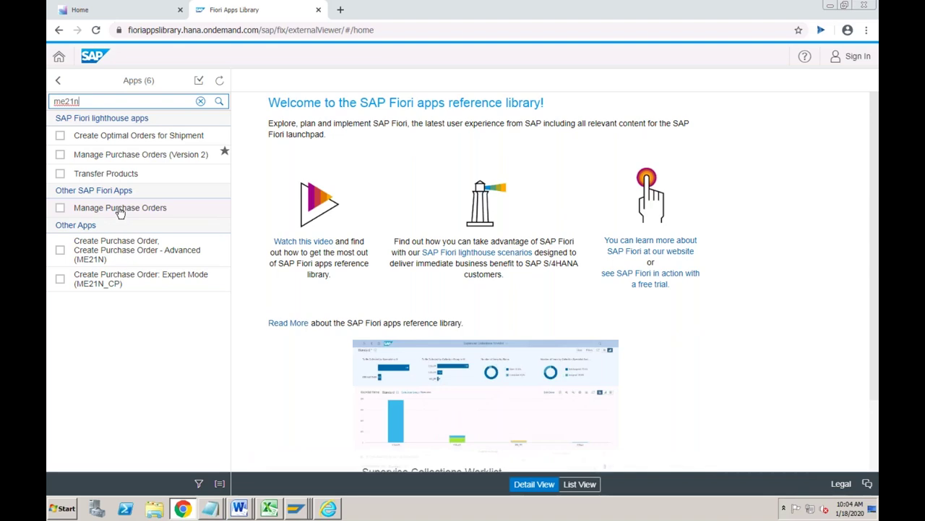
# - Open the Create Purchase Order - Advanced (ME21N) app details and review its product features
pyautogui.click(120, 209)
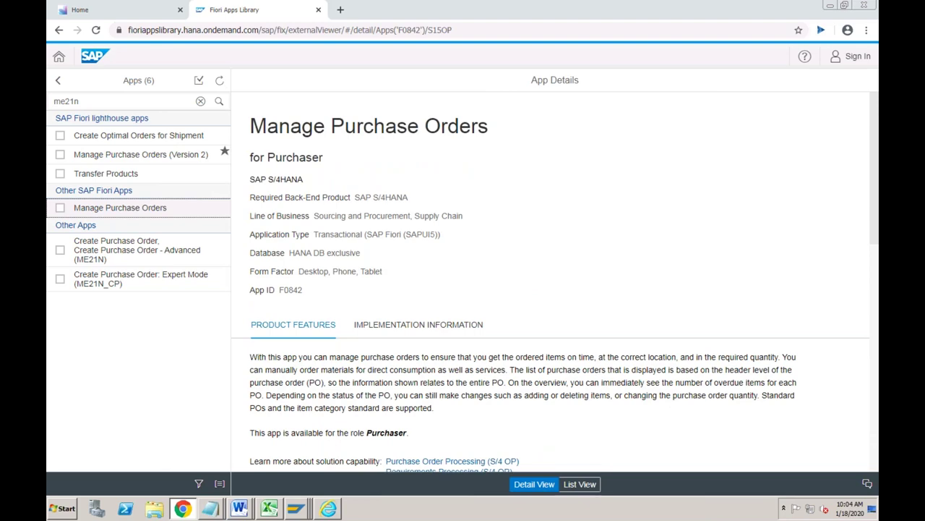
pyautogui.click(126, 249)
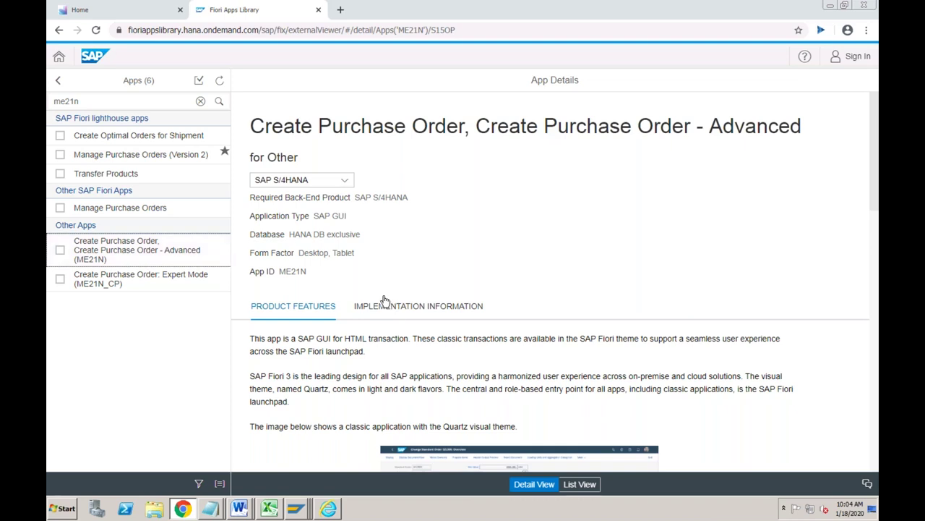
pyautogui.click(138, 246)
pyautogui.moveTo(250, 337); pyautogui.dragTo(525, 432)
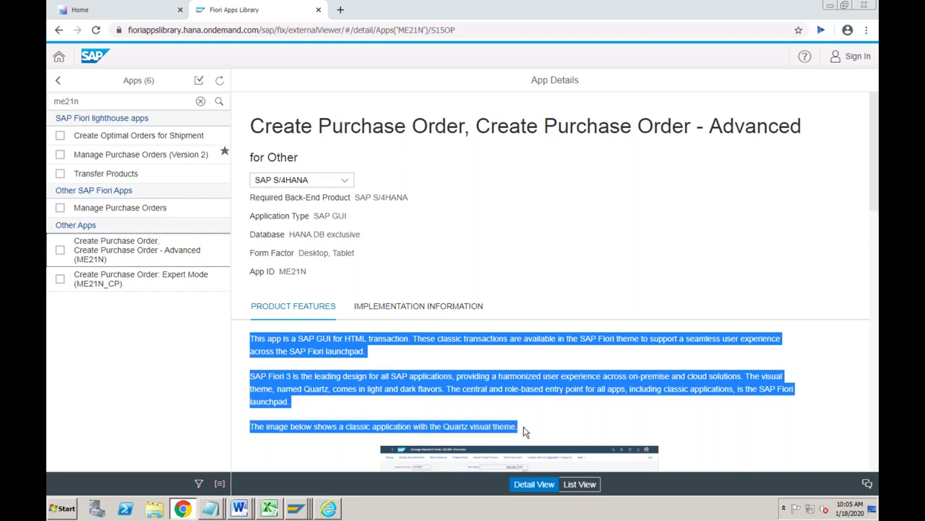
# - Show the ME21N app's Implementation Information
pyautogui.moveTo(875, 202); pyautogui.dragTo(877, 322)
pyautogui.scroll(5, 583, 237)
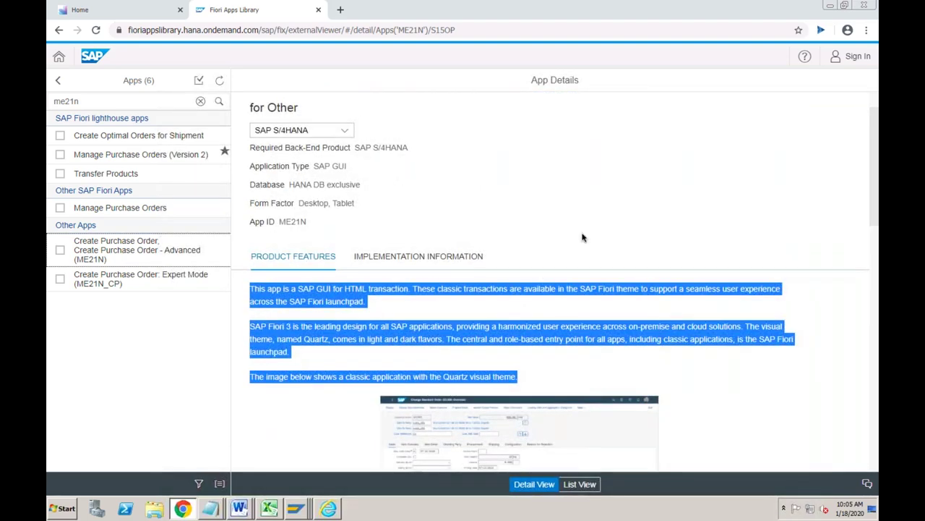
pyautogui.click(439, 258)
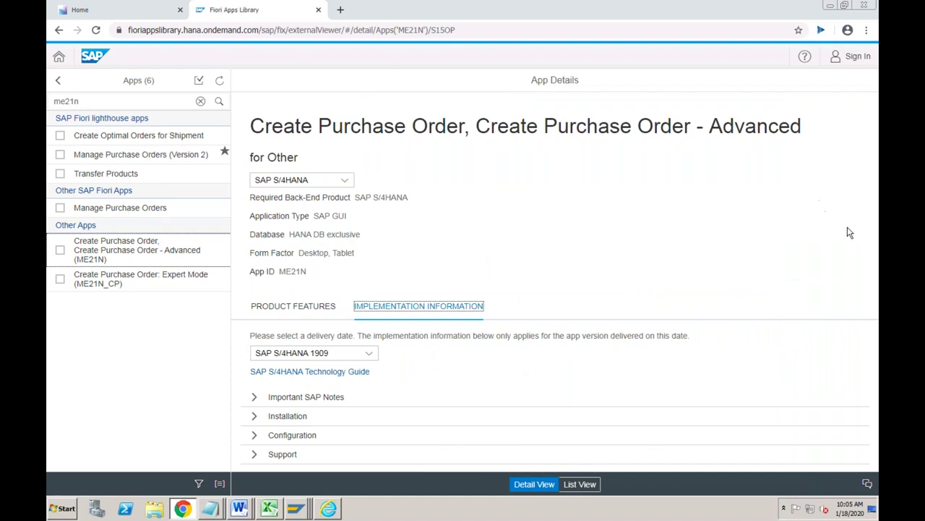
# - Keep the SAP S/4HANA 1909 delivery version and expand the Configuration section
pyautogui.click(367, 354)
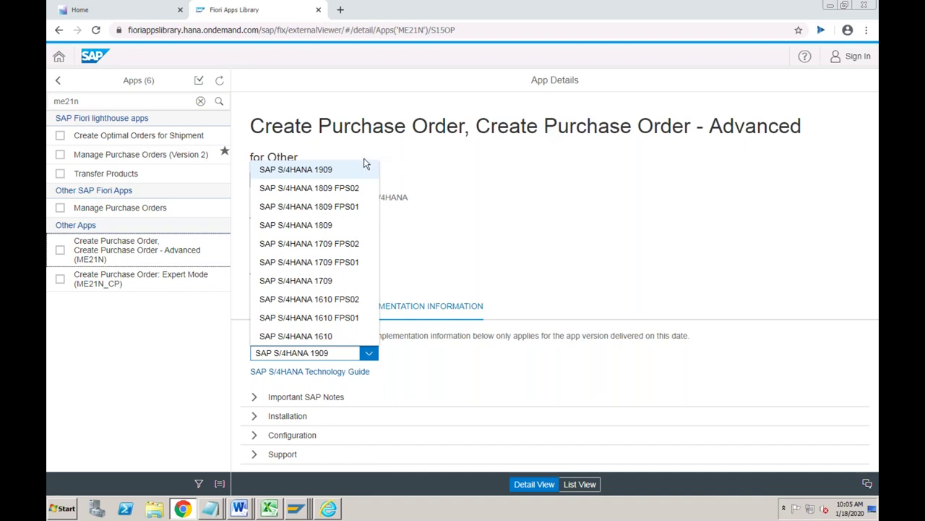
pyautogui.click(430, 241)
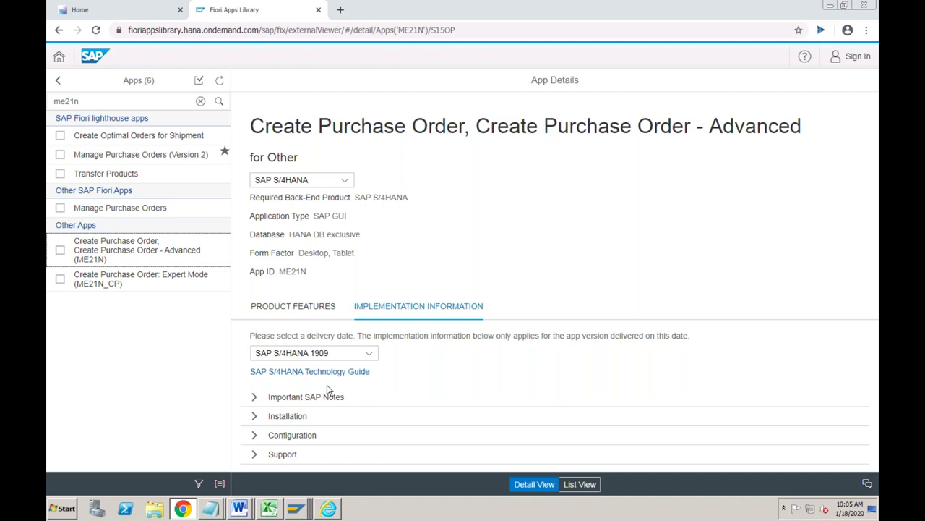
pyautogui.click(255, 435)
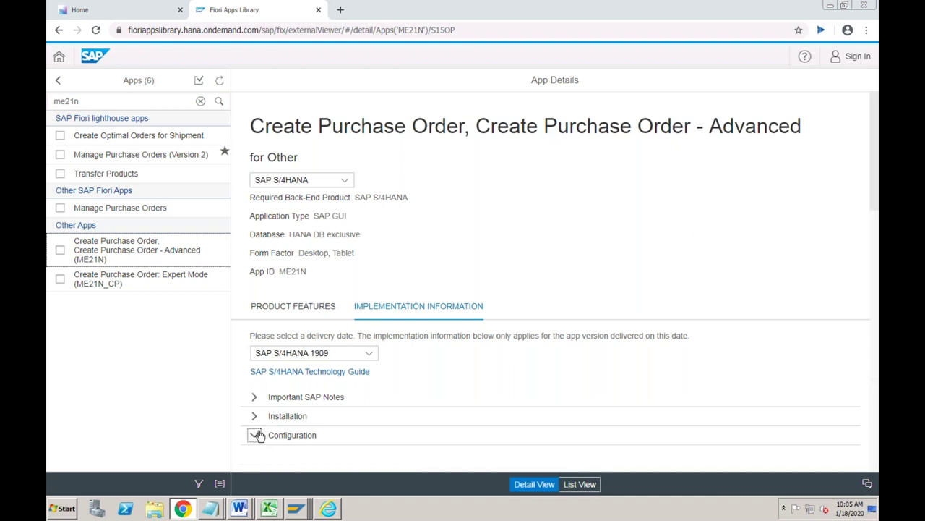
pyautogui.click(871, 338)
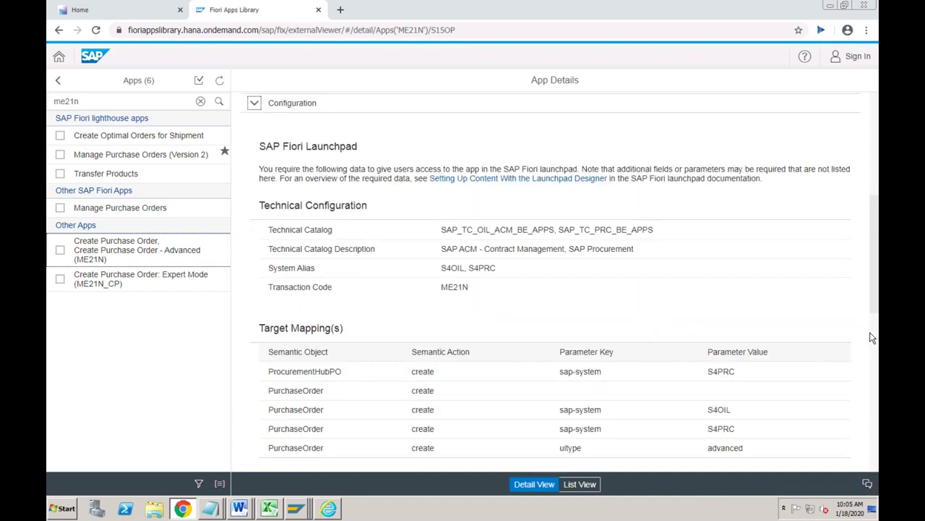
pyautogui.click(875, 352)
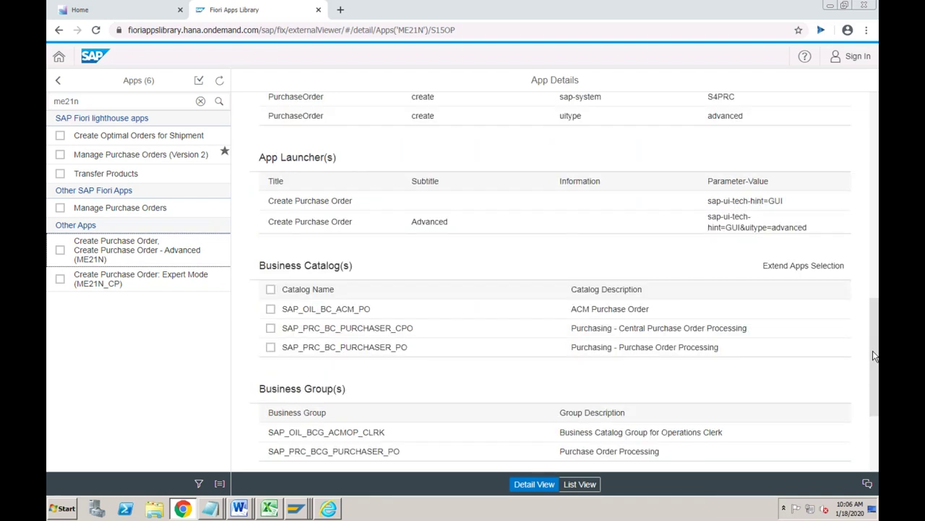
pyautogui.click(875, 429)
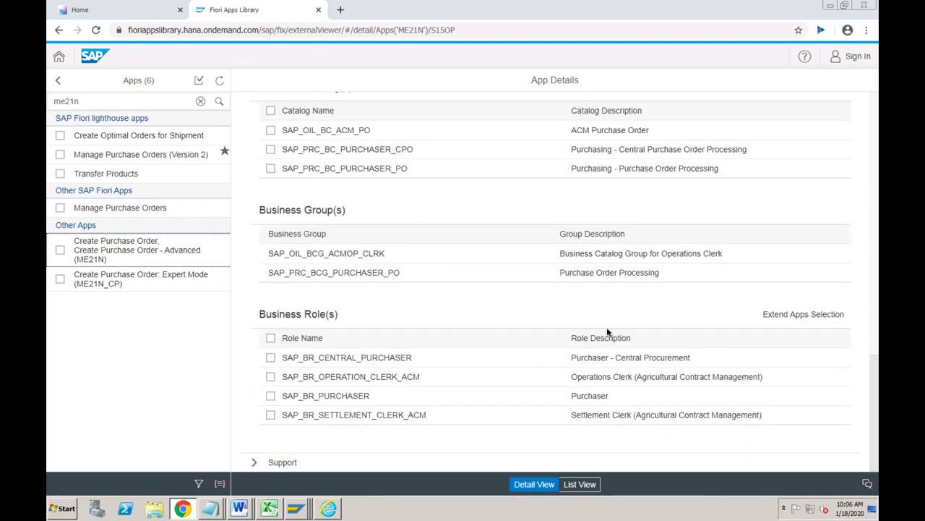
pyautogui.click(410, 360)
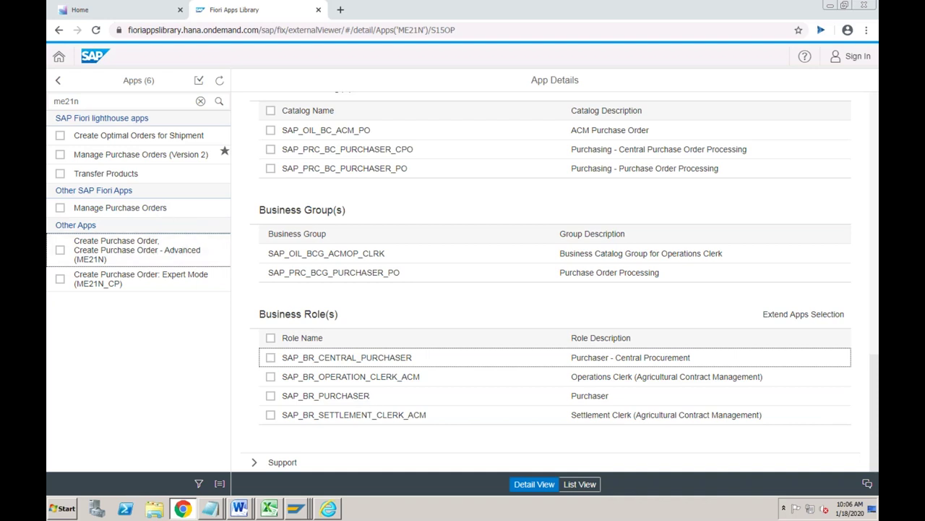
# - Select the SAP_BR_PURCHASER business role name and list the open SAP GUI windows
pyautogui.click(150, 16)
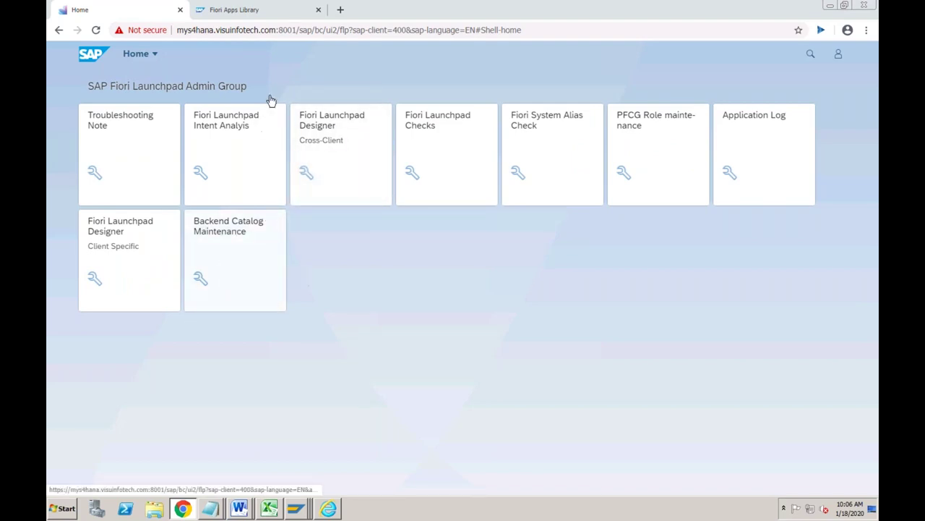
pyautogui.click(273, 12)
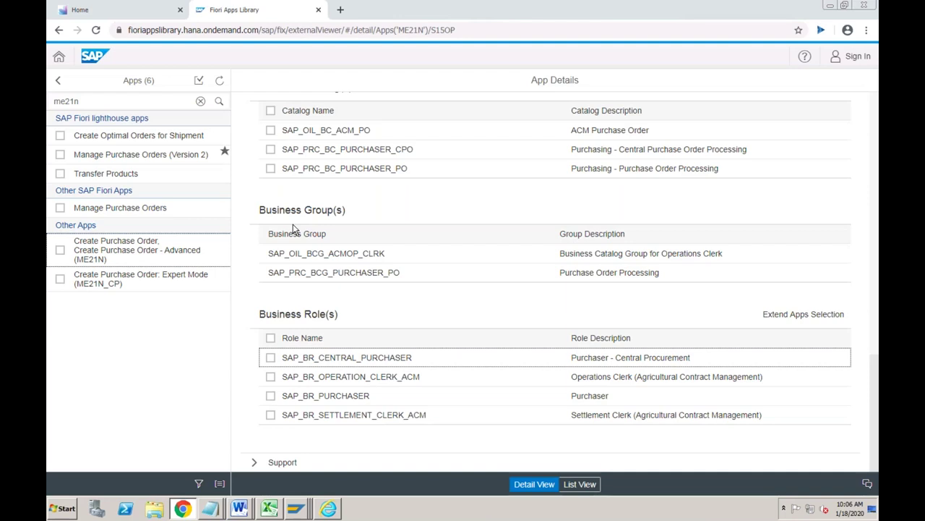
pyautogui.moveTo(371, 395); pyautogui.dragTo(282, 395)
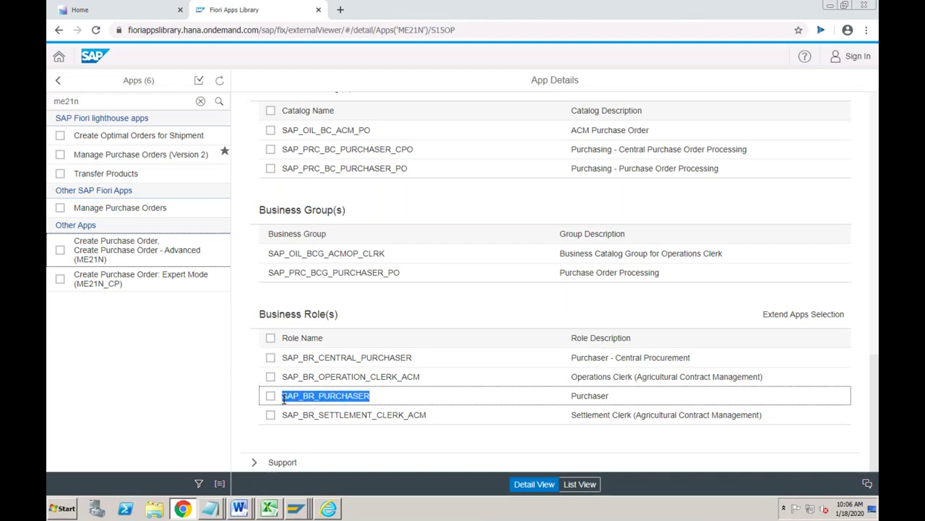
pyautogui.click(294, 509)
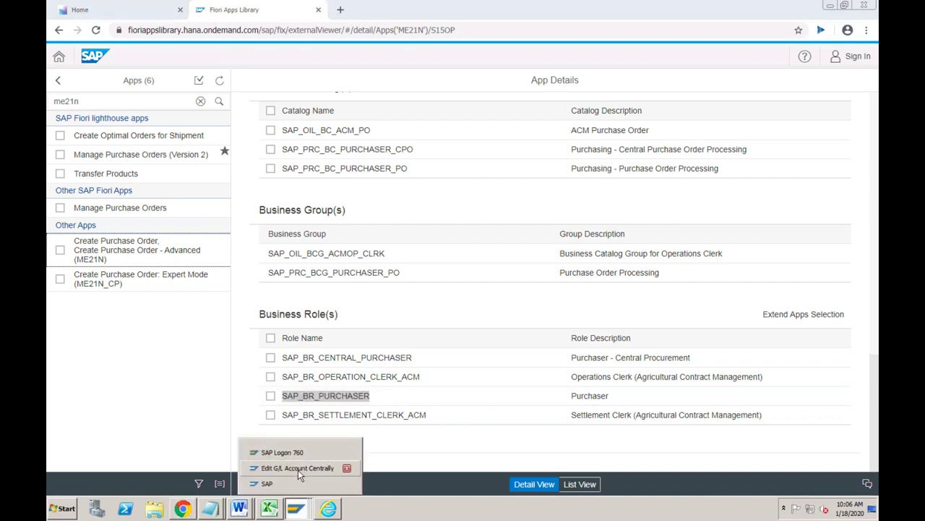
# - Open the user in change mode via /nsu01 and show its Roles tab
pyautogui.click(296, 483)
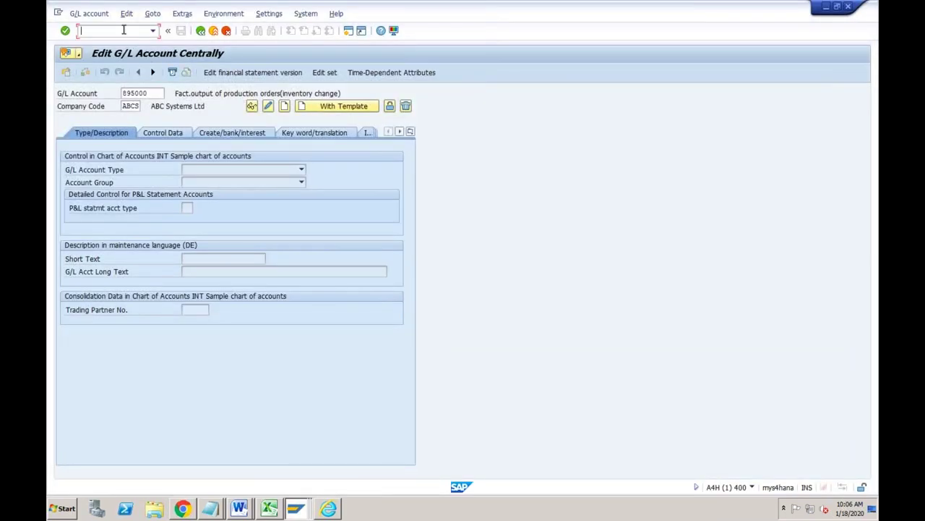
pyautogui.write('/nsu01')
pyautogui.press('Return')
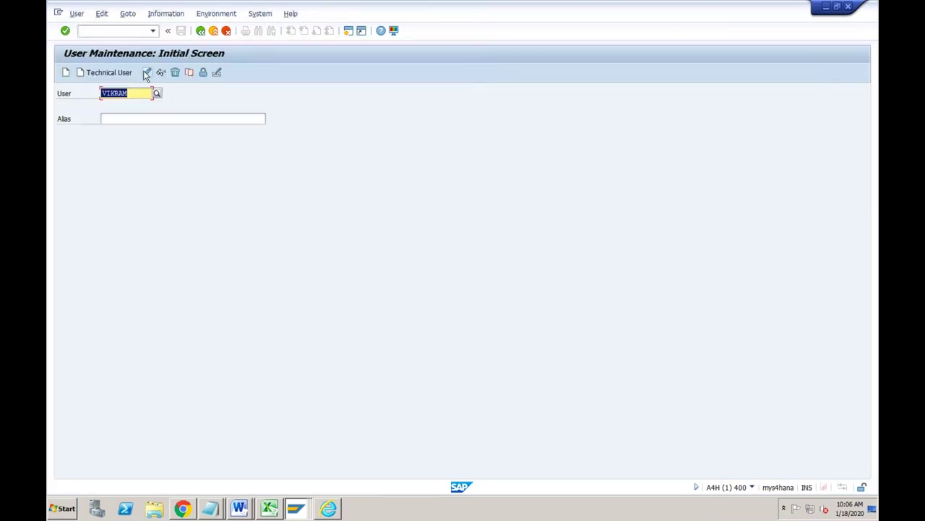
pyautogui.press('F6')
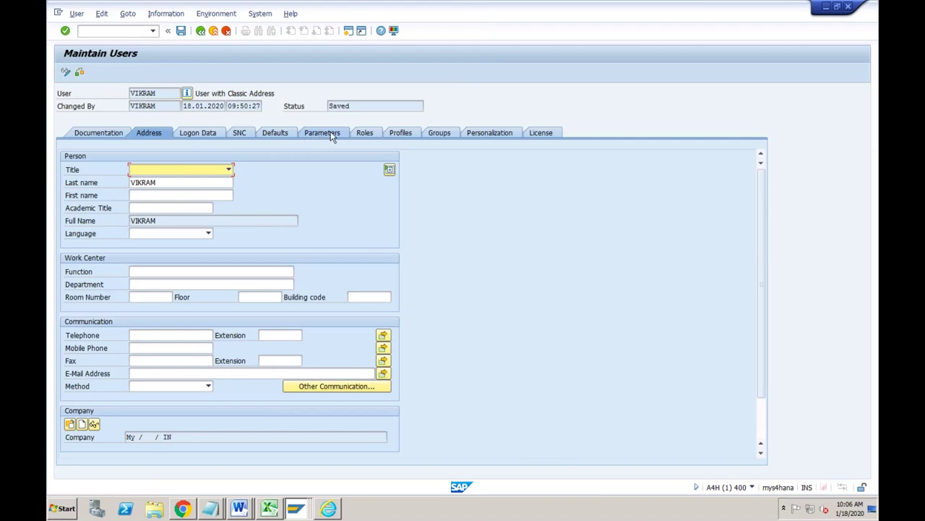
pyautogui.click(362, 130)
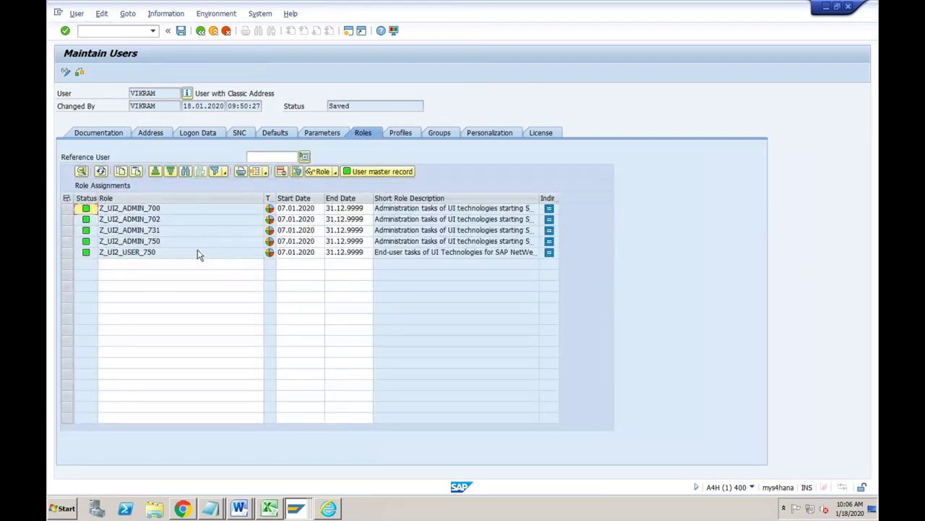
# - Add the SAP_BR_PURCHASER role in a new row and save the user
pyautogui.click(148, 264)
pyautogui.write('SAP_BR_PURCHASER')
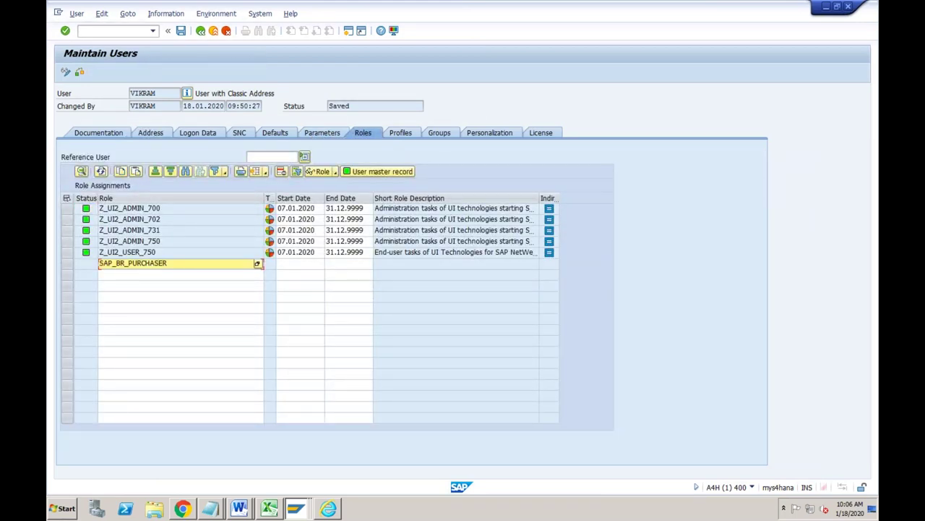
pyautogui.press('Return')
pyautogui.click(181, 32)
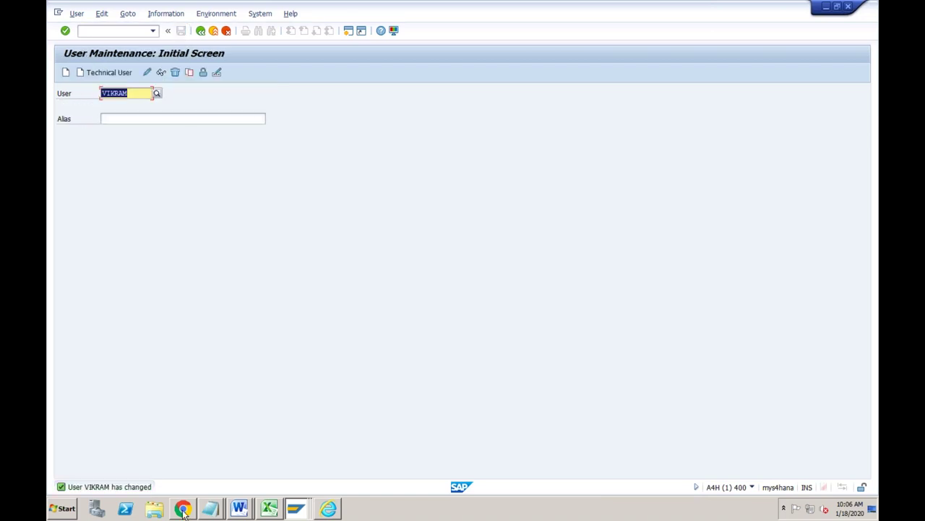
pyautogui.click(182, 509)
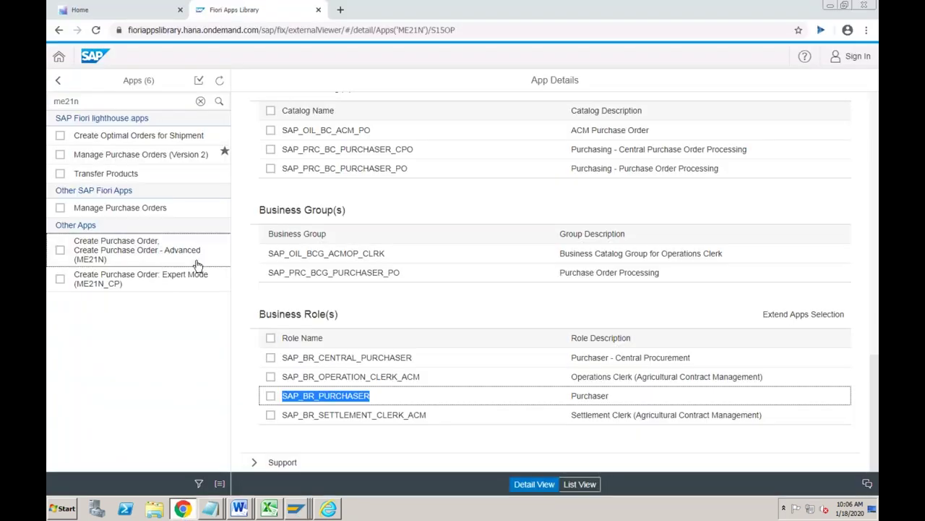
# - Reload the launchpad home to show the new purchasing groups, then return to the Apps Library
pyautogui.click(141, 16)
pyautogui.click(97, 31)
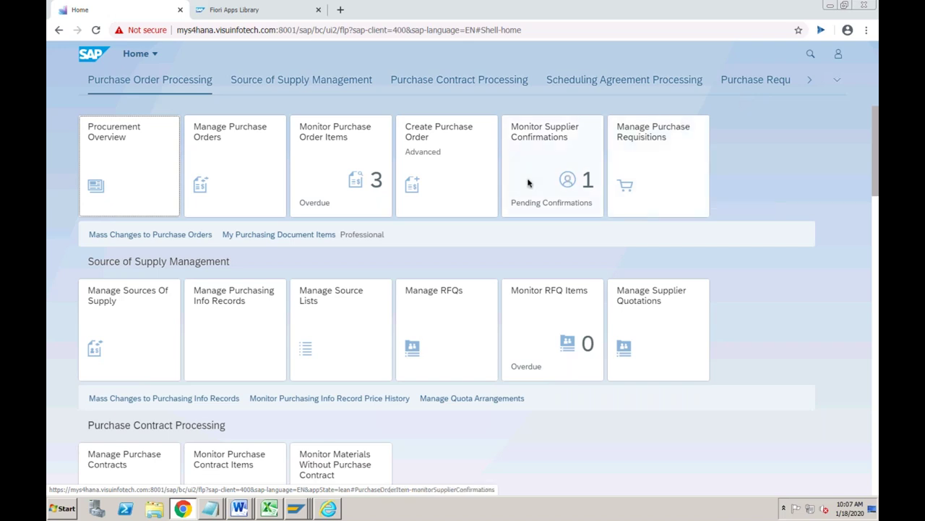
pyautogui.moveTo(293, 511)
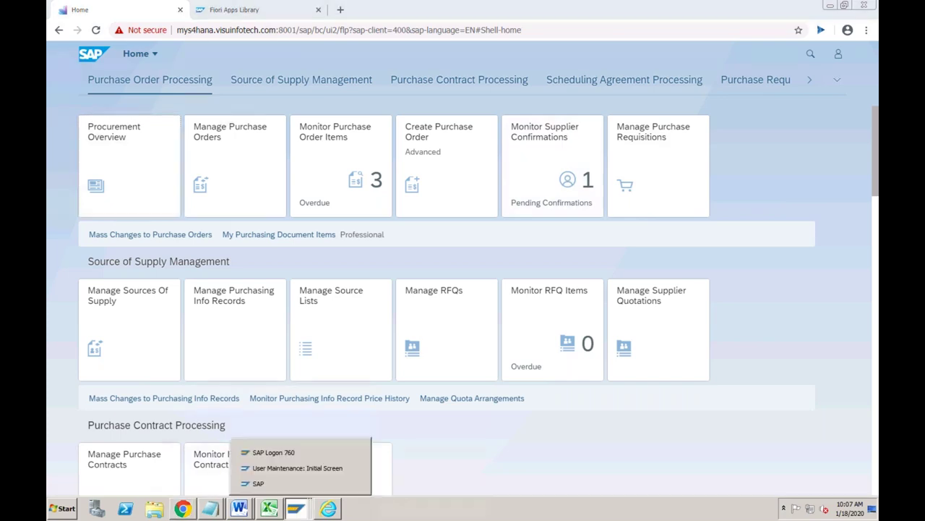
pyautogui.click(299, 471)
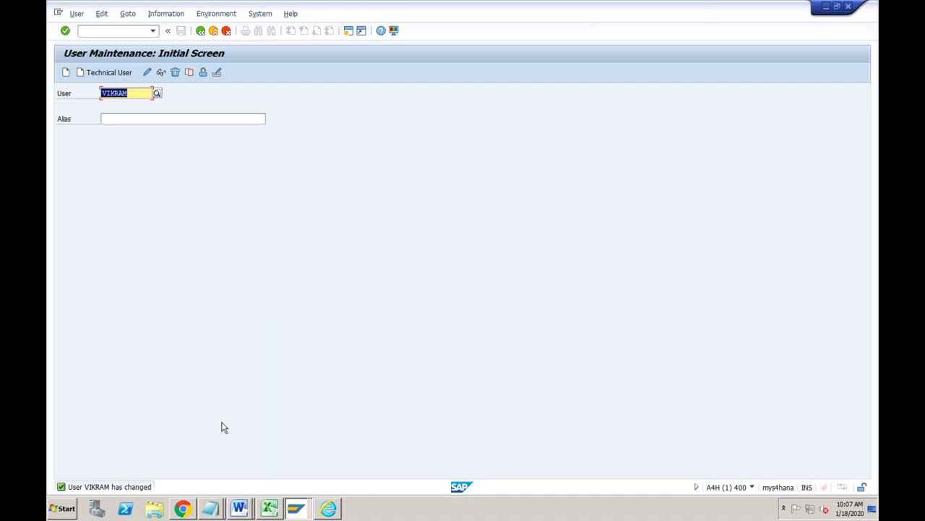
pyautogui.click(183, 508)
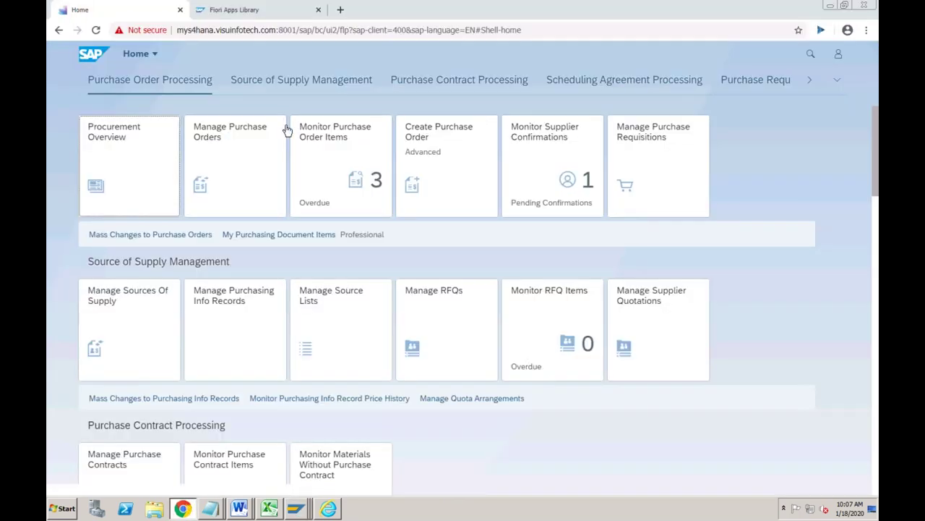
pyautogui.click(262, 10)
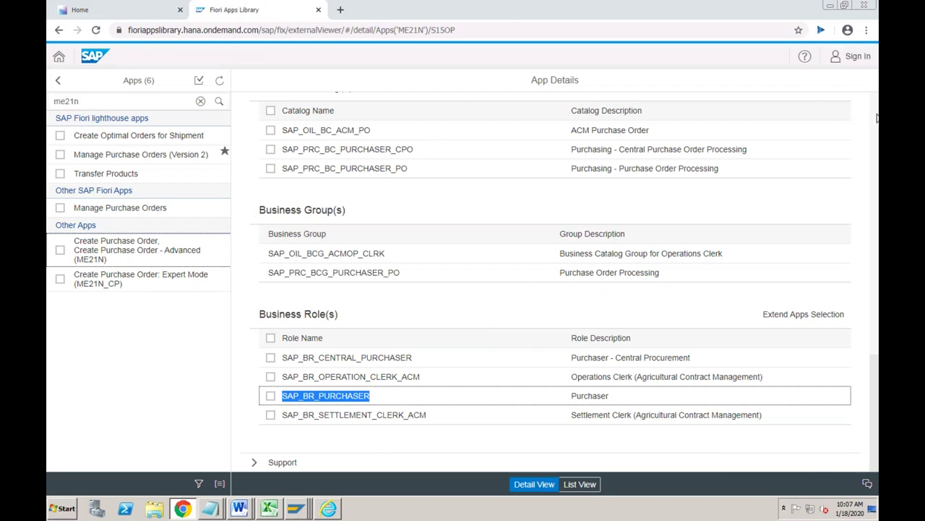
# - Scroll ME21N's details to Business Role(s) and select the SAP_BR_PURCHASER role name
pyautogui.scroll(10, 877, 118)
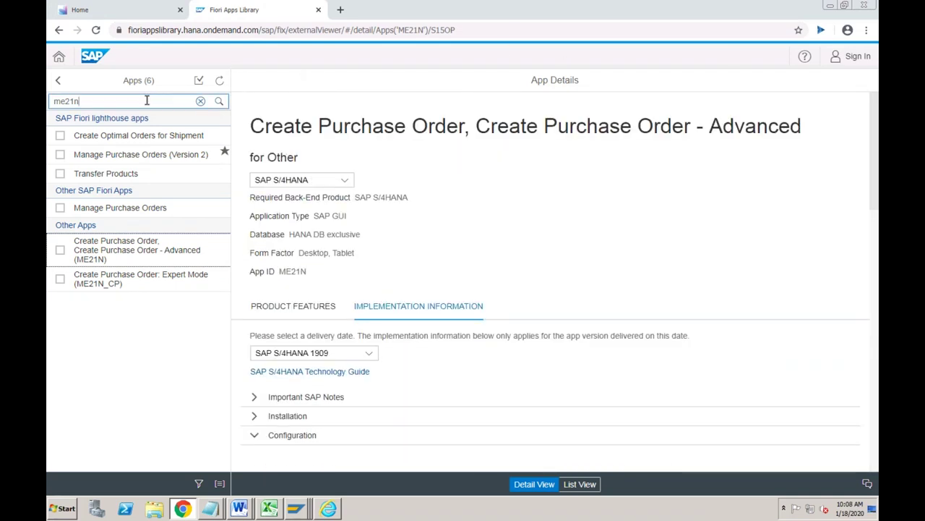
pyautogui.hotkey('ctrl', 'a')
pyautogui.scroll(-10, 877, 244)
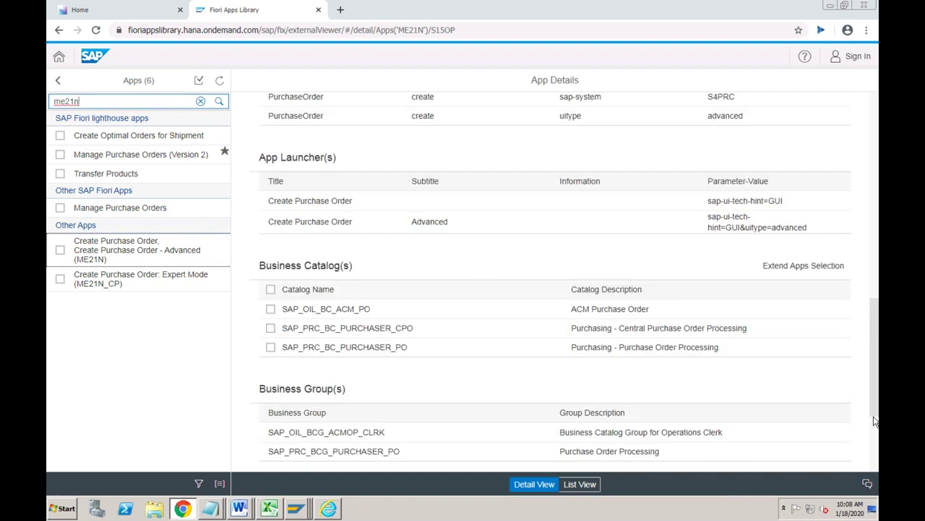
pyautogui.scroll(-3, 873, 425)
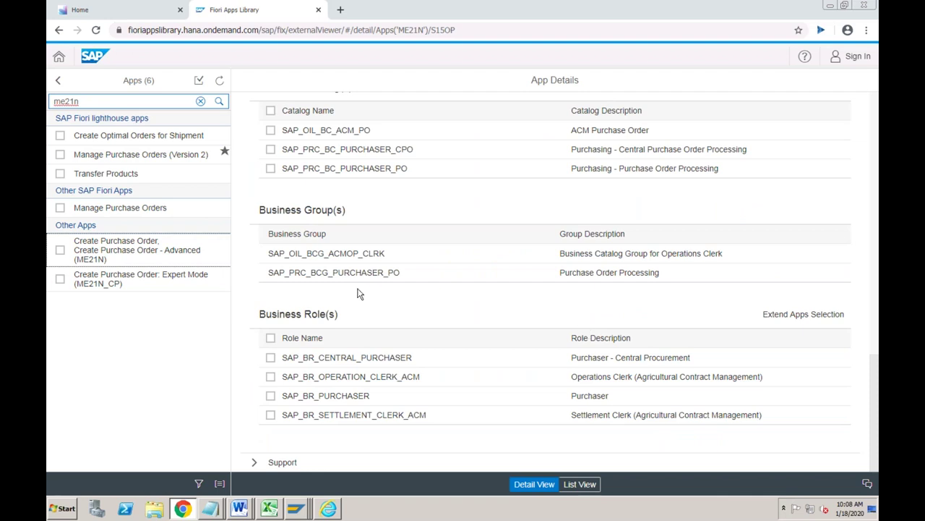
pyautogui.click(371, 396)
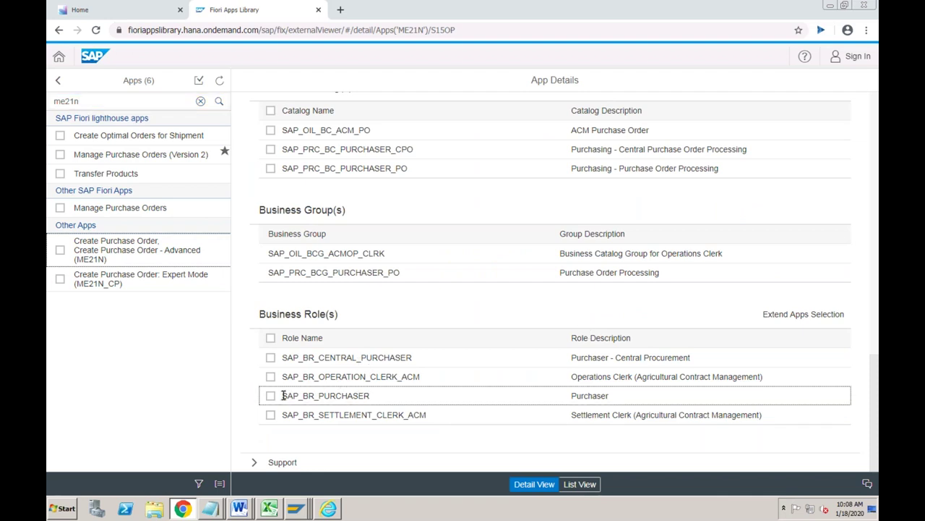
pyautogui.moveTo(283, 396); pyautogui.dragTo(372, 401)
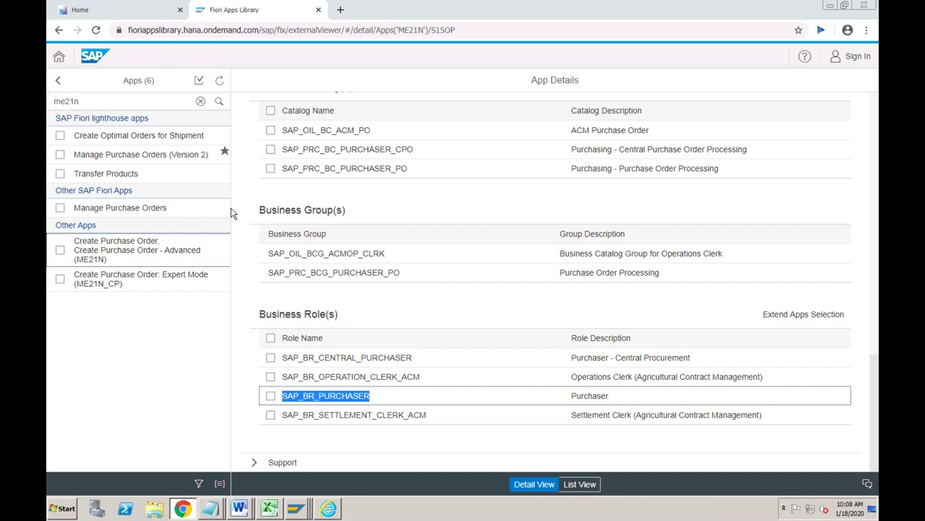
pyautogui.click(371, 396)
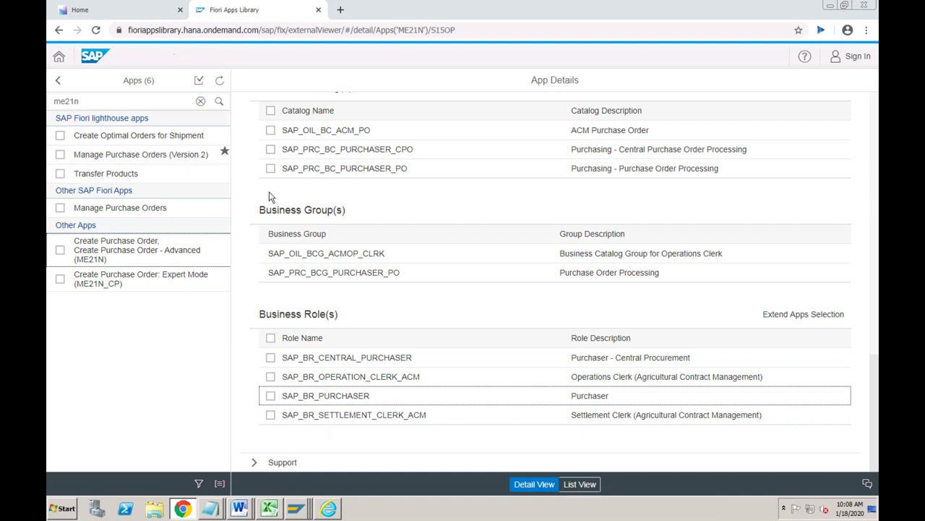
pyautogui.click(131, 6)
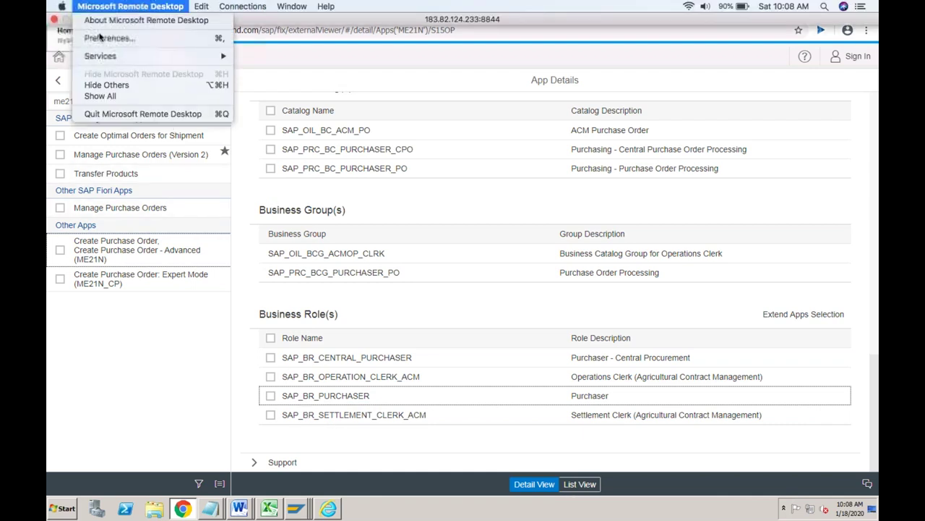
# - Dismiss the Remote Desktop menu and show the Fiori launchpad home page
pyautogui.click(50, 54)
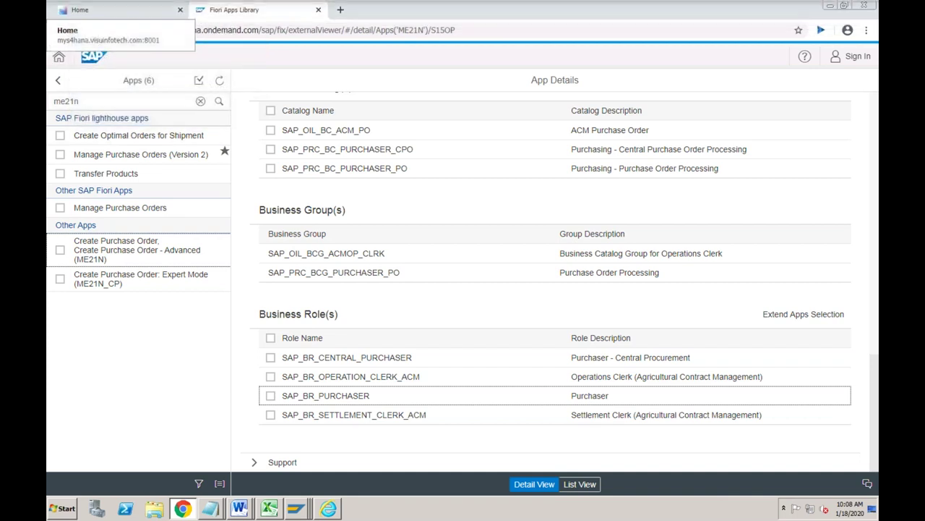
pyautogui.click(116, 20)
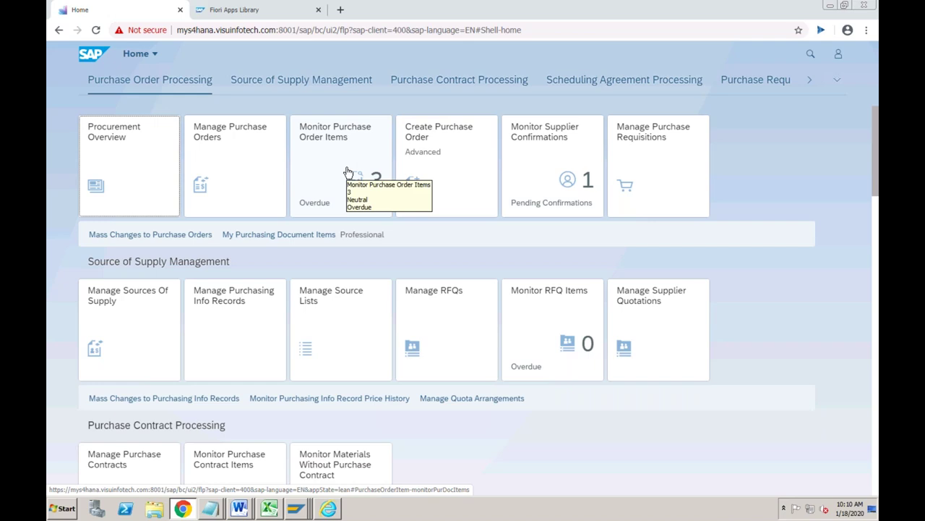
# - Open SAP_BR_PURCHASER for display from the user's Roles tab in User Maintenance
pyautogui.click(298, 508)
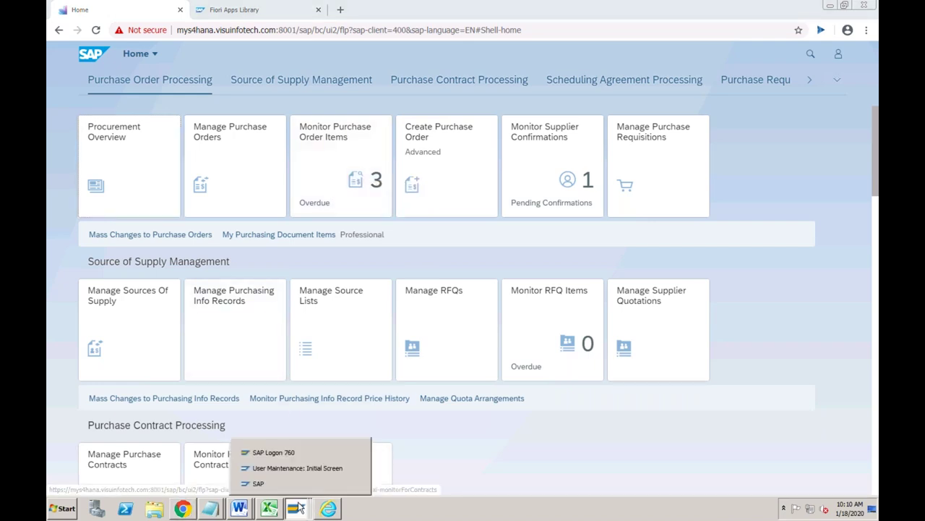
pyautogui.click(313, 469)
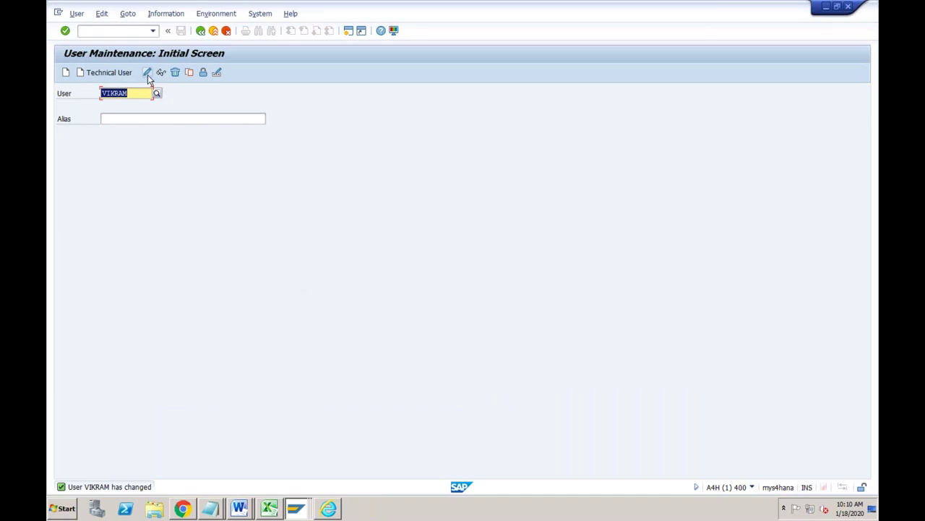
pyautogui.click(148, 74)
pyautogui.click(364, 132)
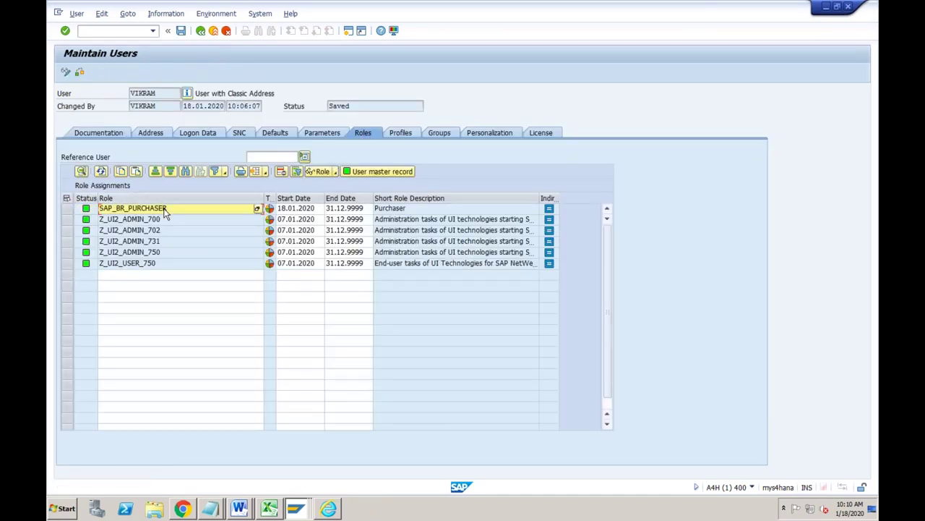
pyautogui.doubleClick(174, 208)
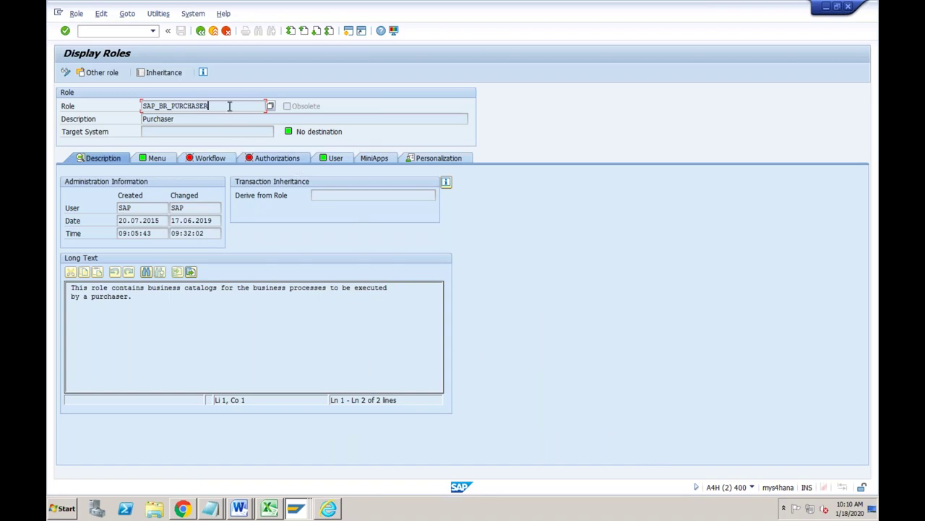
# - Browse the role menu's Purchase Order Processing and Source of Supply Management groups, then return to the launchpad
pyautogui.click(156, 159)
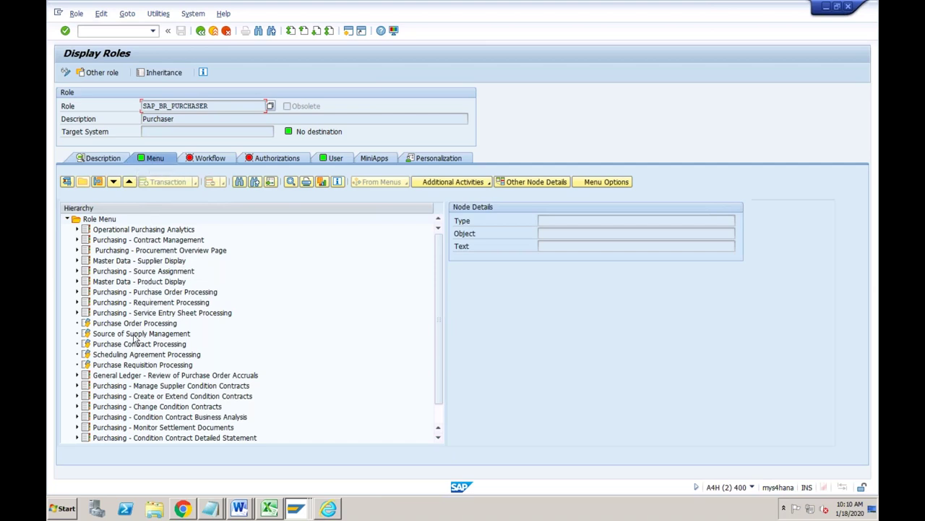
pyautogui.click(137, 324)
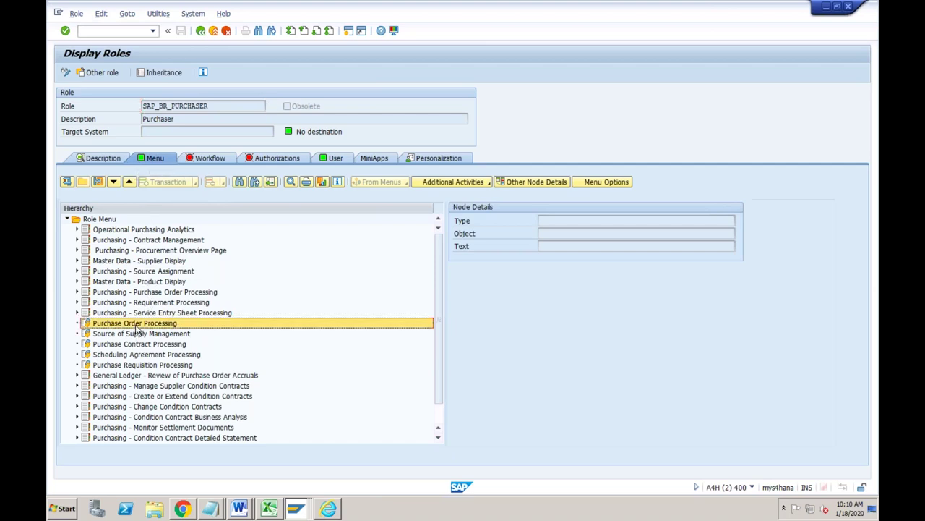
pyautogui.click(140, 336)
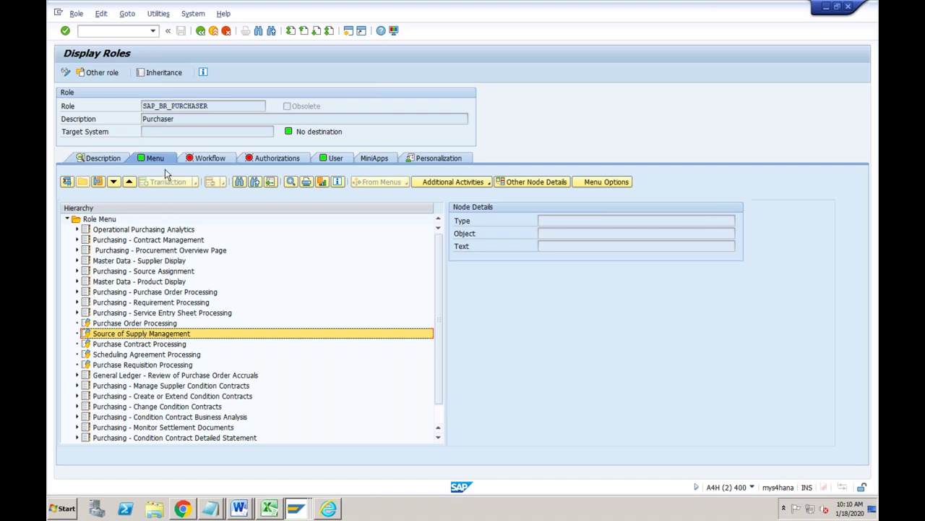
pyautogui.click(183, 508)
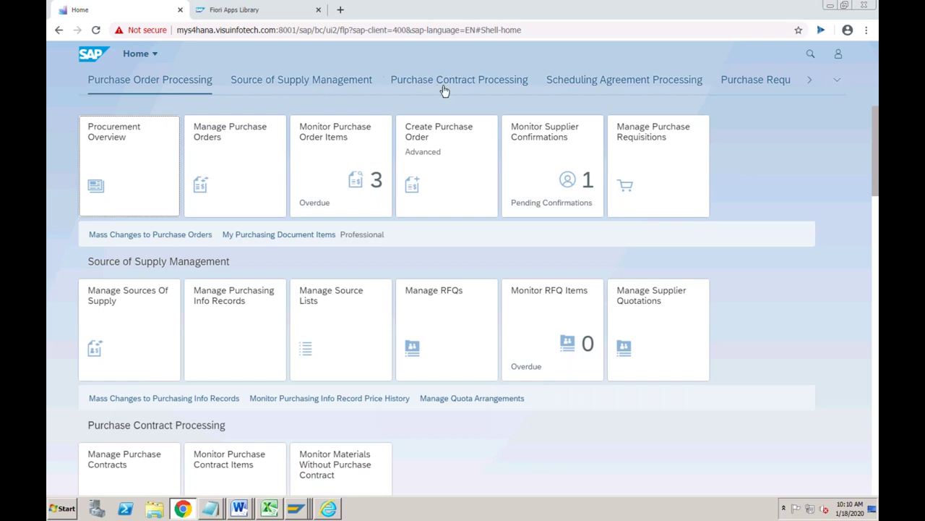
# - Step through the role's Purchase Order, Source of Supply, Contract, Scheduling Agreement and Requisition groups
pyautogui.click(296, 508)
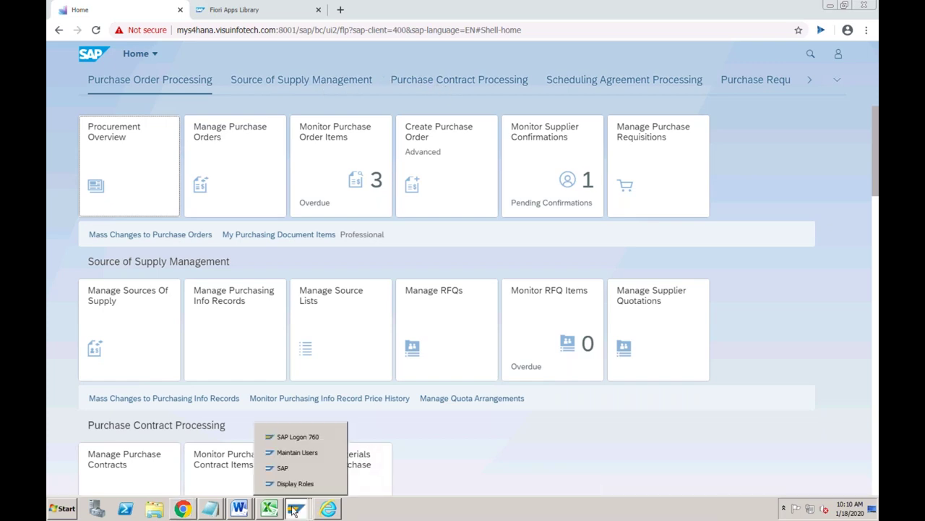
pyautogui.click(294, 484)
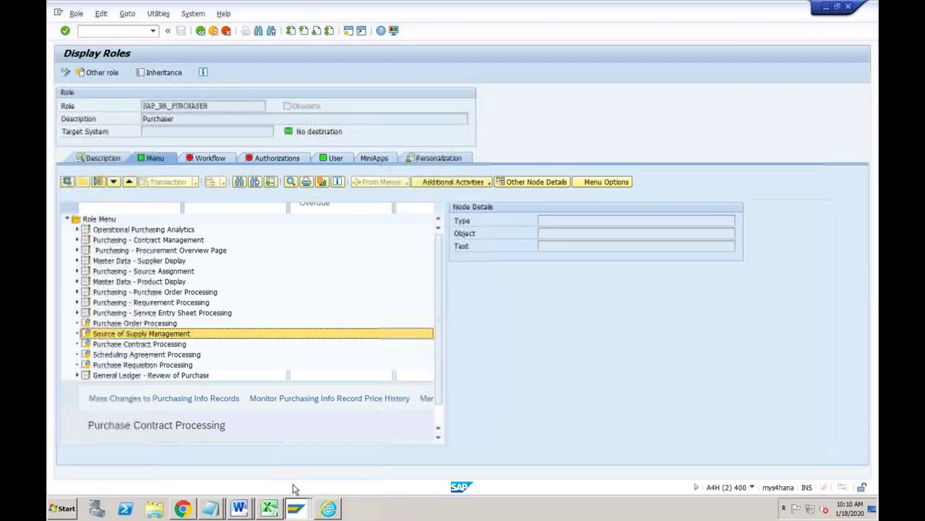
pyautogui.click(144, 327)
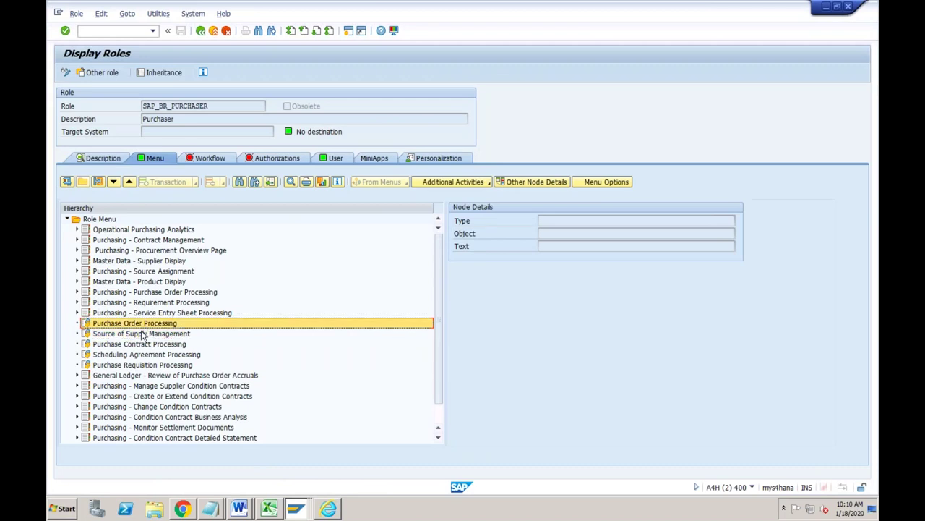
pyautogui.click(142, 334)
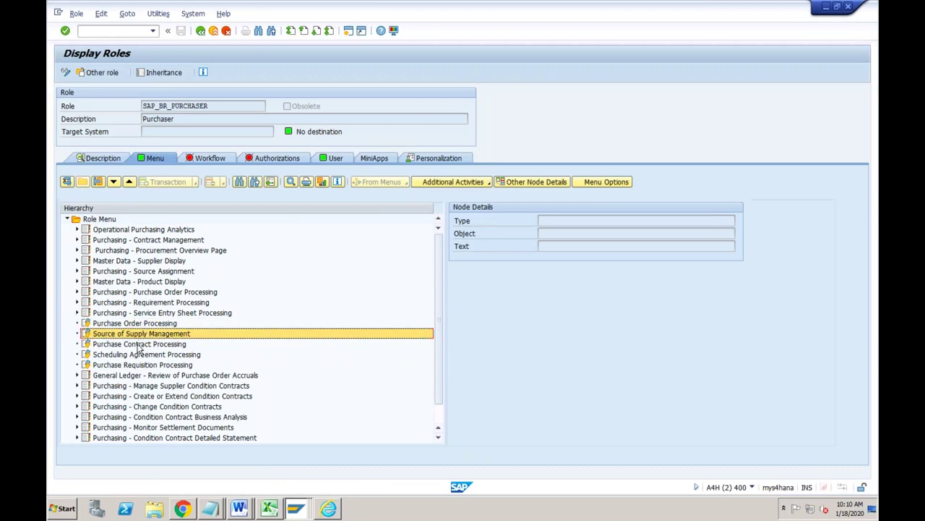
pyautogui.click(139, 345)
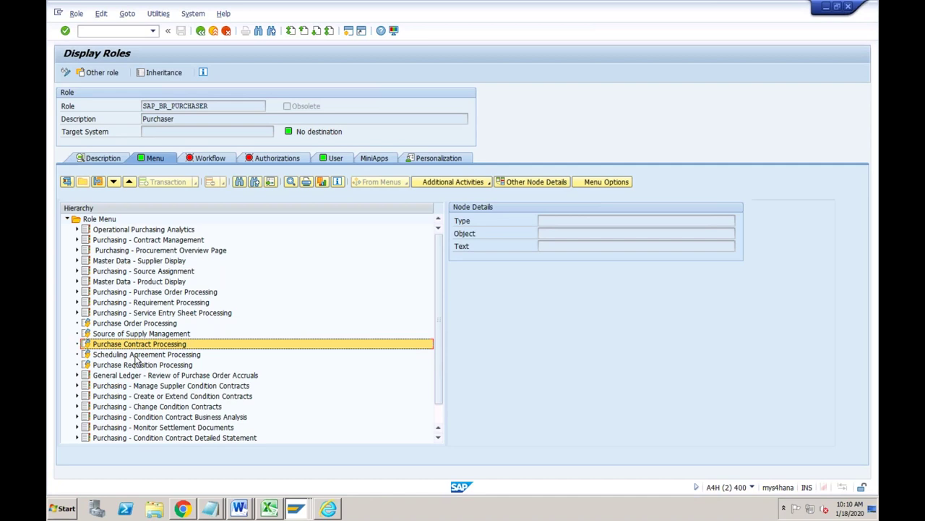
pyautogui.click(136, 355)
pyautogui.click(137, 365)
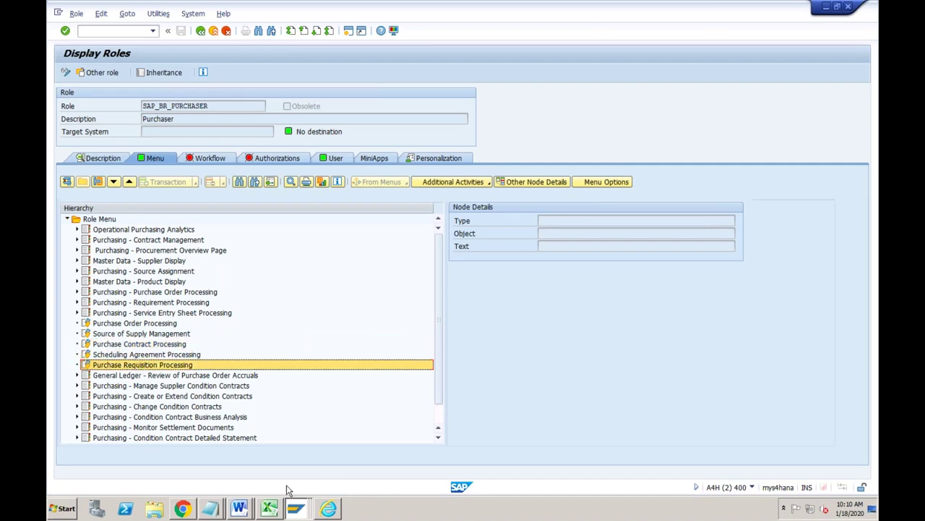
# - Jump to Source of Supply Management and Purchase Contract Processing on the launchpad, then reopen Display Roles
pyautogui.click(189, 507)
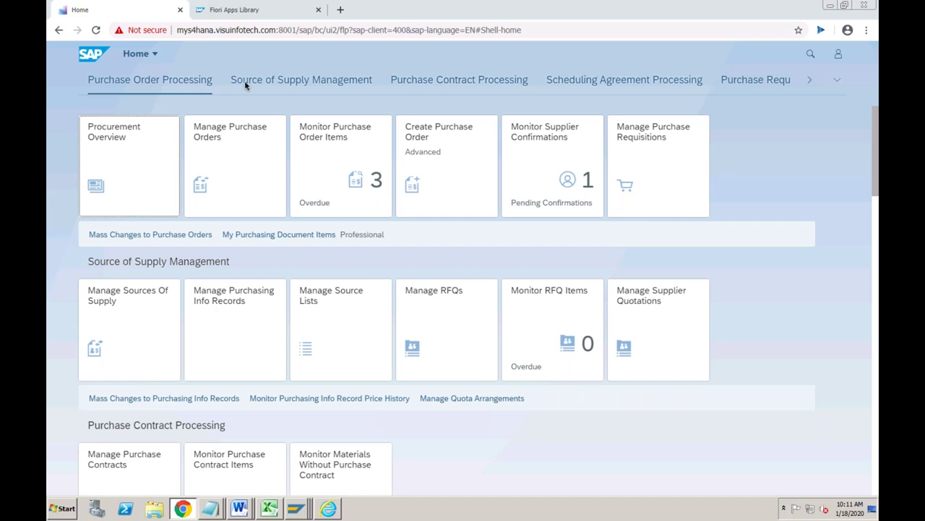
pyautogui.click(297, 85)
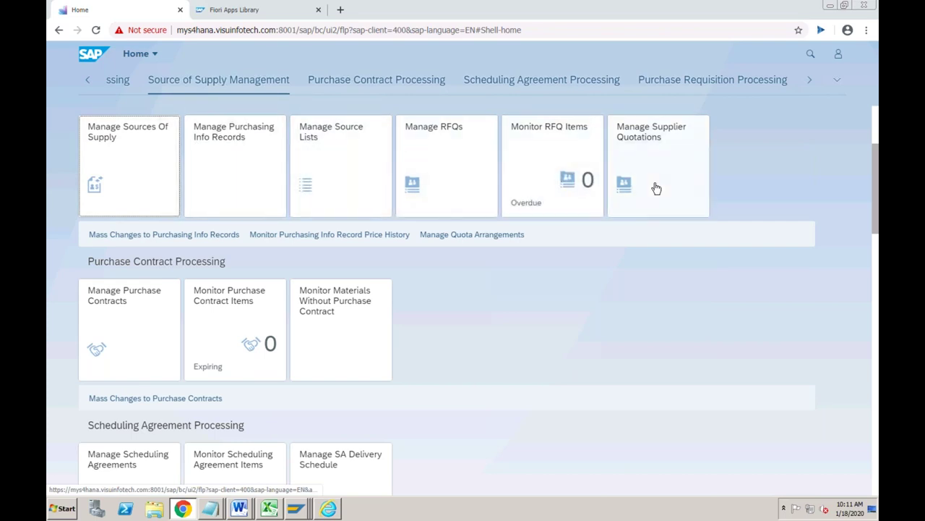
pyautogui.click(379, 87)
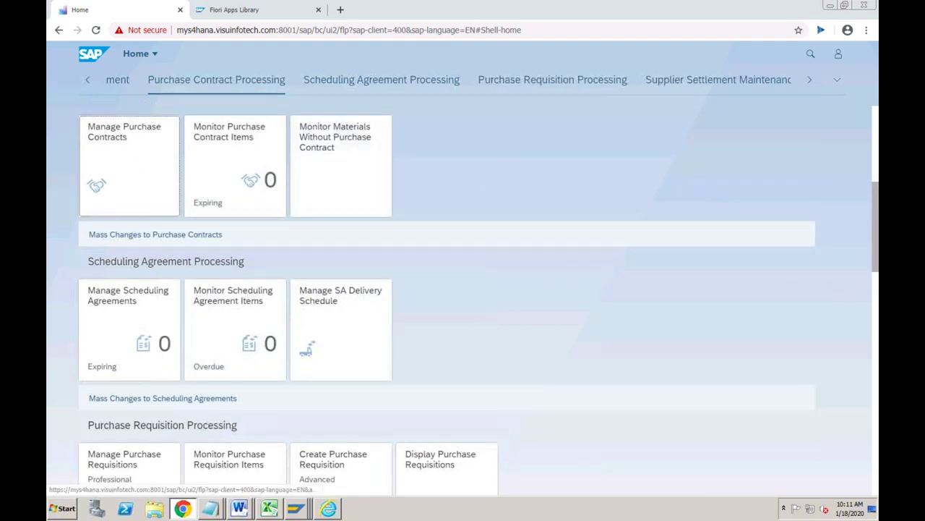
pyautogui.click(296, 511)
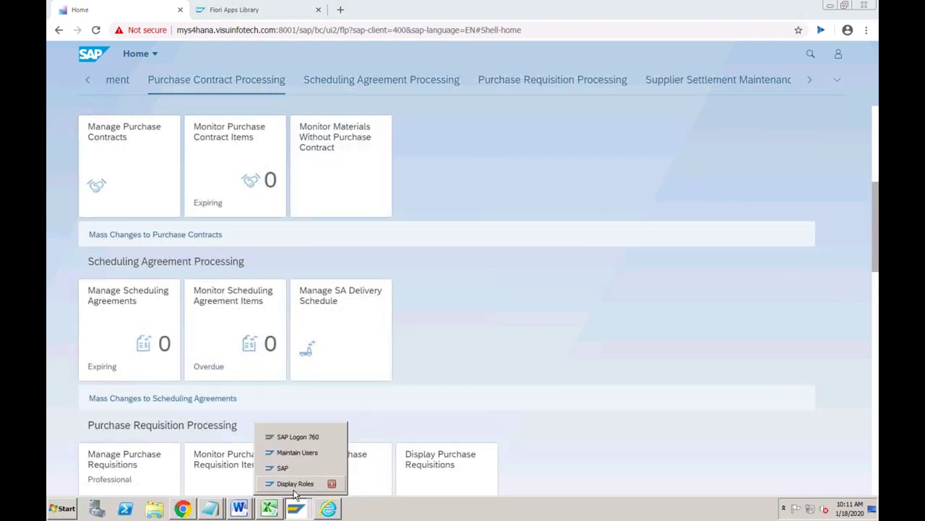
pyautogui.click(294, 483)
pyautogui.click(218, 108)
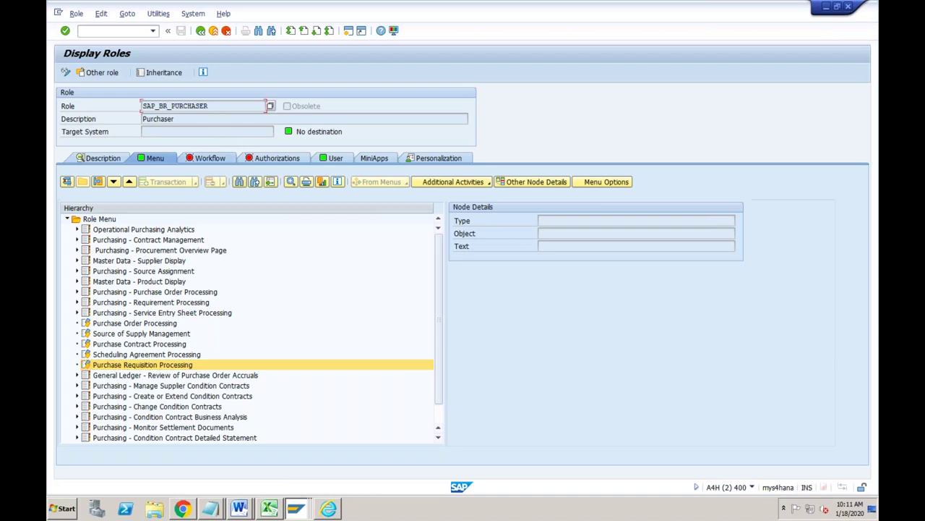
# - Show the Purchase Order Processing node details and select its tile group object ID
pyautogui.click(136, 366)
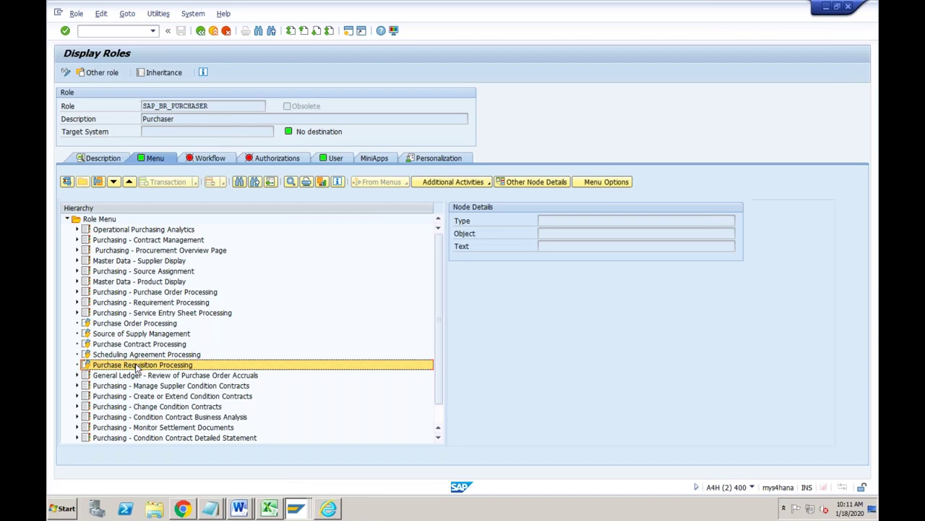
pyautogui.click(130, 323)
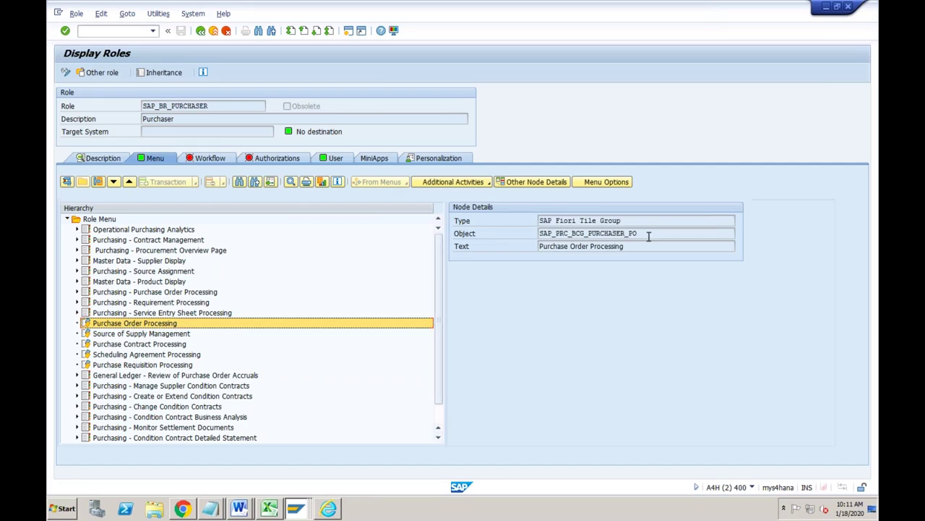
pyautogui.moveTo(654, 234); pyautogui.dragTo(537, 234)
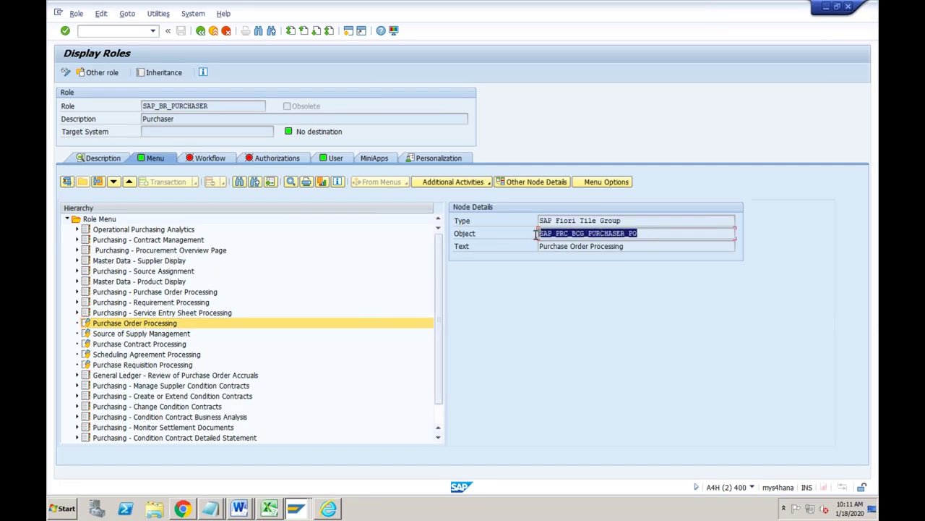
pyautogui.click(538, 233)
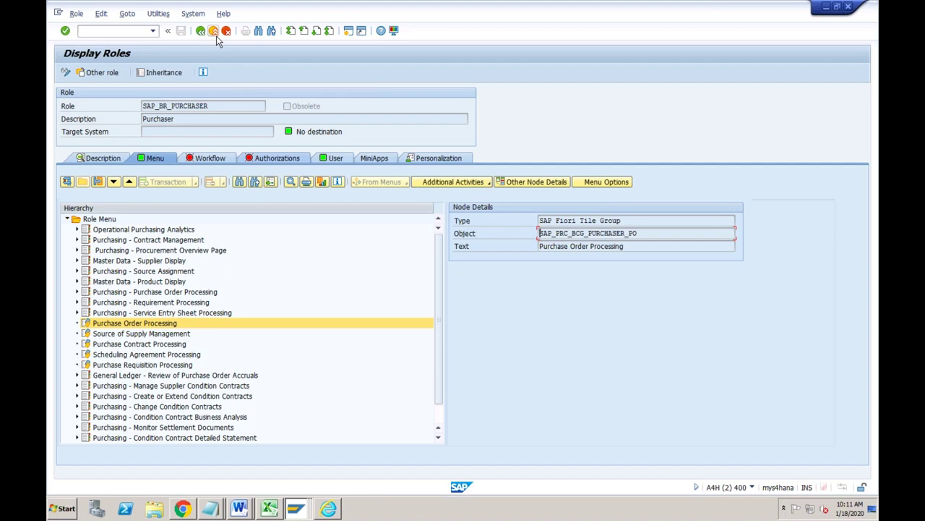
# - In a new SAP GUI session, launch /UI2/FLPD_CUST from the SAP Easy Access Favorites
pyautogui.click(348, 31)
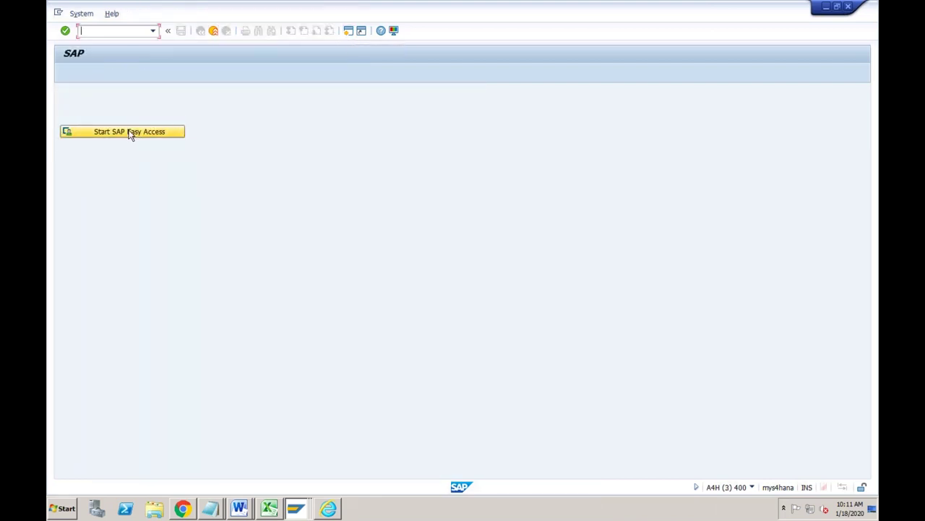
pyautogui.click(130, 134)
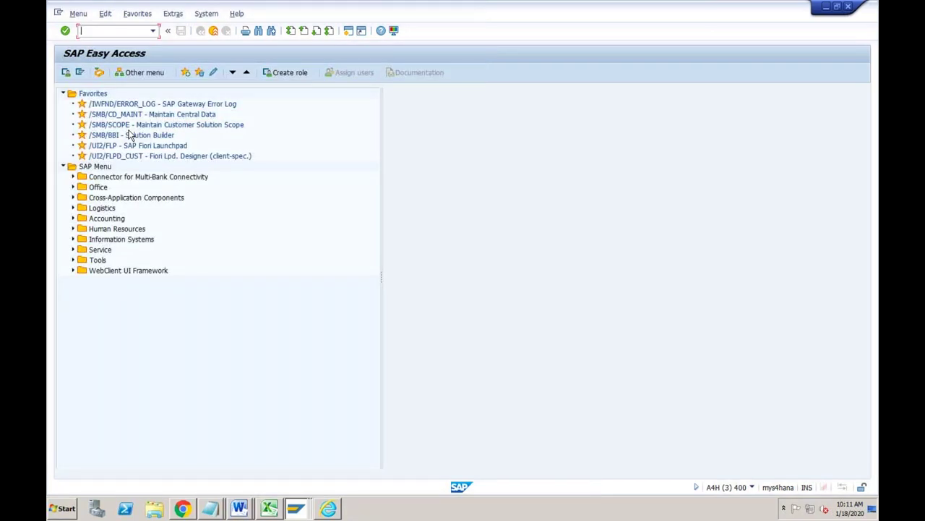
pyautogui.click(168, 158)
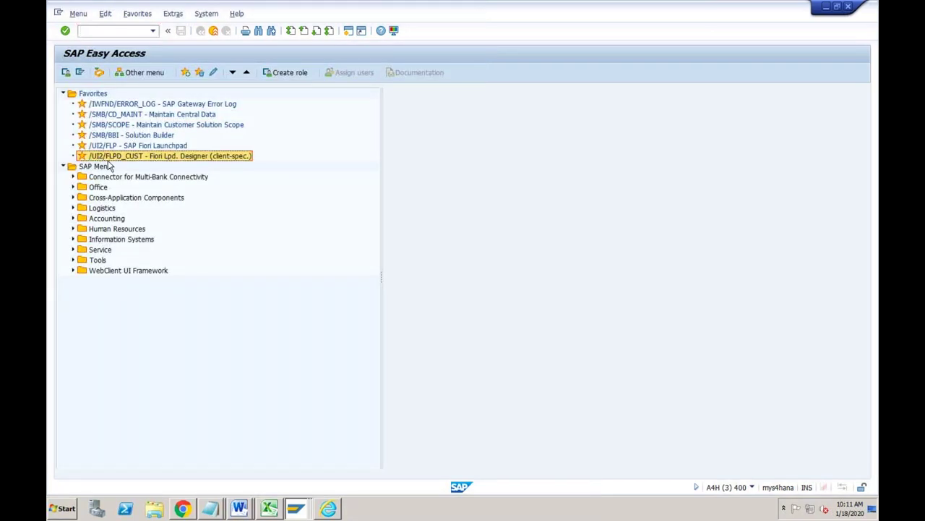
pyautogui.doubleClick(171, 157)
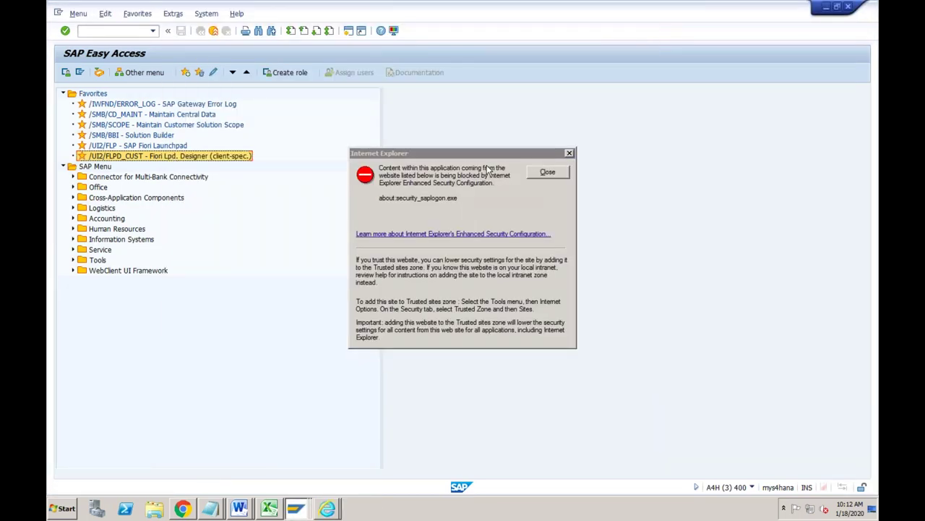
# - Dismiss both Internet Explorer blocked-content warnings, select the designer's URL, and start a blank Chrome tab
pyautogui.click(547, 172)
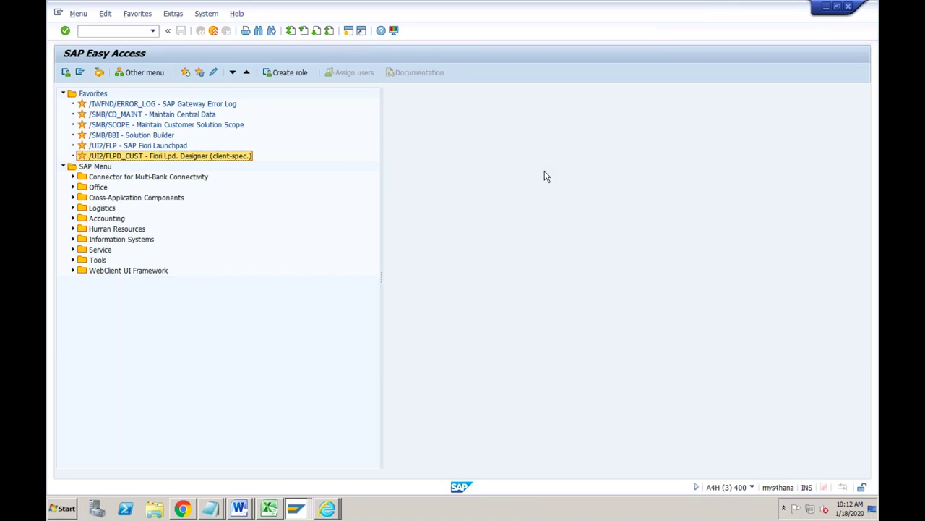
pyautogui.click(327, 509)
pyautogui.click(333, 478)
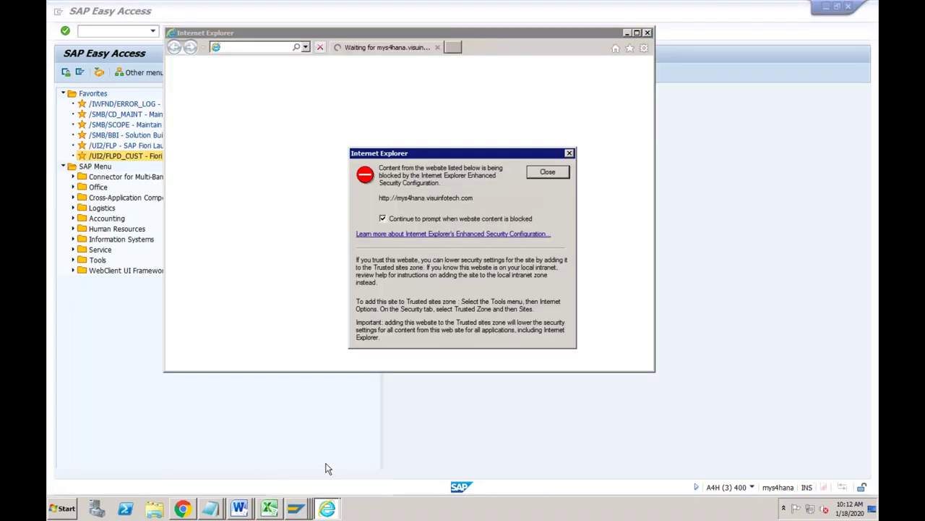
pyautogui.click(548, 172)
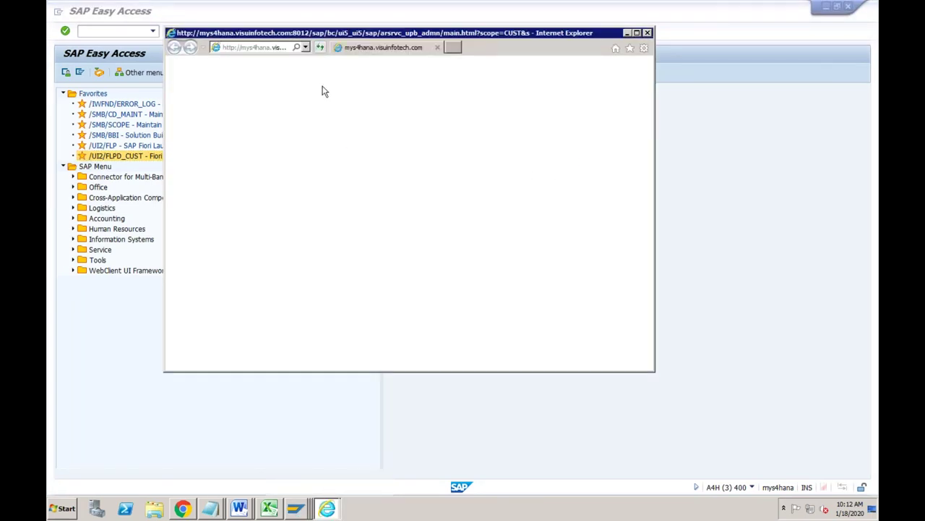
pyautogui.click(271, 46)
pyautogui.hotkey('ctrl', 'c')
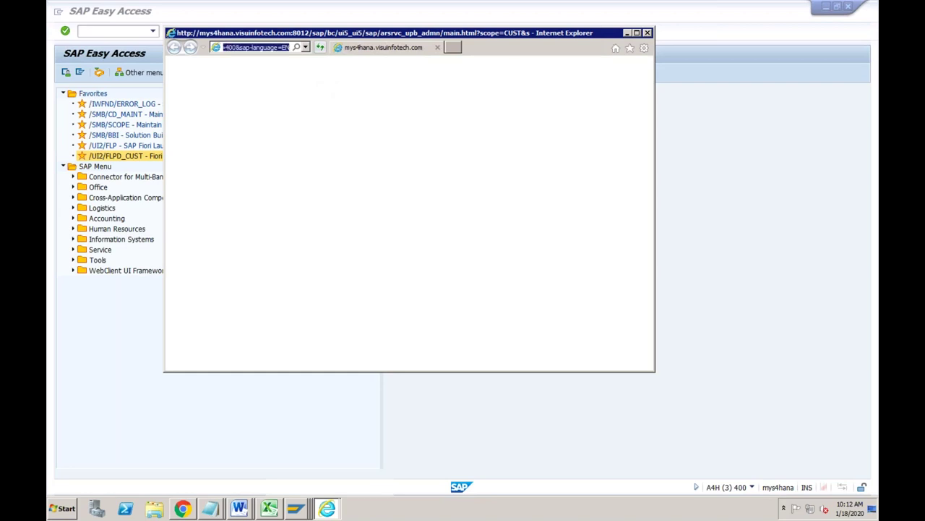
pyautogui.click(183, 508)
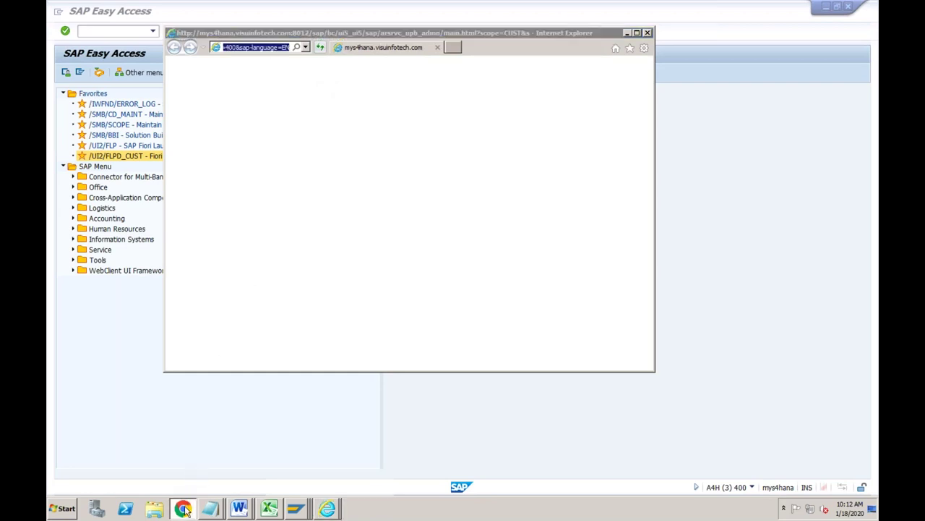
pyautogui.click(341, 10)
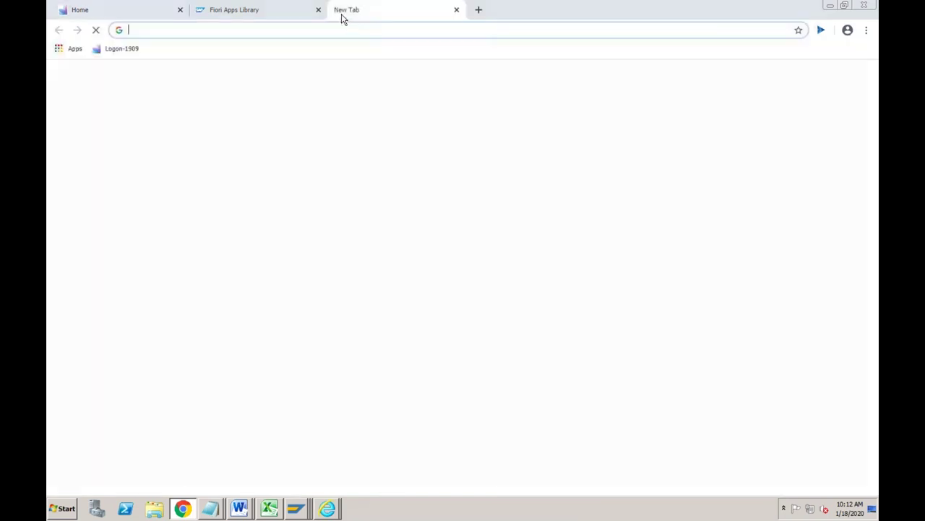
# - Paste the copied Launchpad Designer URL into the new tab and load the client 400 designer
pyautogui.hotkey('ctrl', 'v')
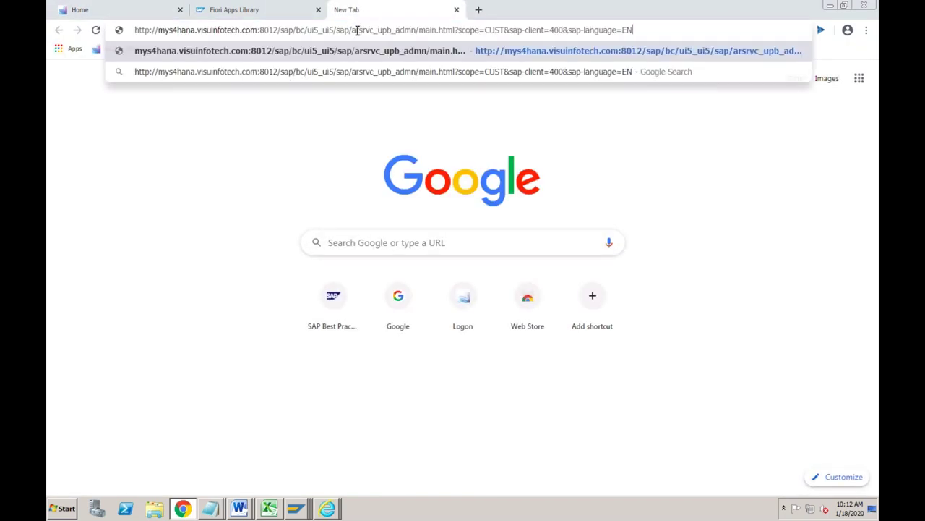
pyautogui.press('Return')
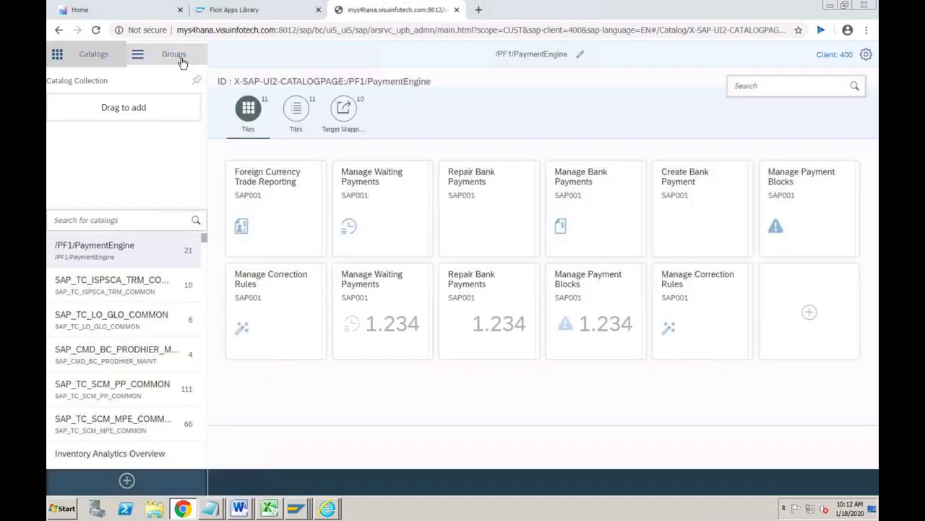
# - Erase the web address mistakenly pasted into the catalog search field
pyautogui.click(190, 220)
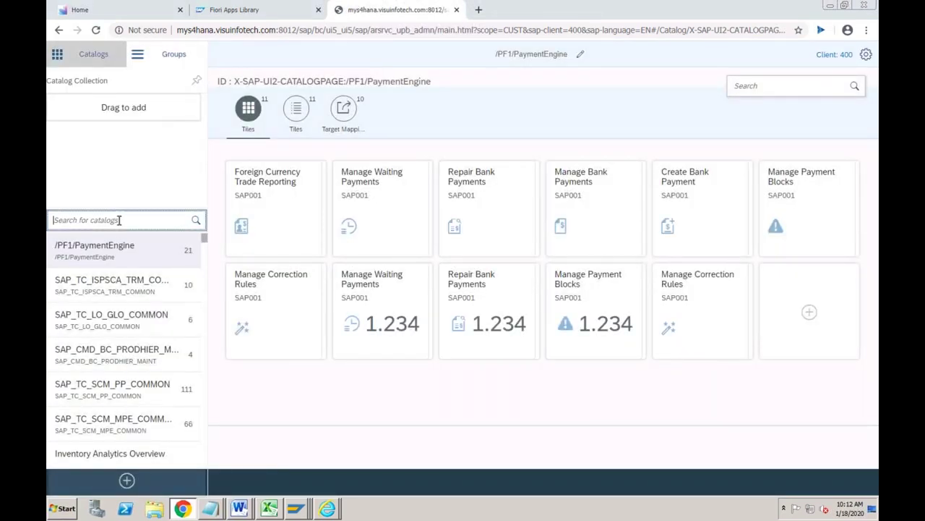
pyautogui.hotkey('ctrl', 'v')
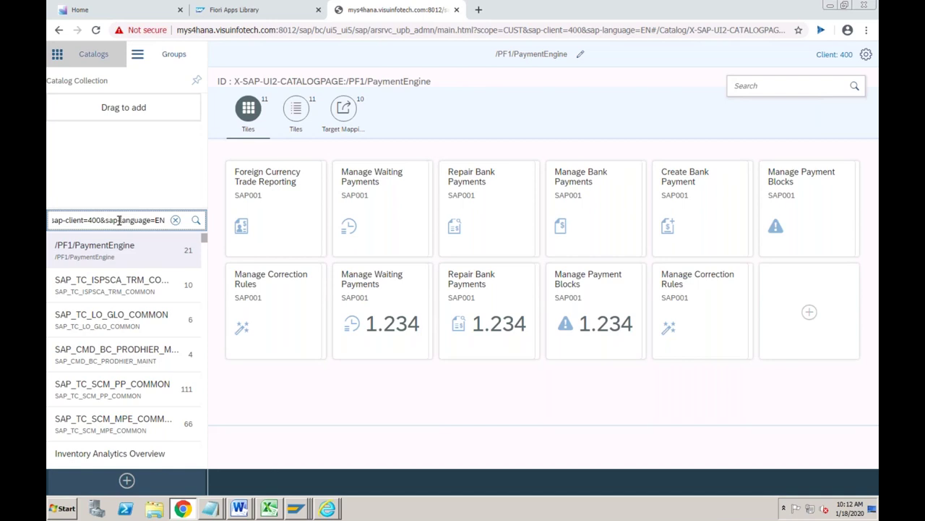
pyautogui.press('BackSpace')
pyautogui.press('BackSpace')
pyautogui.press('BackSpace')
pyautogui.press('BackSpace')
pyautogui.press('BackSpace')
pyautogui.press('BackSpace')
pyautogui.press('BackSpace')
pyautogui.press('BackSpace')
pyautogui.press('BackSpace')
pyautogui.press('BackSpace')
pyautogui.press('BackSpace')
pyautogui.press('BackSpace')
pyautogui.press('BackSpace')
pyautogui.press('BackSpace')
pyautogui.press('BackSpace')
pyautogui.press('BackSpace')
pyautogui.press('BackSpace')
pyautogui.press('BackSpace')
pyautogui.press('BackSpace')
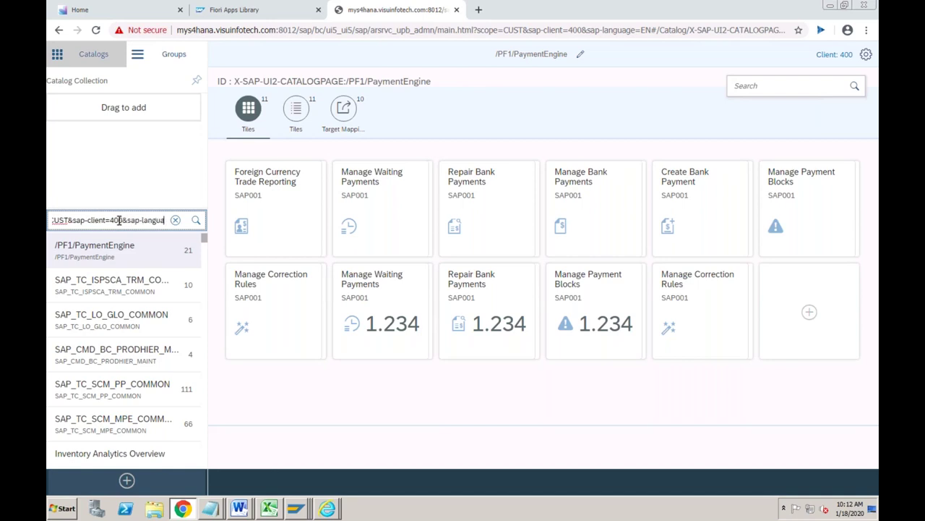
pyautogui.press('BackSpace')
pyautogui.press('BackSpace')
pyautogui.press('BackSpace')
pyautogui.press('BackSpace')
pyautogui.press('BackSpace')
pyautogui.press('BackSpace')
pyautogui.press('BackSpace')
pyautogui.press('BackSpace')
pyautogui.press('BackSpace')
pyautogui.press('BackSpace')
pyautogui.press('BackSpace')
pyautogui.press('BackSpace')
pyautogui.press('BackSpace')
pyautogui.press('BackSpace')
pyautogui.press('BackSpace')
pyautogui.press('BackSpace')
pyautogui.press('BackSpace')
pyautogui.press('BackSpace')
pyautogui.press('BackSpace')
pyautogui.press('BackSpace')
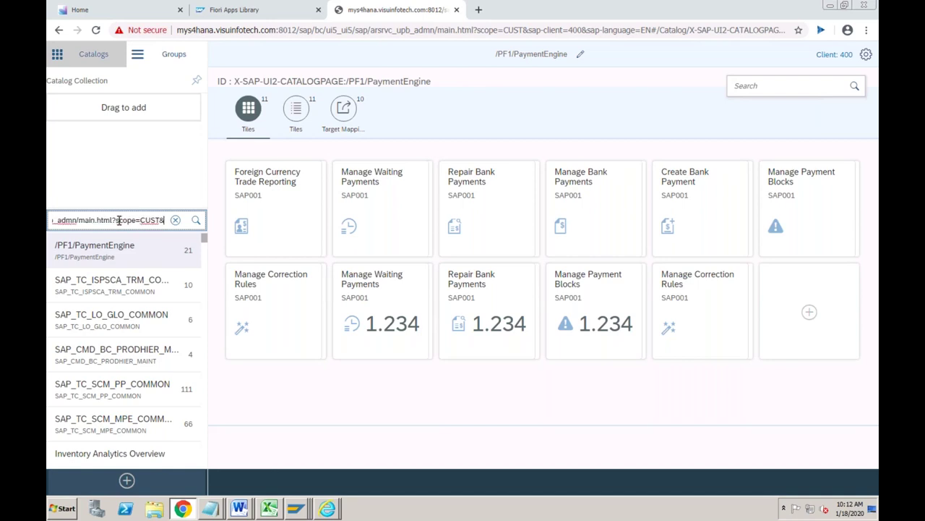
pyautogui.press('BackSpace')
pyautogui.press('BackSpace')
pyautogui.press('BackSpace')
pyautogui.press('BackSpace')
pyautogui.press('BackSpace')
pyautogui.press('BackSpace')
pyautogui.press('BackSpace')
pyautogui.press('BackSpace')
pyautogui.press('BackSpace')
pyautogui.press('BackSpace')
pyautogui.press('BackSpace')
pyautogui.press('BackSpace')
pyautogui.press('BackSpace')
pyautogui.press('BackSpace')
pyautogui.press('BackSpace')
pyautogui.press('BackSpace')
pyautogui.press('BackSpace')
pyautogui.press('BackSpace')
pyautogui.press('BackSpace')
pyautogui.press('BackSpace')
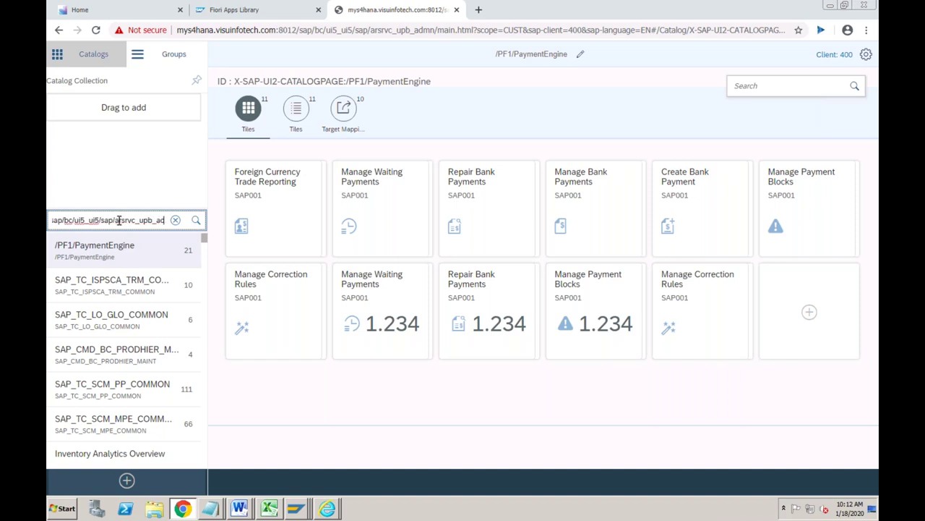
pyautogui.press('BackSpace')
pyautogui.press('BackSpace')
pyautogui.press('BackSpace')
pyautogui.press('BackSpace')
pyautogui.press('BackSpace')
pyautogui.press('BackSpace')
pyautogui.press('BackSpace')
pyautogui.press('BackSpace')
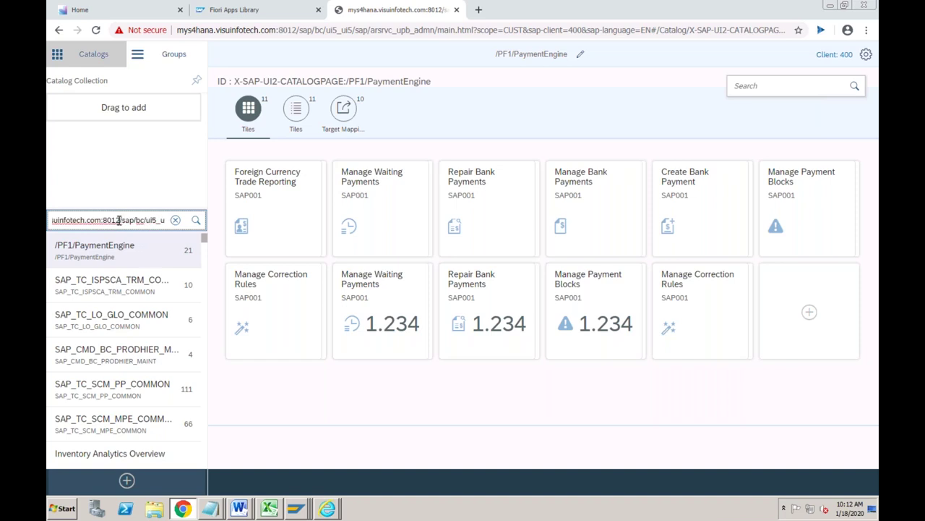
# - Select the Purchase Order Processing group ID in the SAP GUI Purchaser role display
pyautogui.click(296, 508)
pyautogui.click(305, 467)
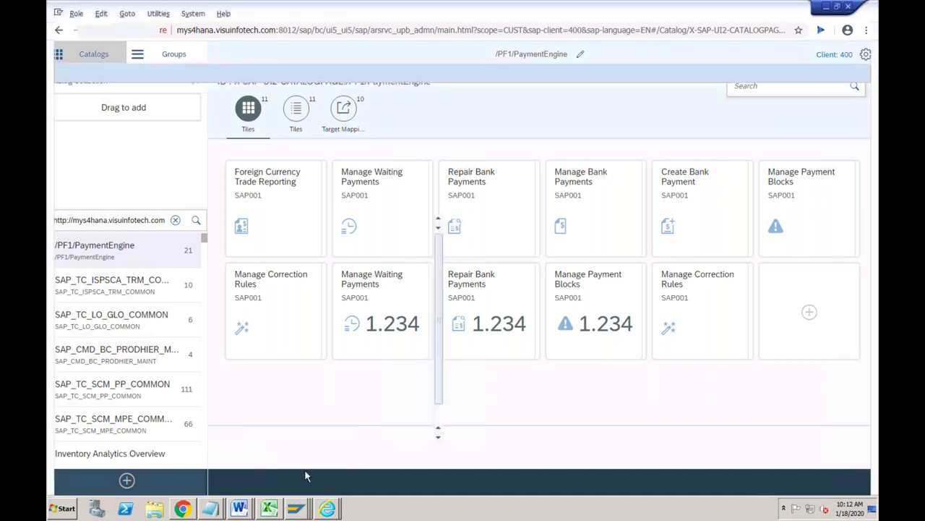
pyautogui.moveTo(645, 235); pyautogui.dragTo(537, 234)
pyautogui.hotkey('ctrl', 'c')
pyautogui.click(536, 233)
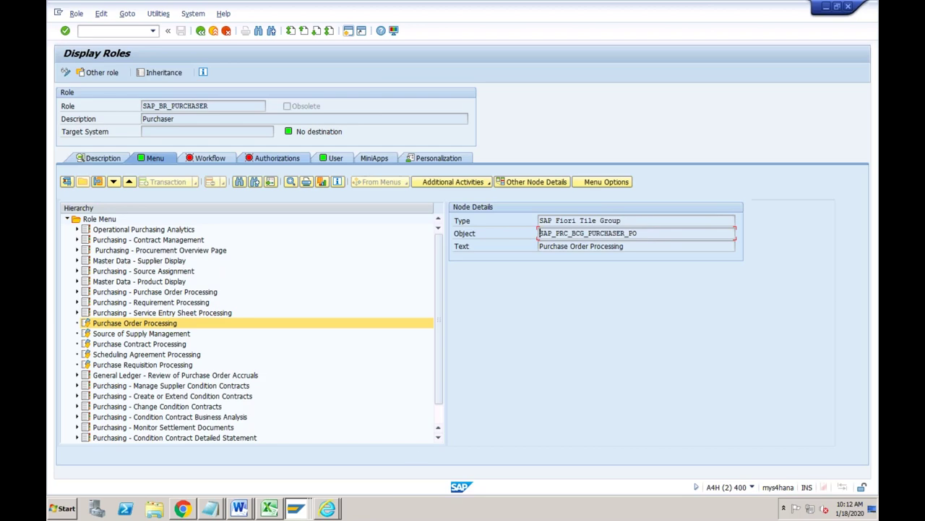
# - Search catalogs for SAP_PRC_BCG_PURCHASER_PO, which returns no results
pyautogui.click(185, 508)
pyautogui.moveTo(73, 220); pyautogui.dragTo(105, 220)
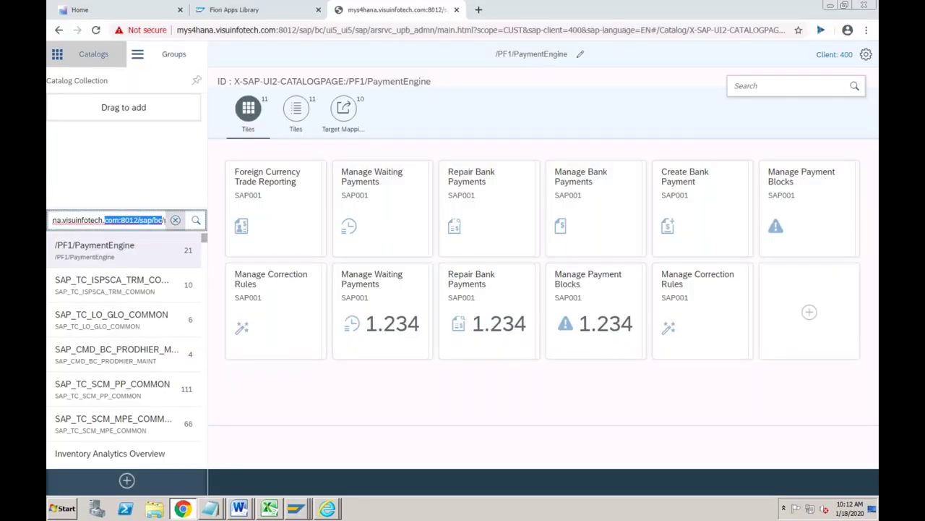
pyautogui.click(175, 220)
pyautogui.hotkey('ctrl', 'v')
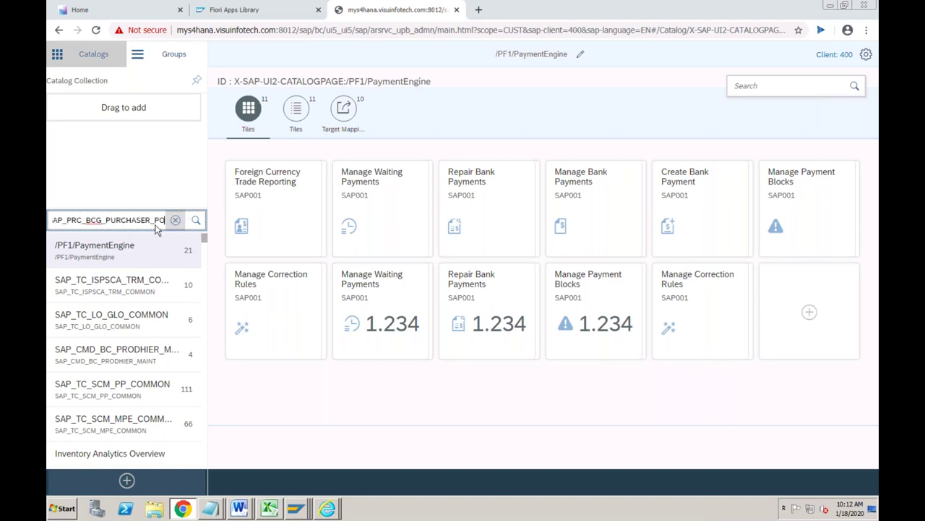
pyautogui.click(196, 225)
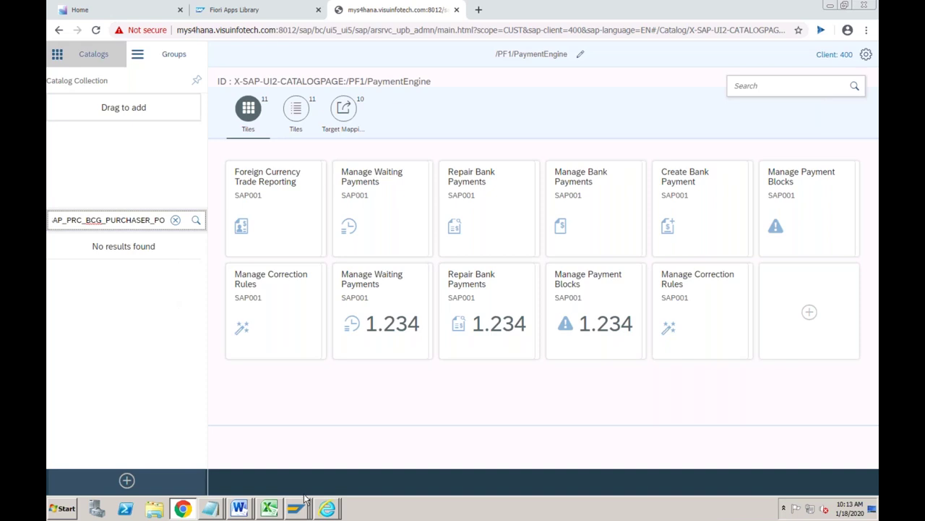
pyautogui.click(302, 506)
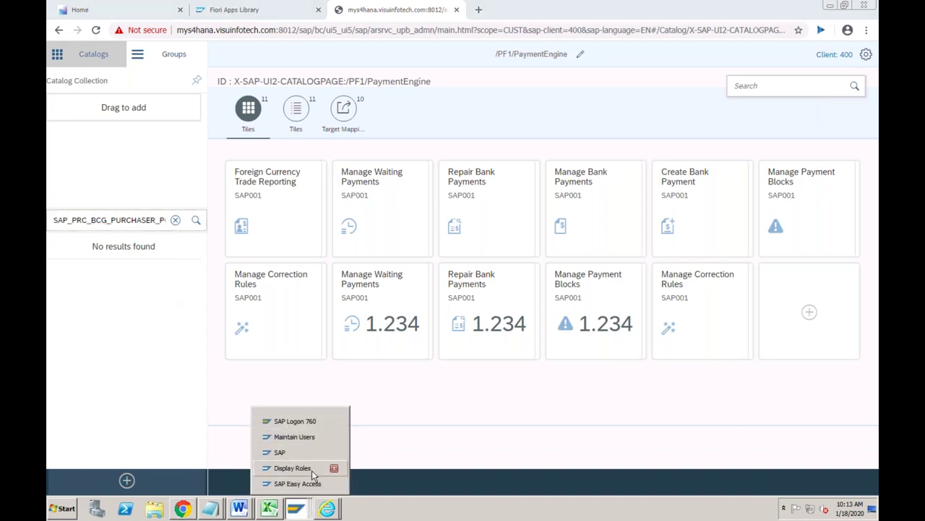
# - Copy group ID SAP_PRC_BCG_PURCHASER_PIR from the Source of Supply Management node details
pyautogui.click(311, 470)
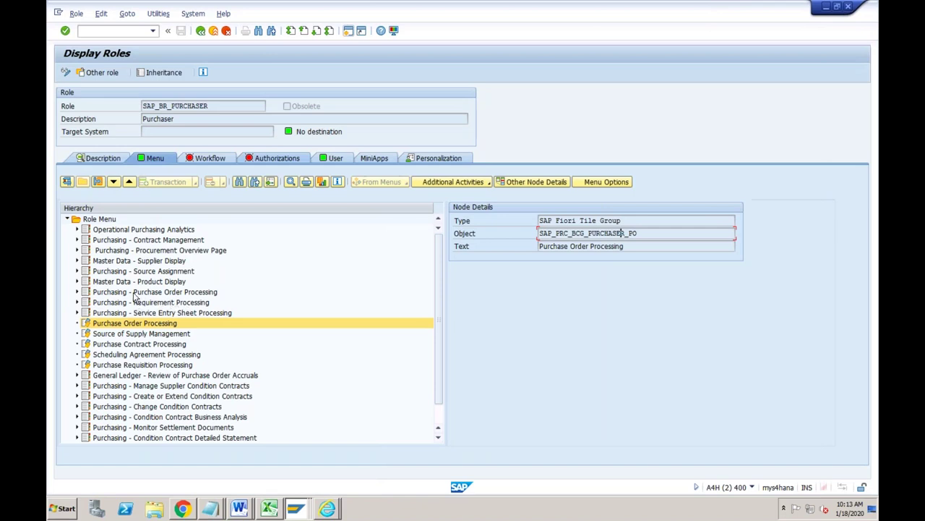
pyautogui.click(129, 334)
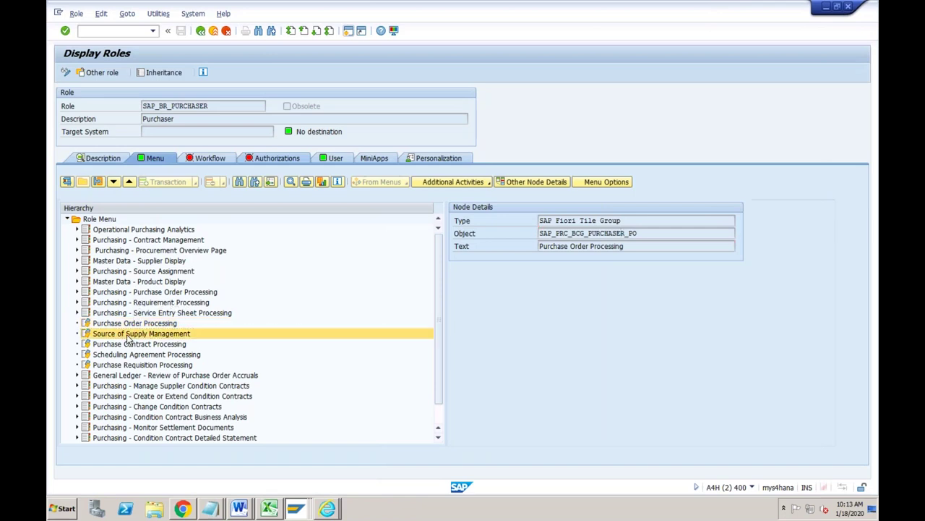
pyautogui.click(650, 233)
pyautogui.moveTo(622, 233); pyautogui.dragTo(529, 230)
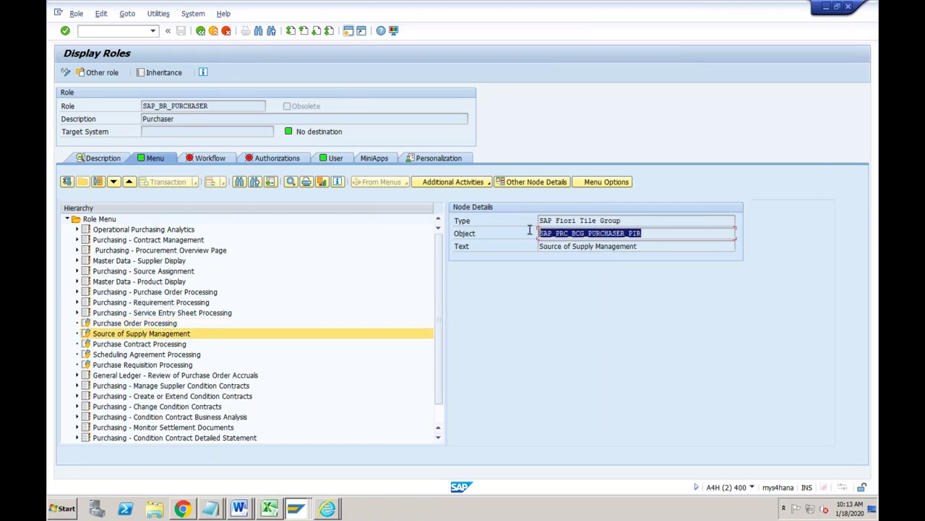
pyautogui.hotkey('ctrl', 'c')
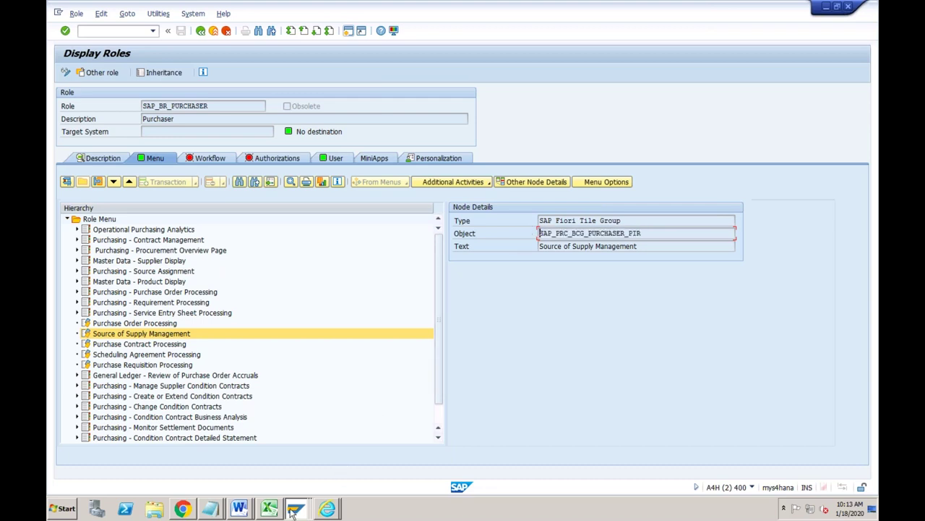
pyautogui.click(182, 508)
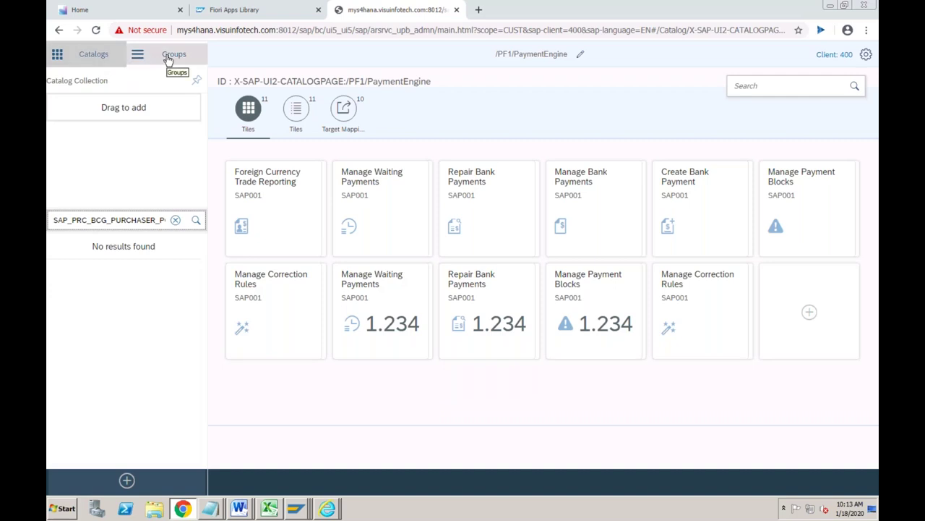
# - Search Groups for SAP_PRC_BCG_PURCHASER_PIR and open the Source of Supply Management group (9 tiles)
pyautogui.click(168, 60)
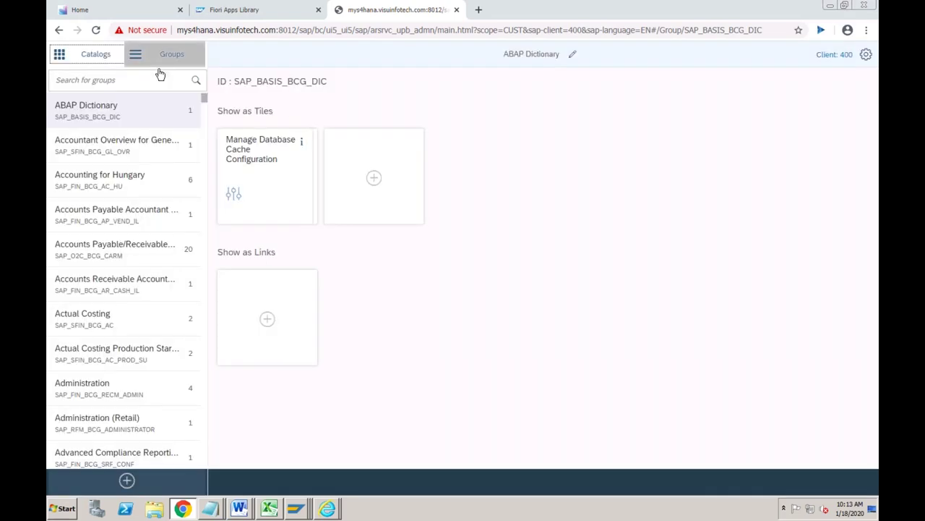
pyautogui.click(133, 79)
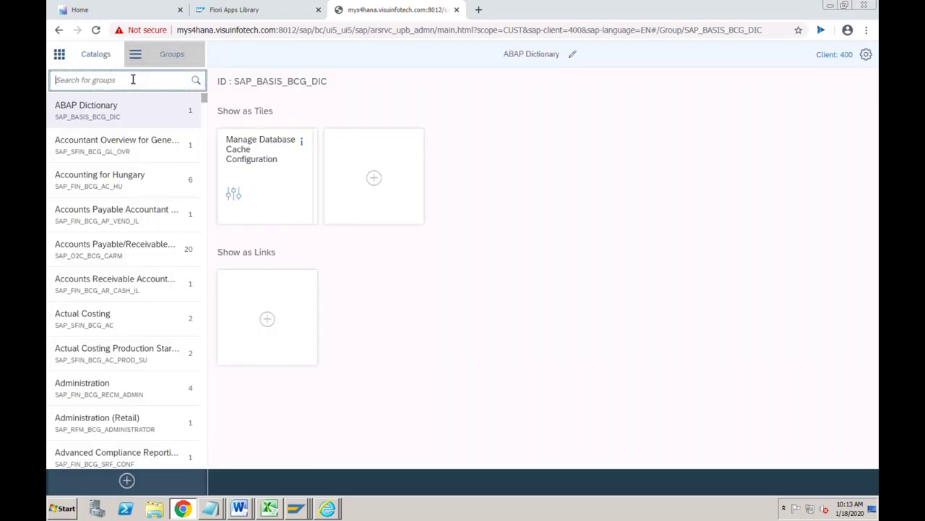
pyautogui.hotkey('ctrl', 'v')
pyautogui.click(195, 81)
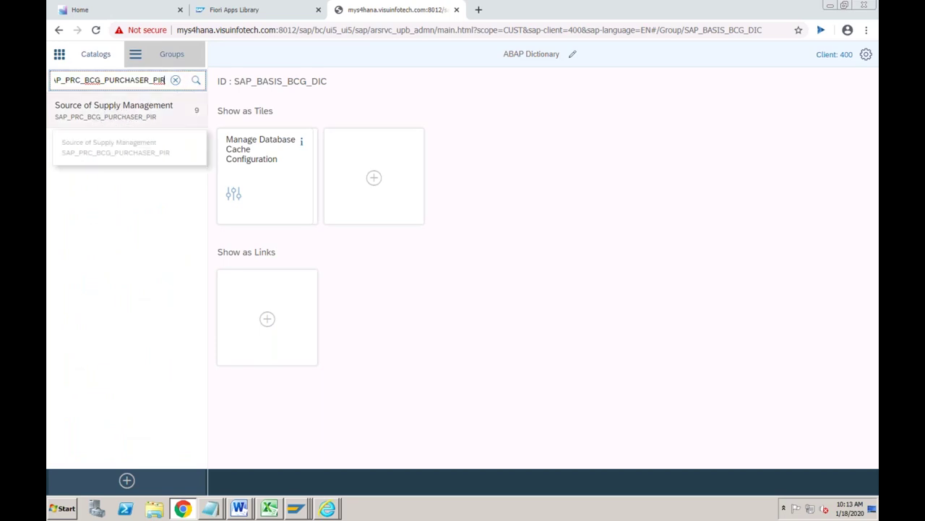
pyautogui.click(124, 117)
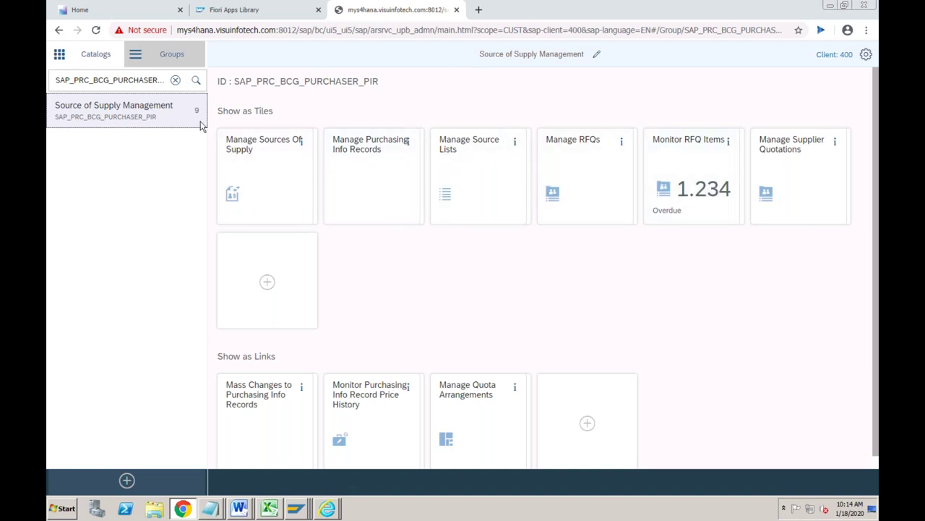
pyautogui.click(152, 10)
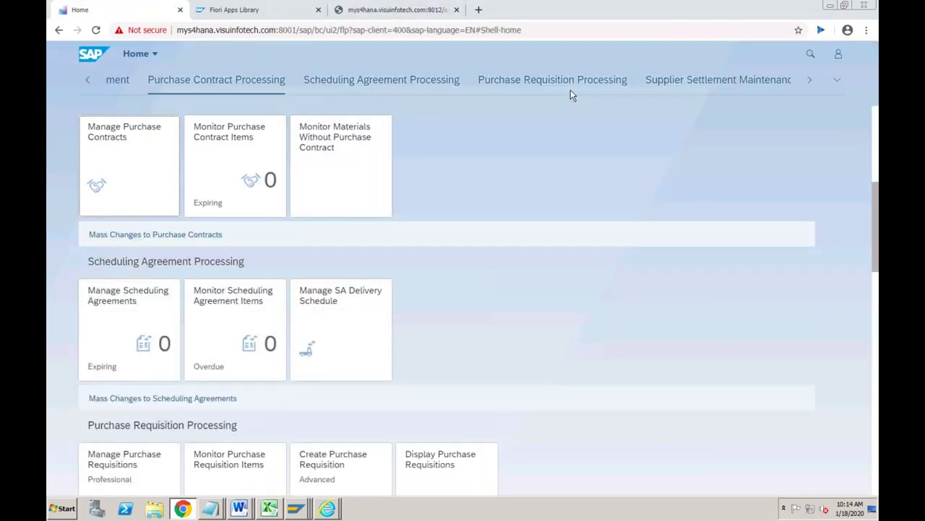
pyautogui.click(120, 83)
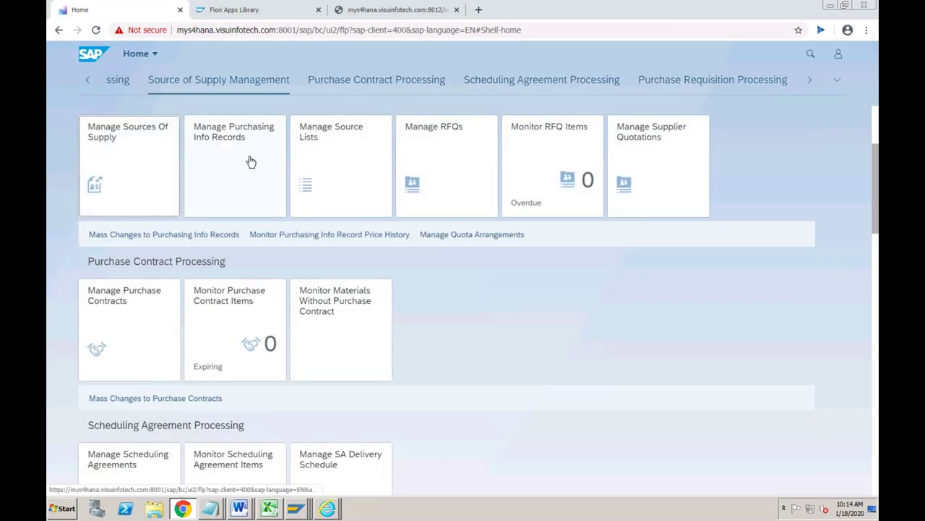
pyautogui.click(361, 16)
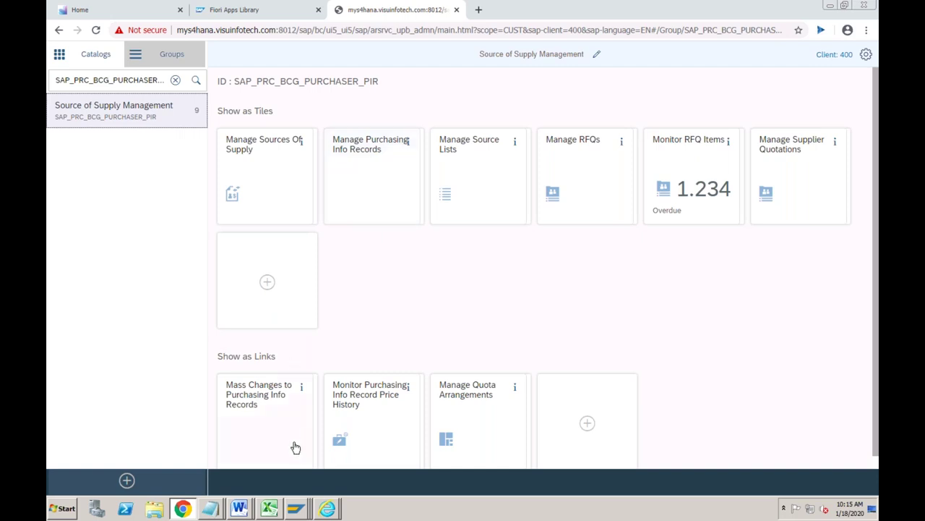
pyautogui.moveTo(212, 508)
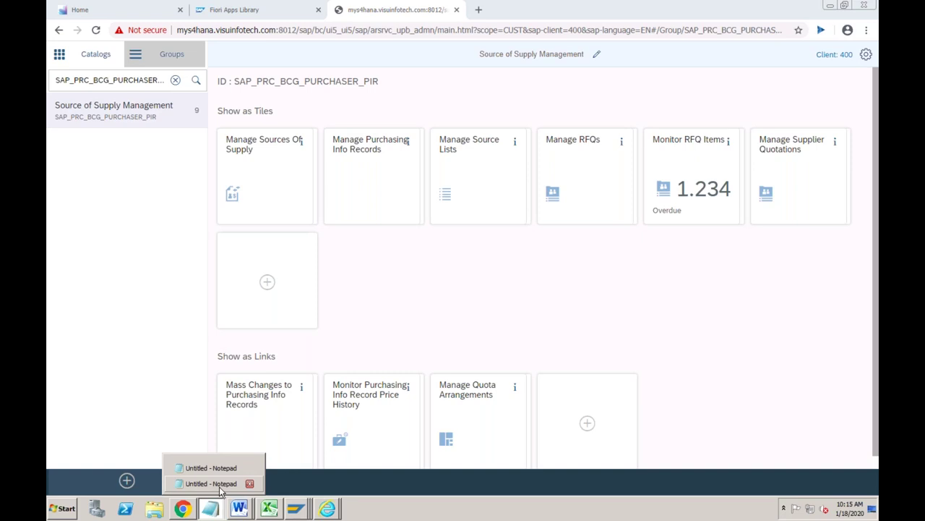
# - Launch a new Notepad from the Start menu search and maximize it
pyautogui.click(211, 483)
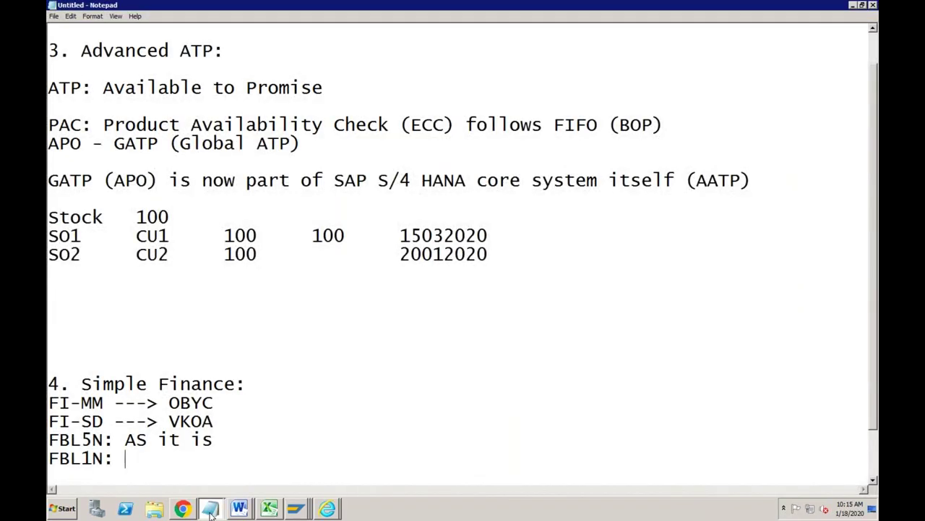
pyautogui.moveTo(211, 509)
pyautogui.click(217, 469)
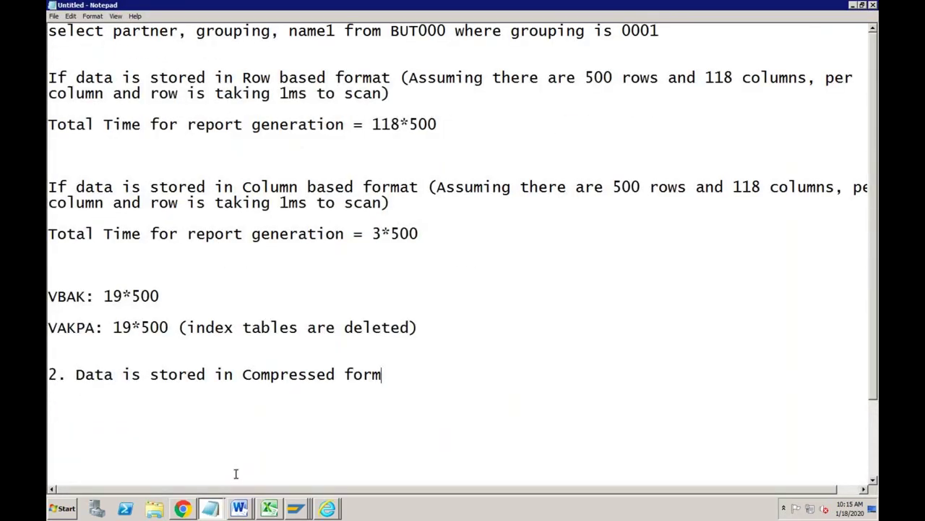
pyautogui.click(65, 509)
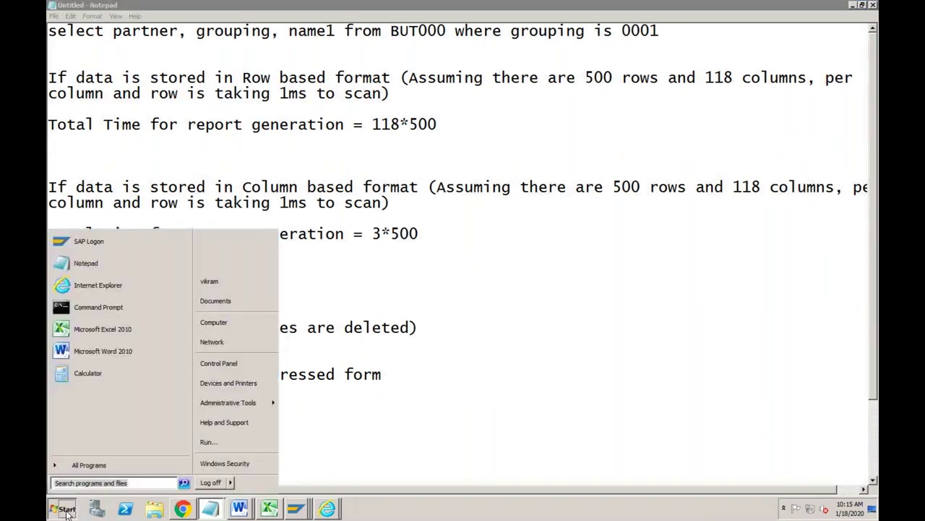
pyautogui.write('note')
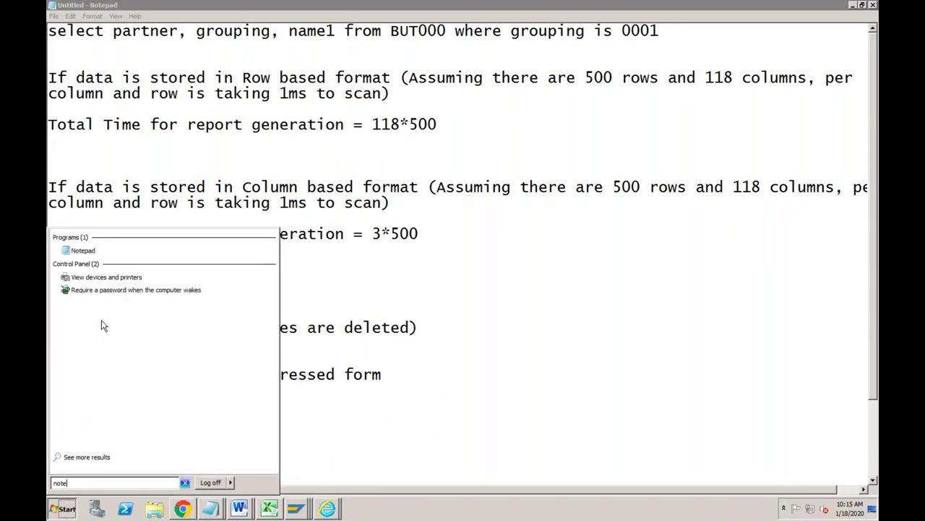
pyautogui.click(80, 251)
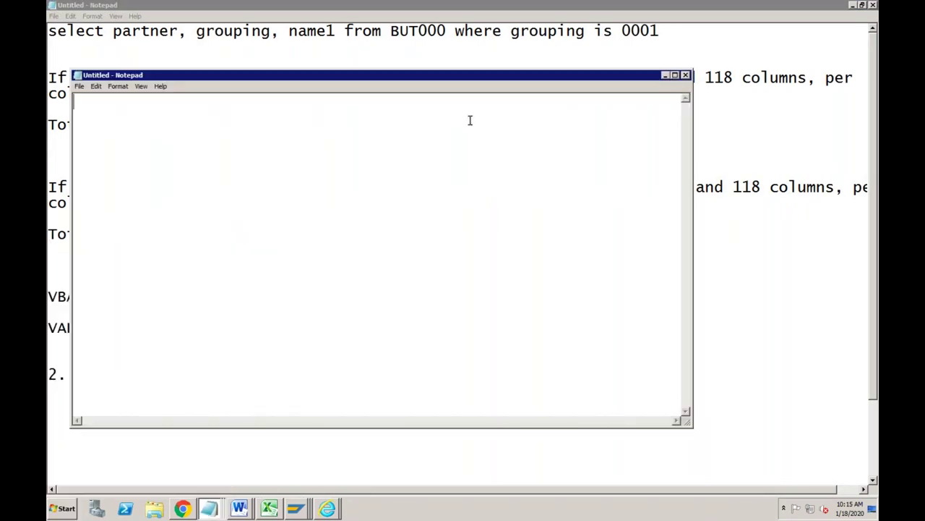
pyautogui.click(675, 75)
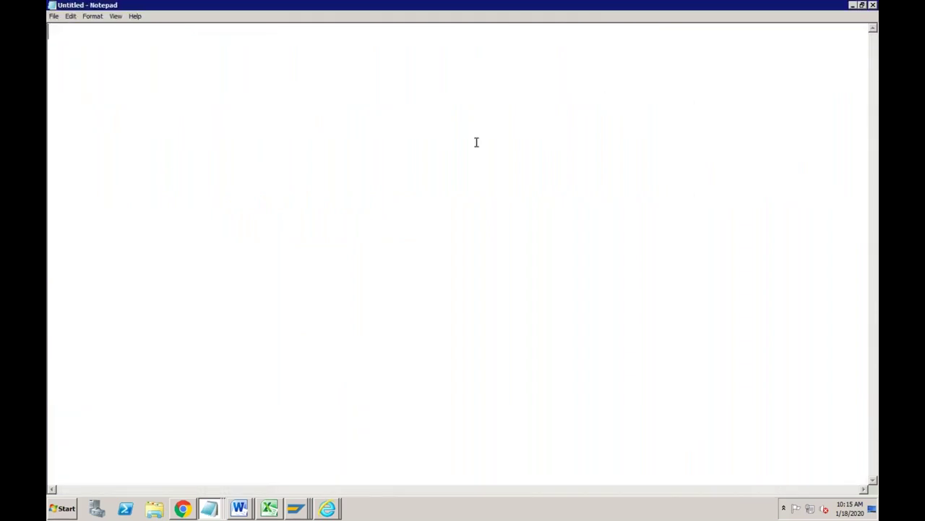
# - Type the chain 'User ---> Role ---> Catalog--->Group ----> Apps'
pyautogui.write('User ---> Role')
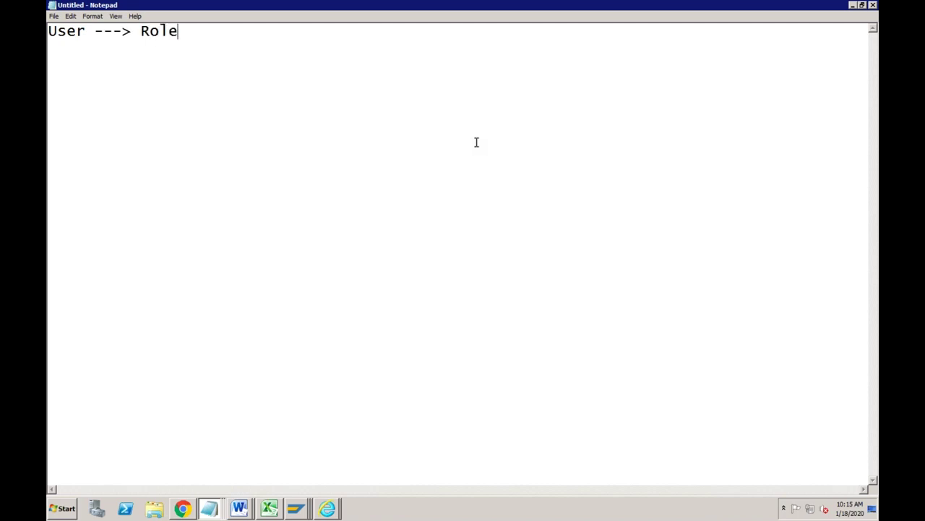
pyautogui.write(' ---> Group')
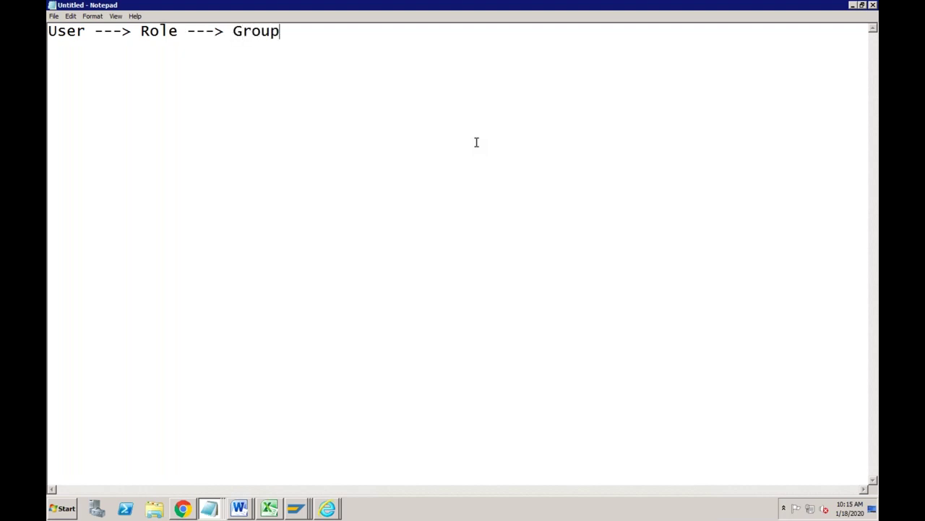
pyautogui.write(' ----> Apps')
pyautogui.write('Catalog')
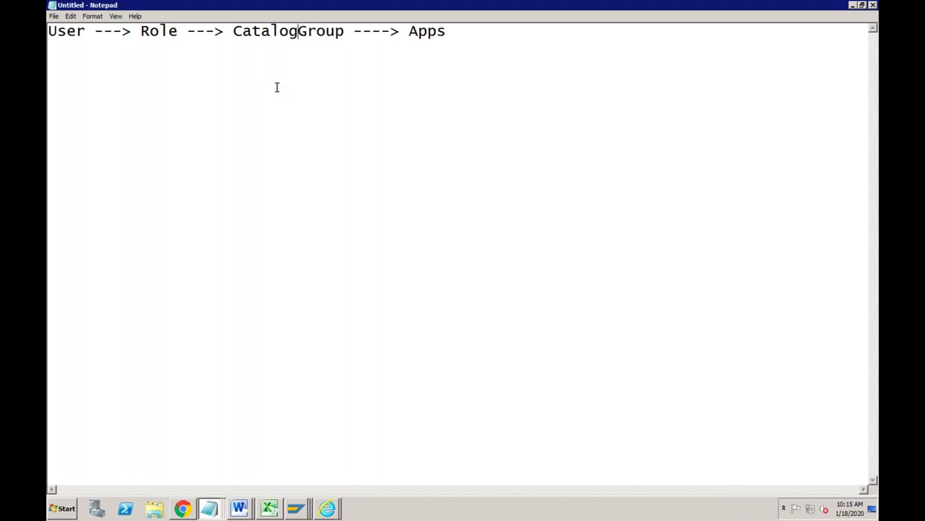
pyautogui.write('---')
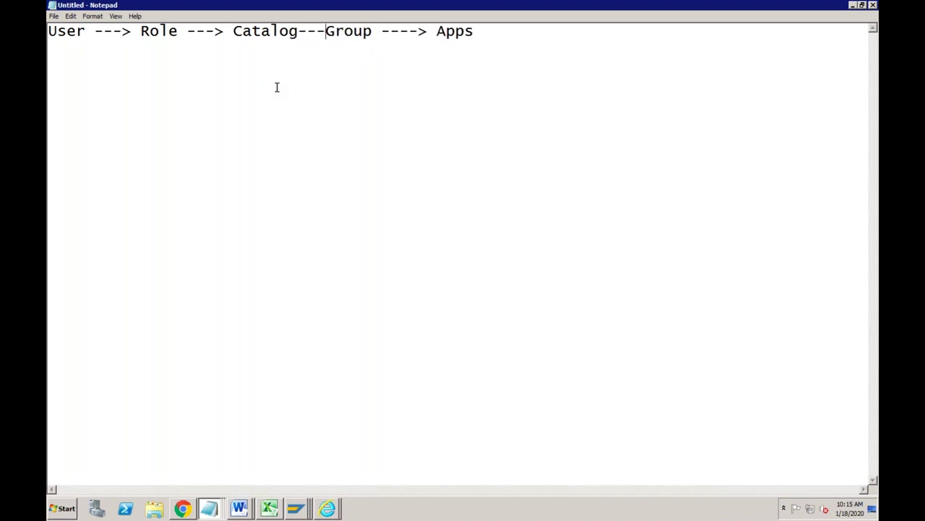
pyautogui.write('>')
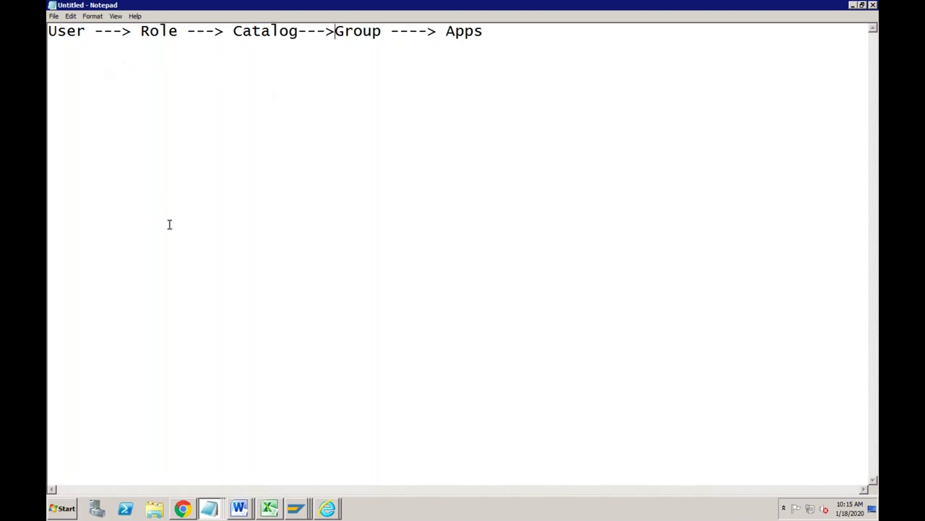
pyautogui.click(296, 509)
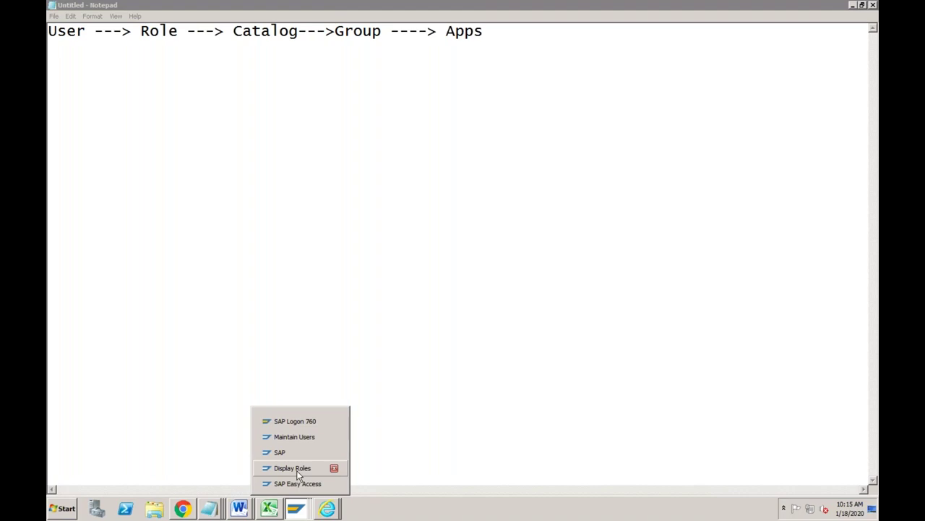
# - In the Purchaser role, find Operational Purchasing Analytics' catalog ID SAP_PRC_BC_PURCH_STRATEGY
pyautogui.click(296, 470)
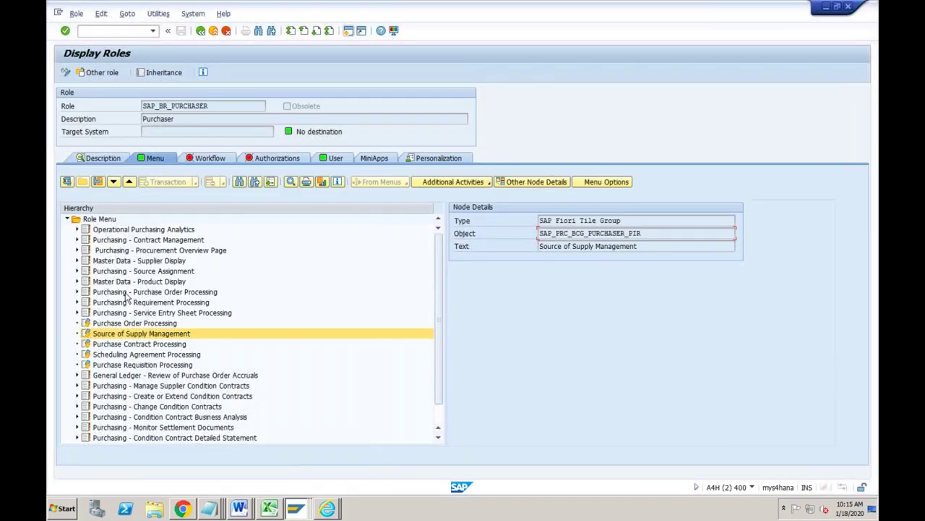
pyautogui.click(121, 335)
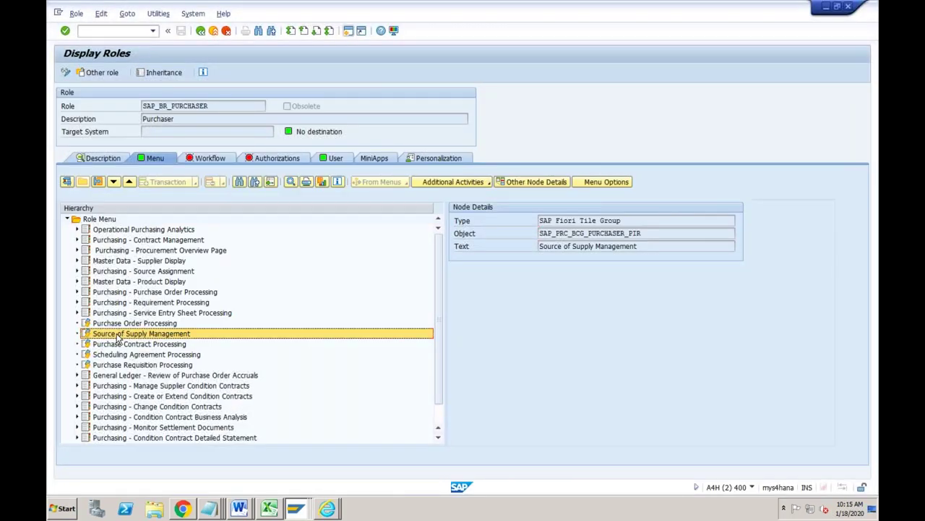
pyautogui.click(140, 230)
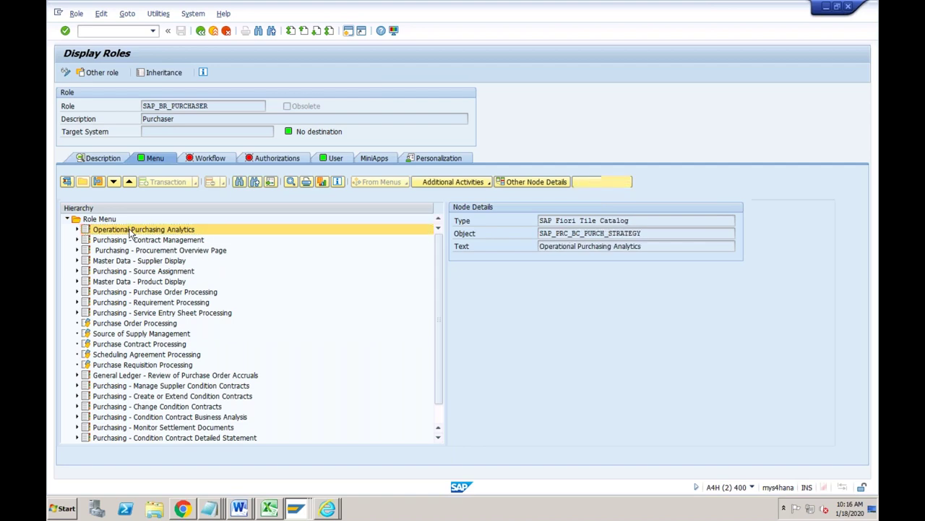
pyautogui.click(641, 219)
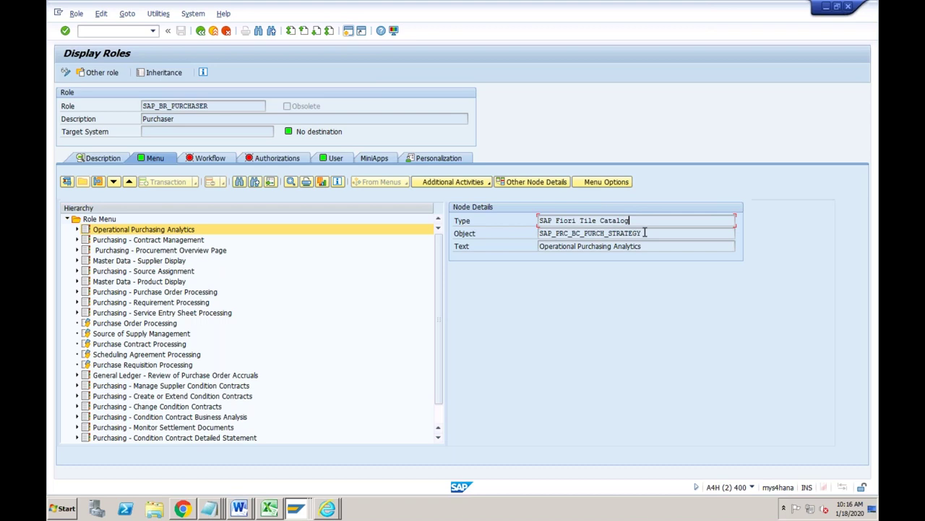
pyautogui.moveTo(643, 233); pyautogui.dragTo(538, 231)
pyautogui.hotkey('ctrl', 'c')
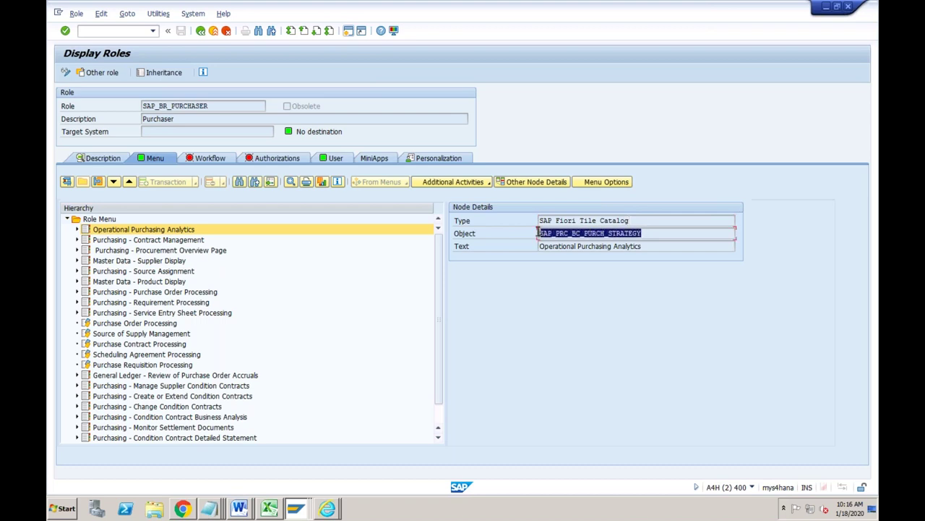
pyautogui.click(538, 233)
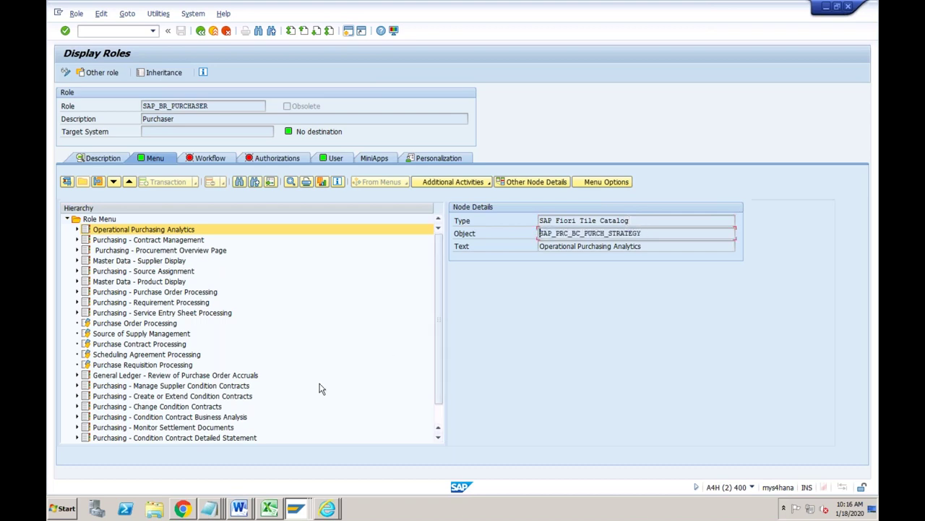
pyautogui.click(183, 508)
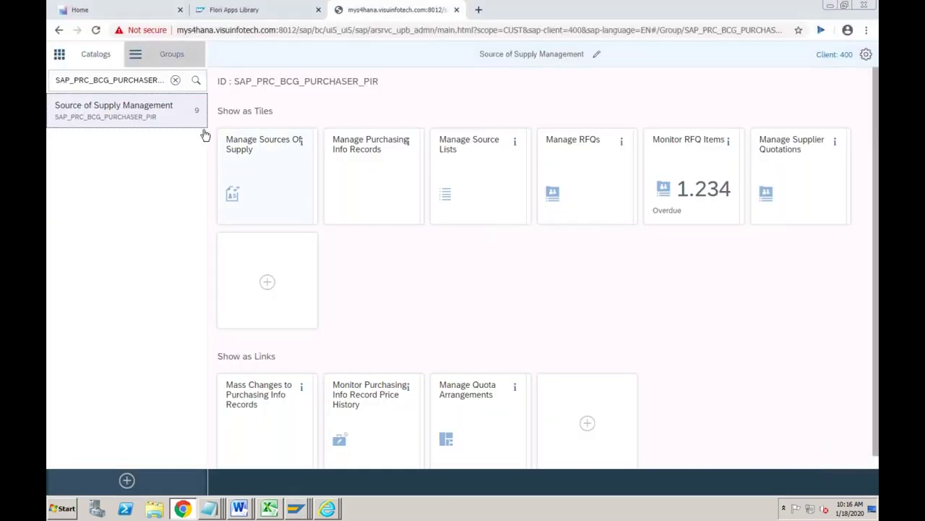
# - Search catalogs for SAP_PRC_BC_PURCH_STRATEGY and open Operational Purchasing Analytics
pyautogui.click(101, 56)
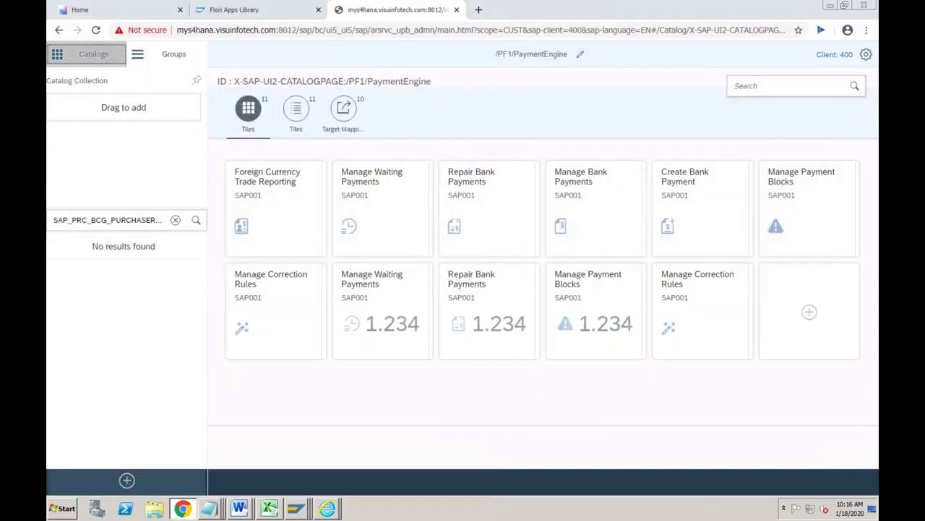
pyautogui.click(146, 219)
pyautogui.doubleClick(146, 219)
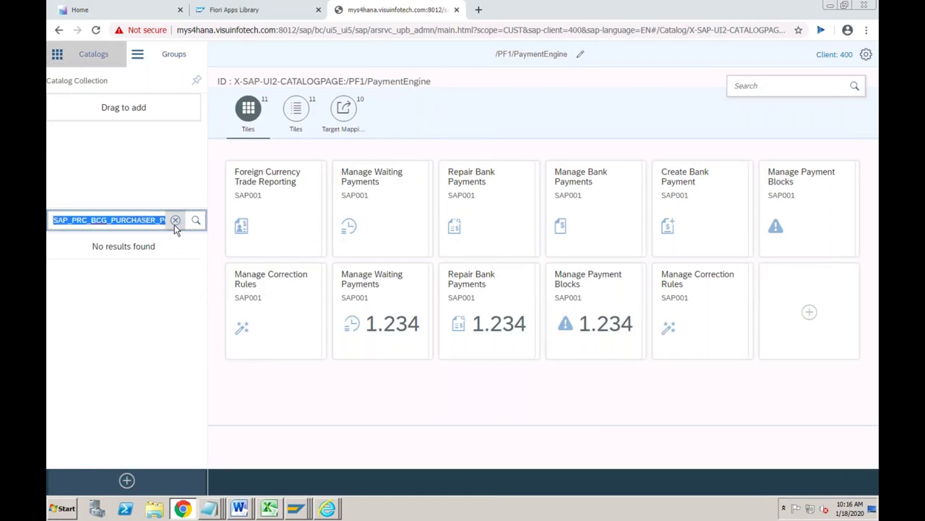
pyautogui.click(175, 220)
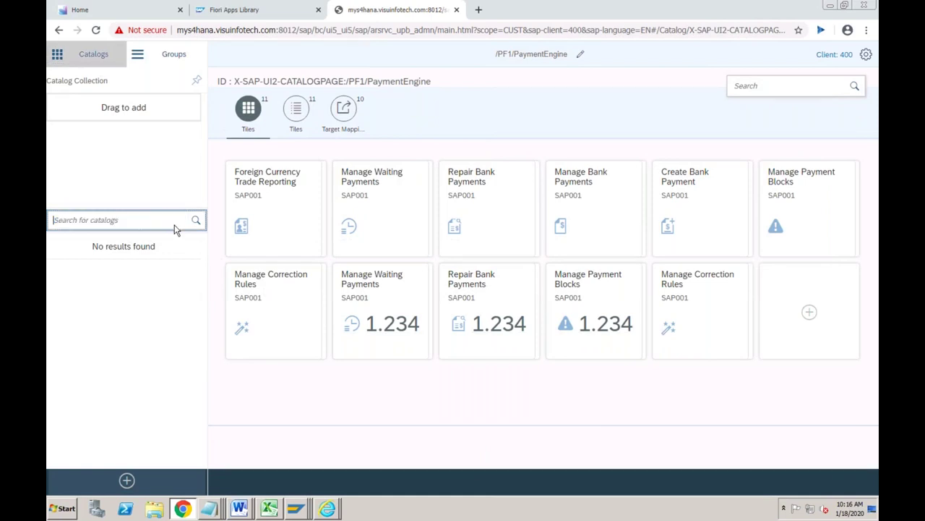
pyautogui.hotkey('ctrl', 'v')
pyautogui.click(196, 221)
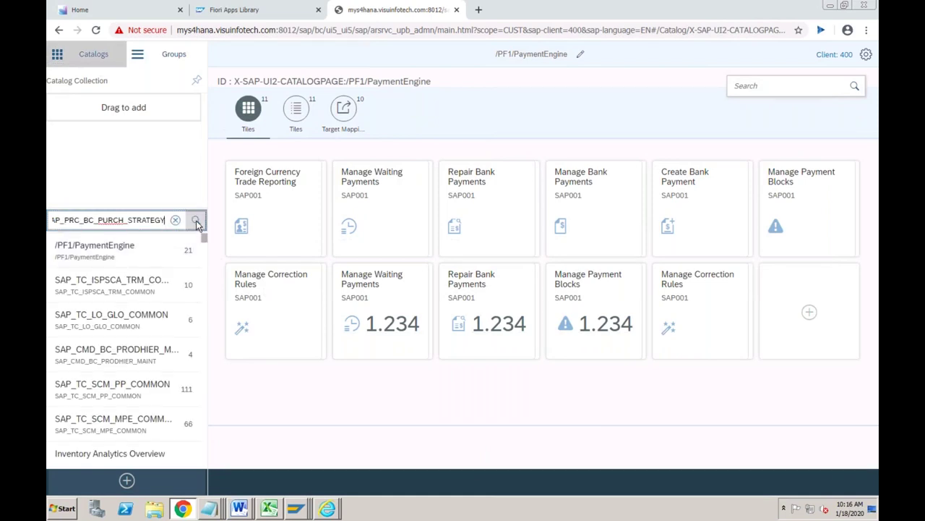
pyautogui.click(145, 253)
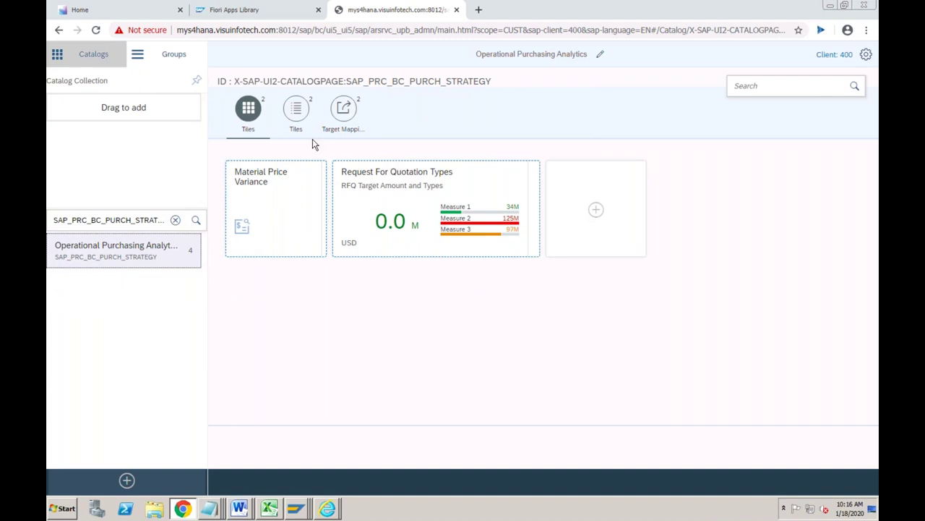
# - View the catalog's two tiles as a list, then return to the tile grid
pyautogui.click(296, 116)
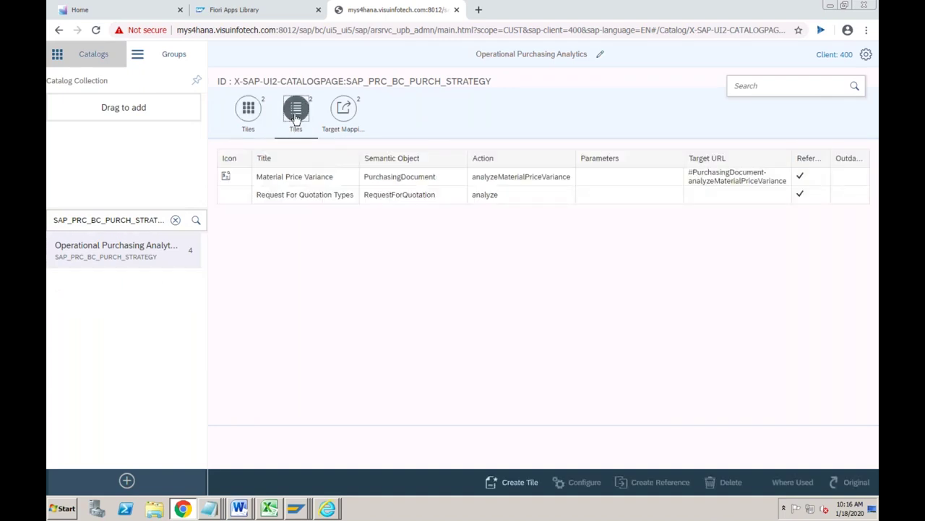
pyautogui.click(248, 110)
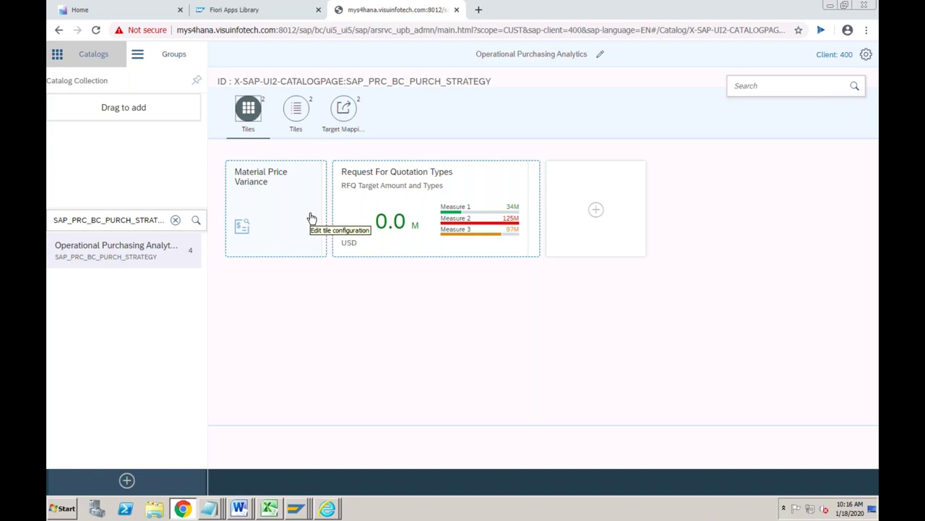
pyautogui.moveTo(215, 509)
pyautogui.click(218, 483)
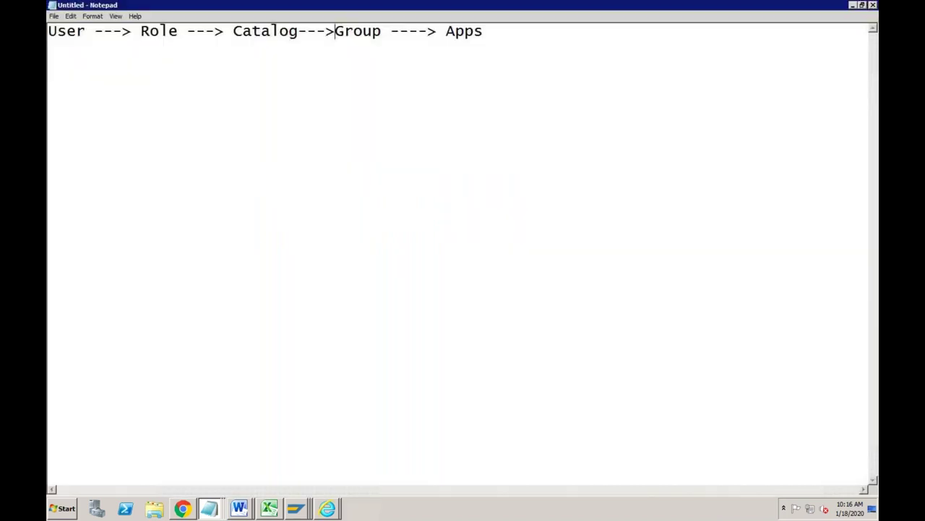
# - Walk through the User, Role, Catalog, Group and Apps links of the Notepad chain
pyautogui.click(87, 32)
pyautogui.click(492, 31)
pyautogui.click(180, 31)
pyautogui.click(292, 32)
pyautogui.click(494, 30)
pyautogui.click(388, 34)
pyautogui.click(86, 32)
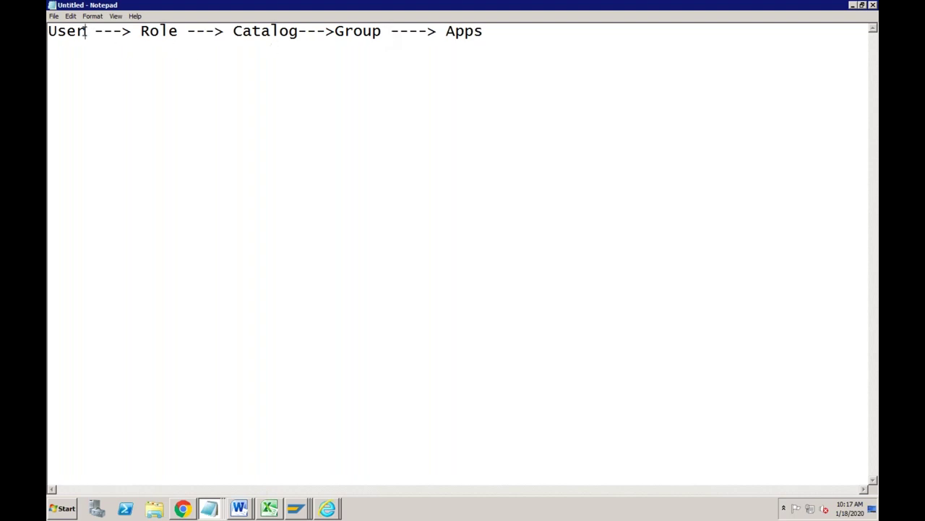
pyautogui.click(178, 33)
pyautogui.click(280, 36)
pyautogui.click(299, 36)
pyautogui.click(378, 40)
pyautogui.click(490, 38)
pyautogui.click(185, 507)
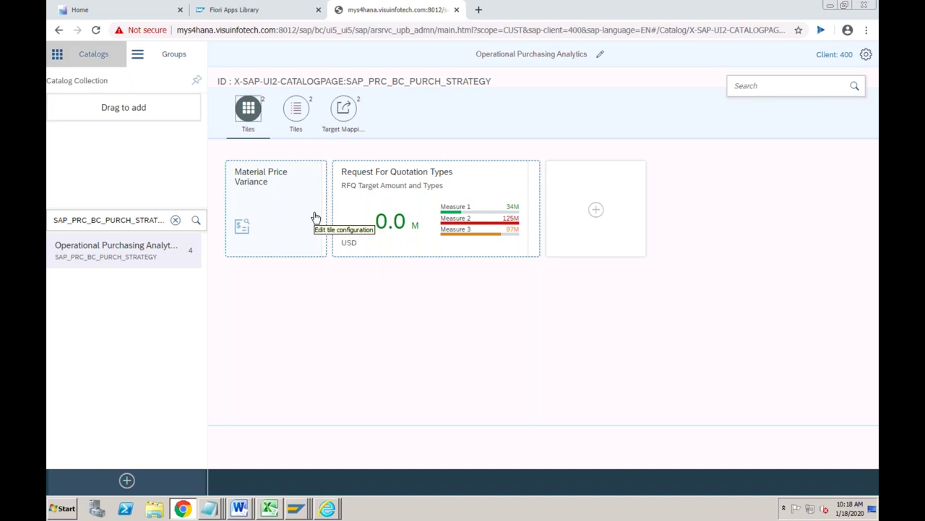
# - Clear the search and step through Order Fulfillment catalogs to Order-to-Cash Performance (SAP_SD_BC_SALES_PROC_PERF)
pyautogui.click(175, 221)
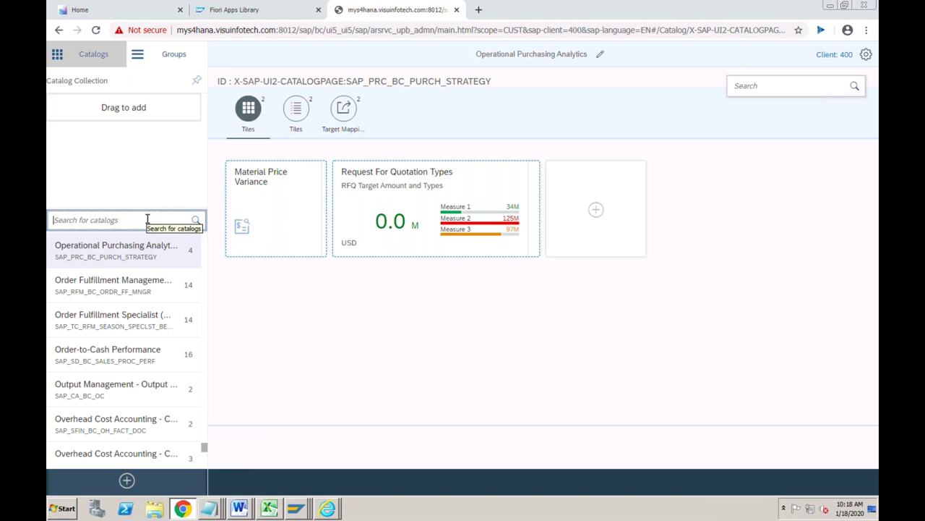
pyautogui.click(124, 288)
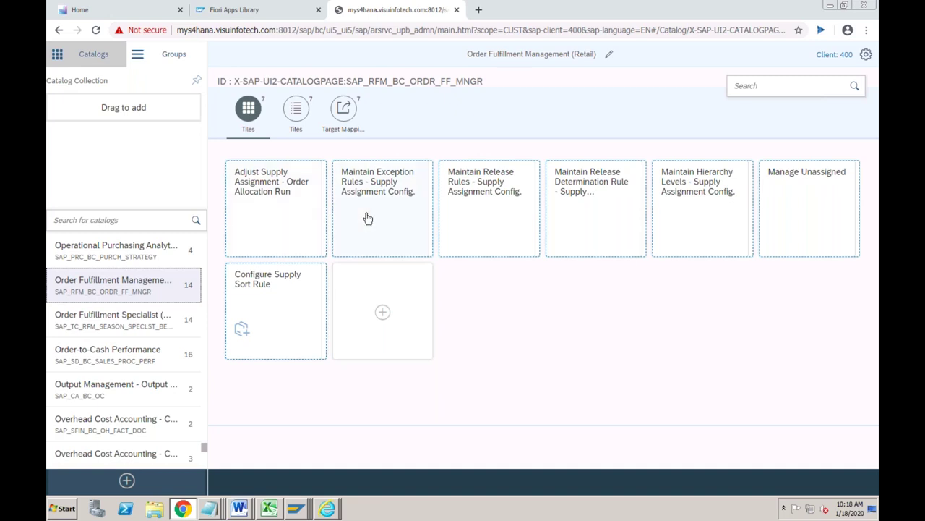
pyautogui.click(137, 322)
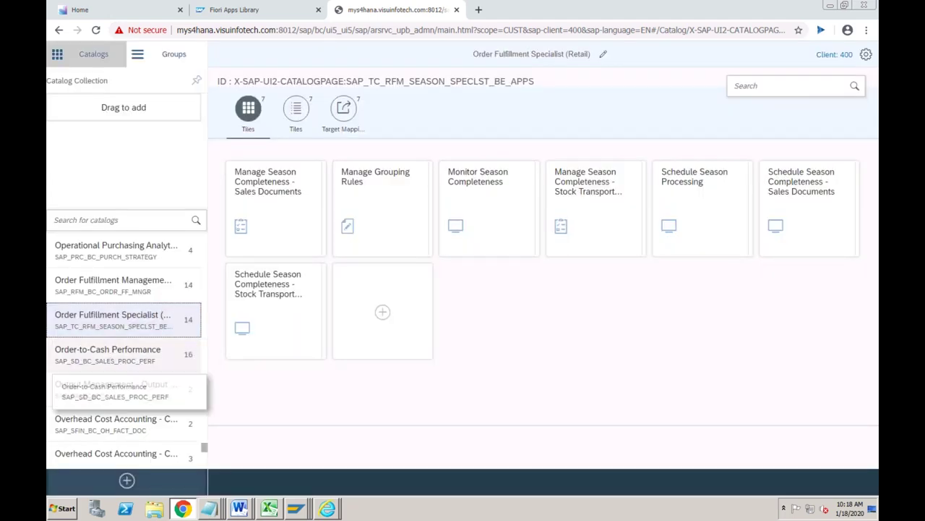
pyautogui.click(109, 355)
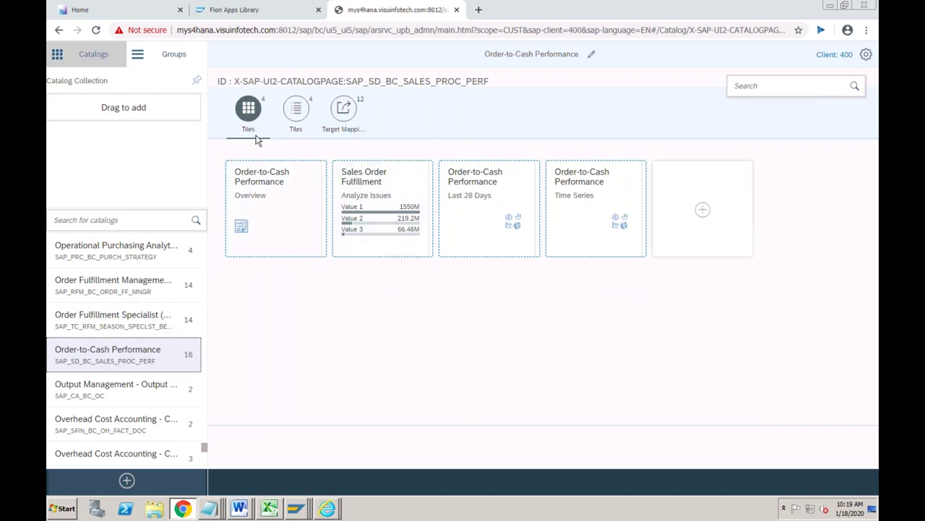
# - Review the Order-to-Cash Performance target mappings, then open the Output Management - Output Control catalog (SAP_CA_BC_OC)
pyautogui.click(352, 120)
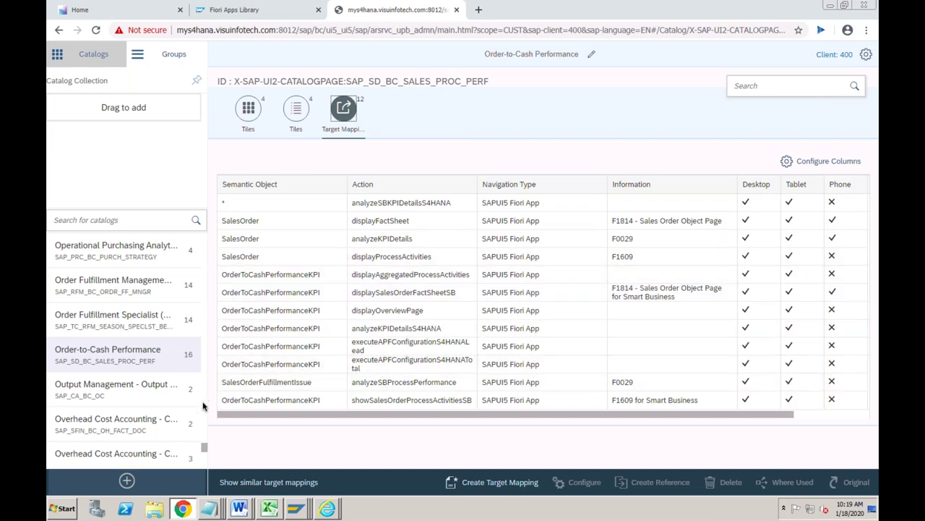
pyautogui.scroll(-3, 205, 450)
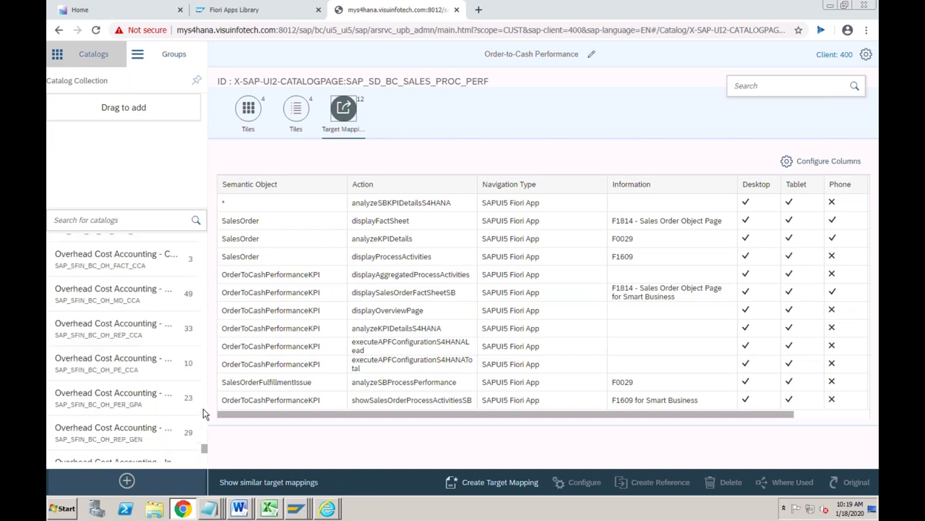
pyautogui.scroll(3, 204, 413)
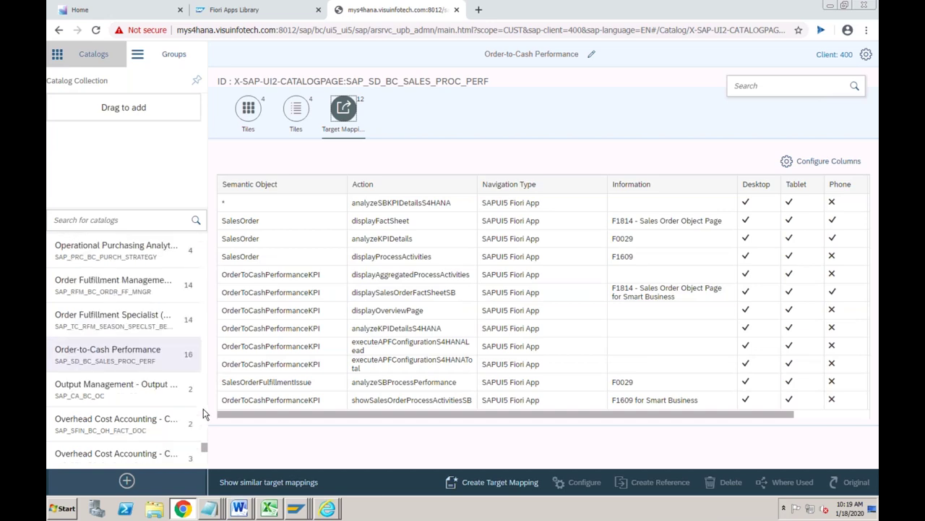
pyautogui.click(152, 401)
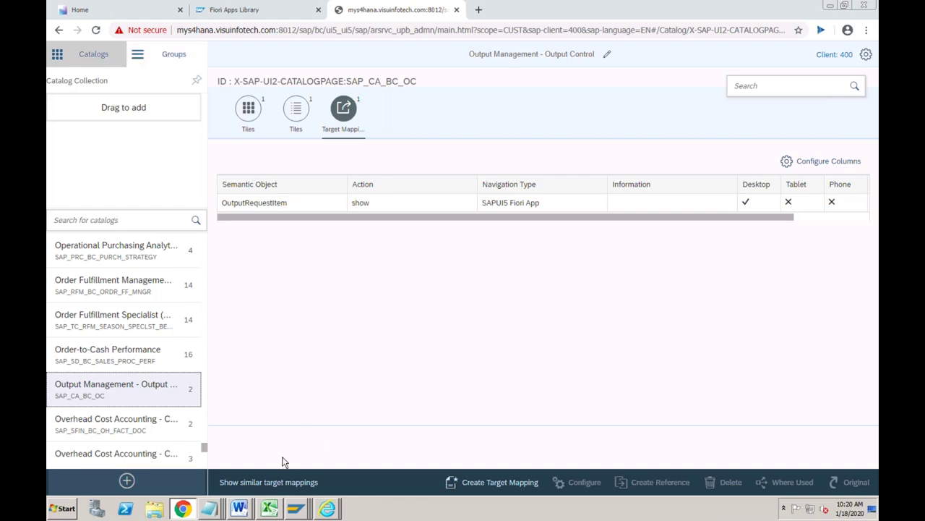
# - Walk through the User–Role–Group–Apps chain in the Notepad notes, then return to the Fiori launchpad home
pyautogui.moveTo(215, 510)
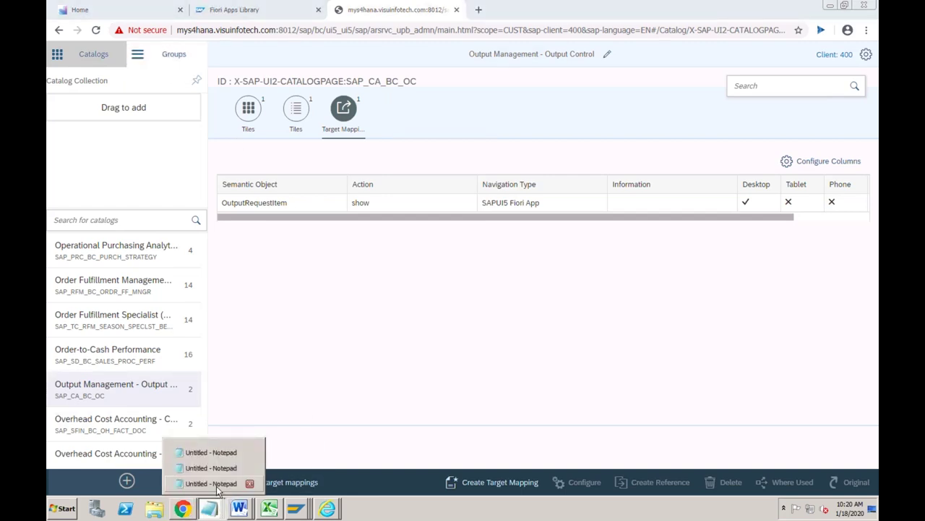
pyautogui.click(217, 481)
pyautogui.click(93, 33)
pyautogui.click(177, 34)
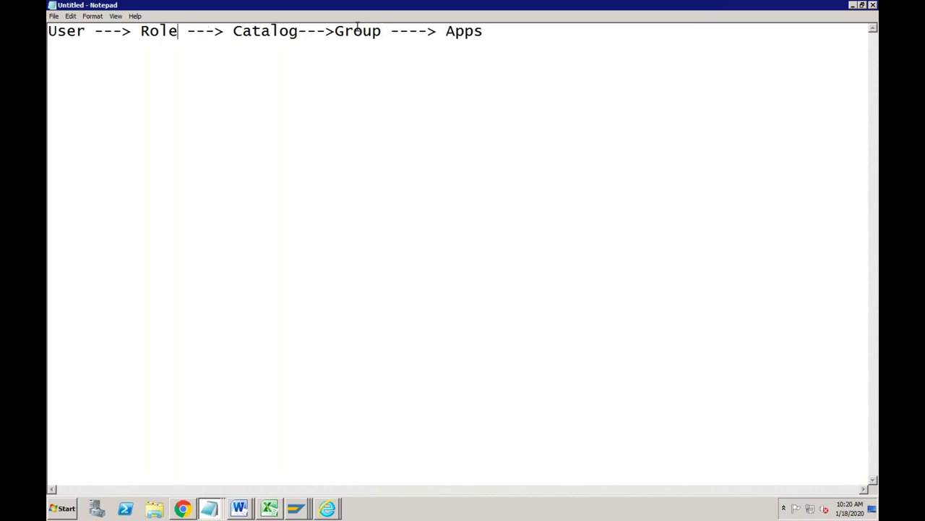
pyautogui.click(491, 33)
pyautogui.click(385, 30)
pyautogui.click(298, 45)
pyautogui.click(189, 32)
pyautogui.click(498, 31)
pyautogui.click(184, 509)
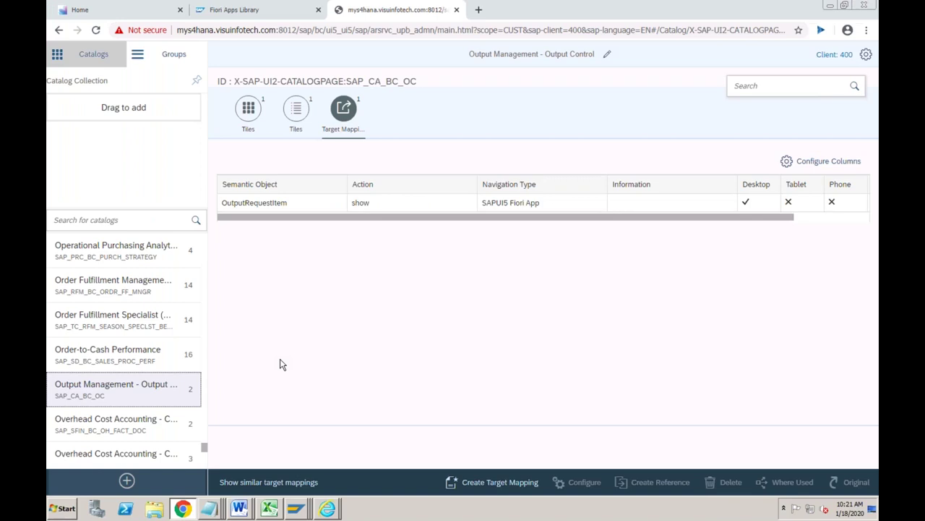
pyautogui.click(135, 15)
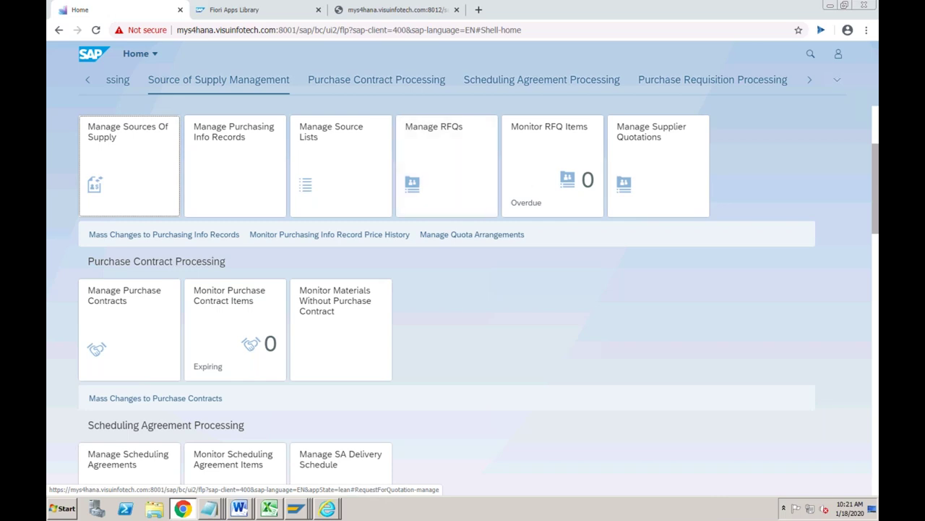
# - Jump through the group bar to Purchase Requisition Processing and open the user actions menu
pyautogui.click(367, 82)
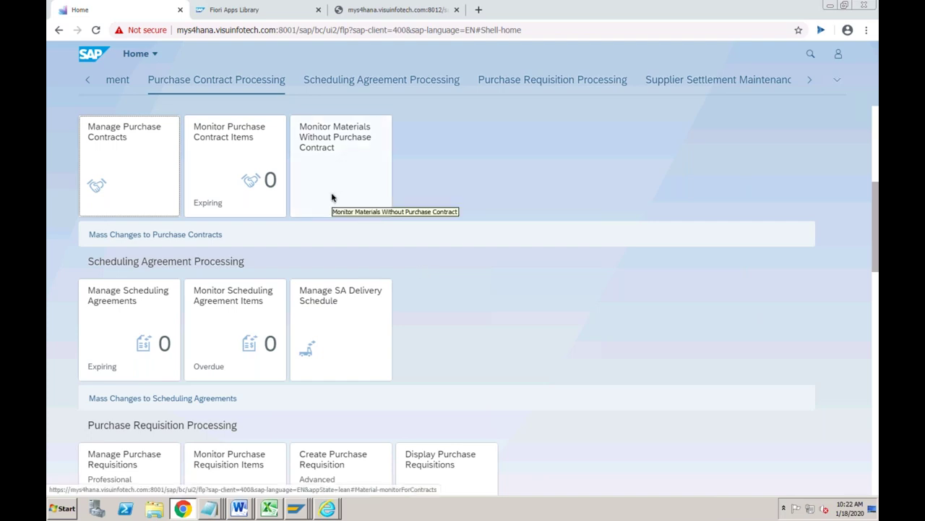
pyautogui.click(389, 81)
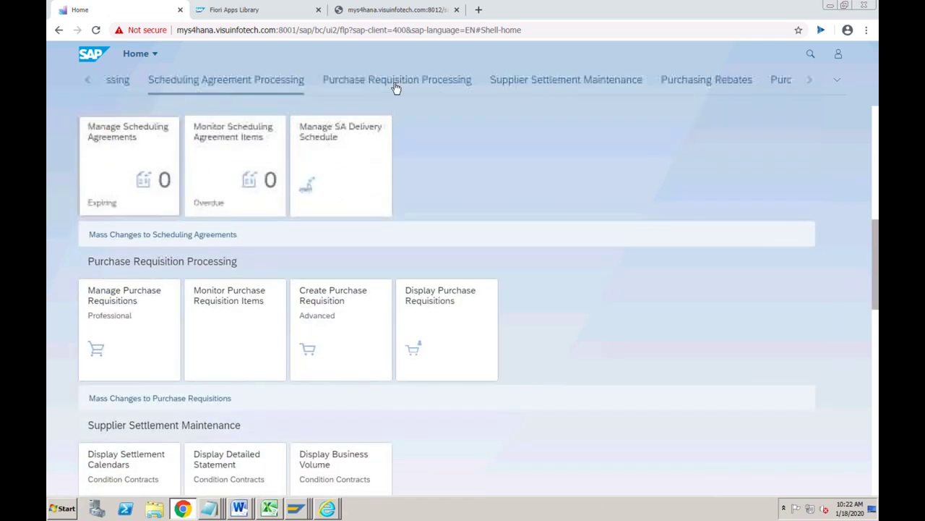
pyautogui.click(427, 77)
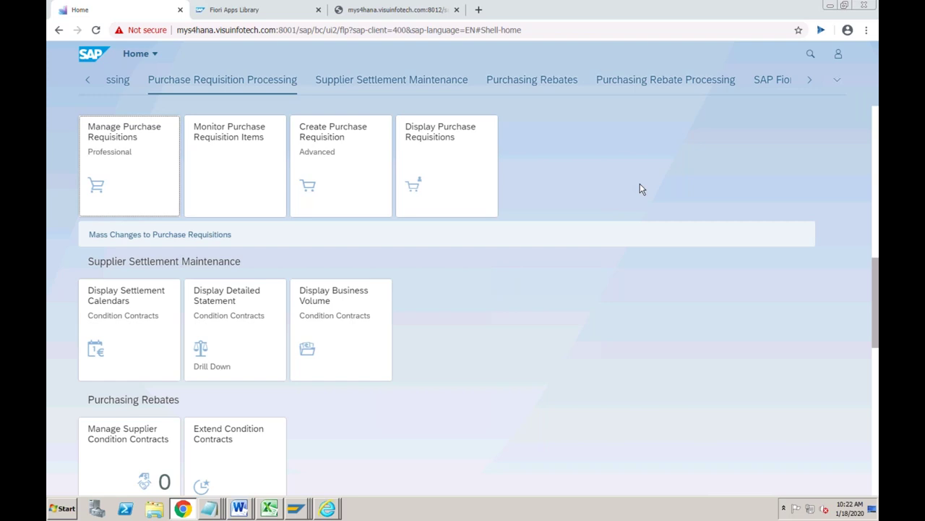
pyautogui.click(839, 56)
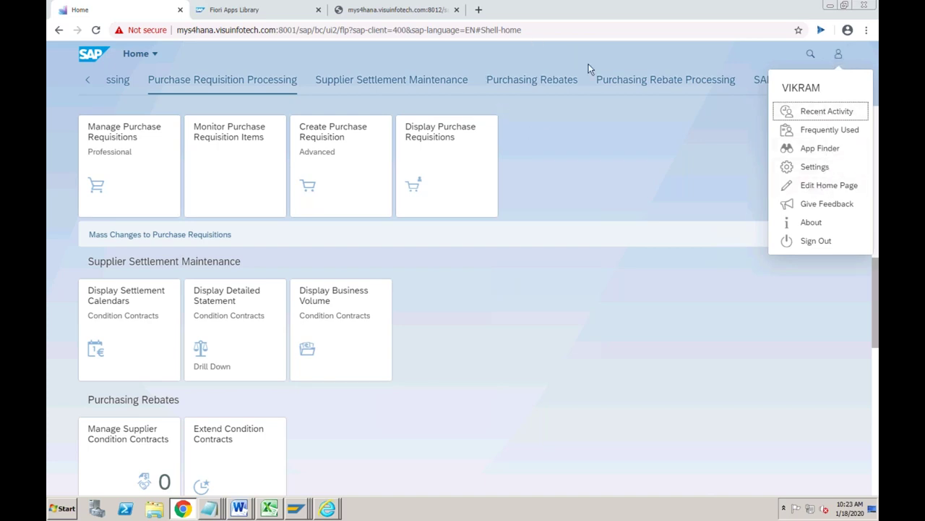
# - In Edit Home Page mode, remove Manage Purchase Requisitions from Purchase Order Processing and save
pyautogui.click(812, 184)
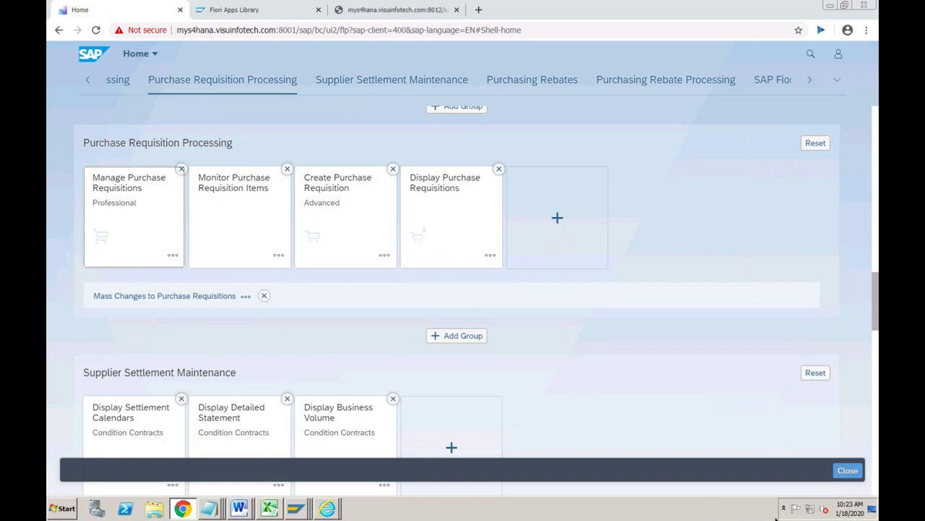
pyautogui.scroll(15, 876, 270)
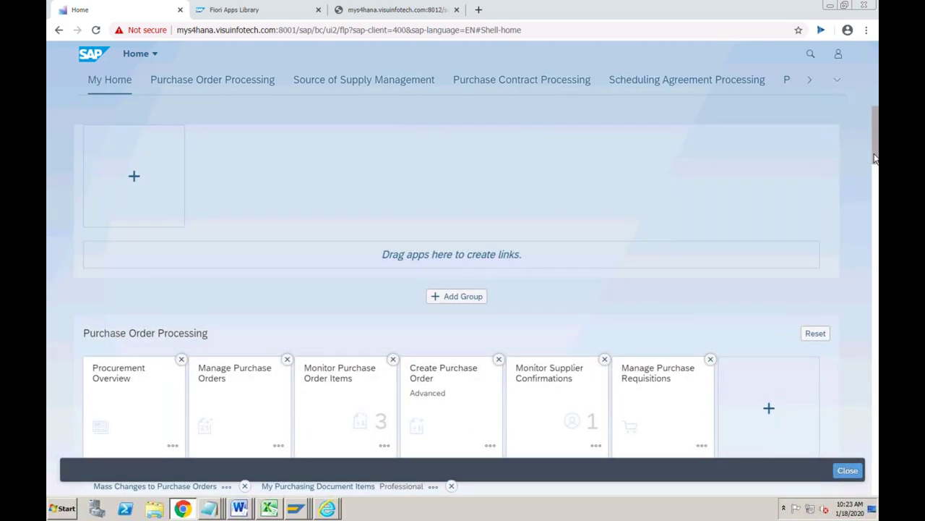
pyautogui.scroll(-3, 772, 217)
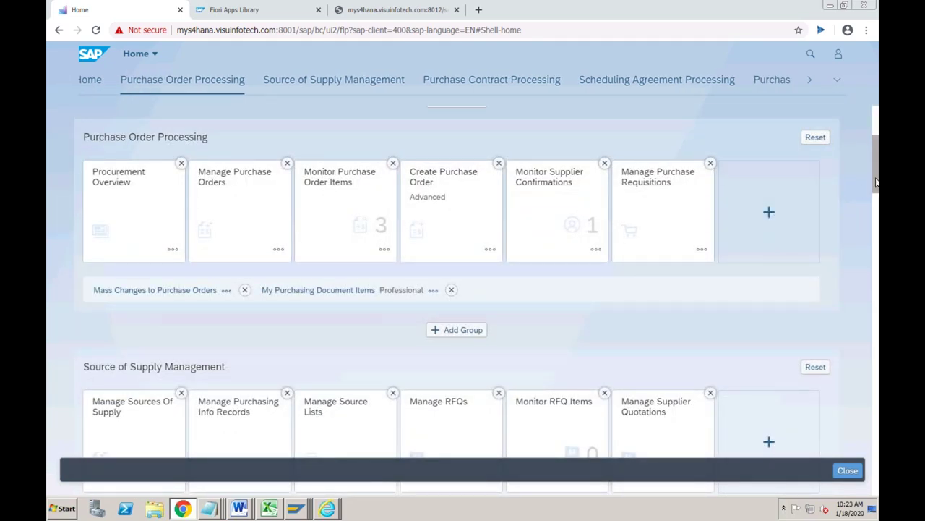
pyautogui.scroll(1, 853, 196)
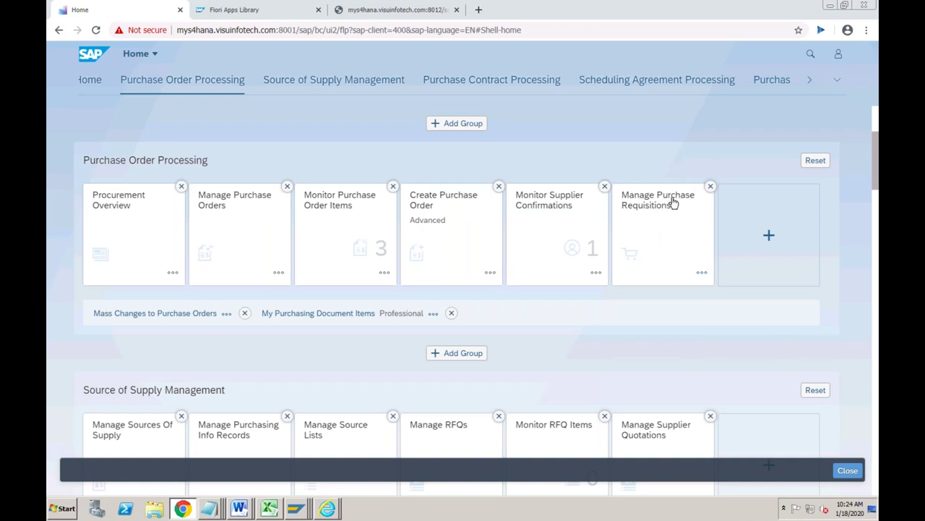
pyautogui.click(711, 186)
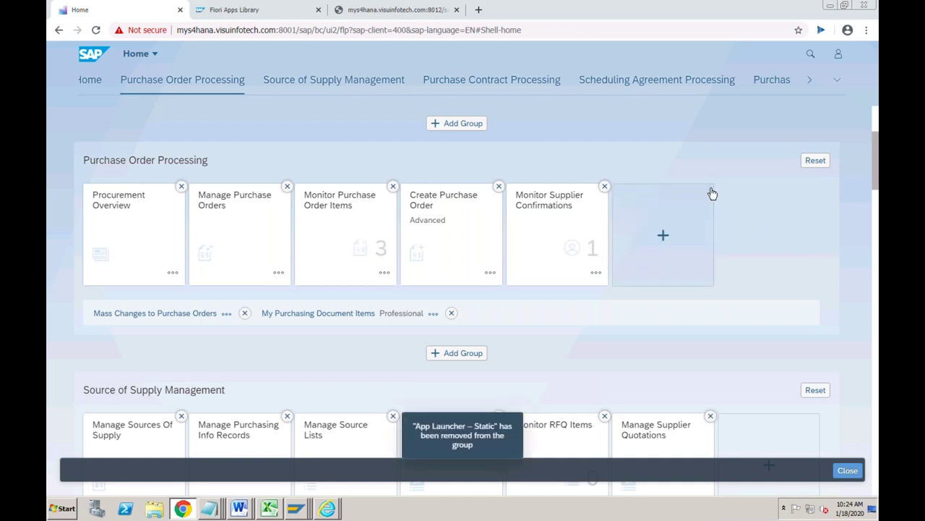
pyautogui.click(849, 471)
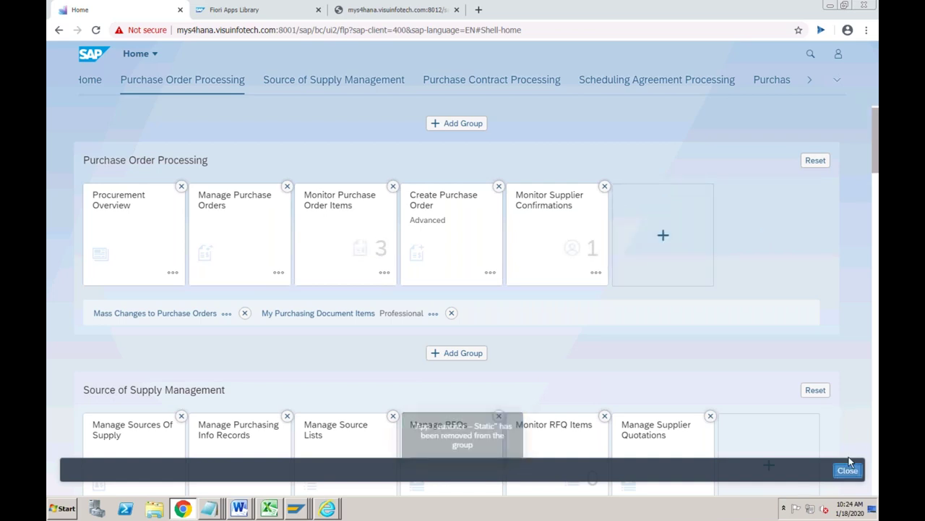
pyautogui.scroll(-15, 831, 387)
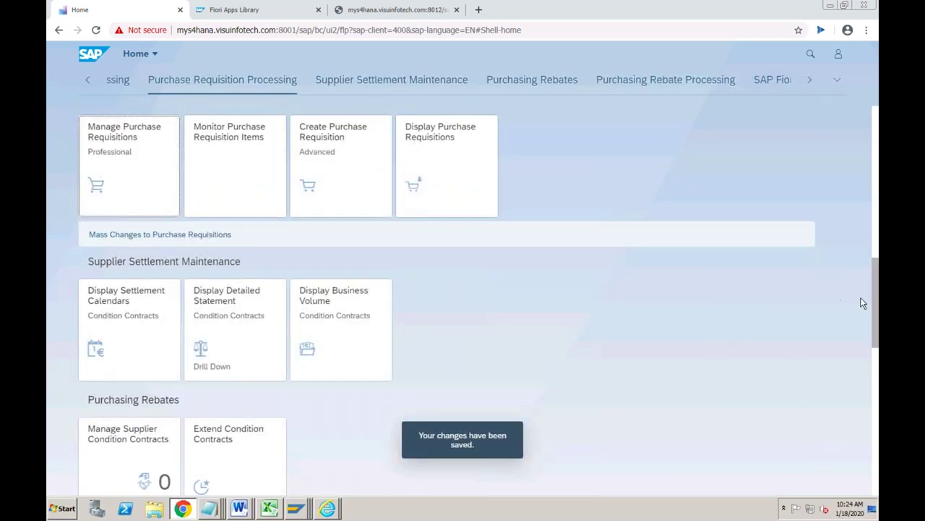
# - Enter Edit Home Page mode and open App Finder from the Purchase Requisition Processing group's + tile
pyautogui.moveTo(876, 286); pyautogui.dragTo(874, 255)
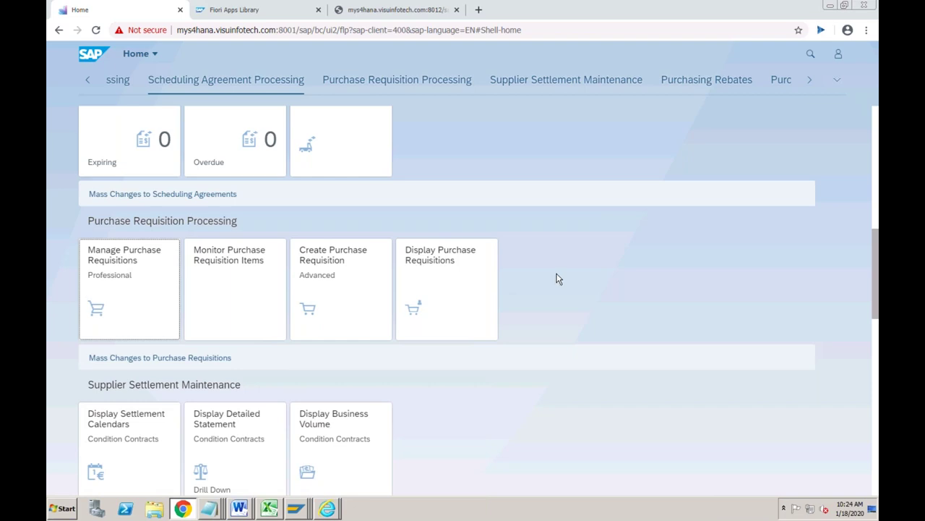
pyautogui.click(837, 58)
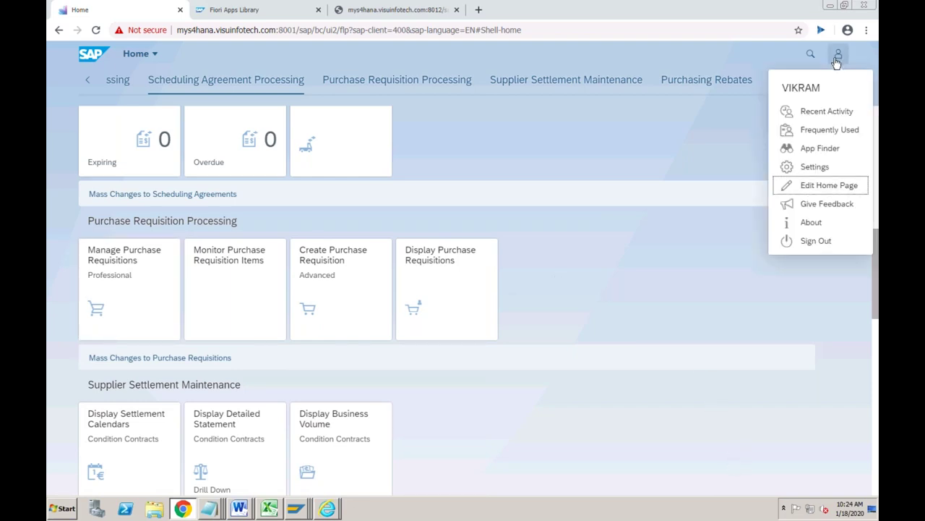
pyautogui.click(821, 186)
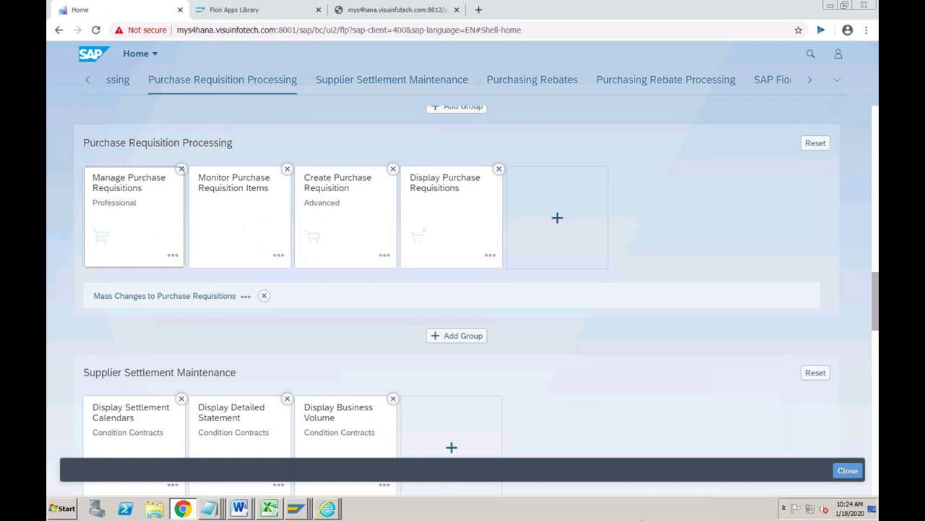
pyautogui.click(562, 226)
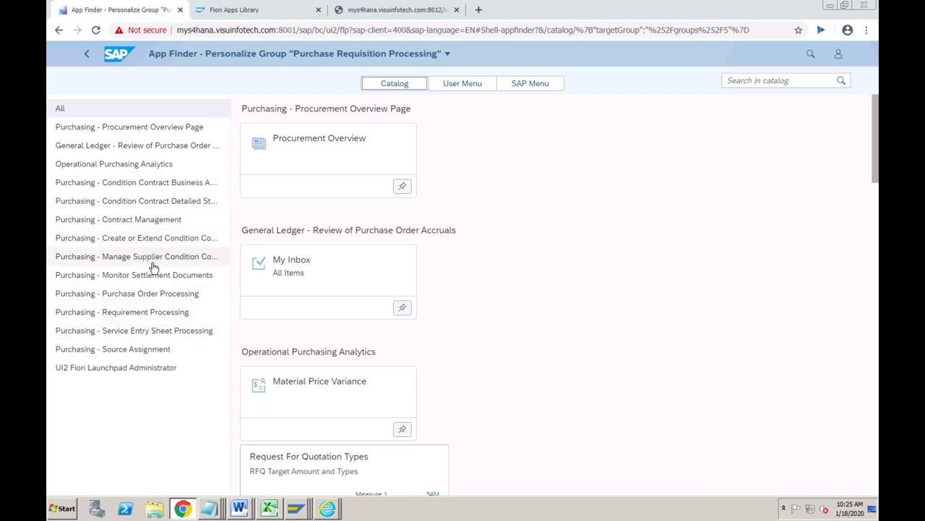
# - Pin Create Purchase Order from the Purchasing - Purchase Order Processing catalog, then go back to the home page
pyautogui.click(149, 295)
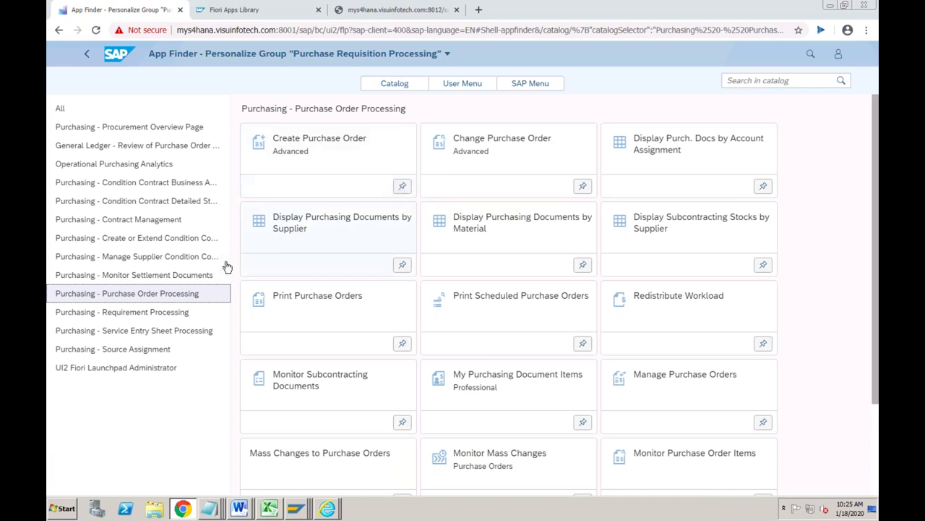
pyautogui.click(403, 187)
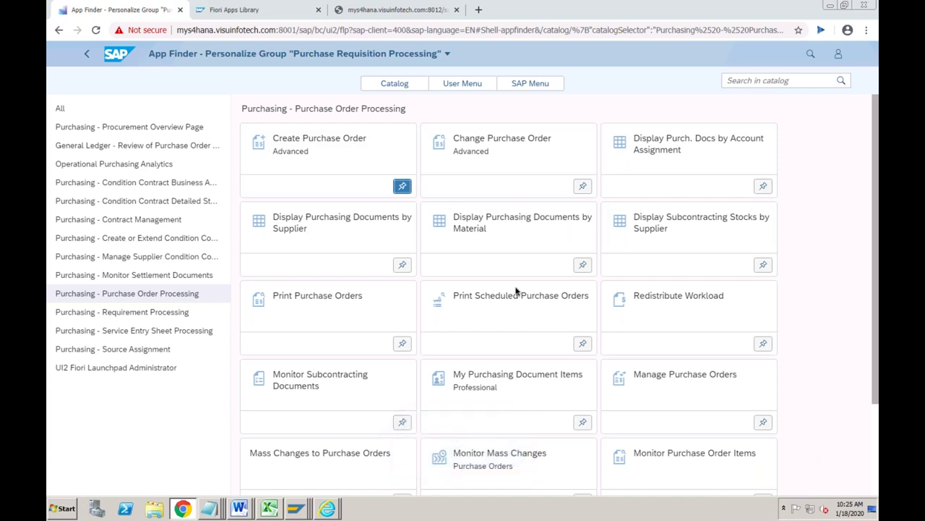
pyautogui.click(85, 55)
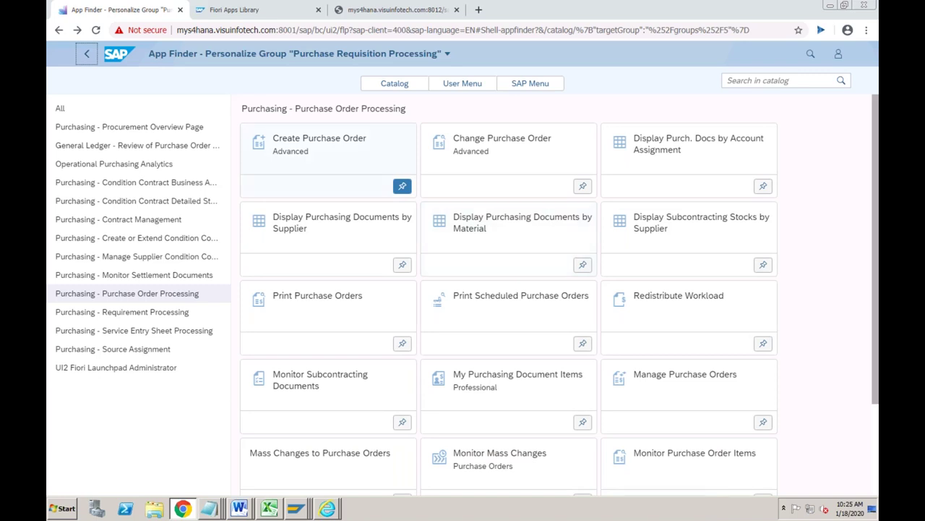
pyautogui.click(86, 55)
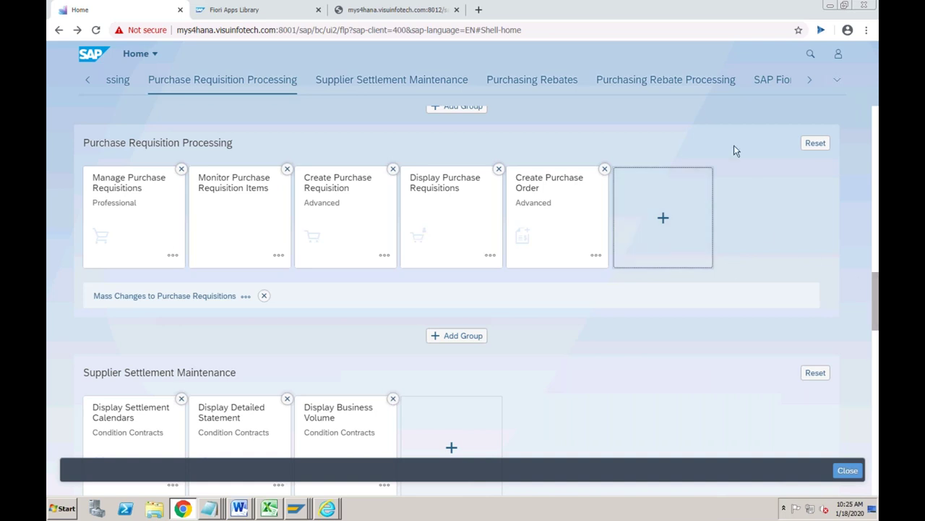
# - Shift the anchor bar left and jump to the Purchase Order Processing group
pyautogui.click(90, 81)
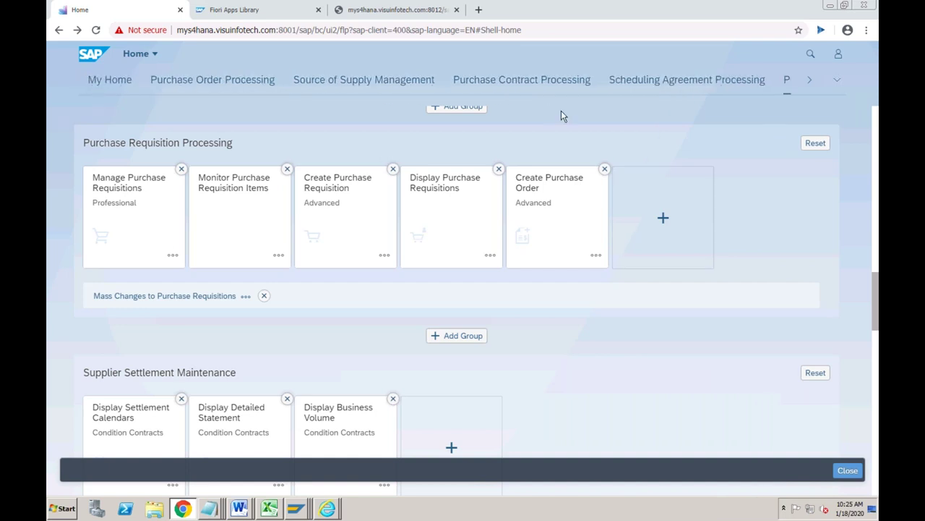
pyautogui.click(253, 83)
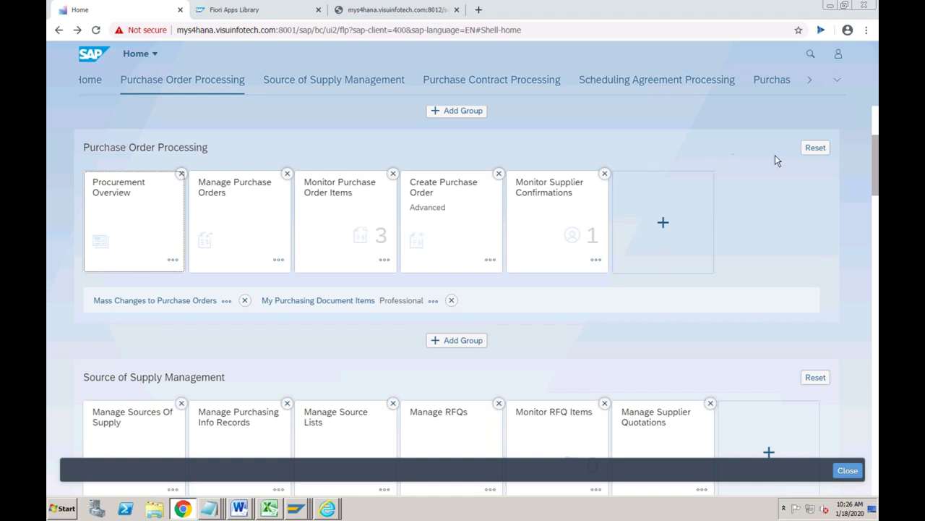
# - Reset Purchase Order Processing, remove Manage Purchase Requisitions, then reset again to restore all six tiles
pyautogui.click(821, 155)
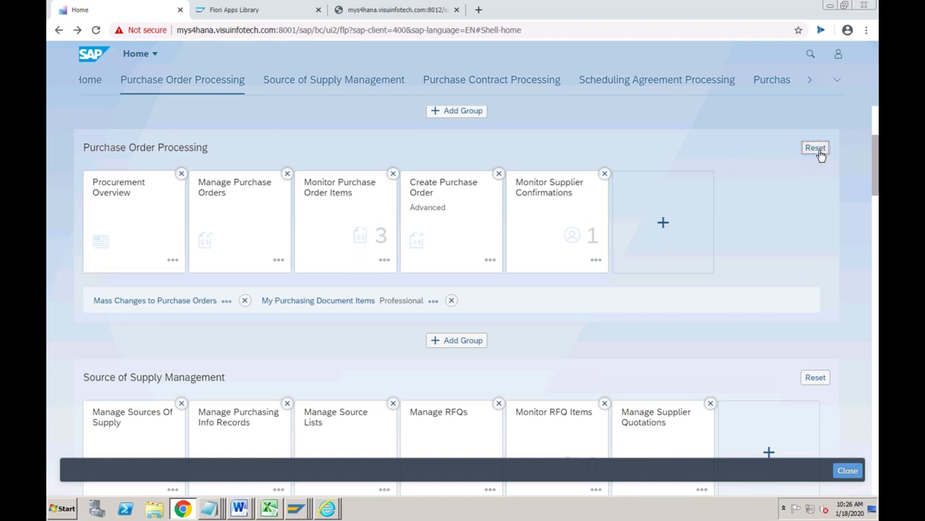
pyautogui.click(543, 295)
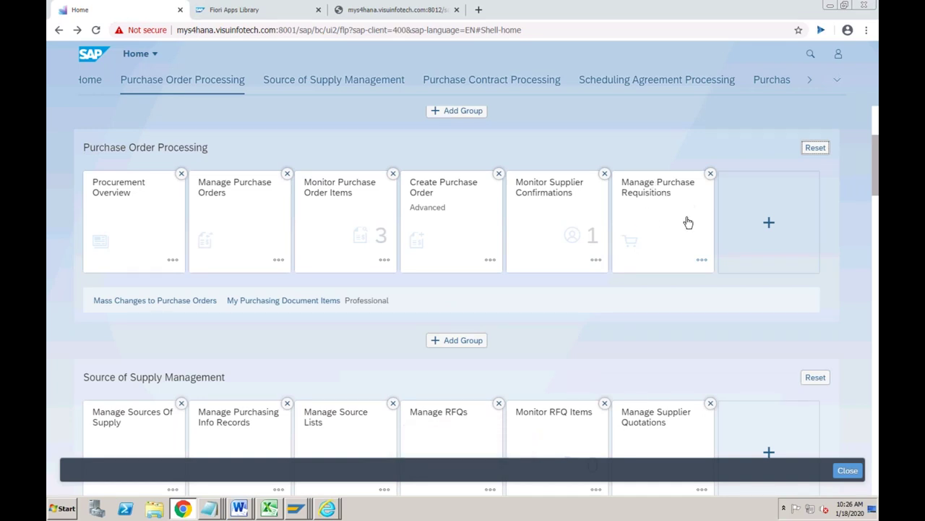
pyautogui.click(709, 174)
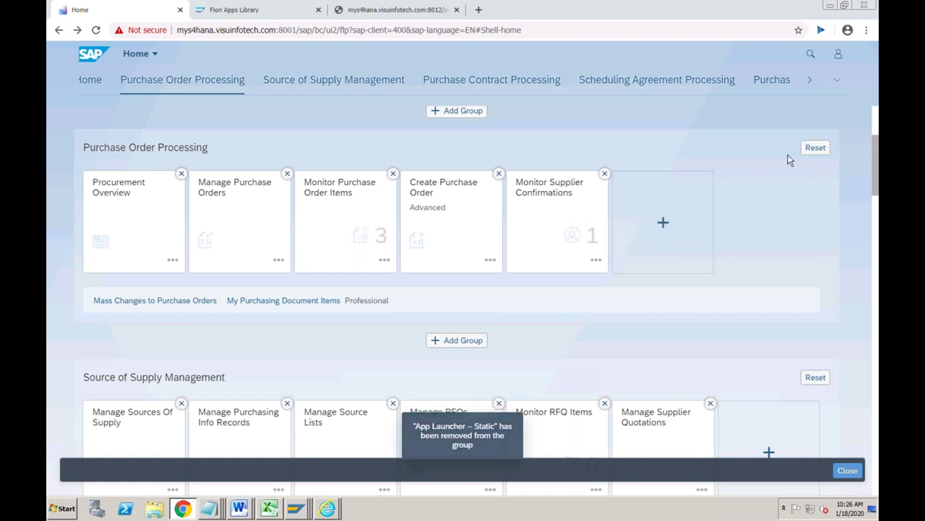
pyautogui.click(816, 148)
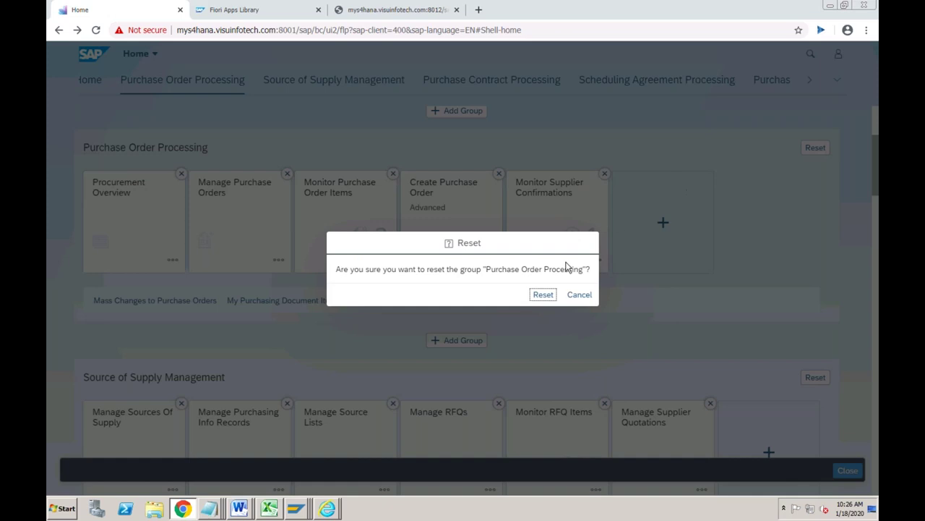
pyautogui.click(543, 294)
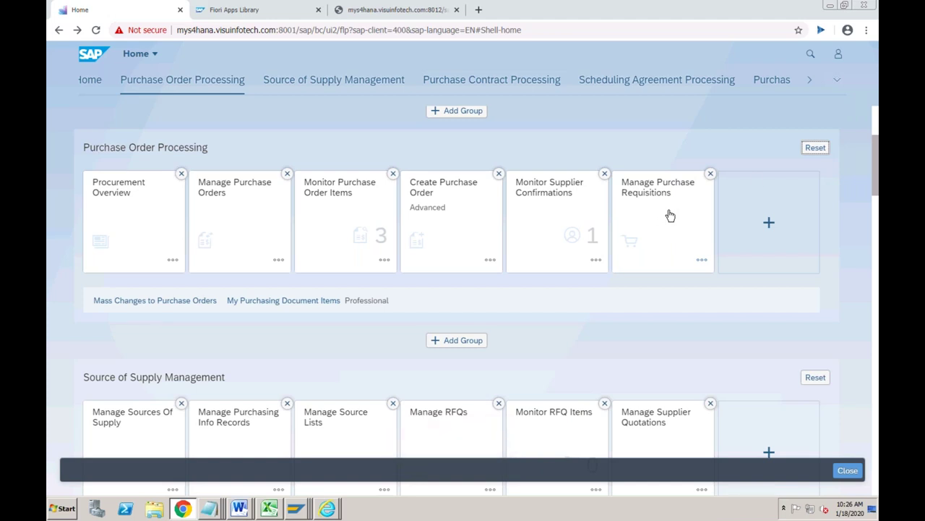
pyautogui.scroll(3, 877, 129)
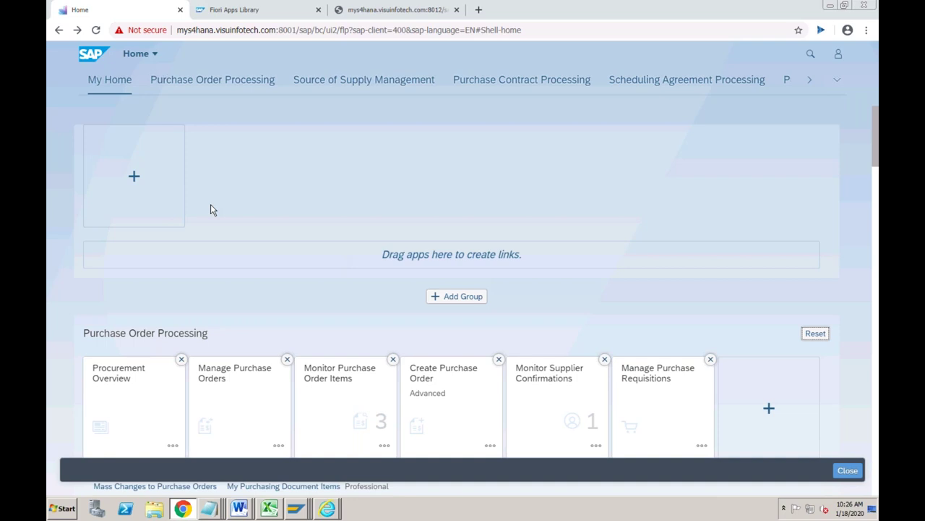
# - Add a new group named 'Favourites' and open App Finder from its + tile
pyautogui.click(452, 297)
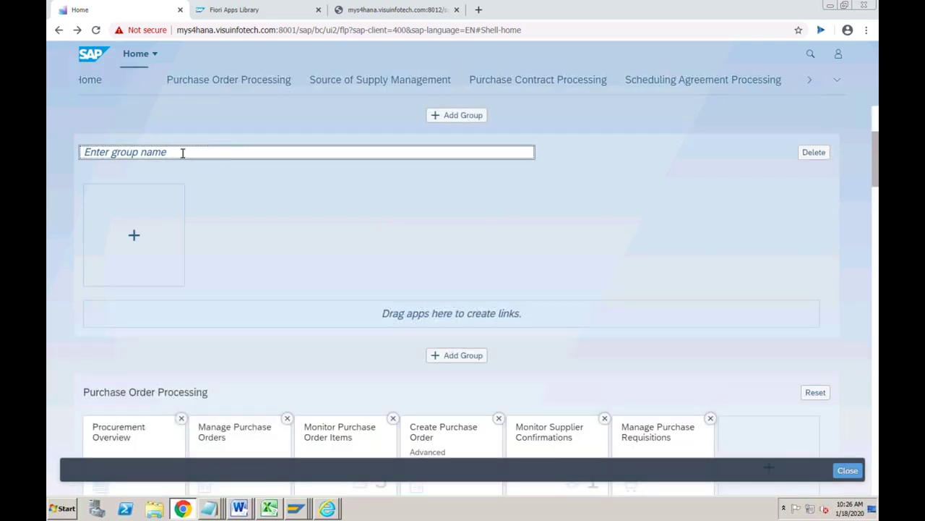
pyautogui.write('Fav')
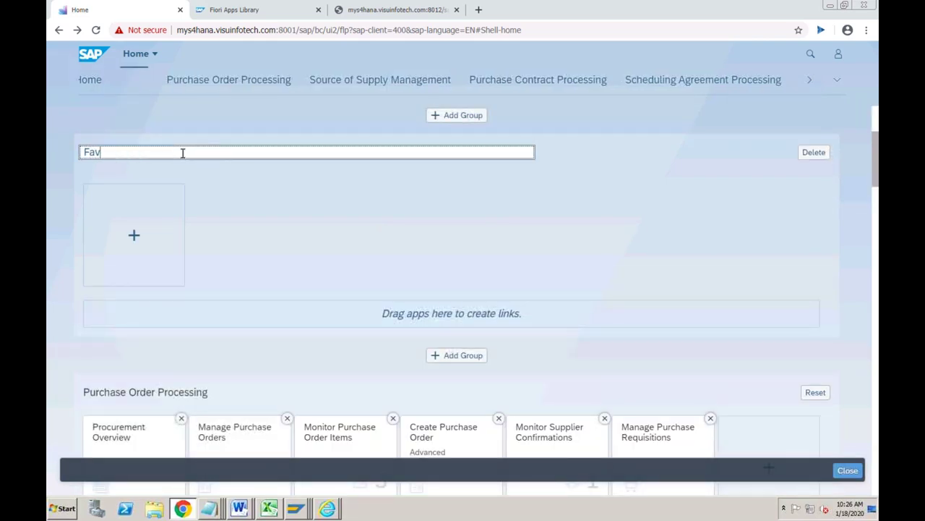
pyautogui.write('ourites')
pyautogui.press('Return')
pyautogui.click(133, 226)
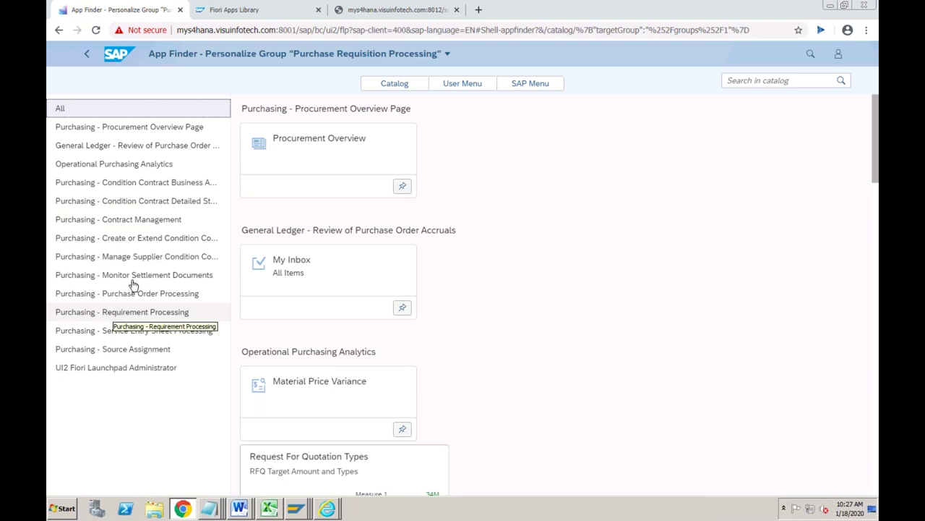
# - Pin the Procurement Overview tile from the App Finder catalog to the group
pyautogui.click(403, 188)
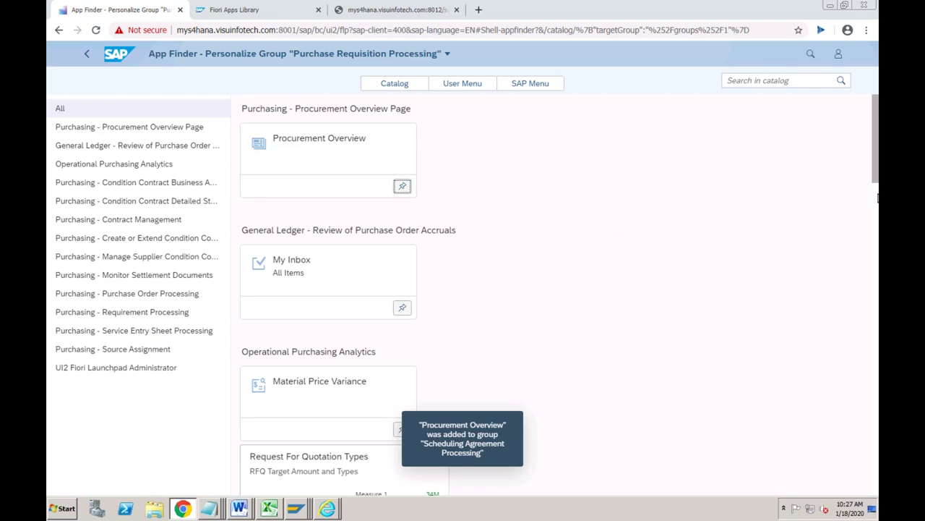
pyautogui.click(877, 198)
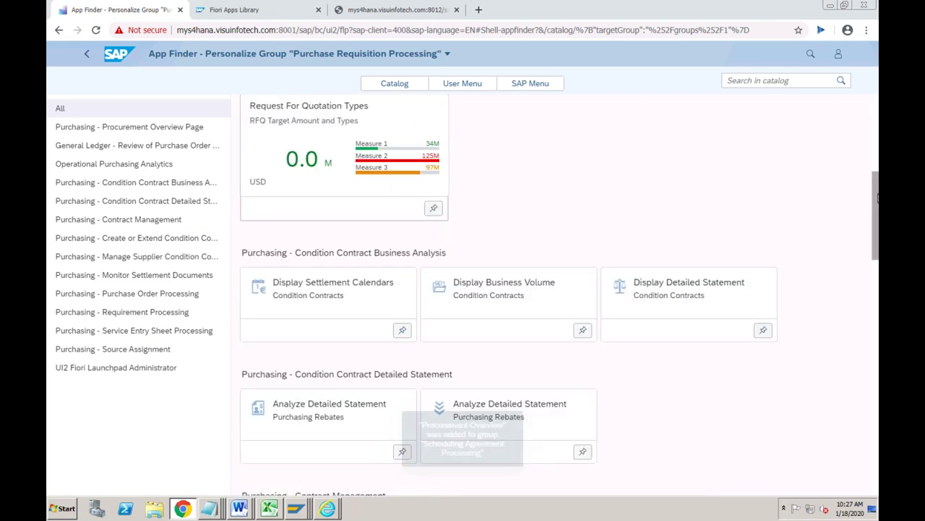
pyautogui.click(875, 284)
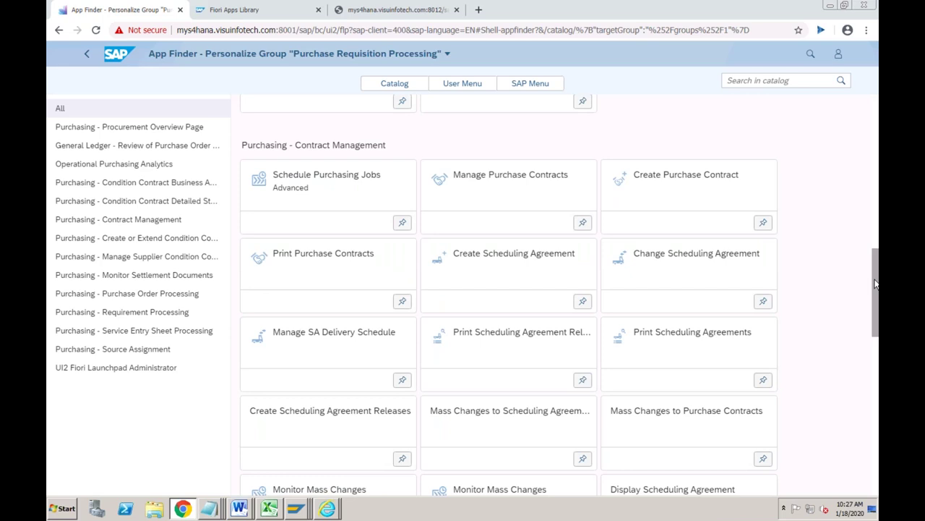
pyautogui.click(874, 349)
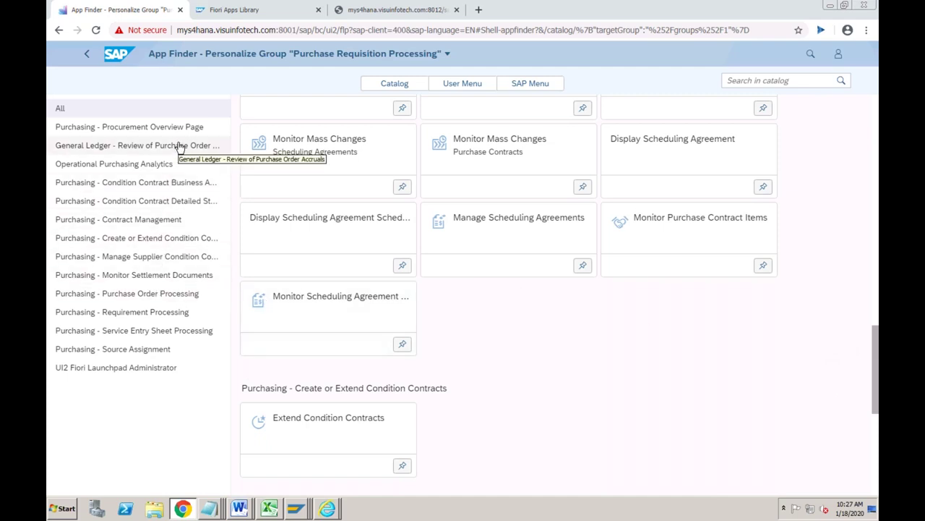
# - Pin Create Purchase Requisition and Display Purchase Requisitions from Purchasing - Requirement Processing
pyautogui.click(154, 318)
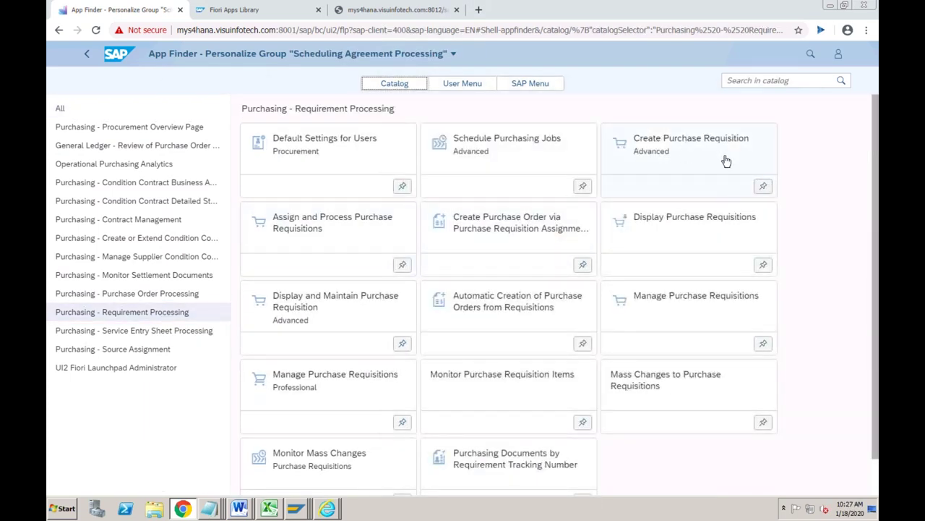
pyautogui.click(763, 187)
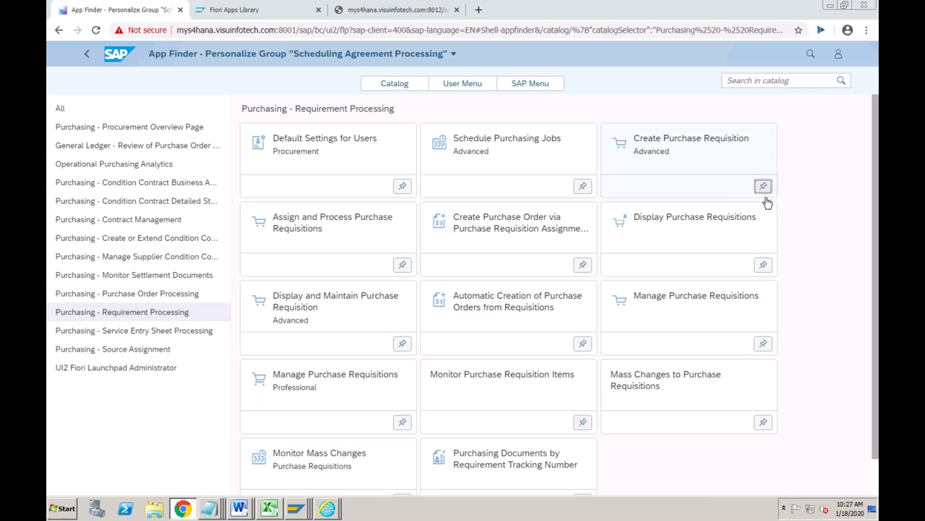
pyautogui.click(764, 265)
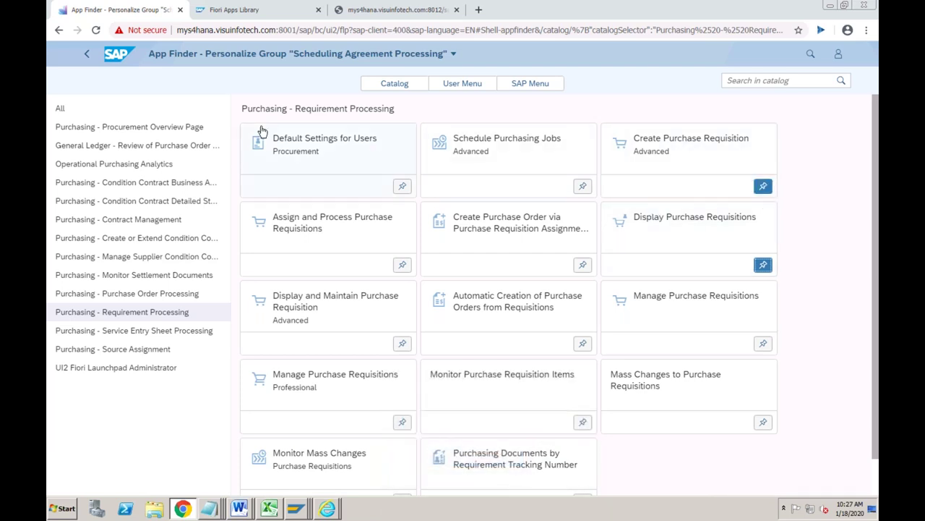
pyautogui.click(87, 53)
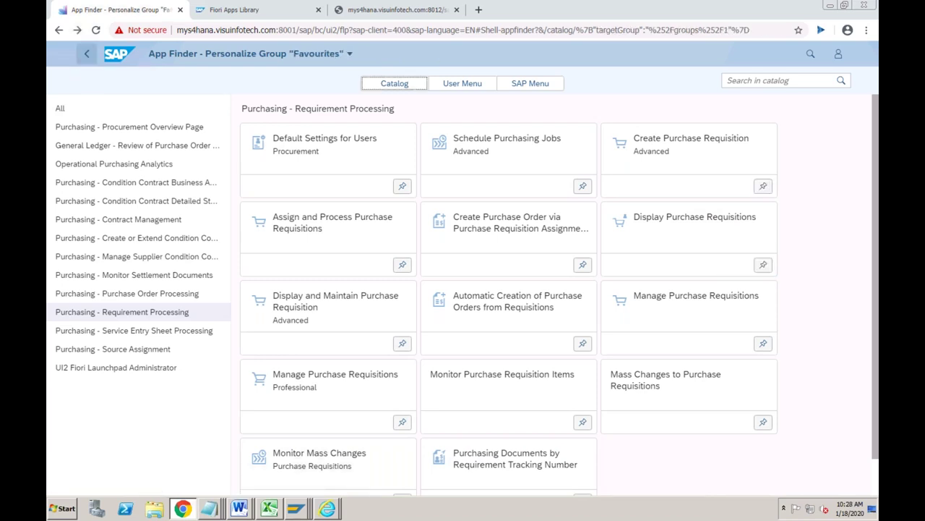
# - Pin Procurement Overview to the Favourites group from App Finder
pyautogui.click(86, 54)
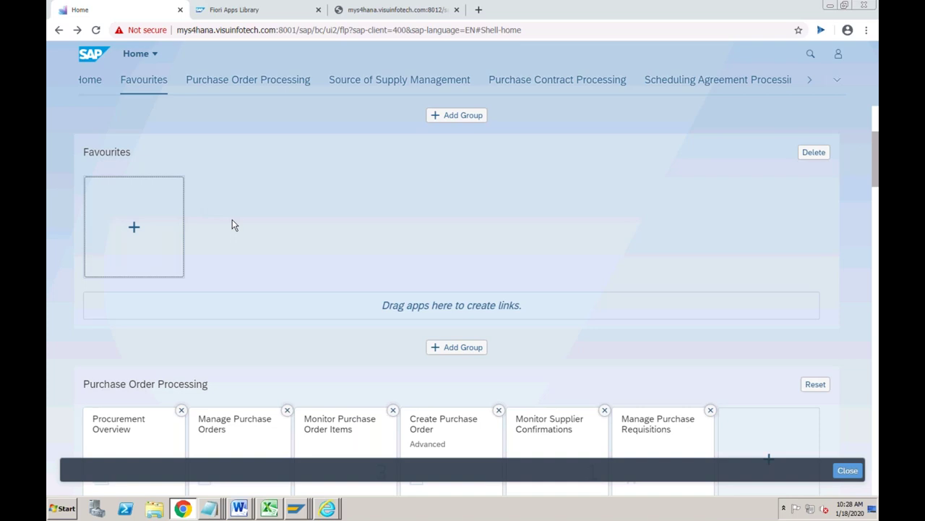
pyautogui.click(134, 226)
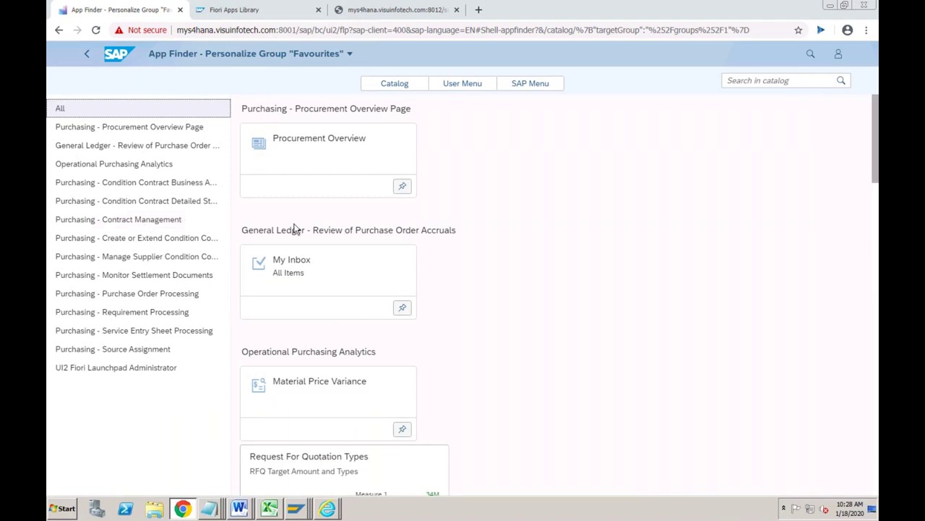
pyautogui.click(403, 187)
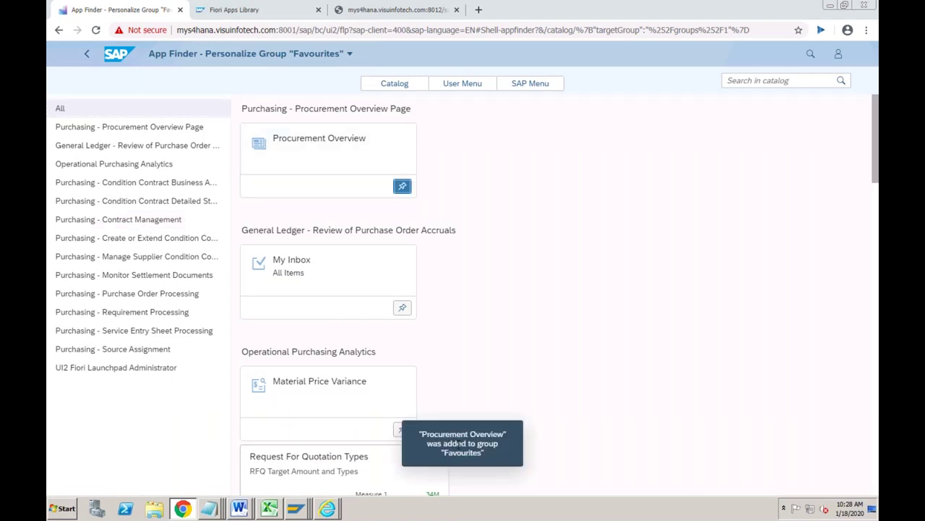
pyautogui.click(87, 55)
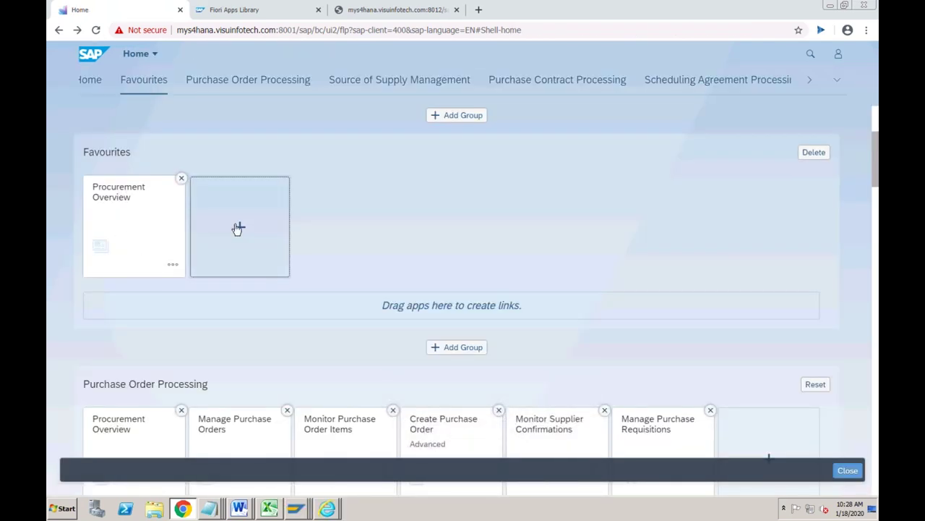
# - Pin My Inbox and Material Price Variance to Favourites and return home
pyautogui.click(239, 227)
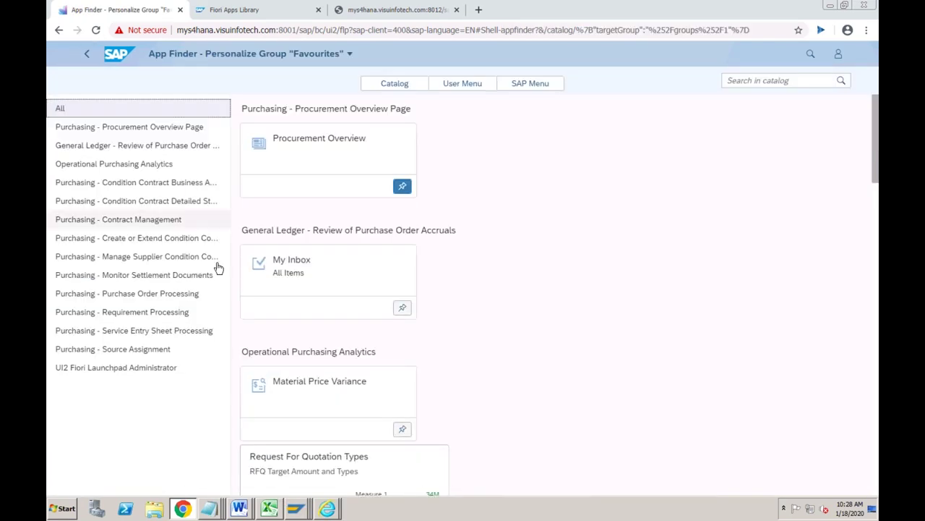
pyautogui.click(404, 309)
pyautogui.click(403, 428)
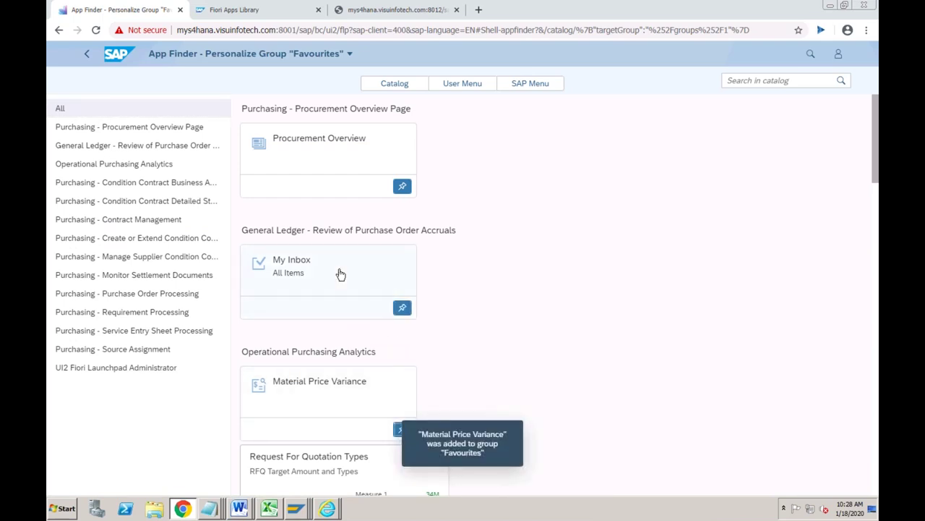
pyautogui.click(87, 54)
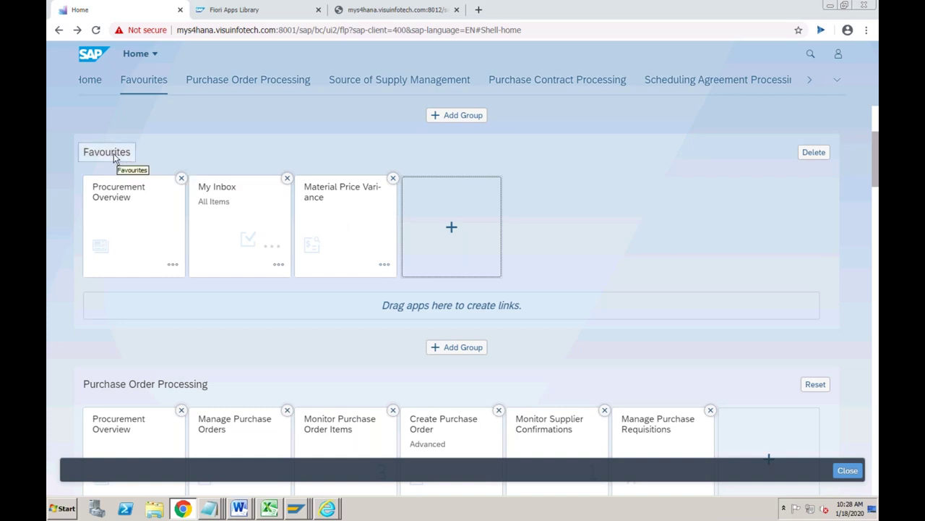
# - Save the home page edits so Favourites holds its three tiles
pyautogui.click(360, 11)
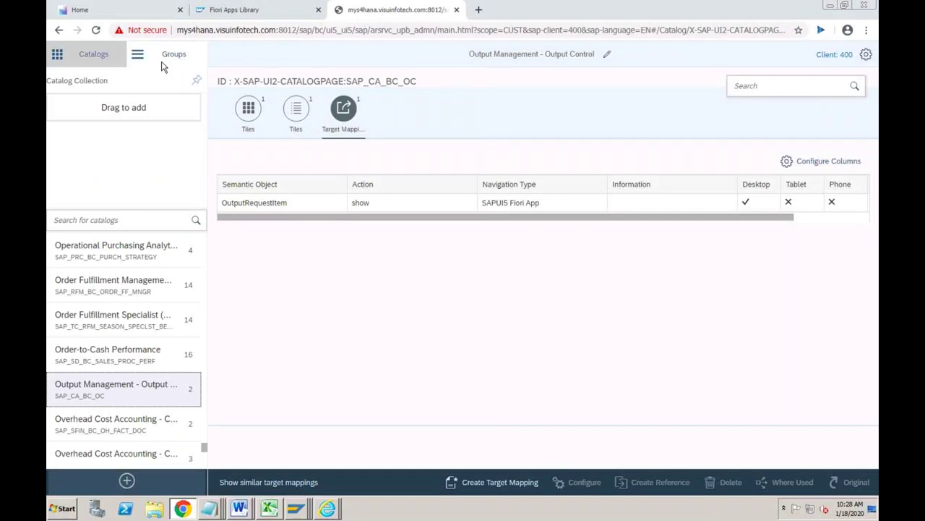
pyautogui.click(144, 15)
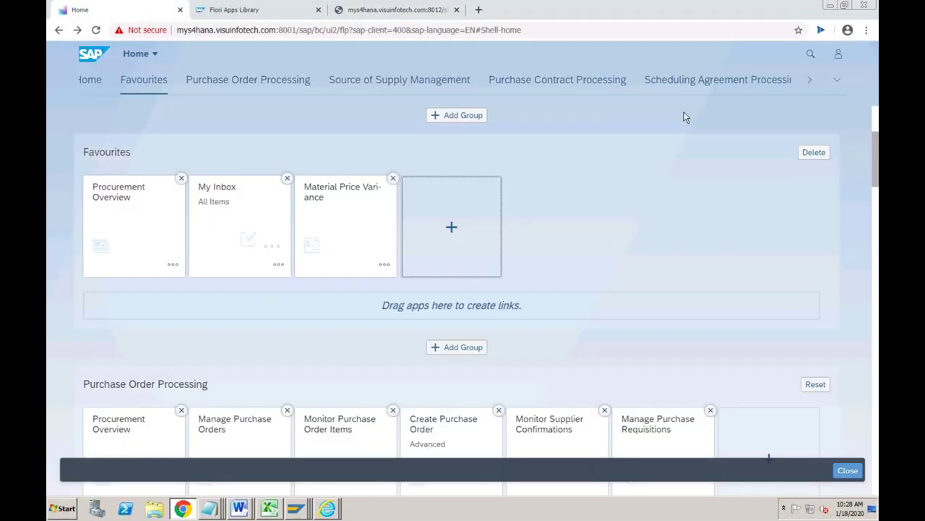
pyautogui.click(840, 63)
pyautogui.click(849, 474)
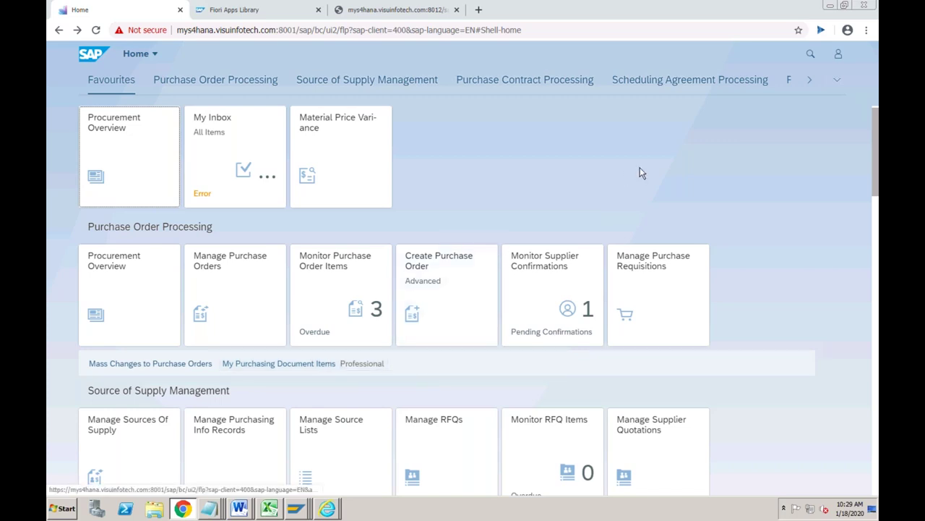
pyautogui.click(839, 55)
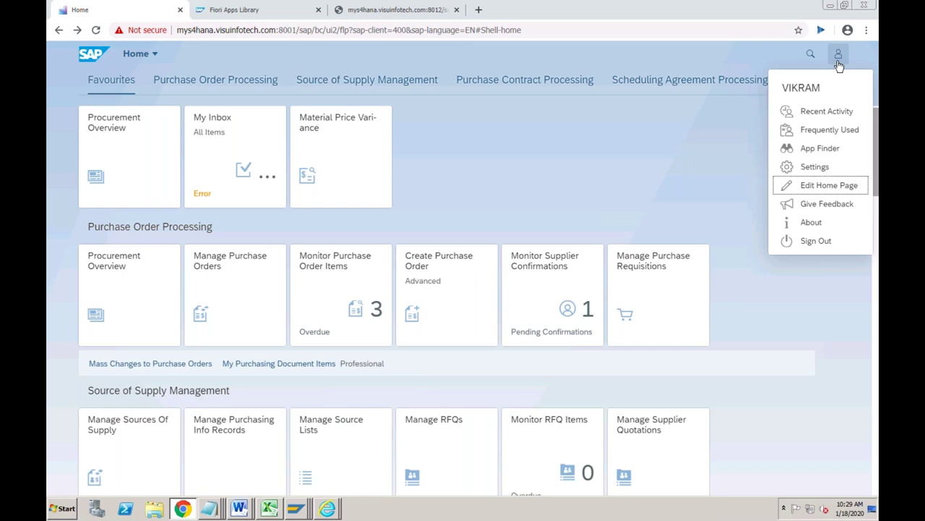
pyautogui.click(817, 167)
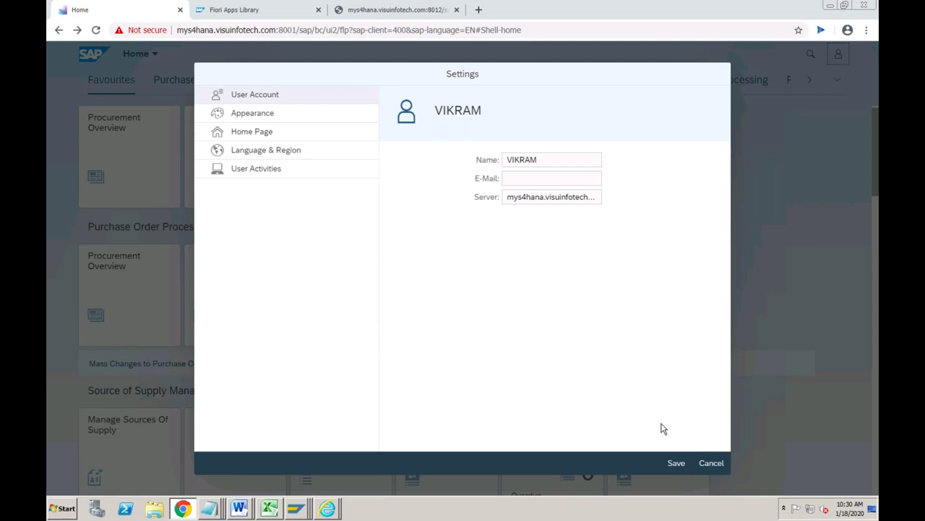
pyautogui.press('Escape')
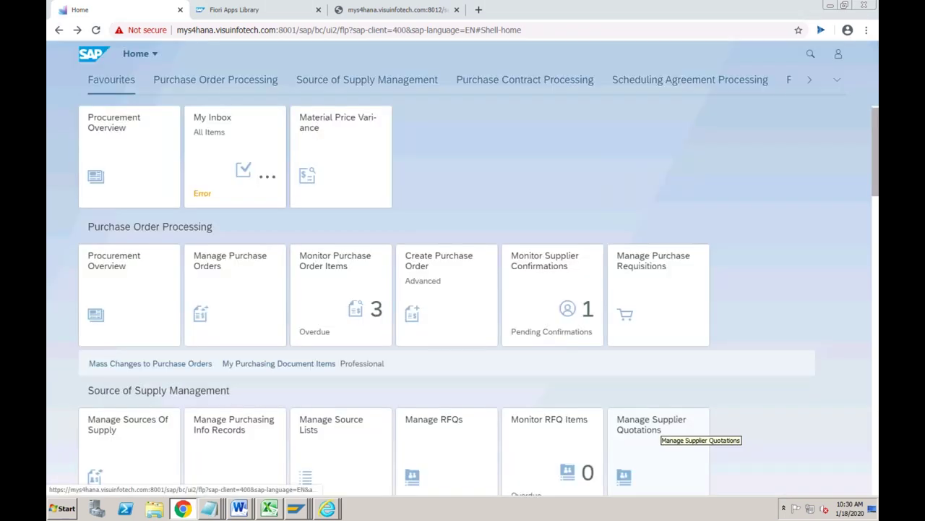
# - Change the appearance theme to SAP High Contrast White in user Settings and save
pyautogui.click(838, 53)
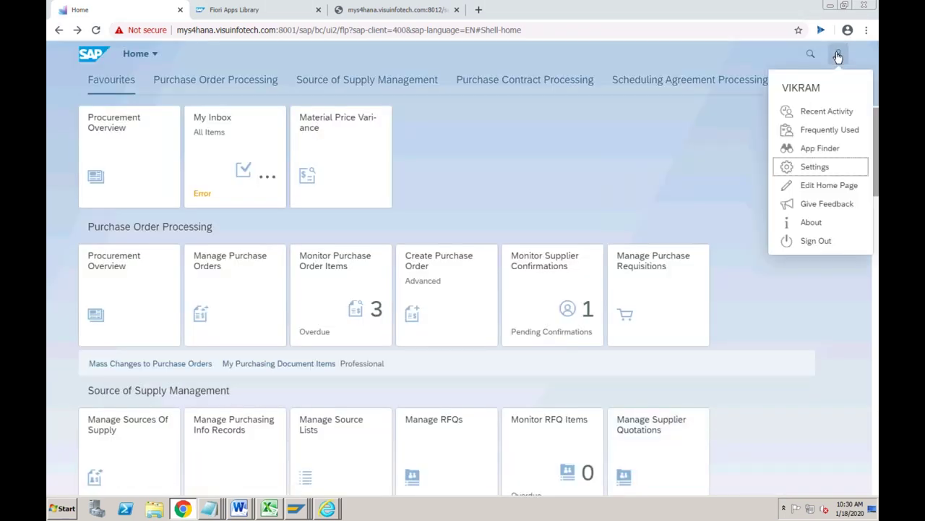
pyautogui.click(814, 167)
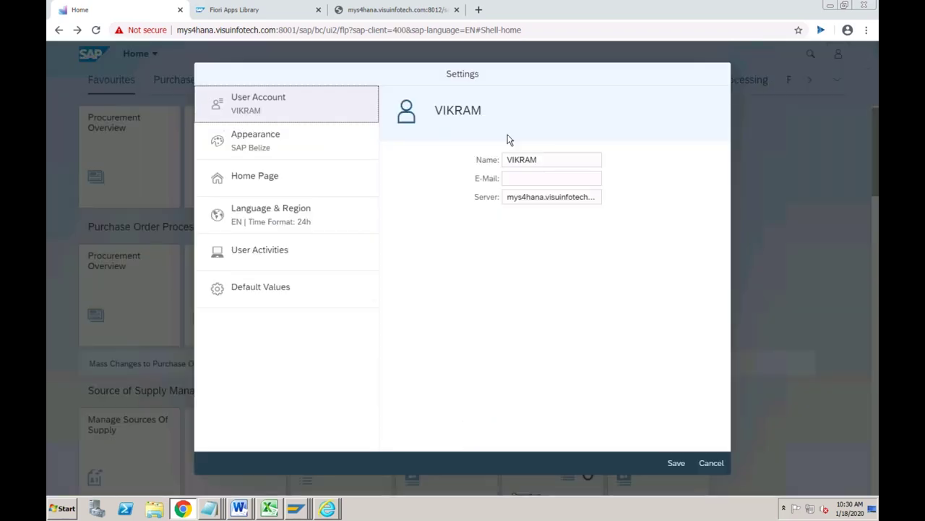
pyautogui.click(278, 145)
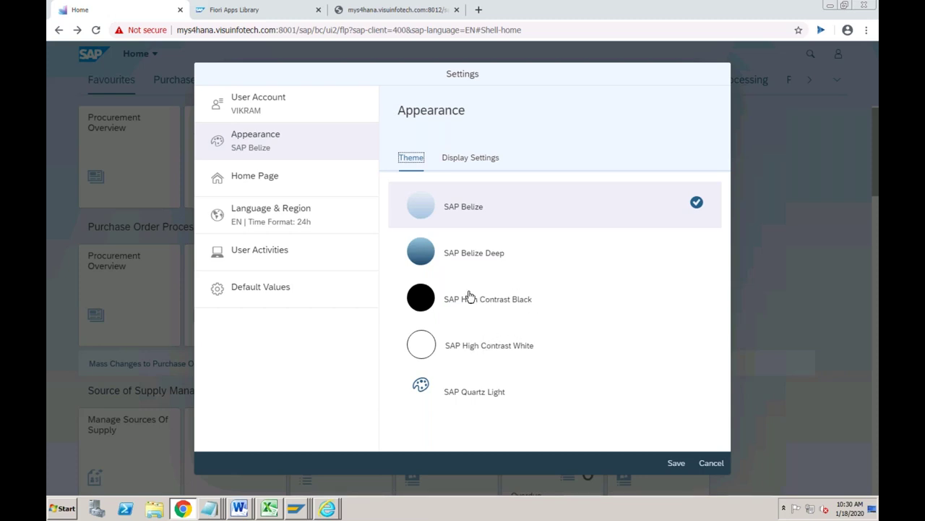
pyautogui.click(465, 351)
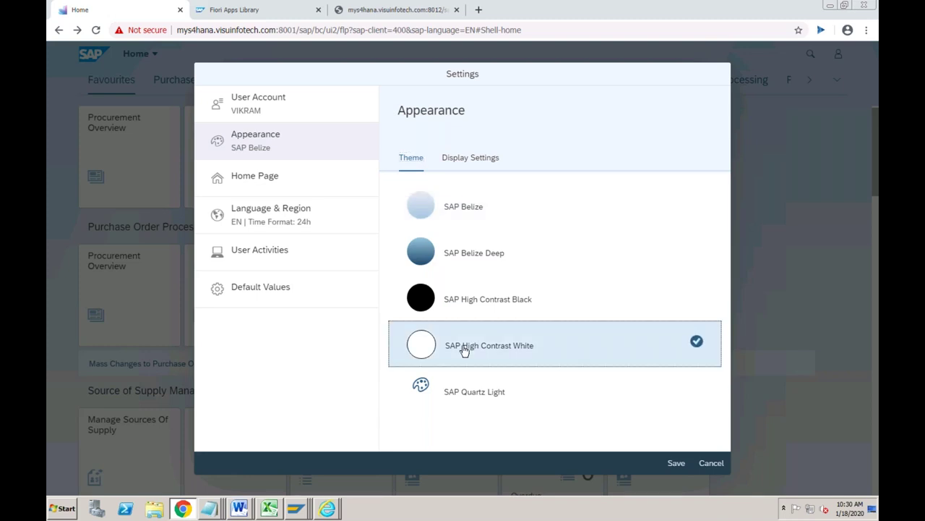
pyautogui.click(675, 464)
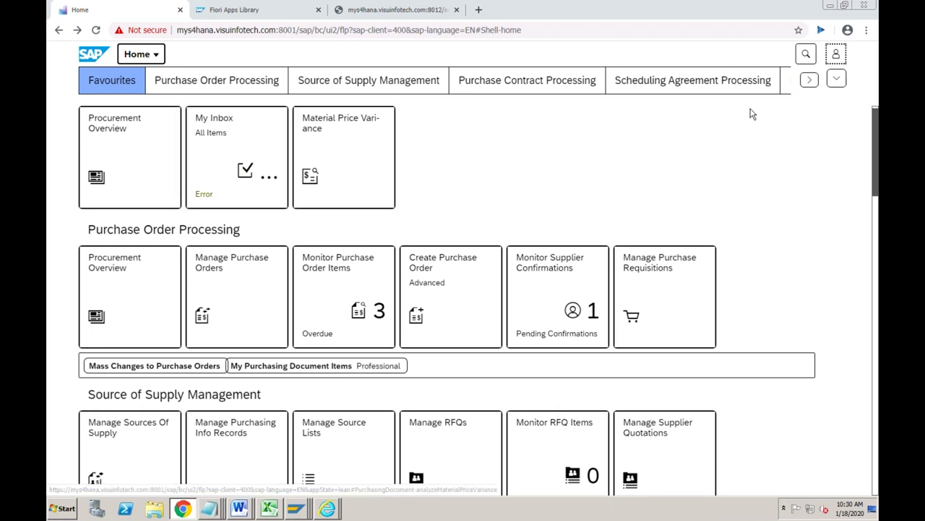
# - Set the Home Page display option to 'Show one group at a time' and save
pyautogui.click(837, 55)
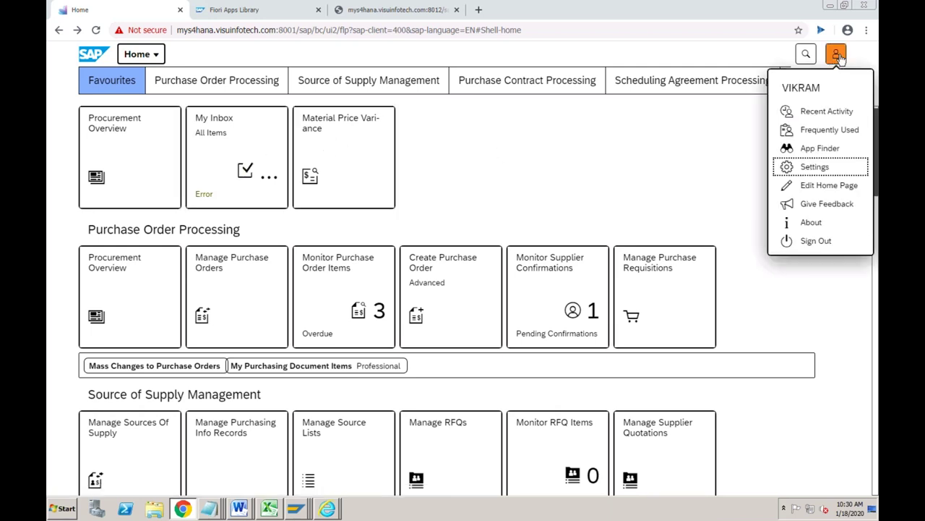
pyautogui.click(826, 168)
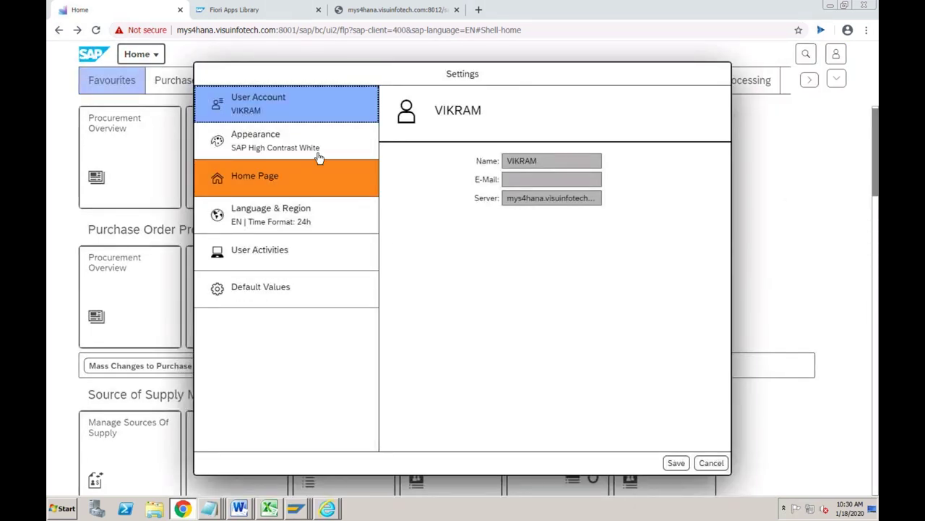
pyautogui.click(277, 142)
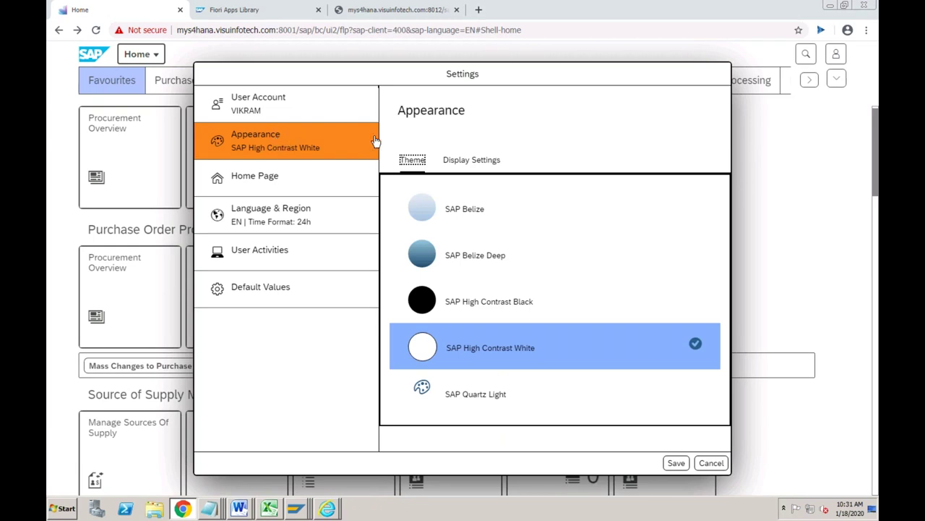
pyautogui.click(463, 161)
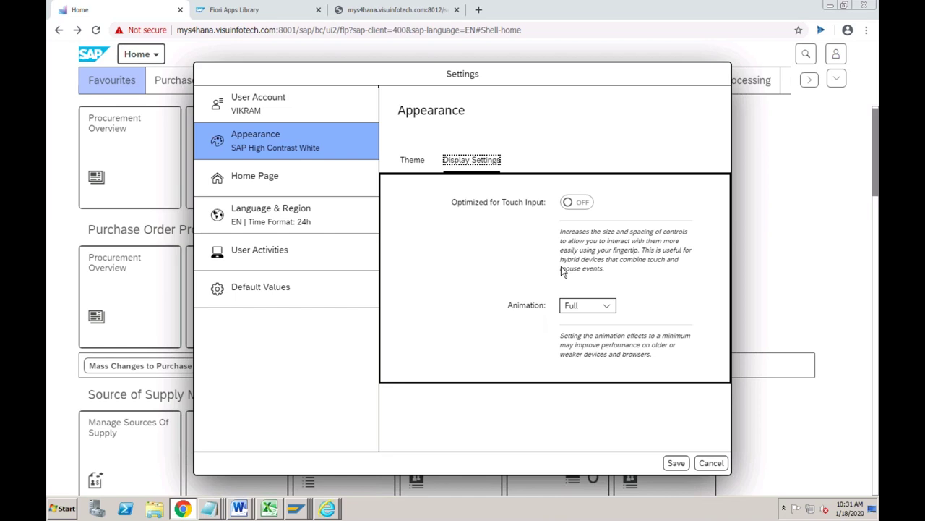
pyautogui.click(294, 188)
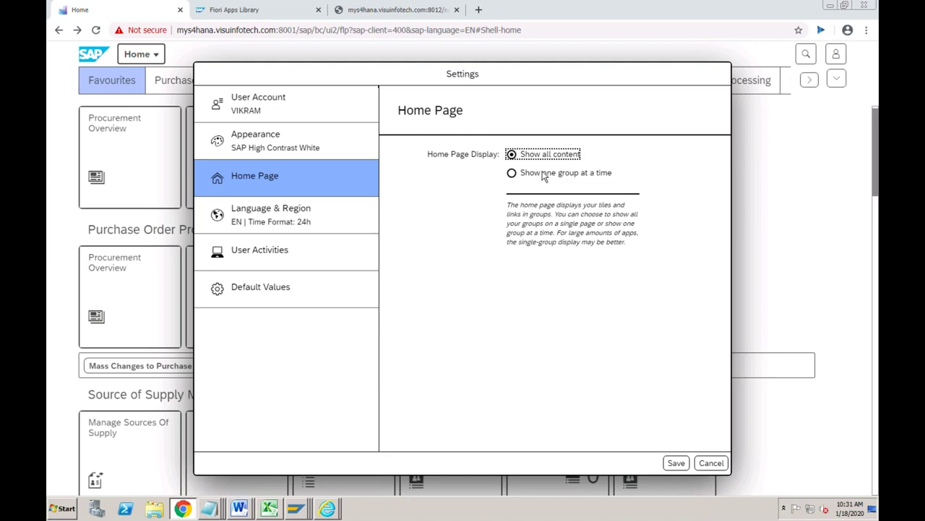
pyautogui.click(511, 176)
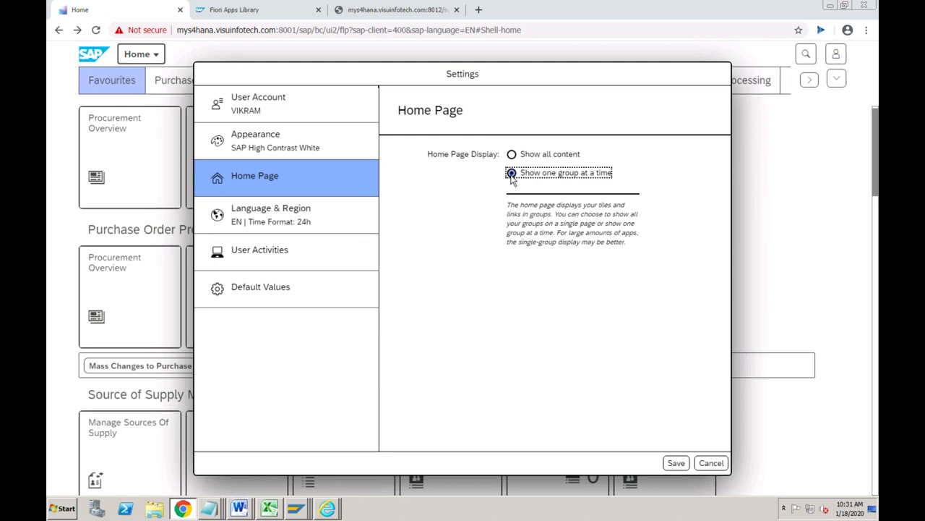
pyautogui.click(677, 463)
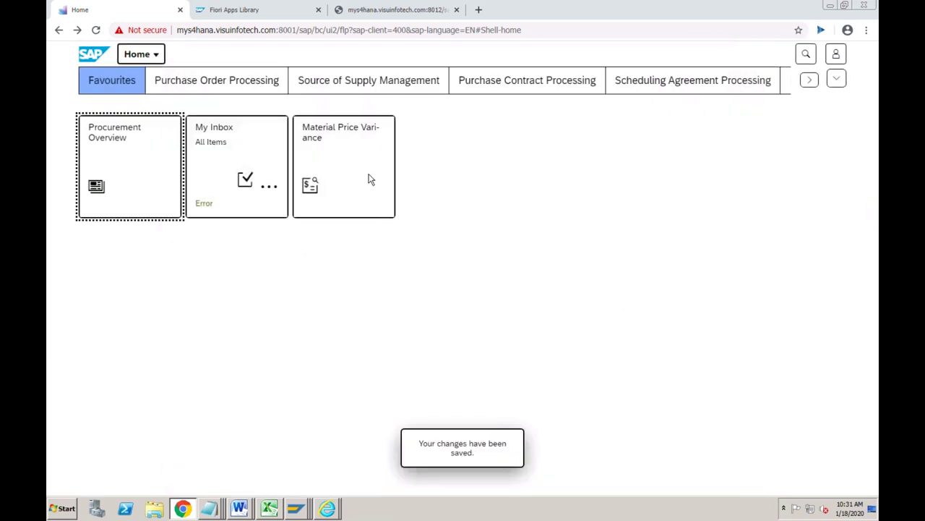
# - Move through Purchase Order Processing and Source of Supply Management to Purchase Contract Processing
pyautogui.click(251, 80)
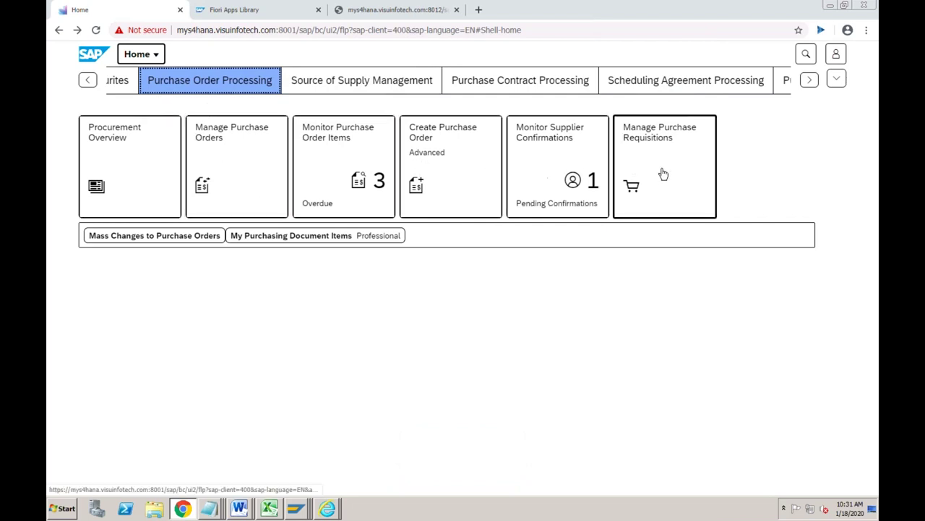
pyautogui.click(424, 82)
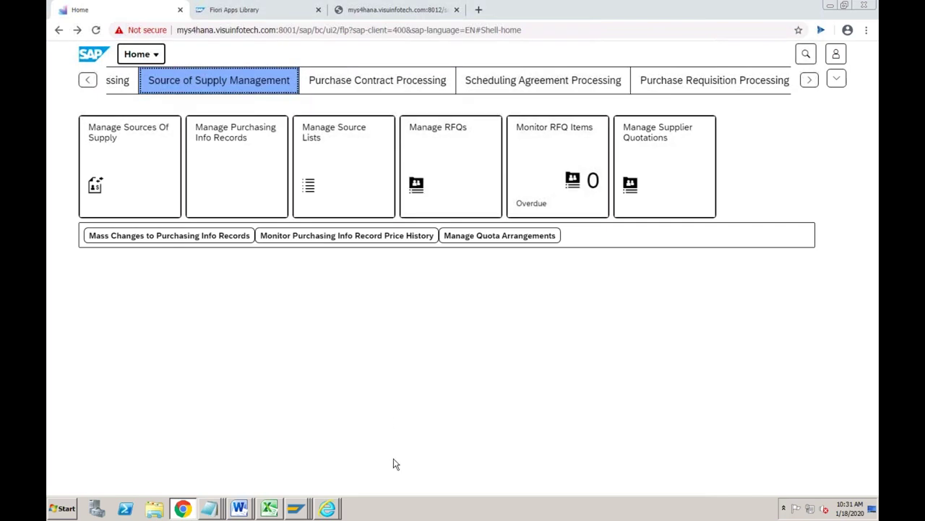
pyautogui.click(347, 86)
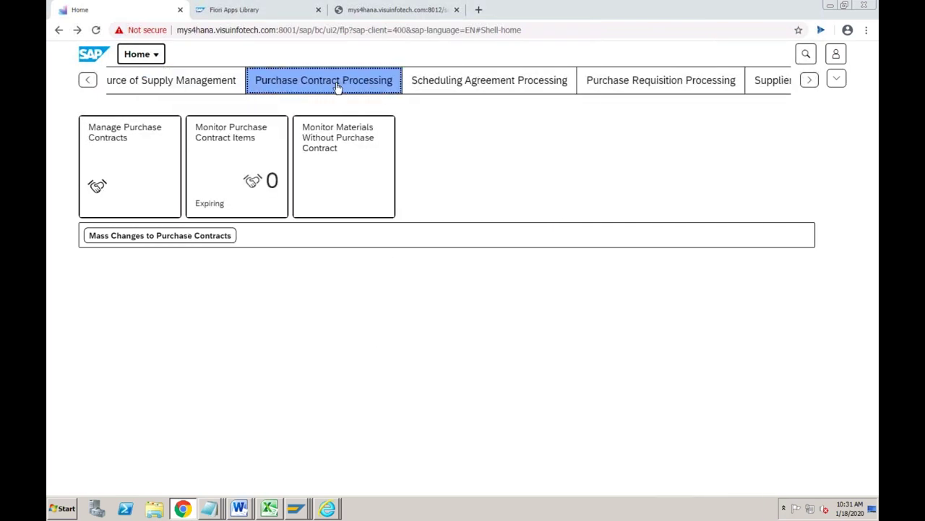
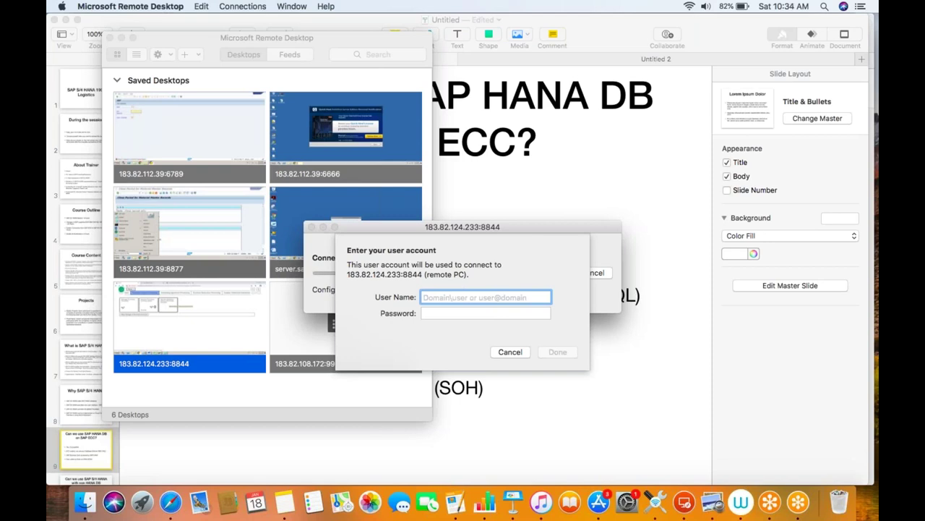
# - Sign in to the remote PC with the user name and password, then accept the unverified certificate
pyautogui.write('vik')
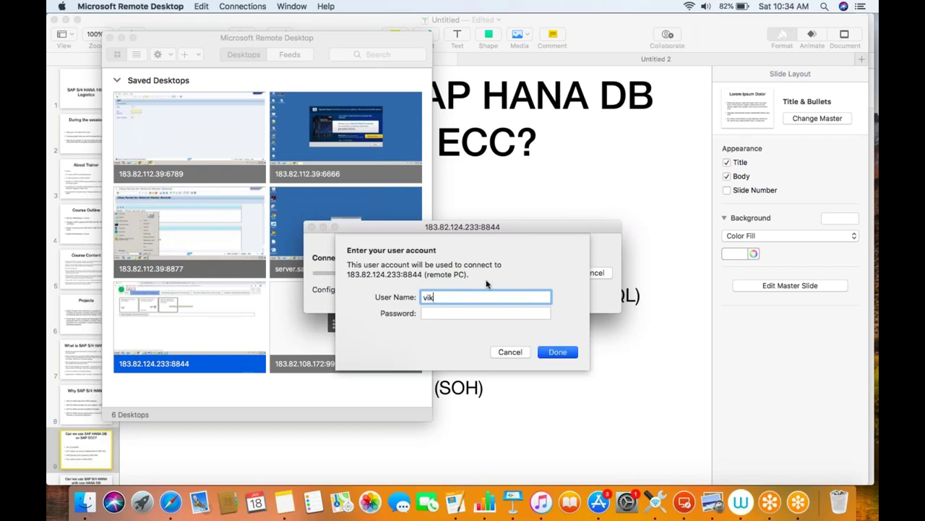
pyautogui.write('ram')
pyautogui.press('Tab')
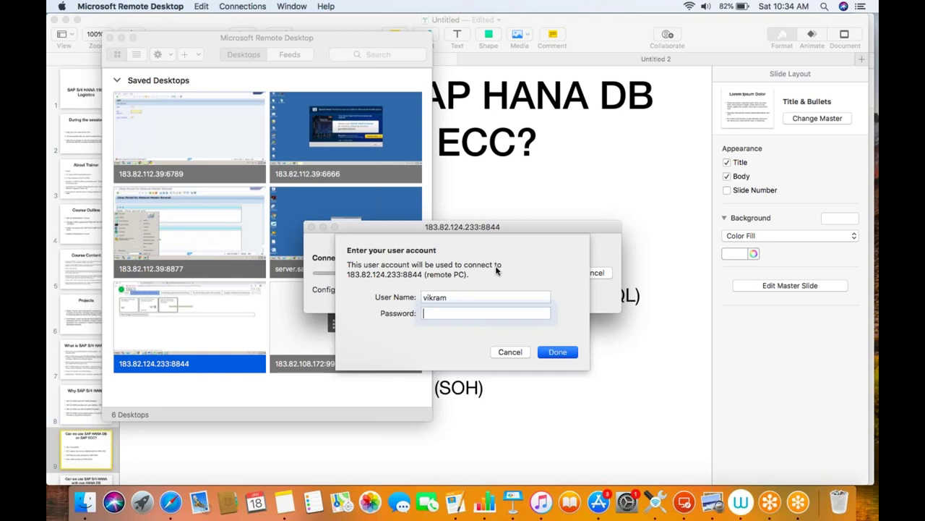
pyautogui.write('**********')
pyautogui.press('super+a')
pyautogui.press('Return')
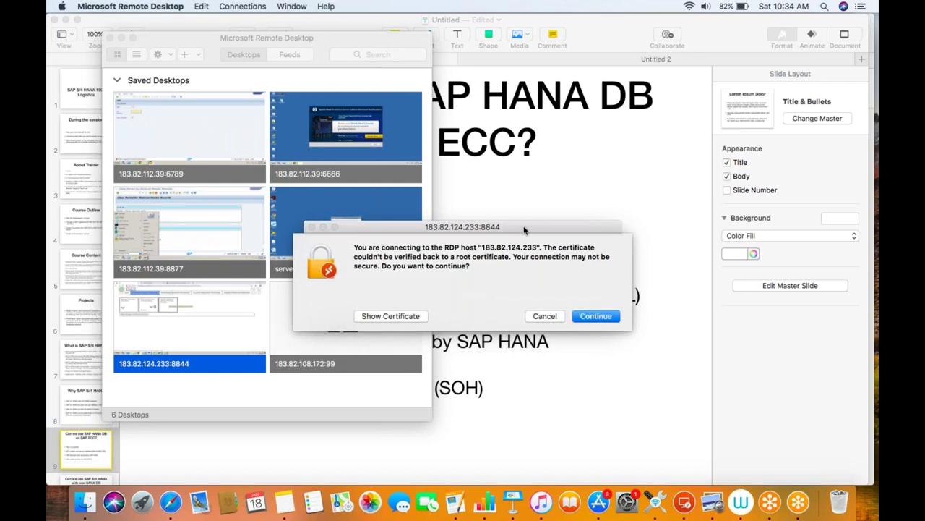
pyautogui.click(490, 316)
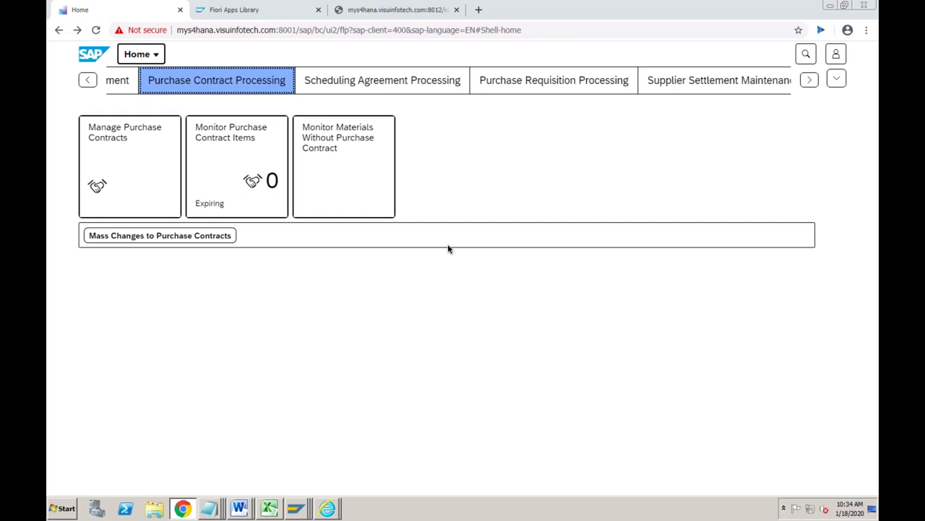
# - Open Settings, toggle Home Page between all content and one group at a time, then view Default Values
pyautogui.click(835, 55)
pyautogui.click(814, 168)
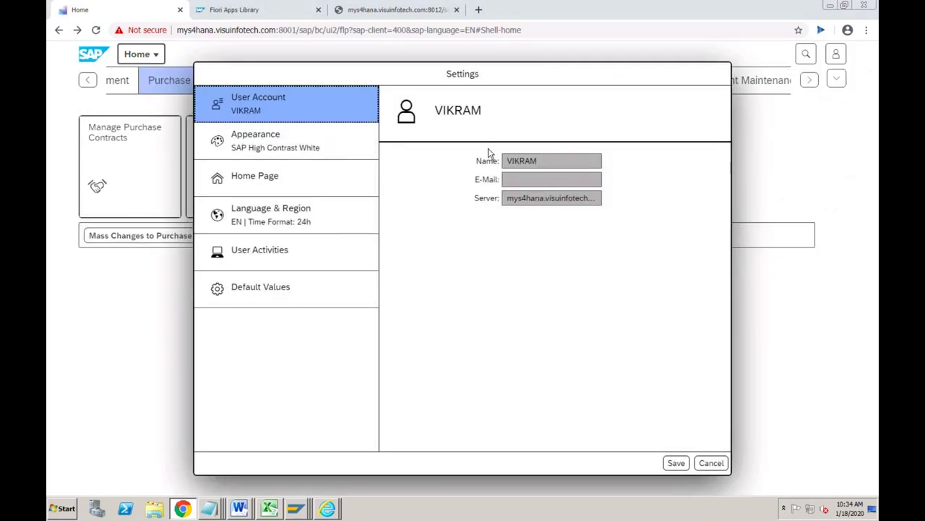
pyautogui.click(282, 186)
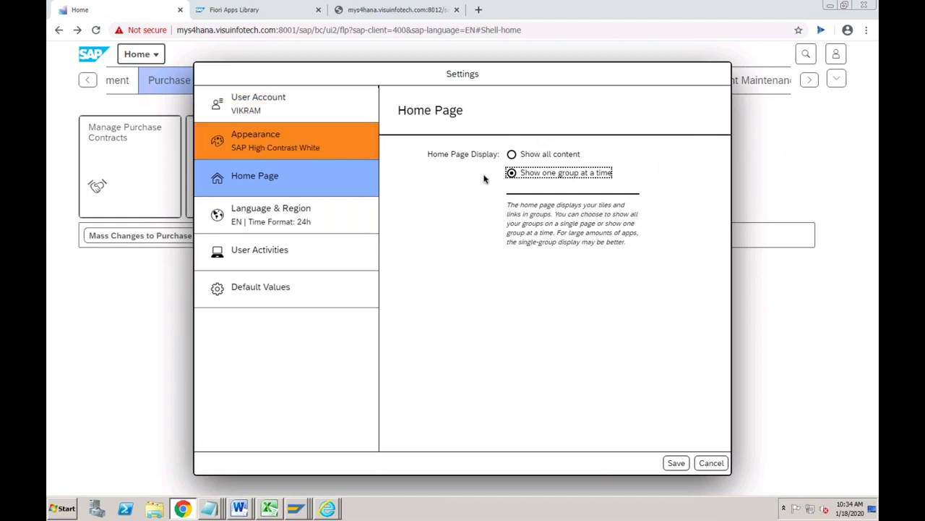
pyautogui.click(512, 156)
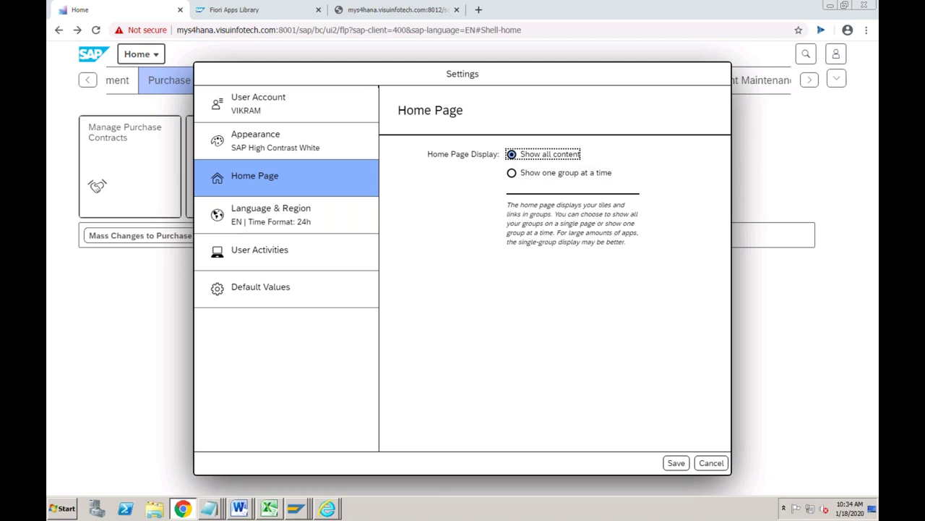
pyautogui.click(511, 178)
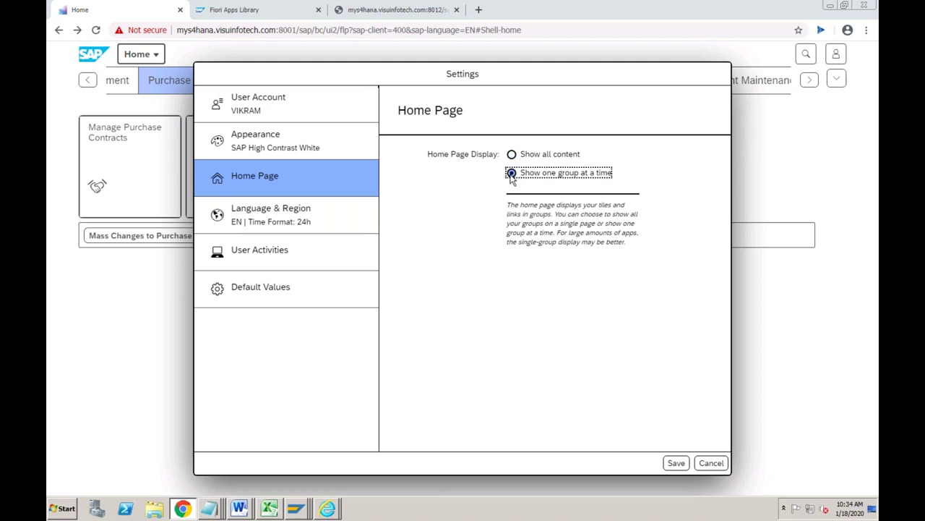
pyautogui.click(284, 290)
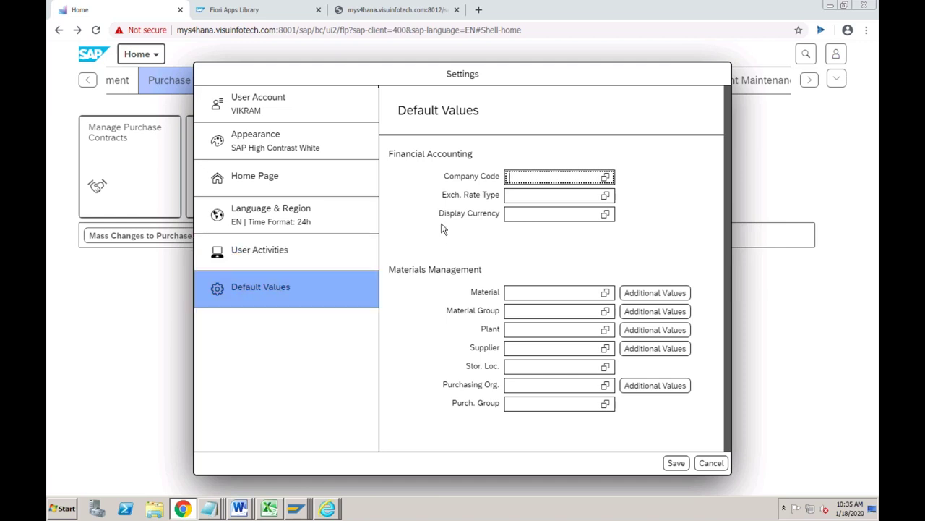
# - Leave the Display Currency and Material default fields empty and cancel the Settings dialog
pyautogui.click(523, 214)
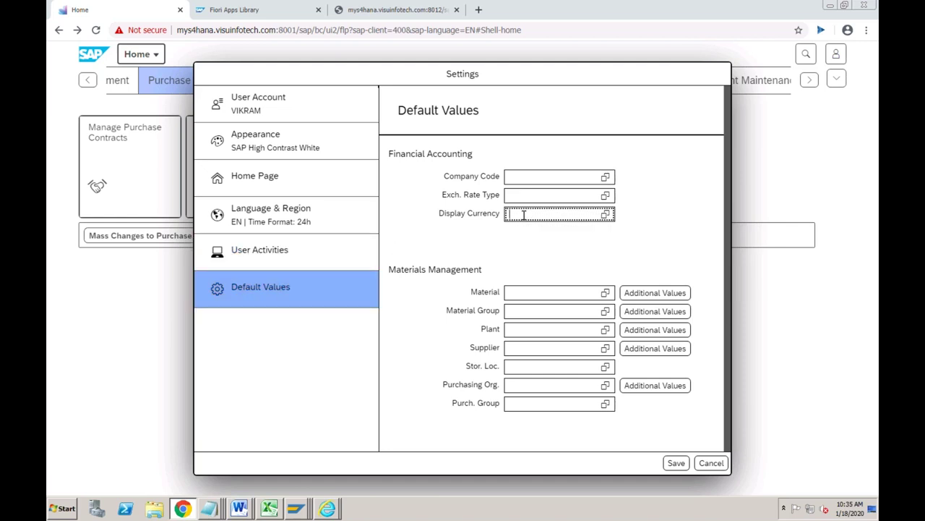
pyautogui.click(531, 293)
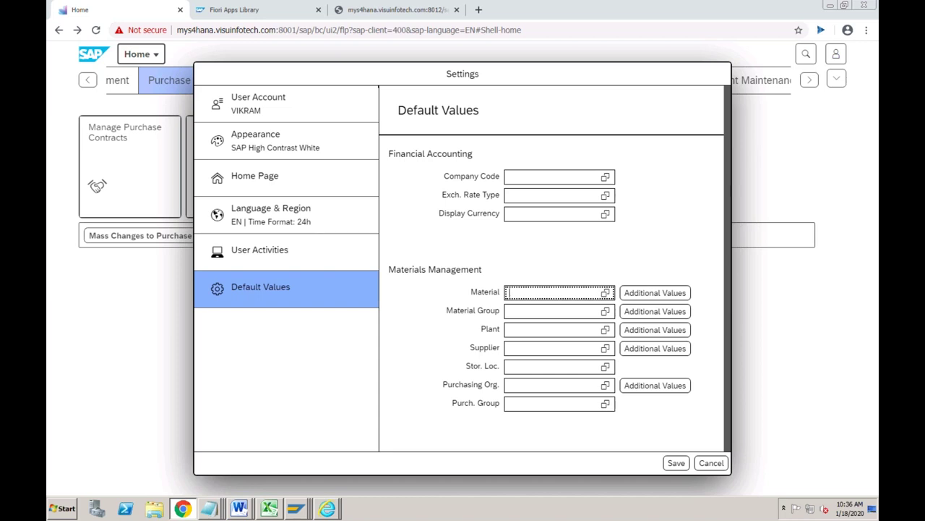
pyautogui.click(708, 463)
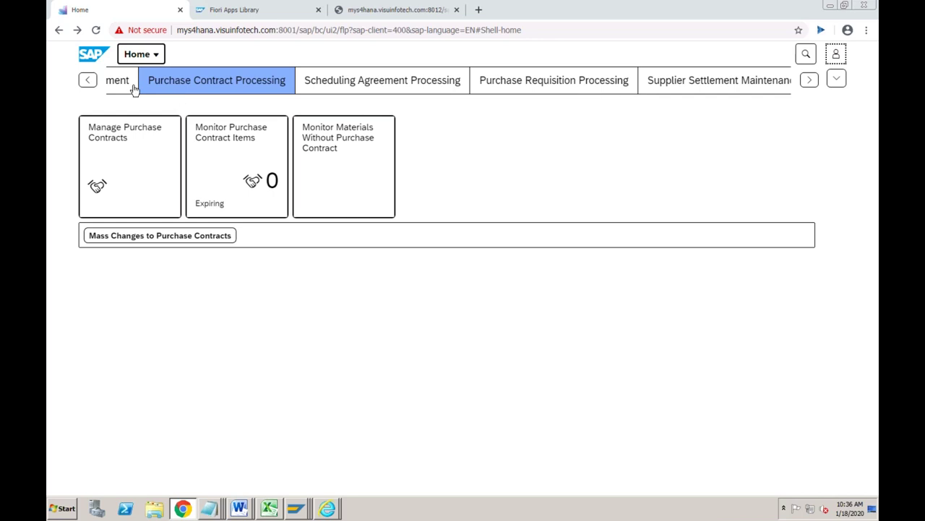
# - Scroll the group tabs back to Favourites, then switch to the Fiori Apps Library tab
pyautogui.click(90, 80)
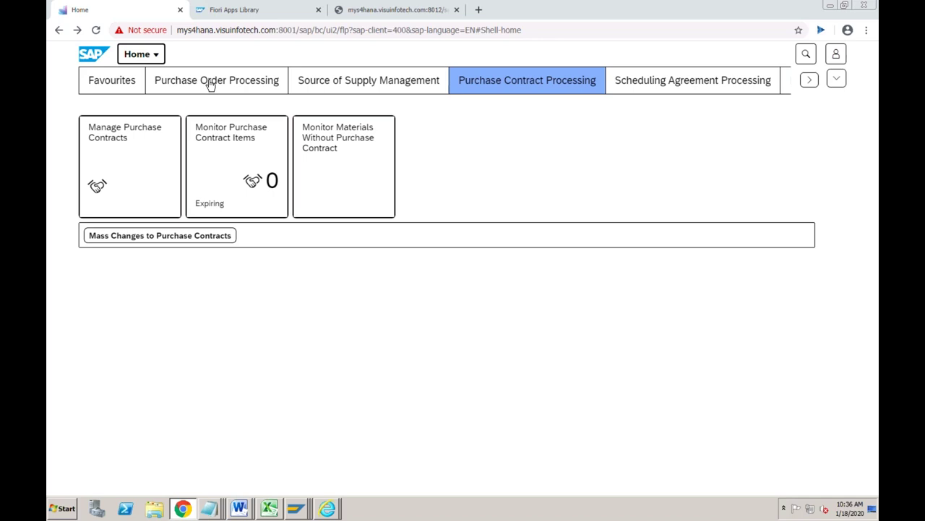
pyautogui.click(267, 12)
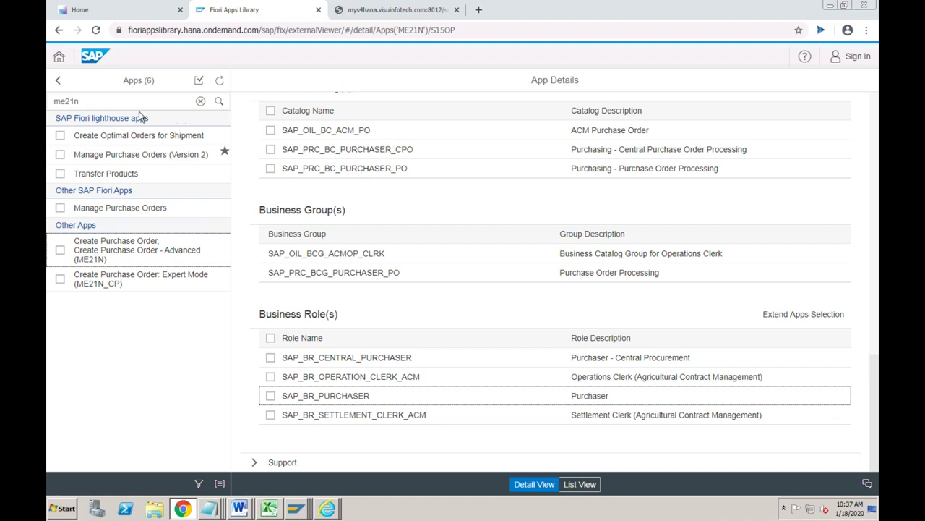
# - Select the 'me21n' search term, then switch to the mys4hana launchpad designer tab
pyautogui.doubleClick(110, 102)
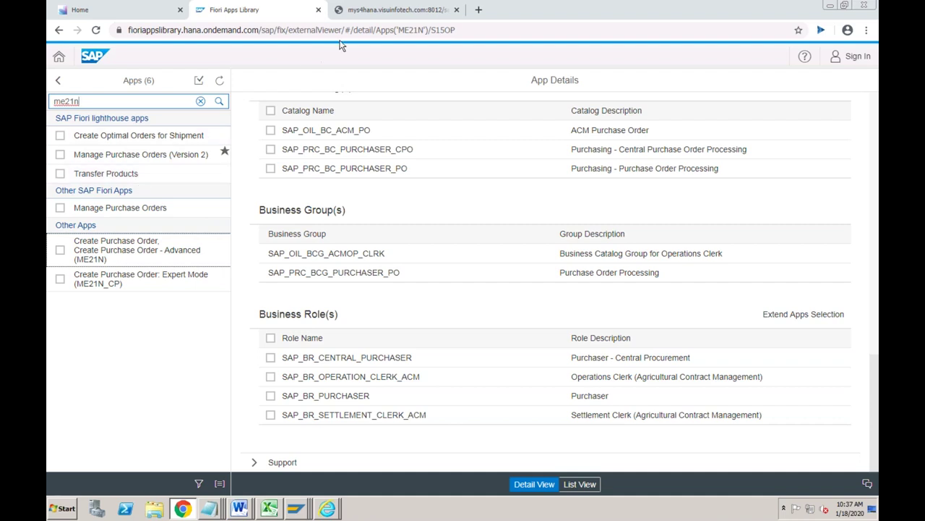
pyautogui.click(358, 13)
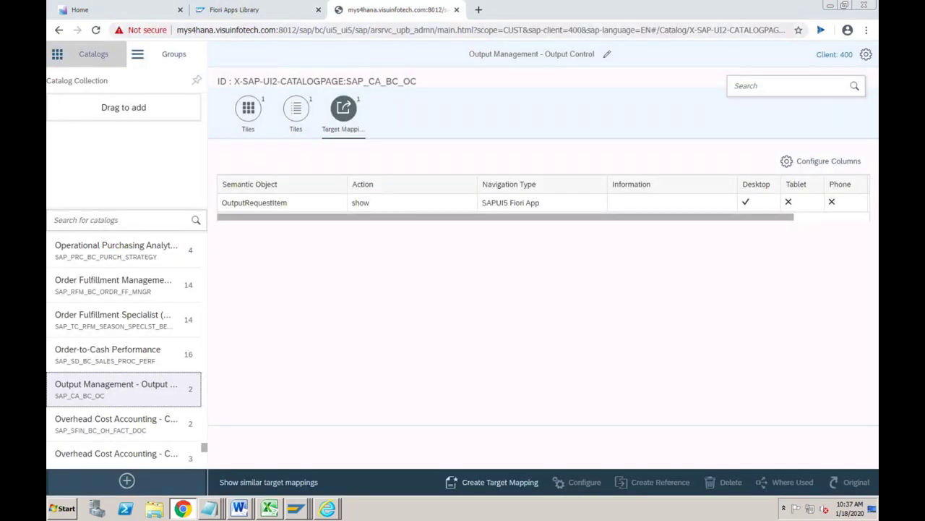
# - In a new tab, search 'sap best practices explorer' on Google and open rapid.sap.com/bp/
pyautogui.click(479, 9)
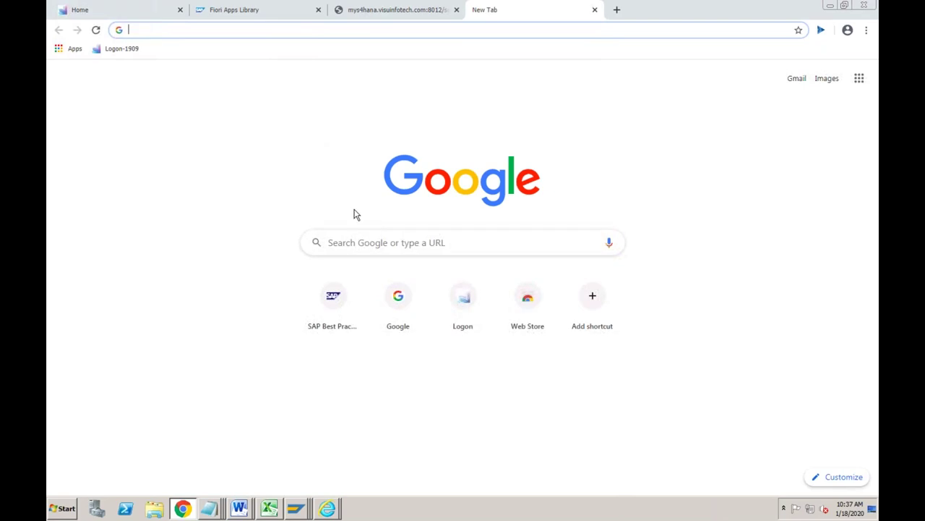
pyautogui.click(349, 240)
pyautogui.write('sap')
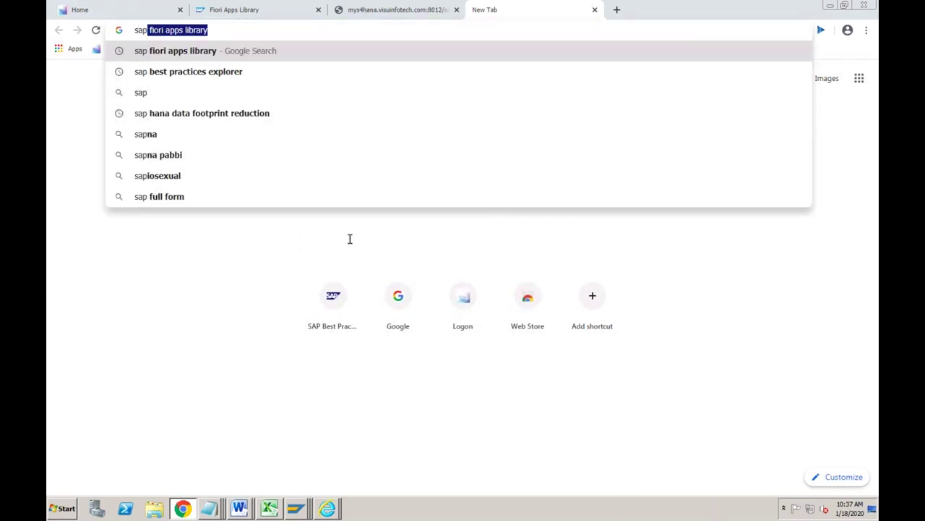
pyautogui.click(235, 70)
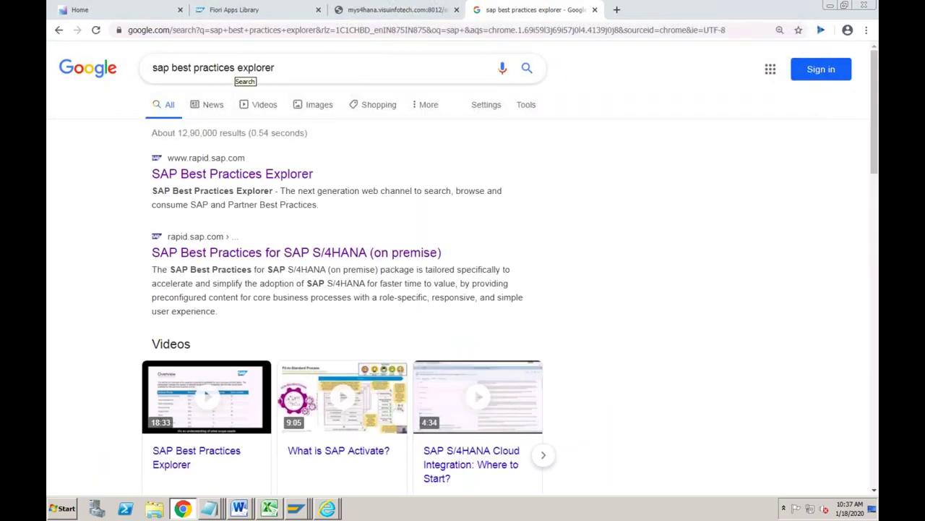
pyautogui.click(232, 174)
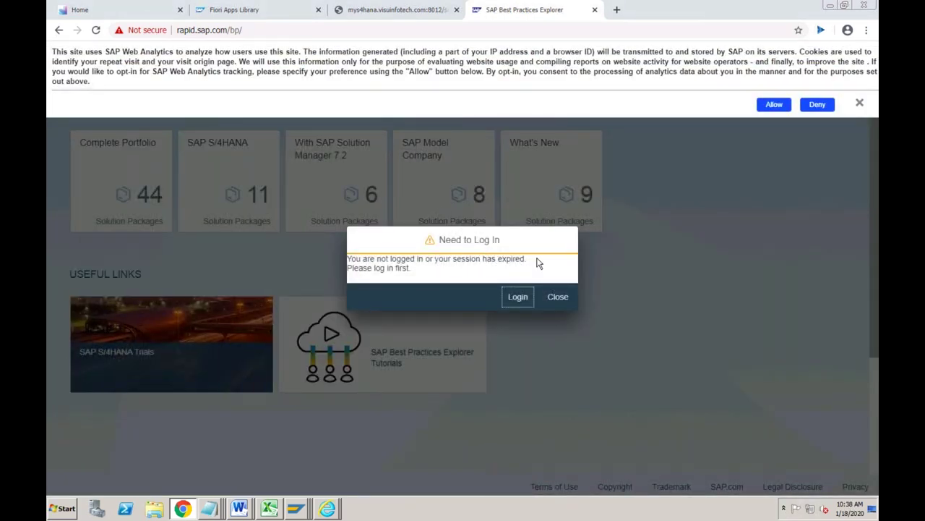
# - Try logging in to SAP Best Practices Explorer with the account user ID and password
pyautogui.click(520, 297)
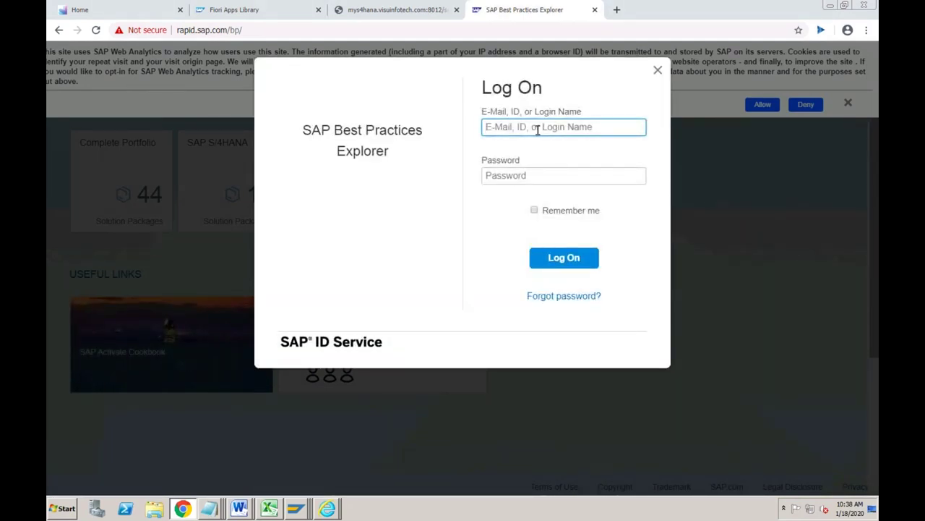
pyautogui.write('S00')
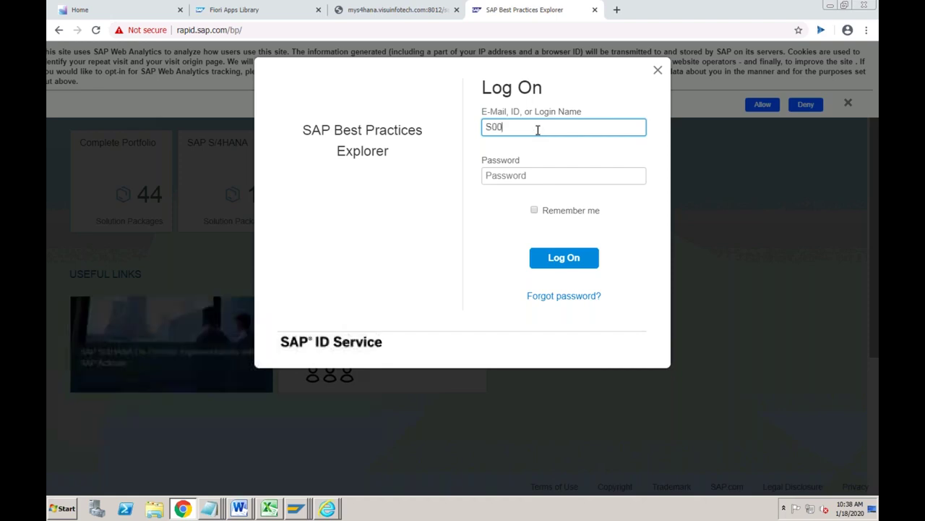
pyautogui.write('10295624')
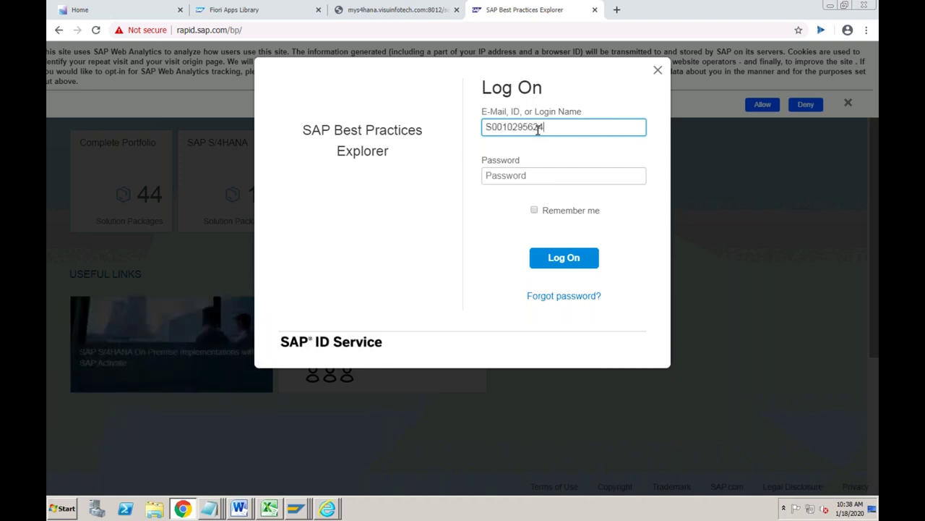
pyautogui.press('Tab')
pyautogui.write('******')
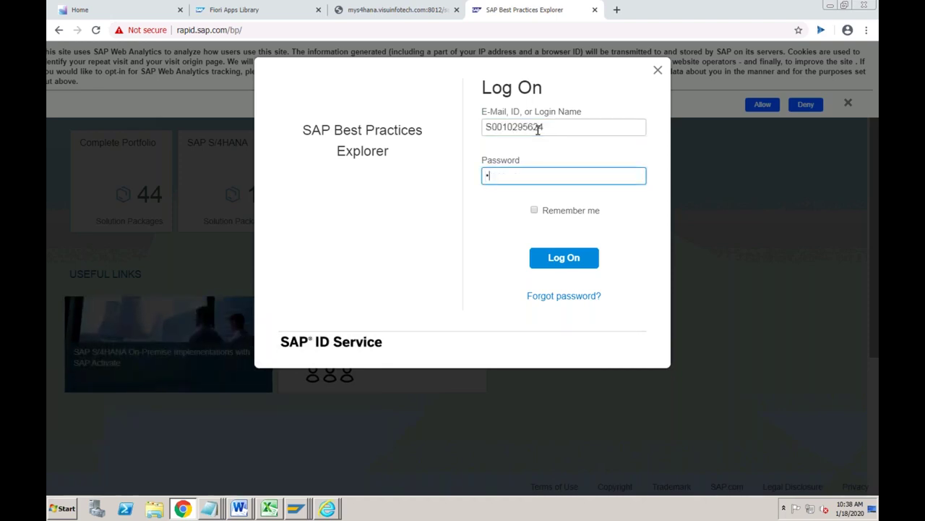
pyautogui.write('**')
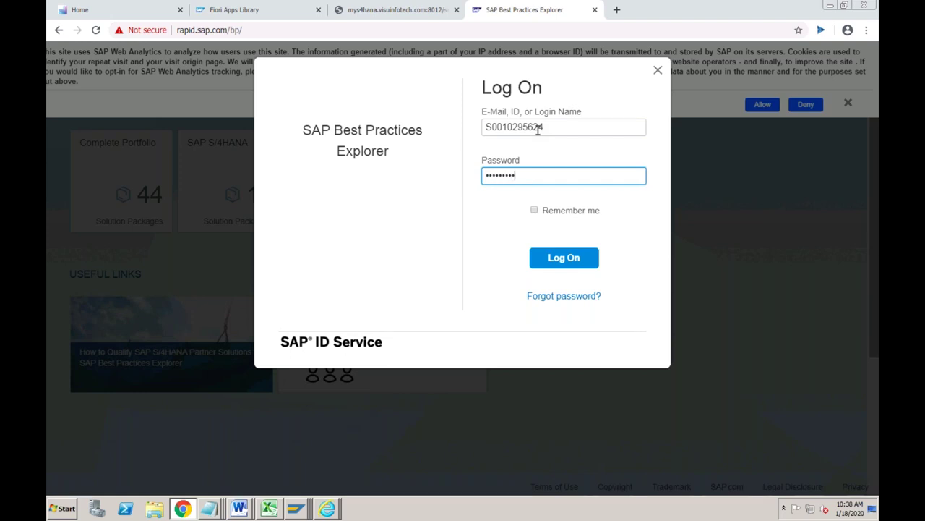
pyautogui.click(582, 259)
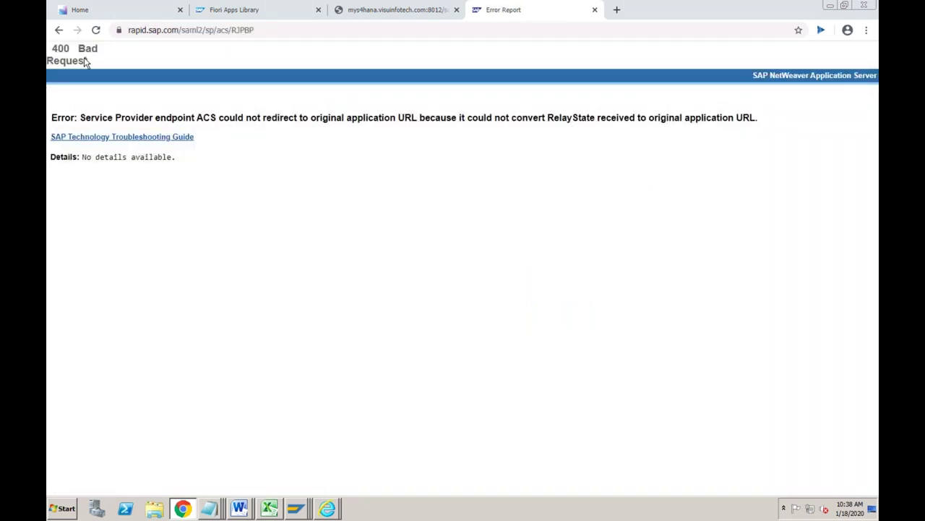
# - Go back from the 400 error pages, close the Need to Log In prompt and cookie notice
pyautogui.click(59, 33)
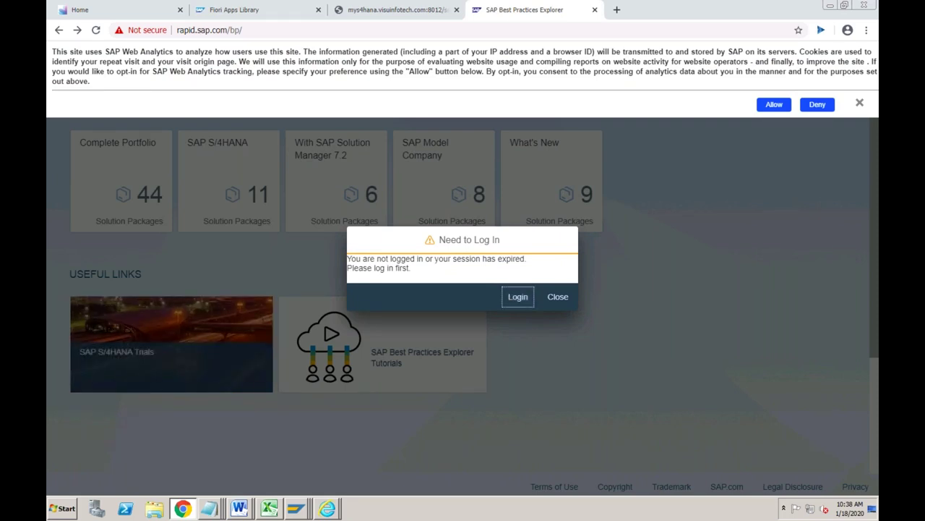
pyautogui.press('Return')
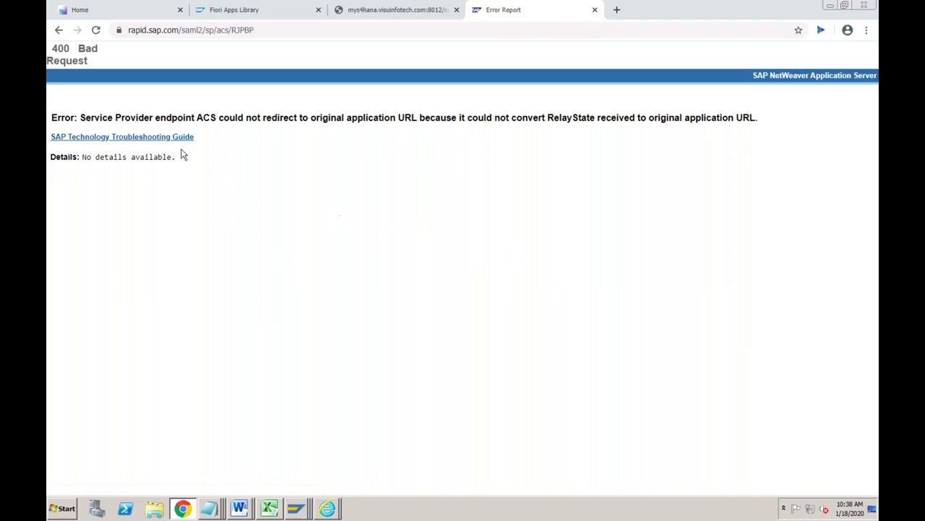
pyautogui.click(58, 30)
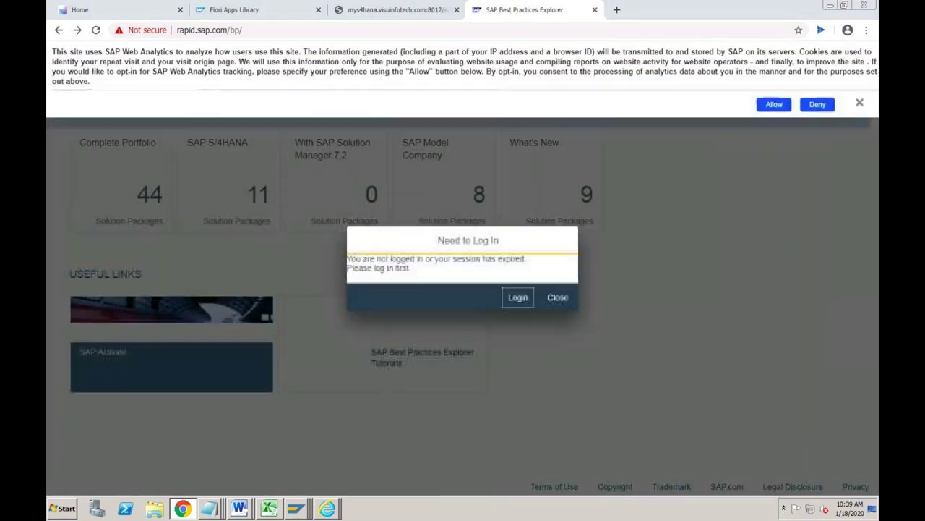
pyautogui.click(557, 298)
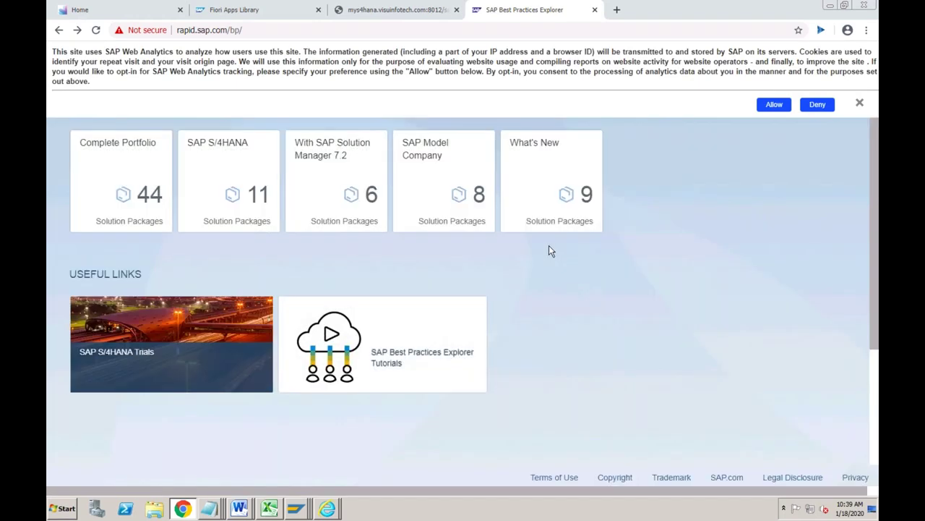
pyautogui.click(859, 103)
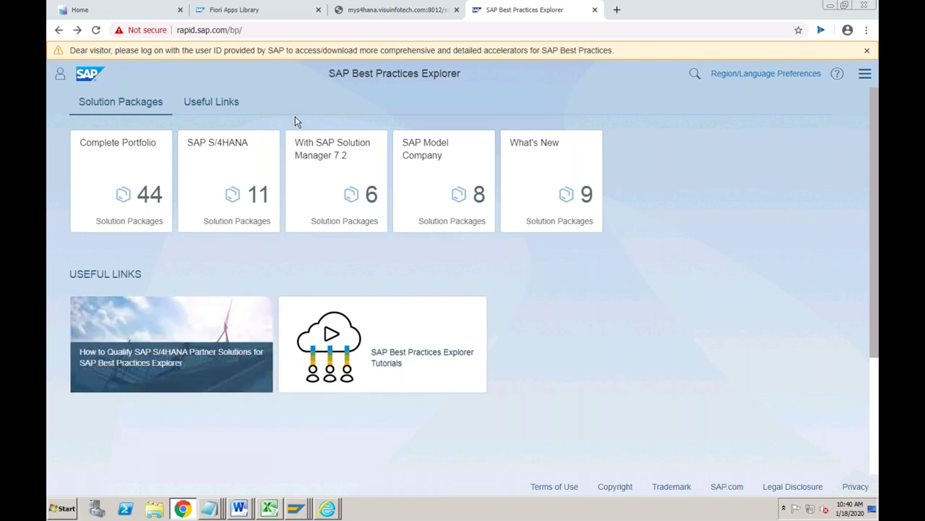
# - Open the SAP S/4HANA tile and choose SAP Best Practices for SAP S/4HANA (on premise)
pyautogui.click(232, 165)
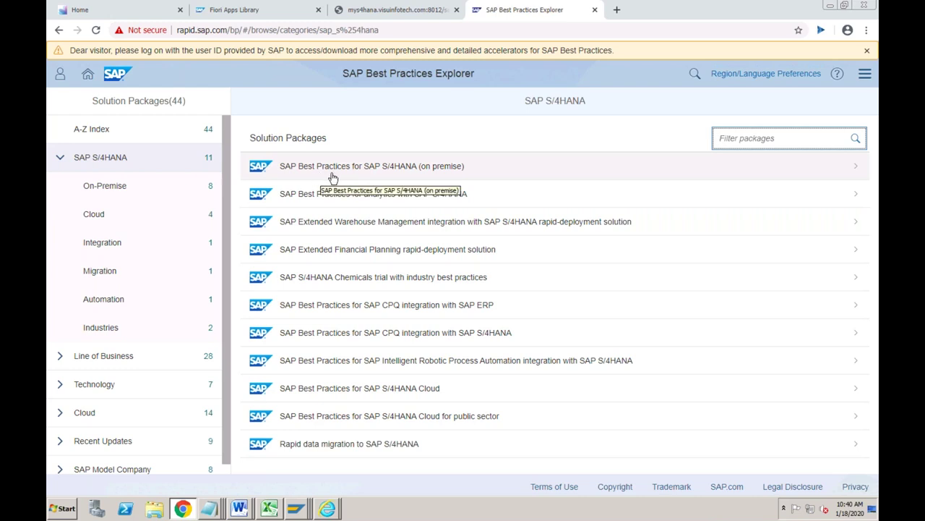
pyautogui.click(436, 166)
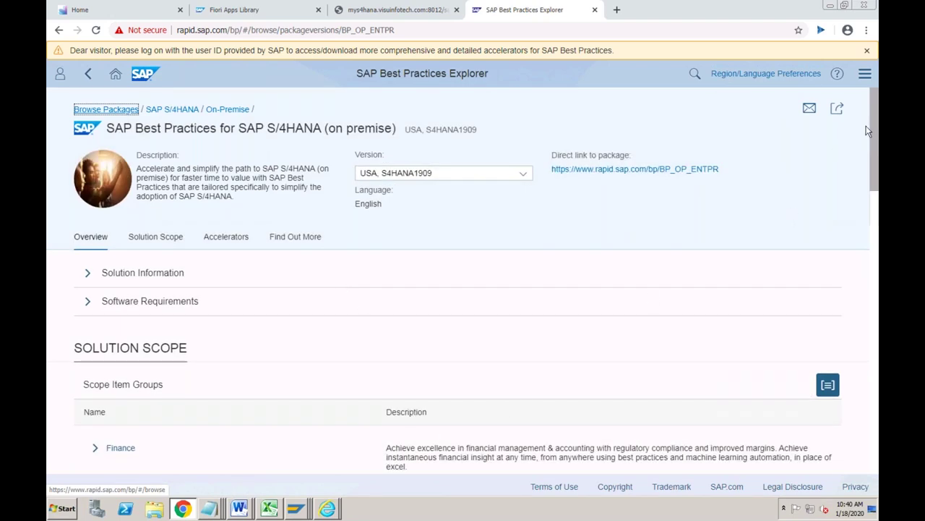
# - In Solution Scope, expand Finance and Financial Operations, then open Accounts Payable (J60)
pyautogui.moveTo(875, 118); pyautogui.dragTo(872, 157)
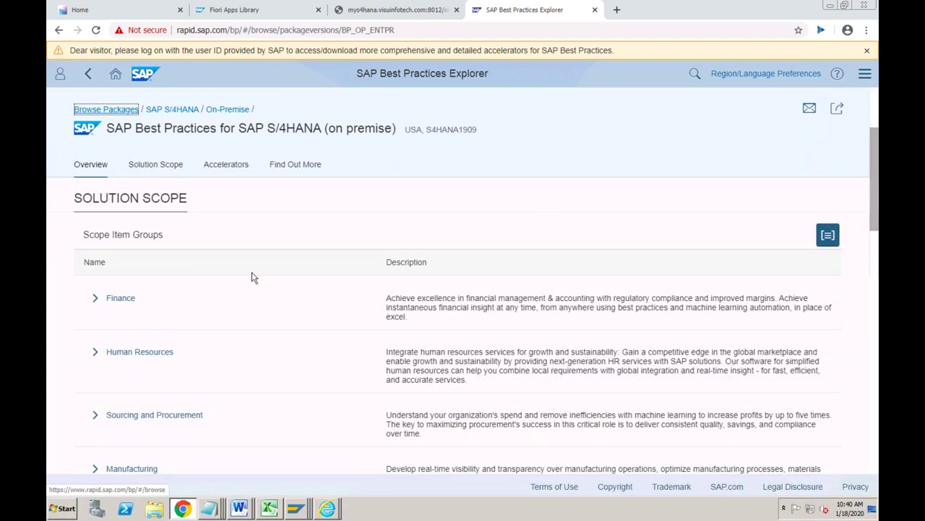
pyautogui.click(96, 303)
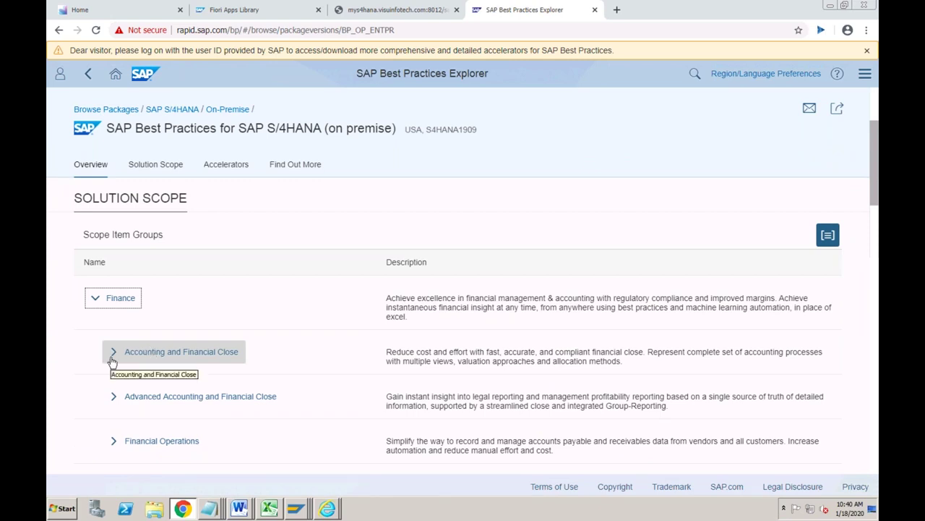
pyautogui.scroll(-2, 112, 362)
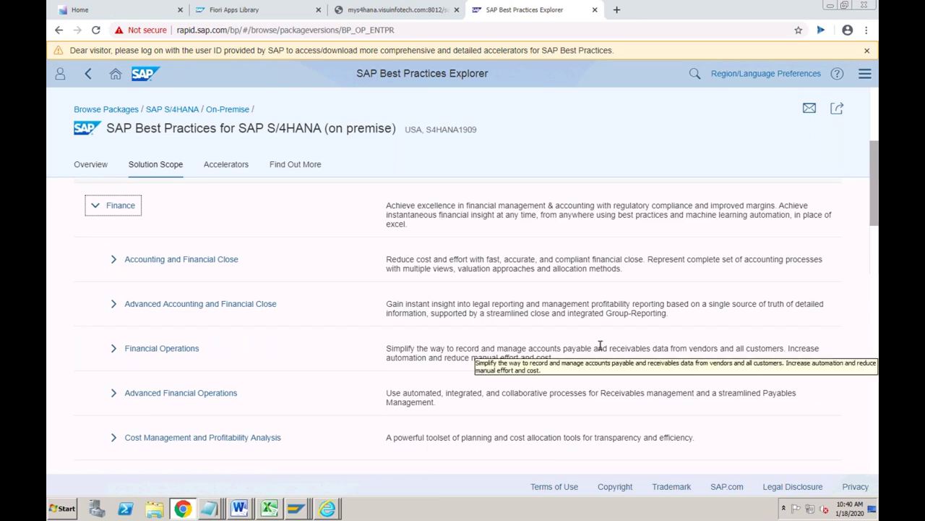
pyautogui.click(113, 355)
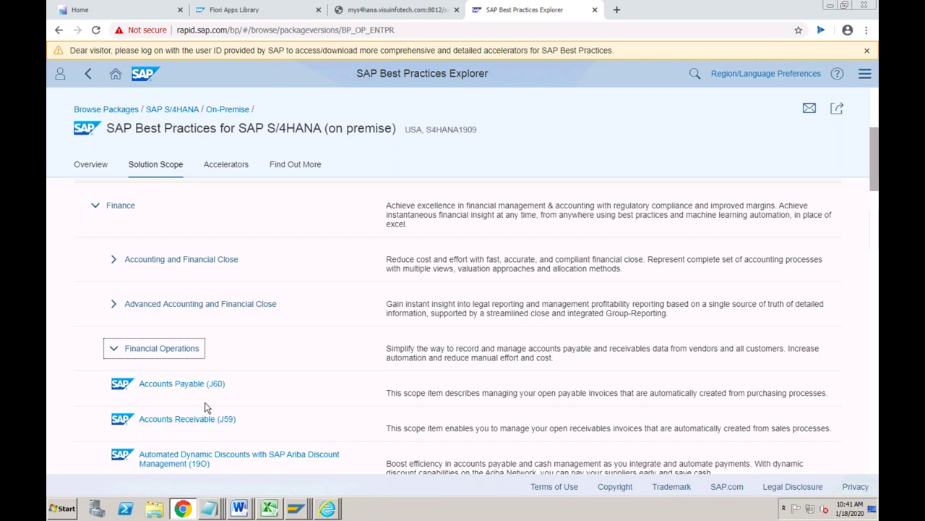
pyautogui.click(182, 385)
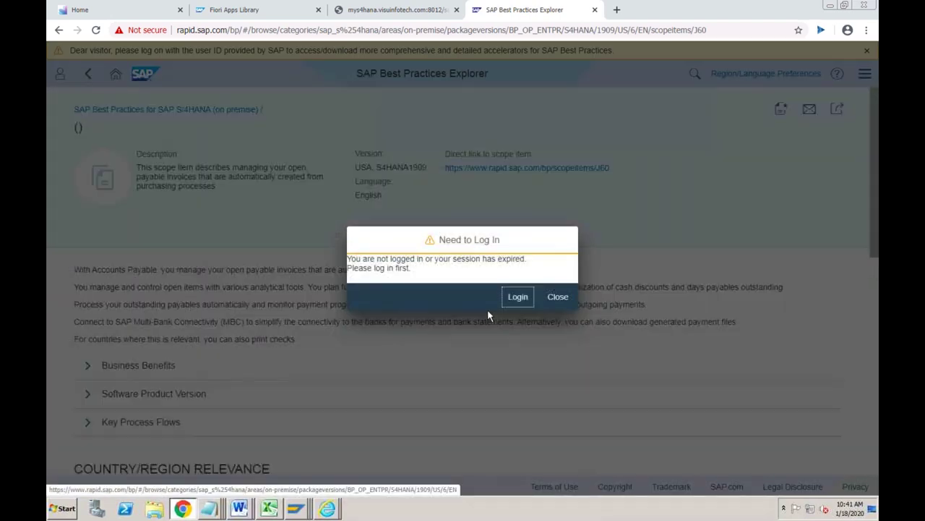
# - Attempt Login, go back from the error page, and close the Need to Log In prompt
pyautogui.click(517, 297)
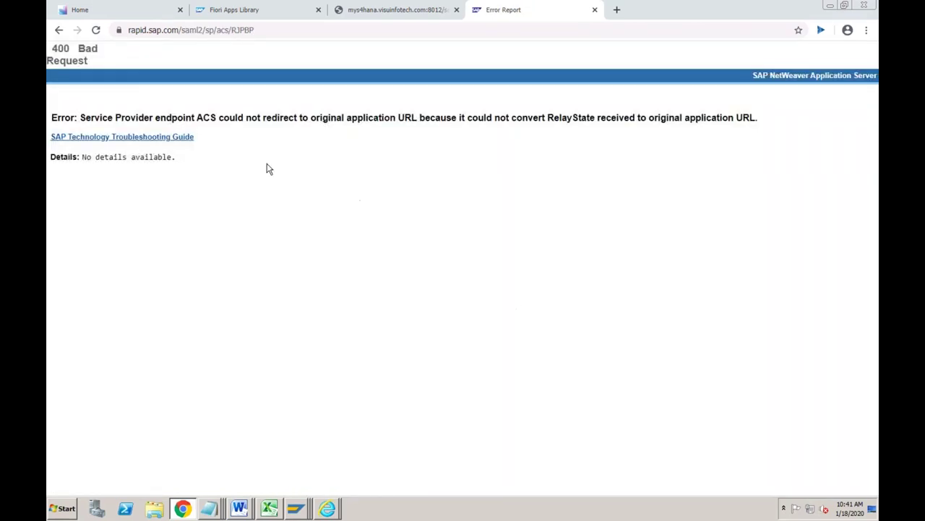
pyautogui.click(59, 29)
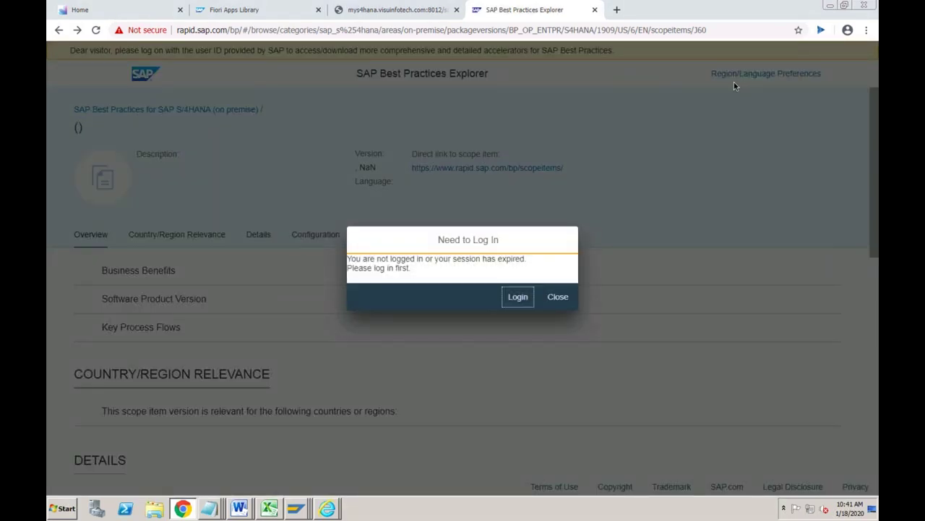
pyautogui.click(563, 300)
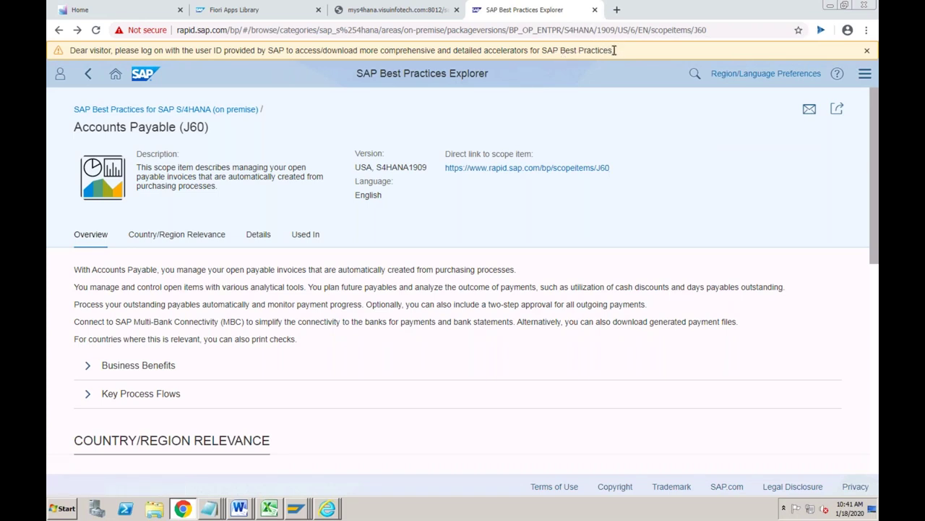
# - Review the J60 Details and Used In sections, then bring the J45 test script forward in Word
pyautogui.moveTo(611, 50); pyautogui.dragTo(553, 49)
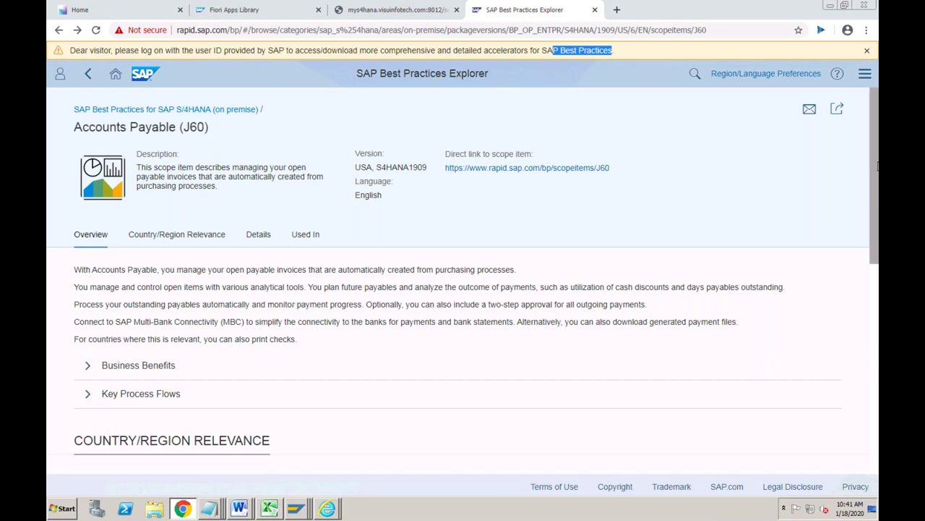
pyautogui.scroll(-5, 466, 306)
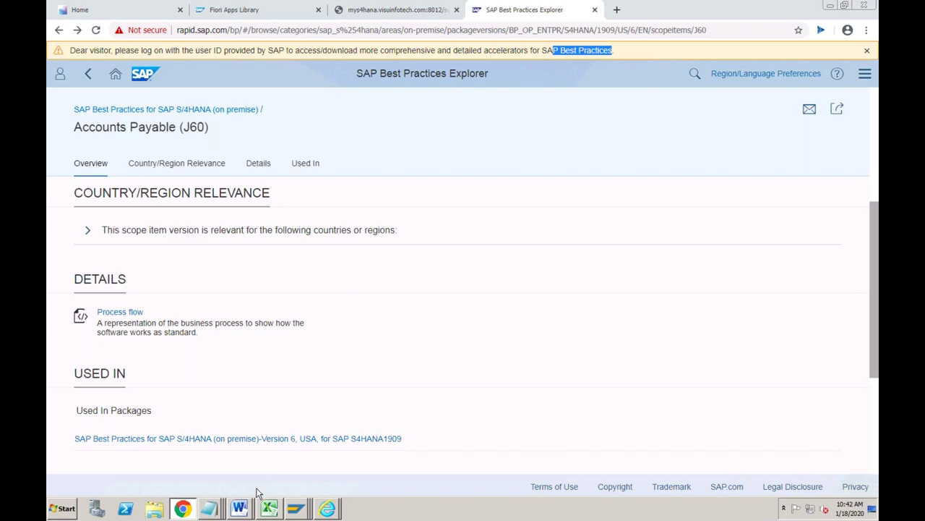
pyautogui.click(241, 510)
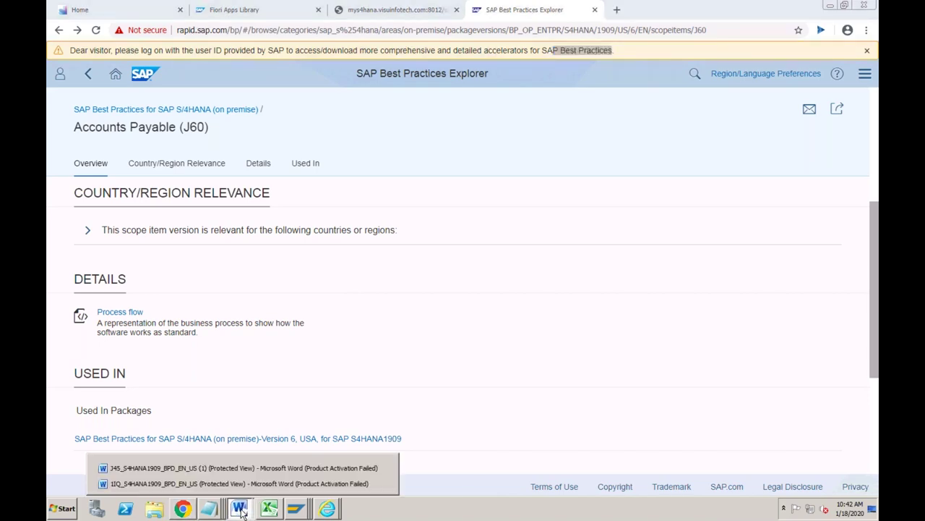
pyautogui.click(255, 467)
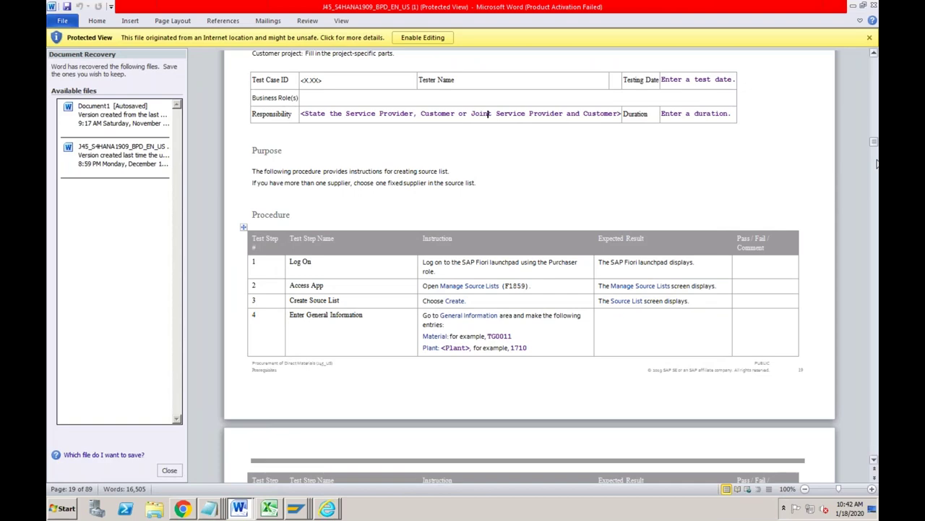
# - Jump from the TOC to 4.1.2 Create Purchase Order, note its Manage Purchase Orders app, then return to the top
pyautogui.moveTo(875, 150); pyautogui.dragTo(875, 55)
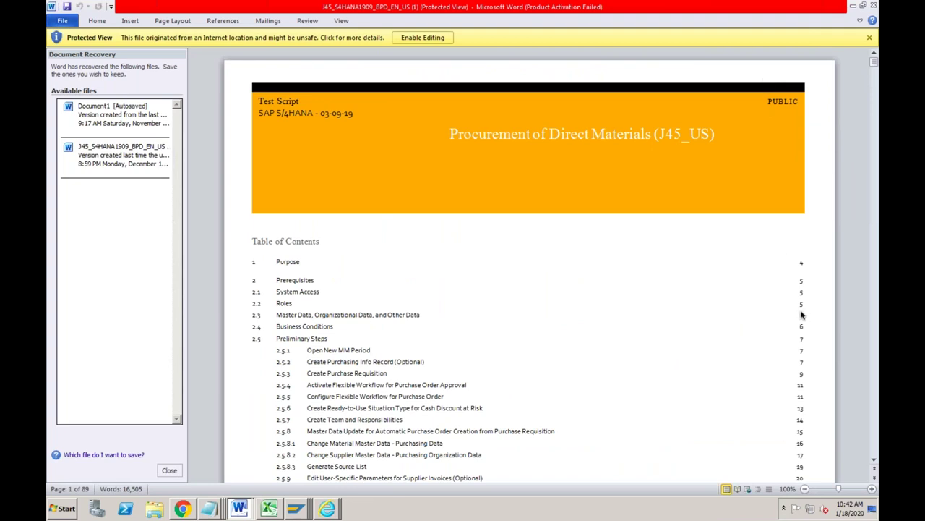
pyautogui.click(589, 134)
pyautogui.scroll(-5, 710, 173)
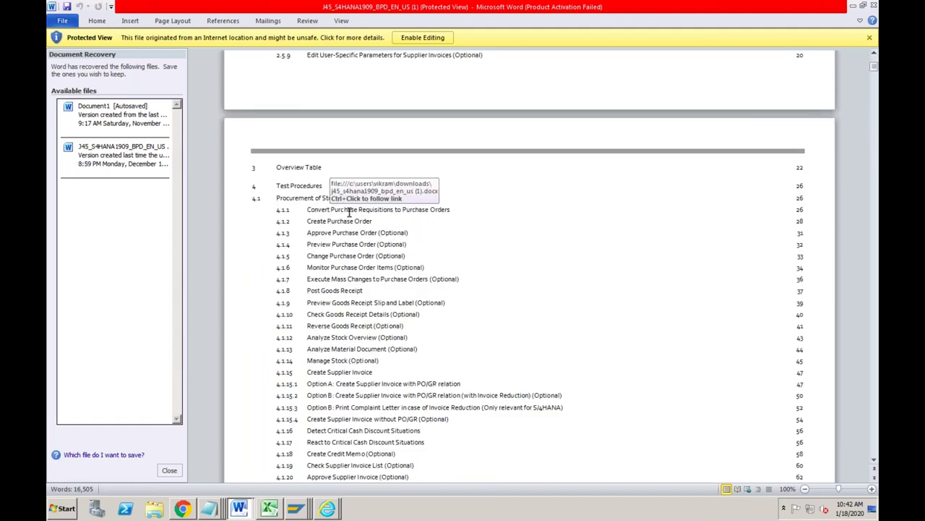
pyautogui.click(308, 220)
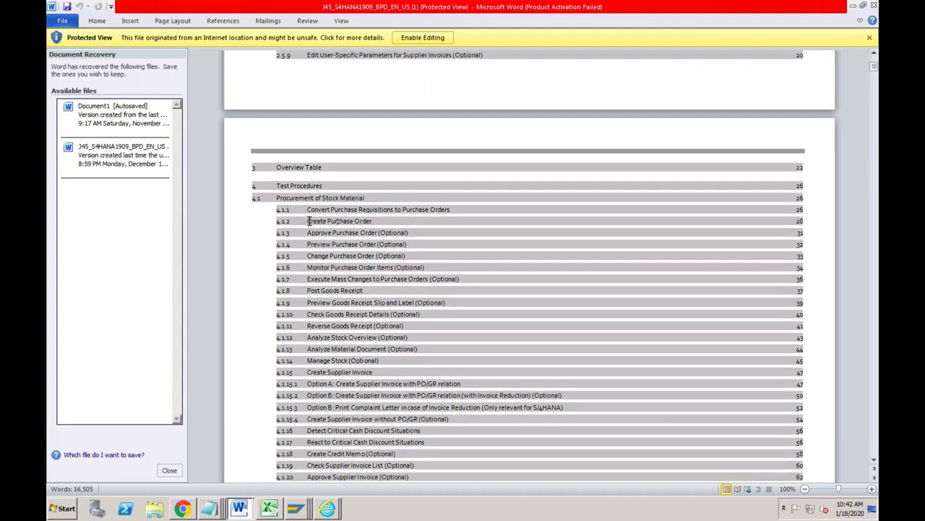
pyautogui.moveTo(308, 221); pyautogui.dragTo(374, 218)
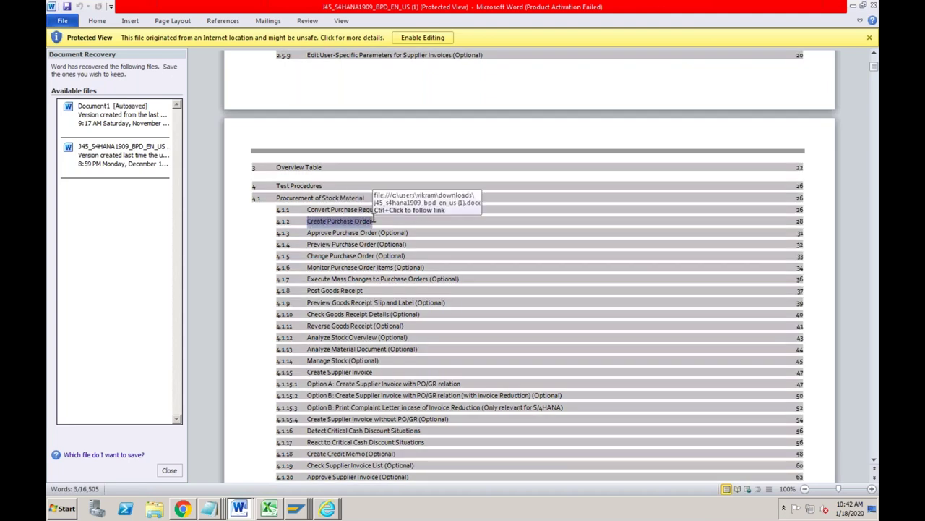
pyautogui.keyDown('ctrl'); pyautogui.click(347, 221); pyautogui.keyUp('ctrl')
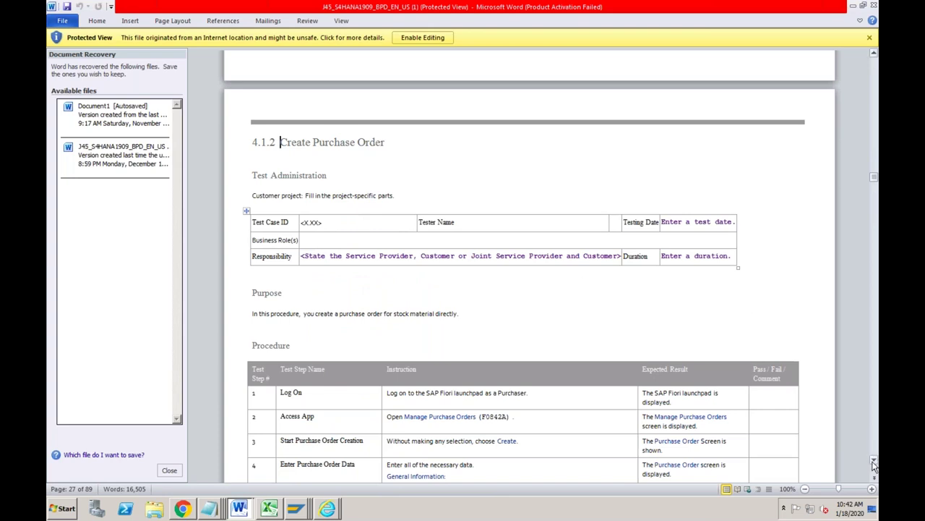
pyautogui.scroll(-5, 873, 463)
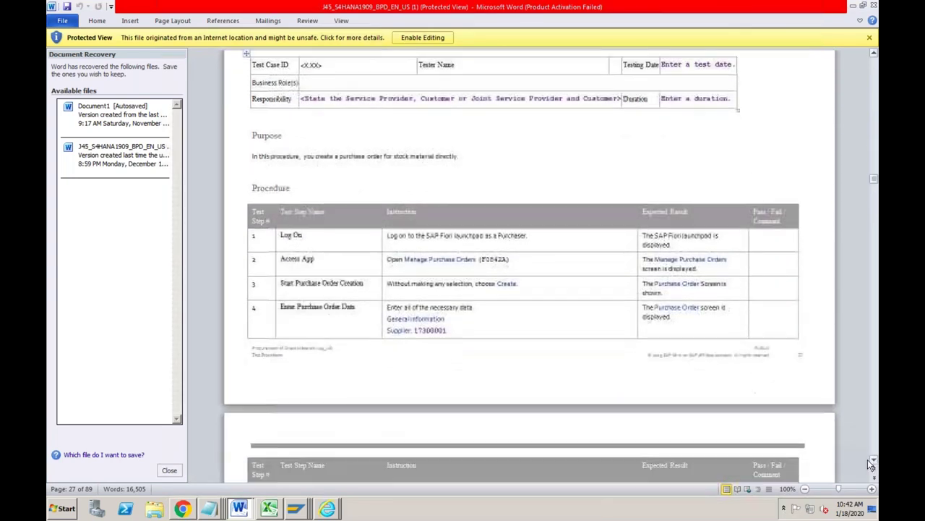
pyautogui.moveTo(478, 259); pyautogui.dragTo(409, 260)
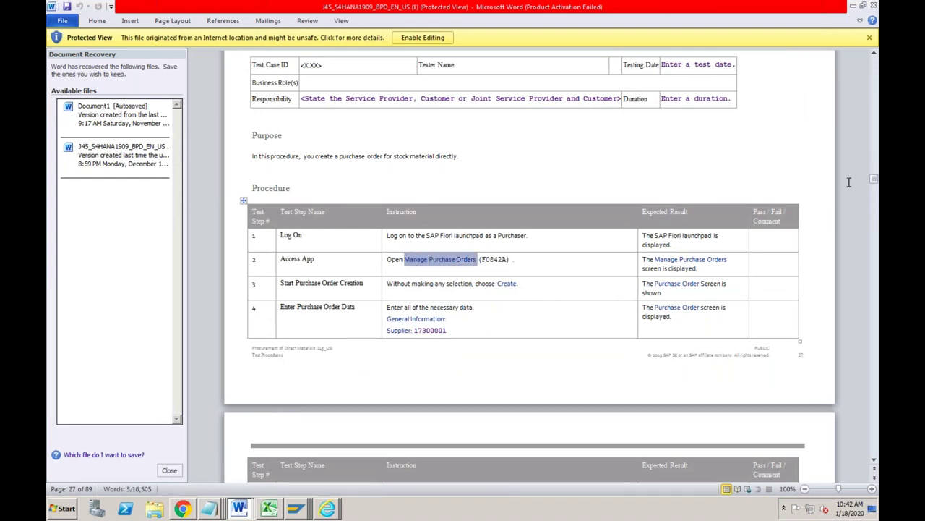
pyautogui.moveTo(874, 178); pyautogui.dragTo(873, 79)
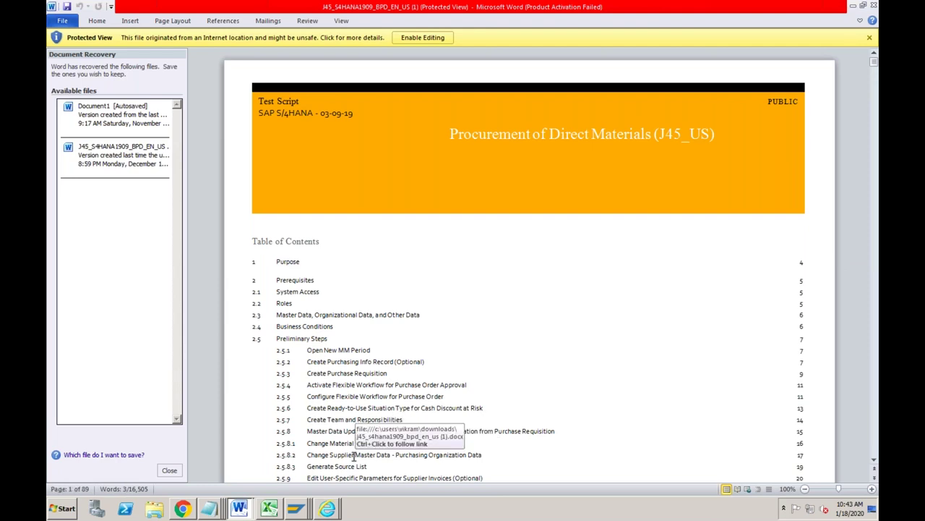
# - Jump to 2.5.8.2 Change Supplier Master Data and review its Maintain Business Partner procedure table
pyautogui.keyDown('ctrl'); pyautogui.click(355, 455); pyautogui.keyUp('ctrl')
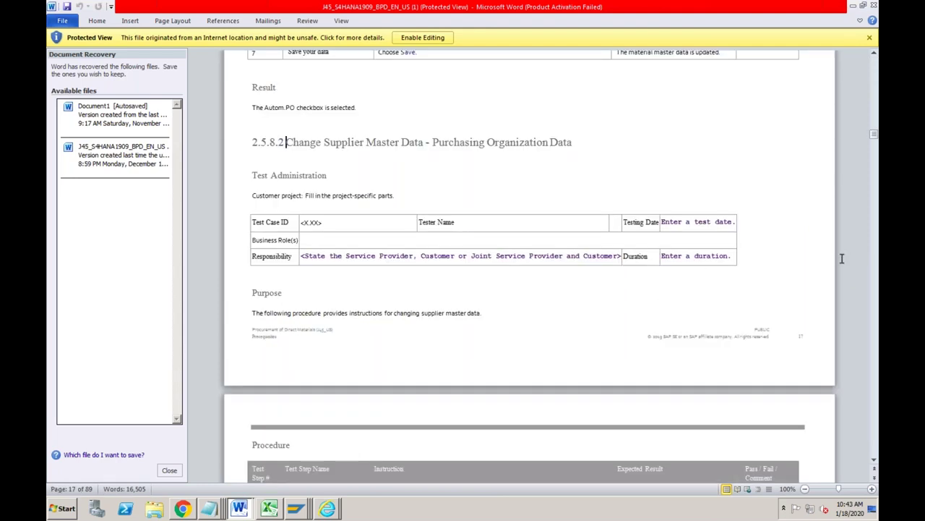
pyautogui.click(875, 272)
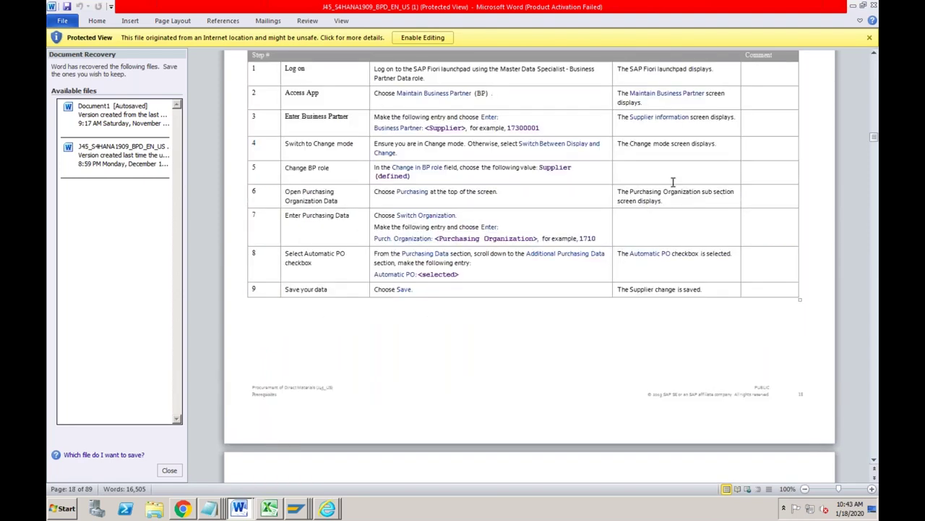
pyautogui.moveTo(474, 93); pyautogui.dragTo(397, 92)
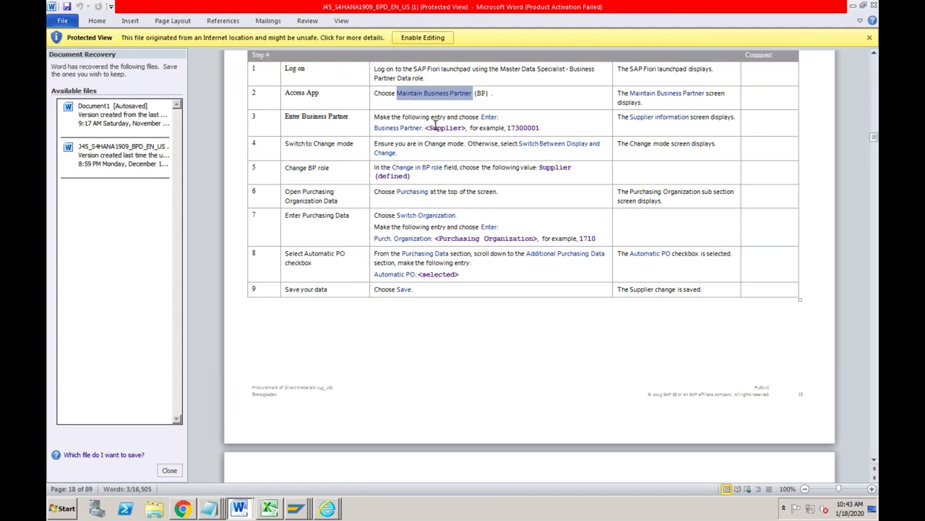
pyautogui.click(443, 181)
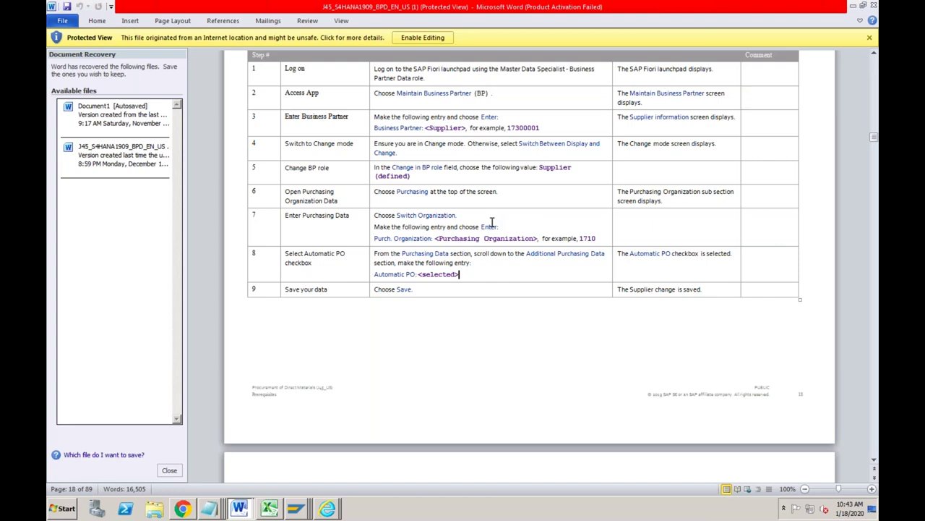
pyautogui.click(469, 212)
pyautogui.press('Up')
pyautogui.press('Up')
pyautogui.press('Up')
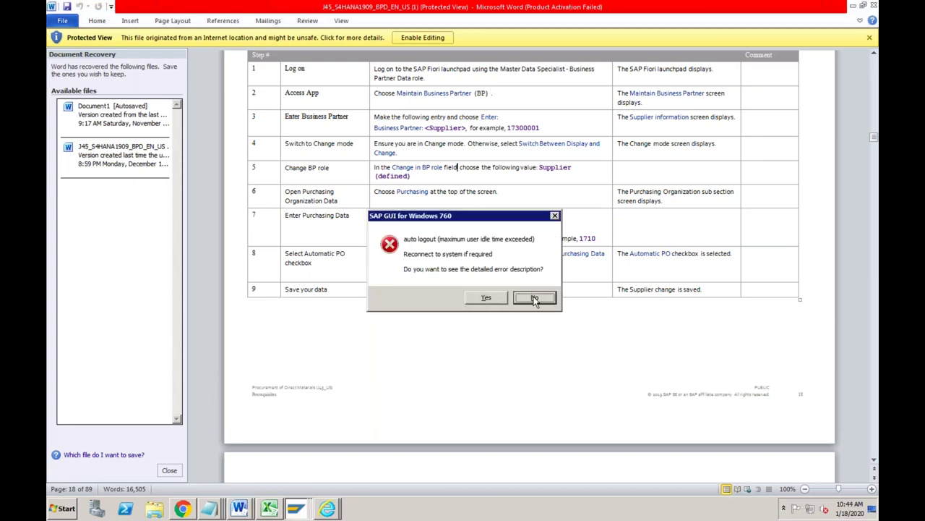
# - Dismiss the SAP GUI auto-logout error and review the expected results and Pass/Fail cells of steps 1–4
pyautogui.click(536, 297)
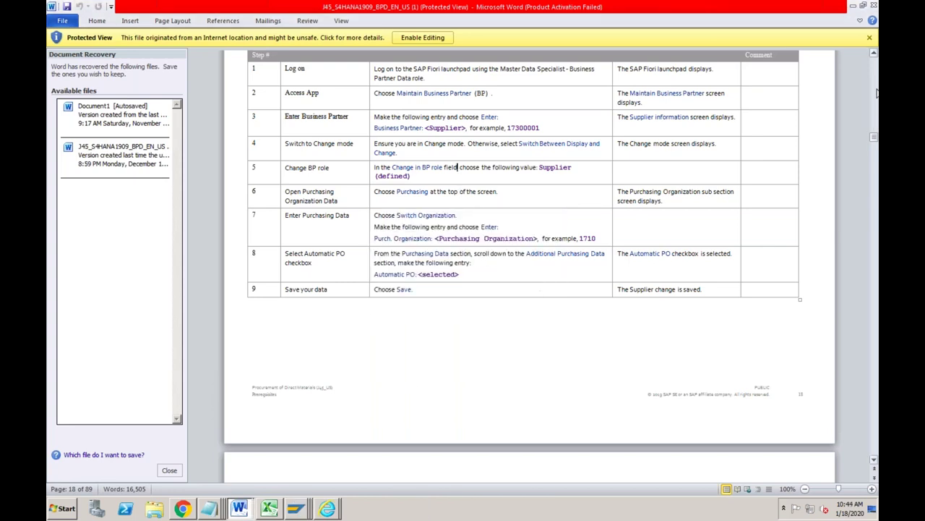
pyautogui.click(874, 55)
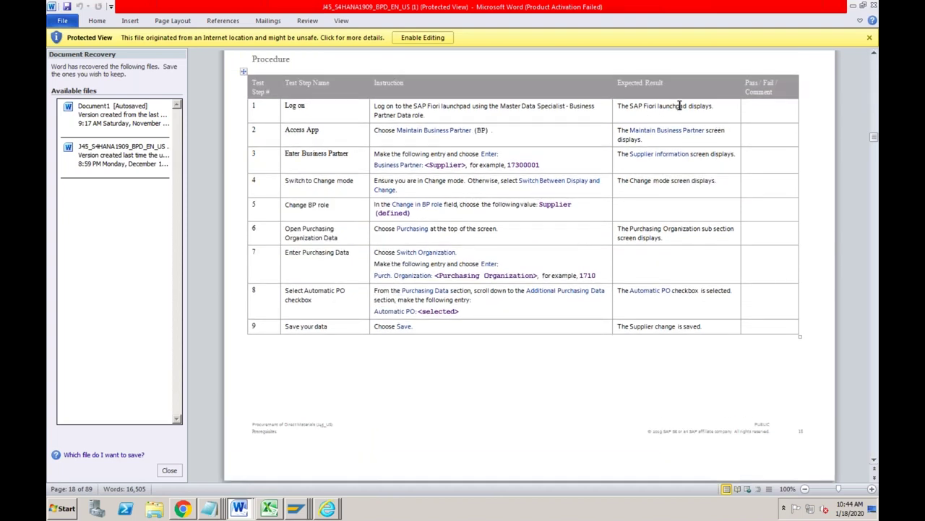
pyautogui.click(679, 105)
pyautogui.click(541, 163)
pyautogui.click(761, 115)
pyautogui.click(757, 157)
pyautogui.click(757, 189)
# - Page between the page 16 procedure table and section 2.5.8.2, then return to Chrome
pyautogui.click(874, 86)
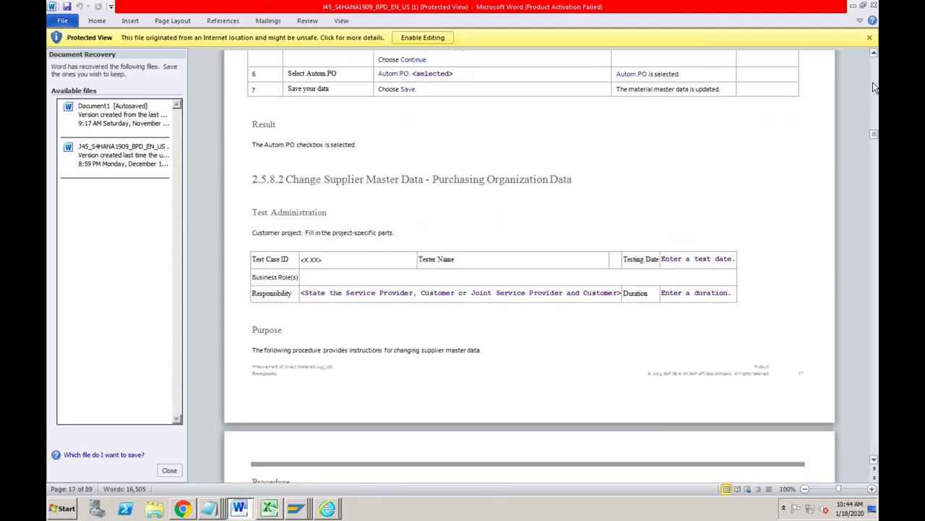
pyautogui.click(873, 87)
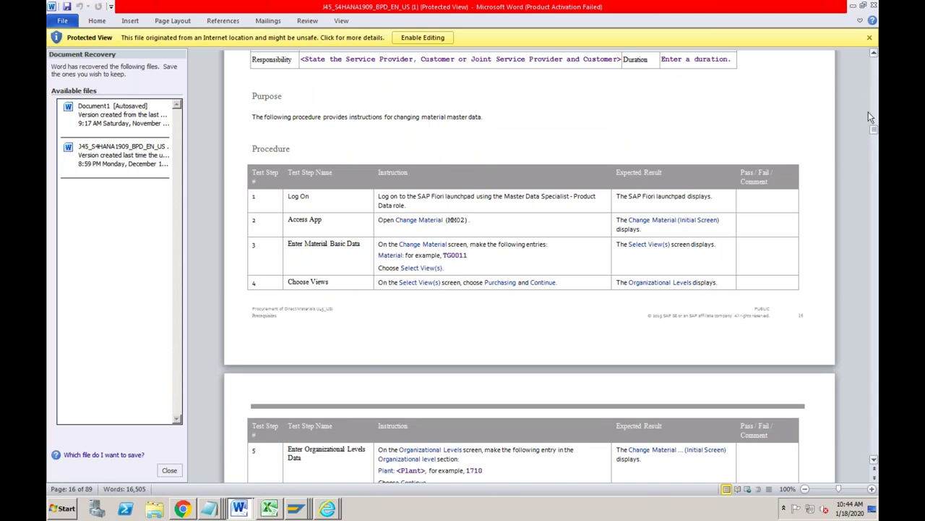
pyautogui.click(879, 145)
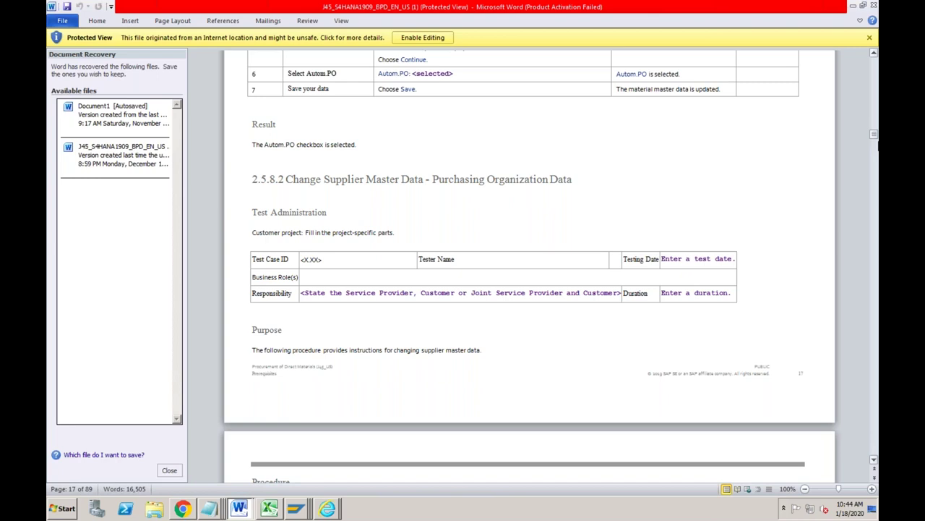
pyautogui.click(614, 179)
pyautogui.click(873, 166)
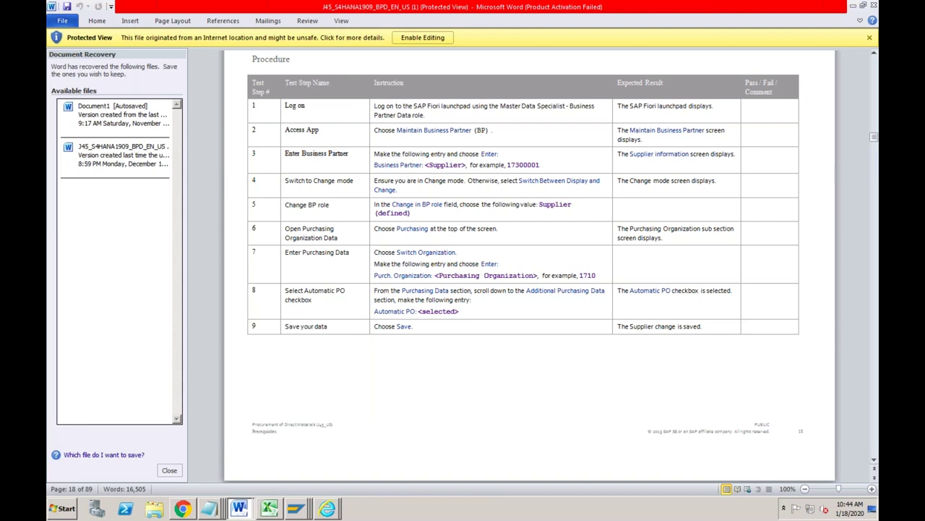
pyautogui.click(184, 509)
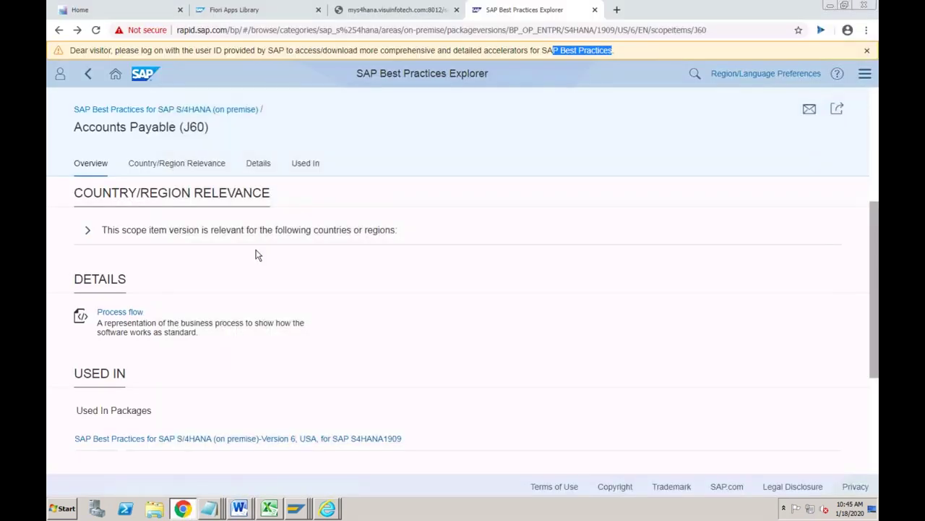
# - Switch to the Fiori Apps Library tab showing ME21N's catalogs, business groups and business roles
pyautogui.click(253, 13)
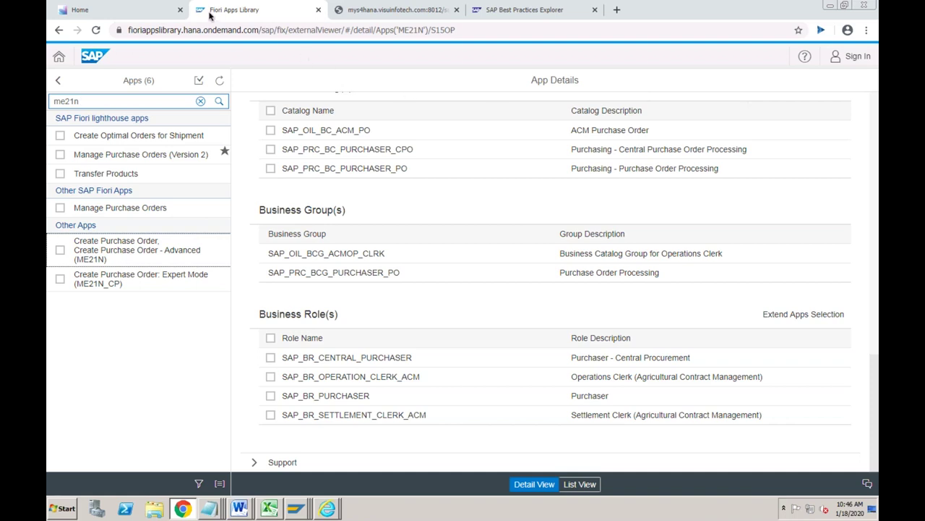
# - Launch the Manage Purchase Contracts tile from the launchpad Home, then go back to ME21N's app details
pyautogui.click(156, 12)
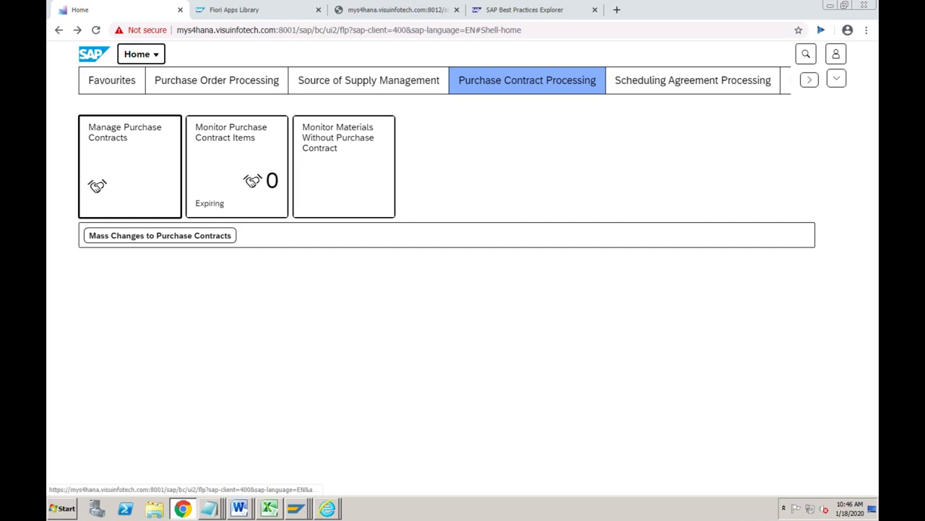
pyautogui.click(126, 165)
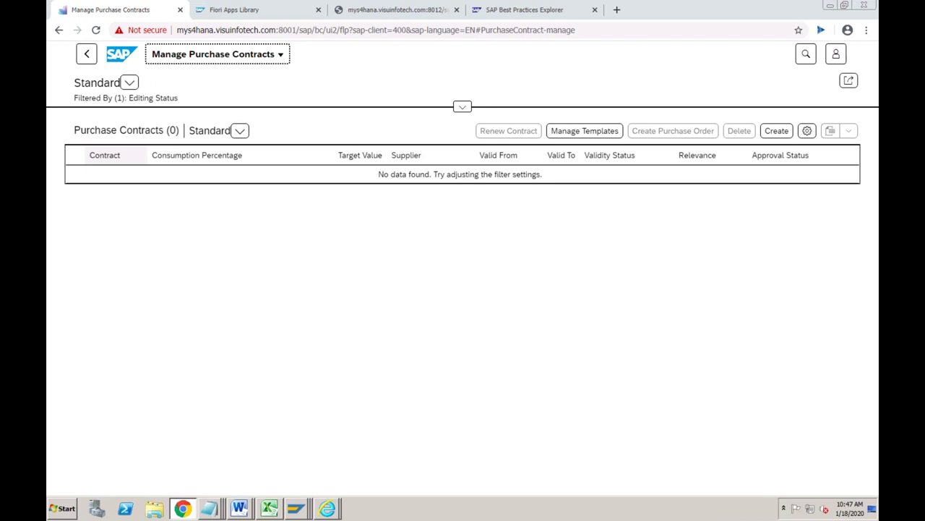
pyautogui.click(270, 10)
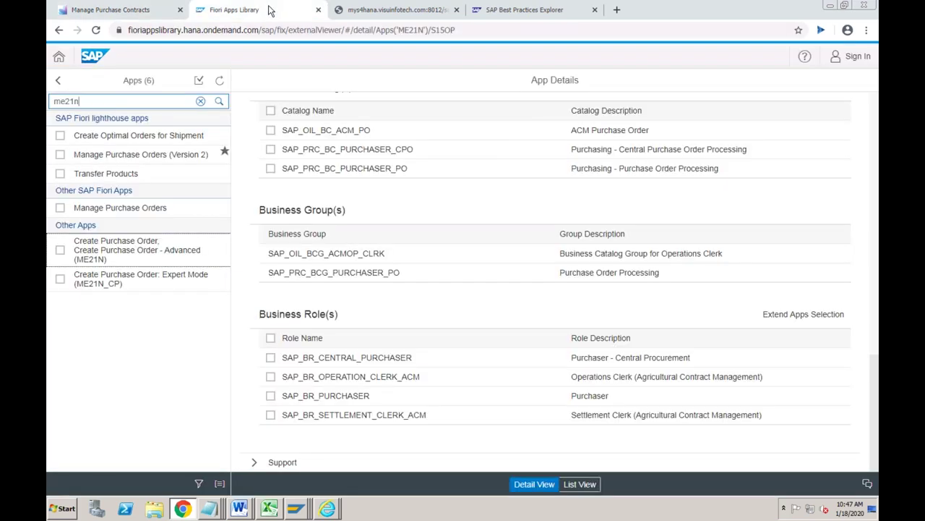
pyautogui.click(143, 11)
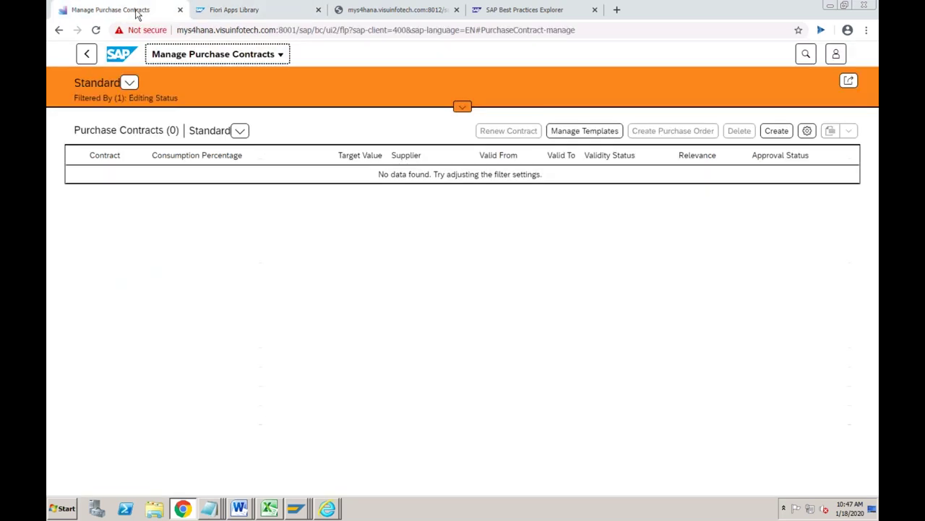
pyautogui.click(235, 13)
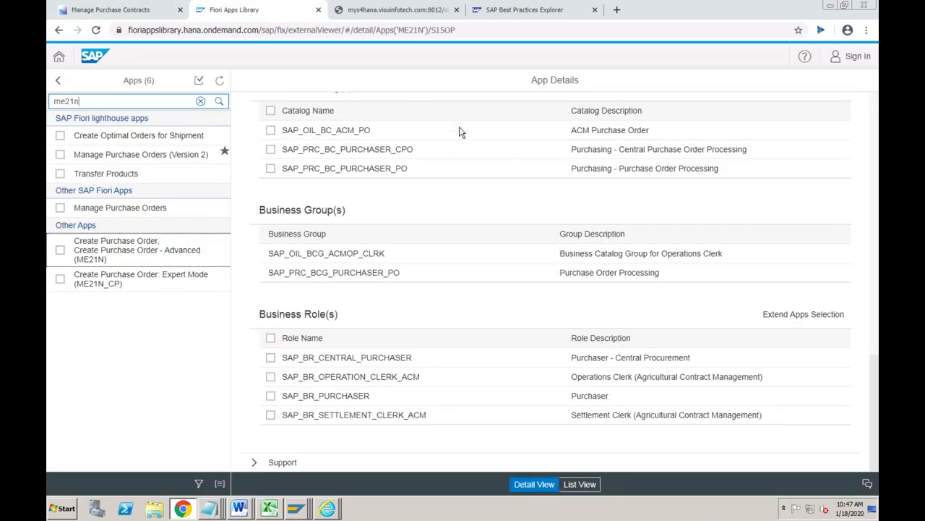
# - Scroll through ME21N's details and configuration, then open the Manage Purchase Orders (F0842) app details
pyautogui.scroll(5, 873, 202)
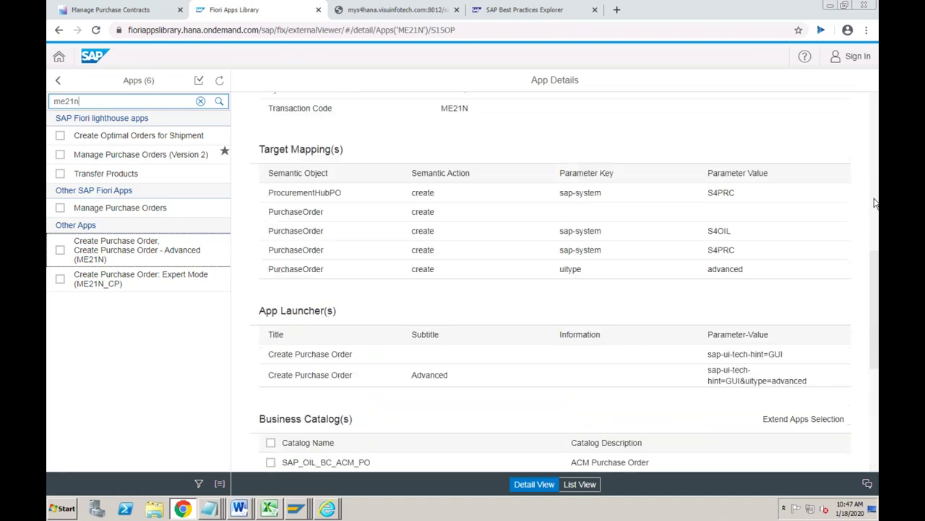
pyautogui.scroll(5, 873, 202)
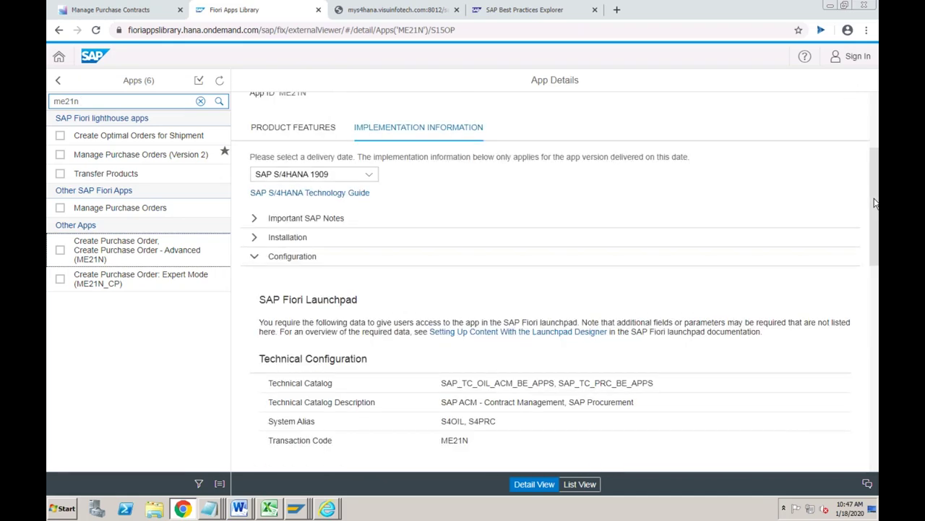
pyautogui.scroll(1, 875, 195)
pyautogui.scroll(-1, 876, 187)
pyautogui.scroll(3, 875, 181)
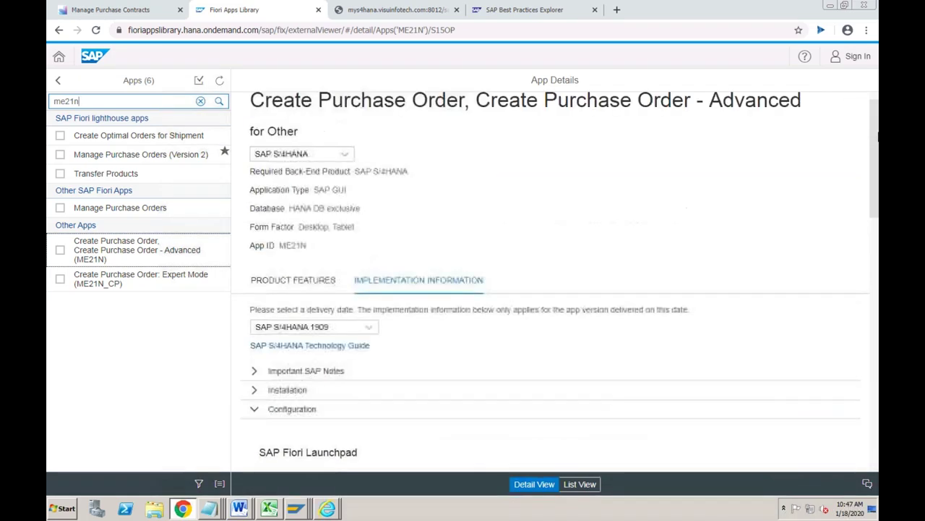
pyautogui.moveTo(874, 166); pyautogui.dragTo(878, 273)
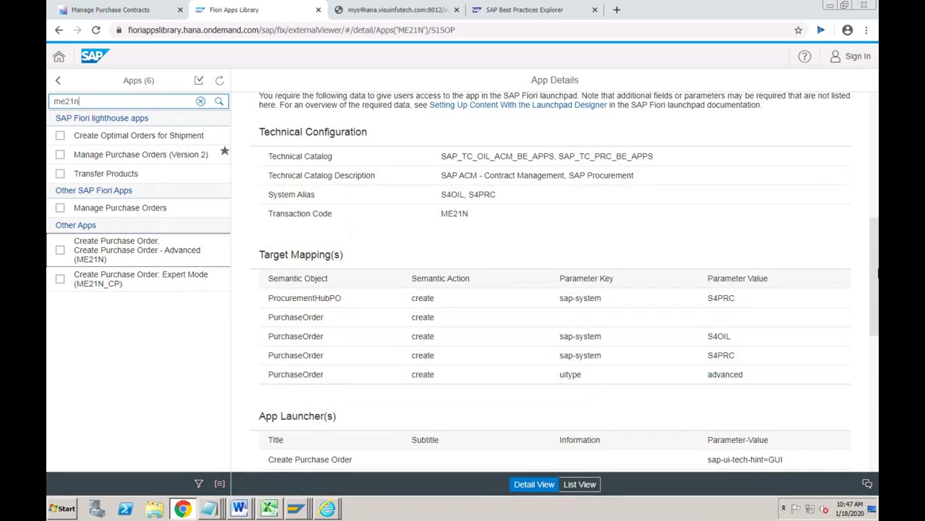
pyautogui.moveTo(878, 273); pyautogui.dragTo(878, 229)
pyautogui.scroll(1, 597, 242)
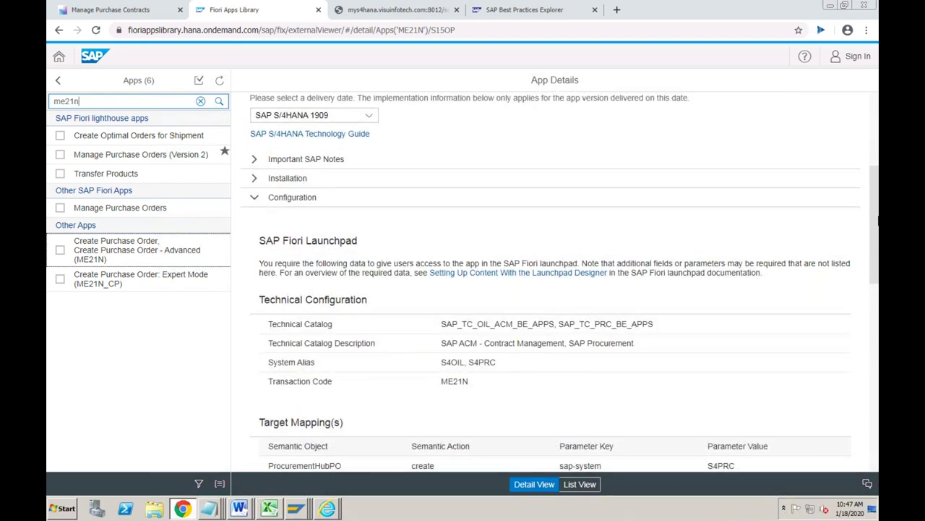
pyautogui.click(166, 209)
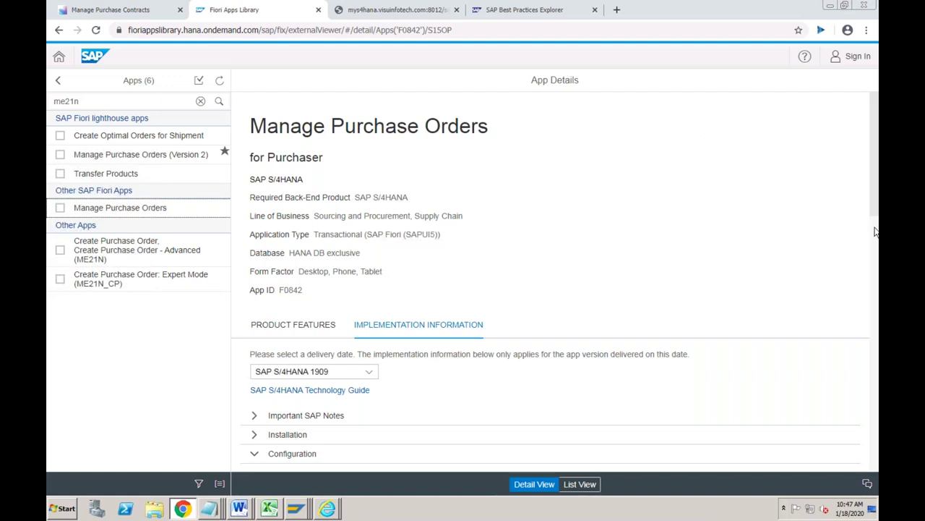
# - Select OData service MM_PUR_PO_MAINTAIN in F0842's configuration, then list the open Notepad windows
pyautogui.scroll(-5, 875, 232)
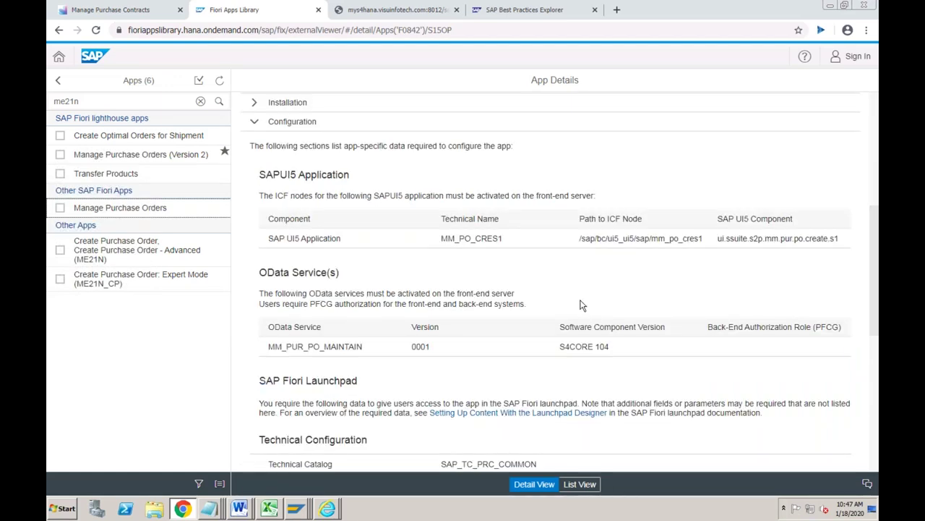
pyautogui.moveTo(362, 347); pyautogui.dragTo(267, 347)
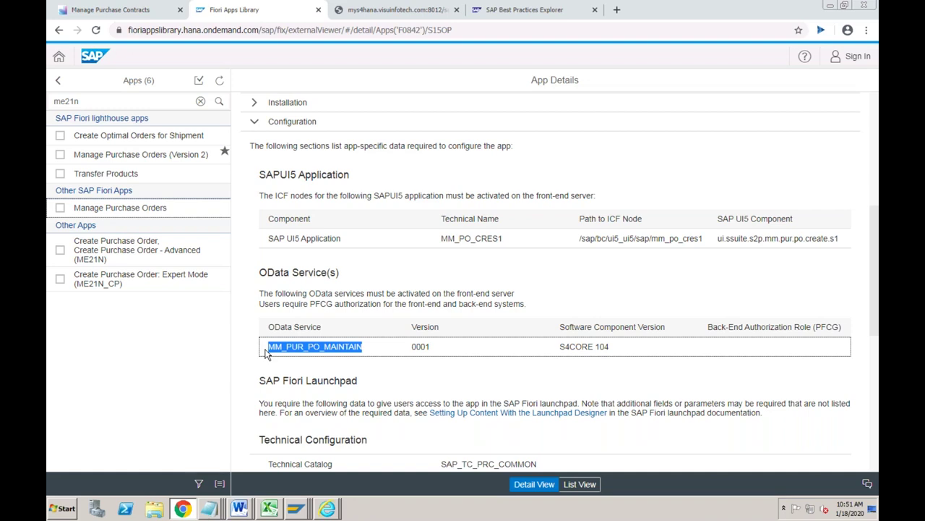
pyautogui.click(209, 510)
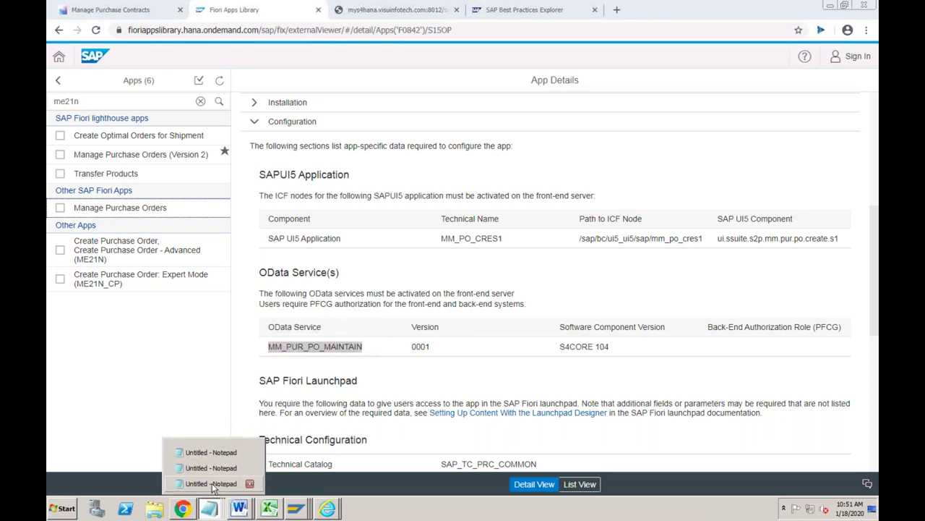
# - Bring the 'User ---> Role ---> Catalog' Notepad notes forward and add a new line below
pyautogui.click(212, 484)
pyautogui.press('Return')
pyautogui.press('Return')
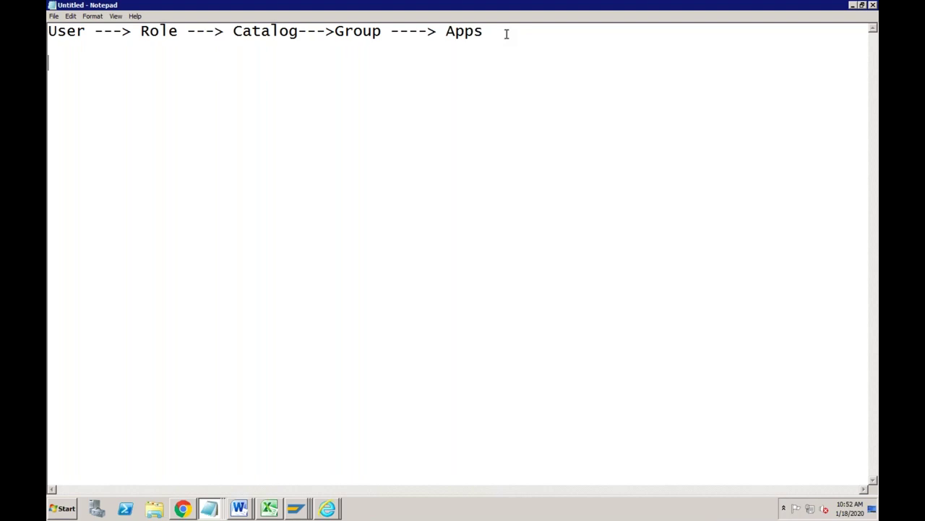
# - Add the heading 'Types of Apps:' listing 1. Transactional Apps, 2. Analytical Apps, 3. Factsheets
pyautogui.write('Types of Apps')
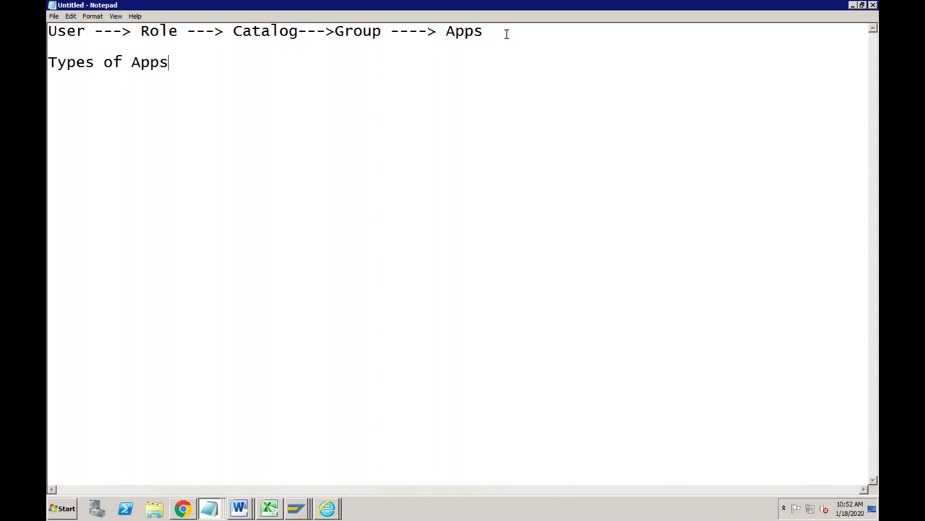
pyautogui.write(':')
pyautogui.press('Return')
pyautogui.press('Return')
pyautogui.write('1. Transactional Apps')
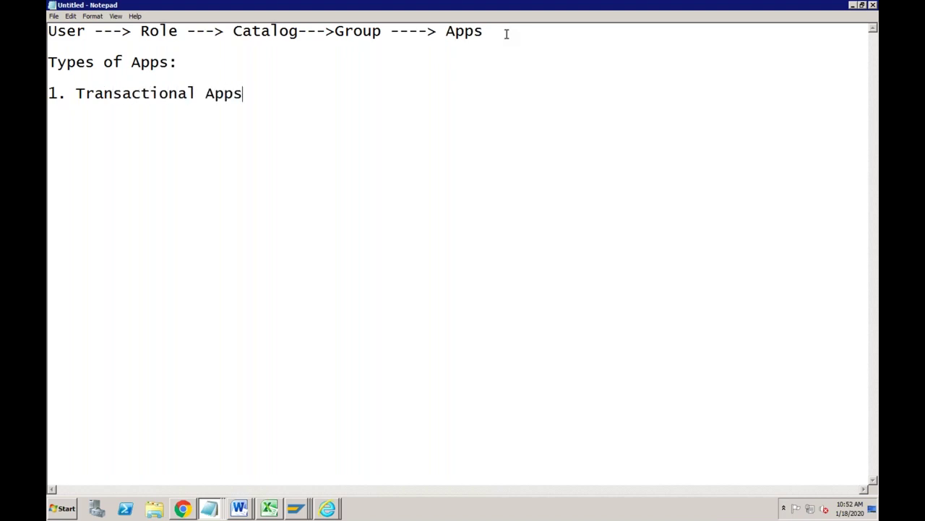
pyautogui.press('Return')
pyautogui.write('2. Analytical Apps')
pyautogui.press('Return')
pyautogui.write('3. ')
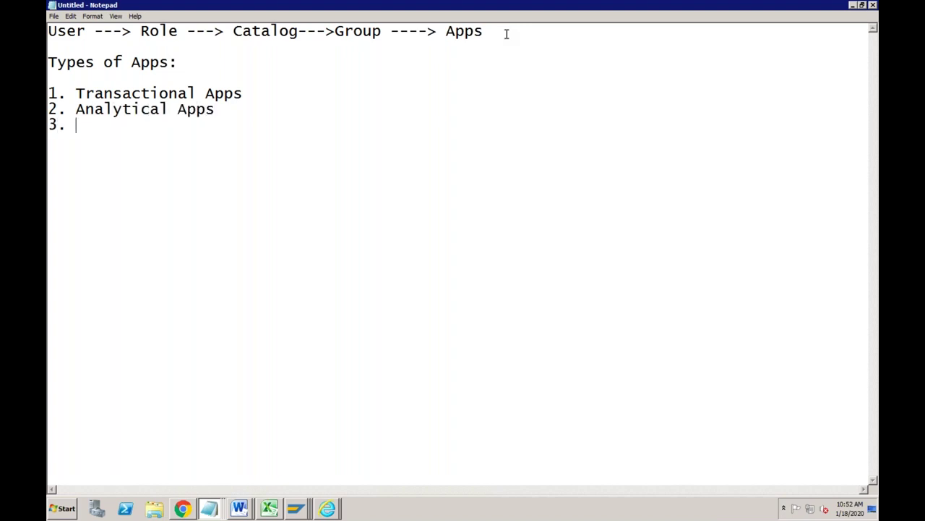
pyautogui.write('Factsheets')
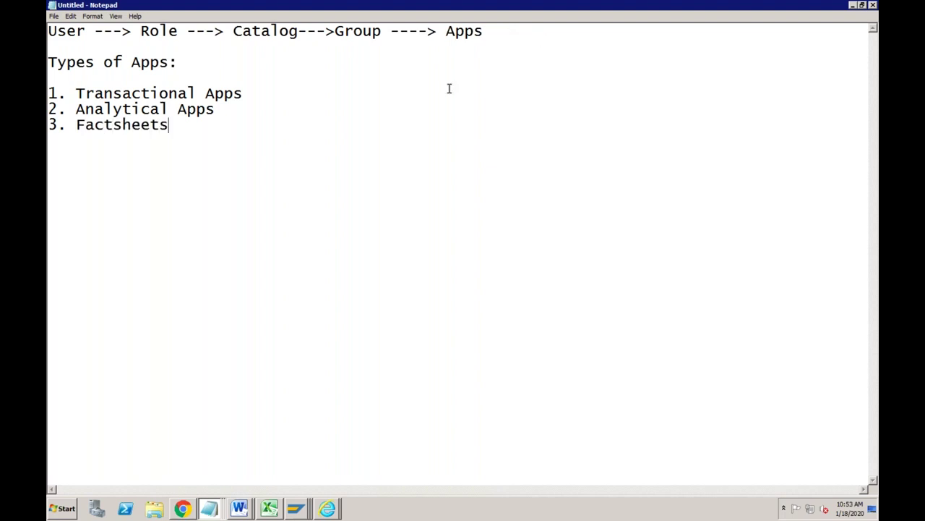
# - Describe Transactional Apps as '- Apps which allows to do transactions' and begin the Analytical Apps description with '-'
pyautogui.click(278, 94)
pyautogui.write('- Apps which allow')
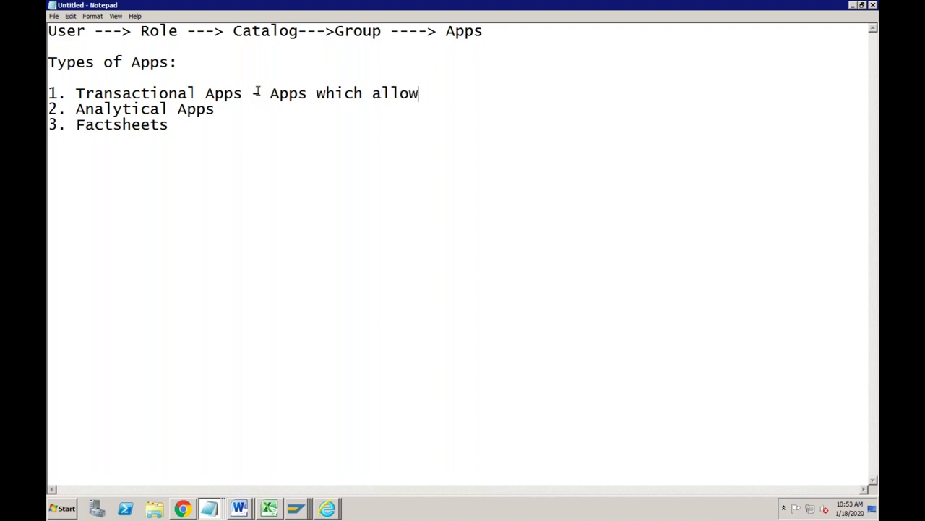
pyautogui.write('s to do tra')
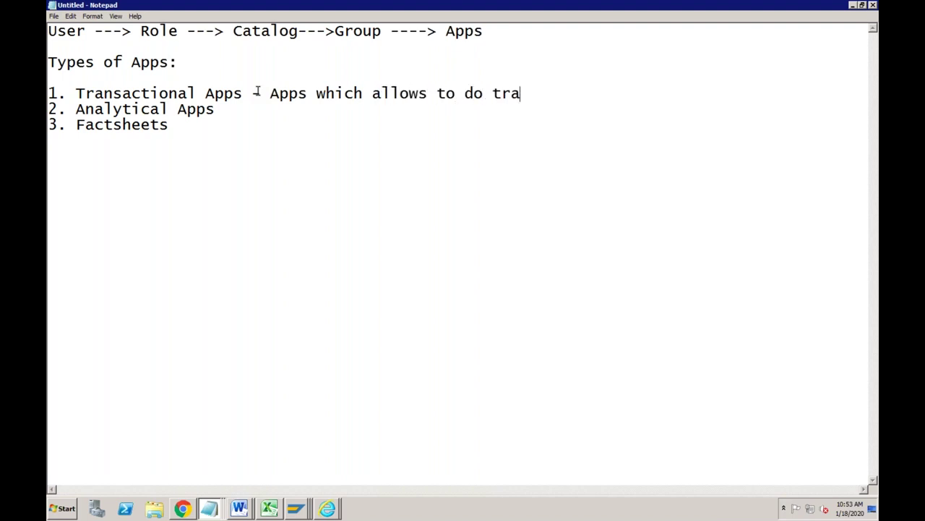
pyautogui.write('nsactions')
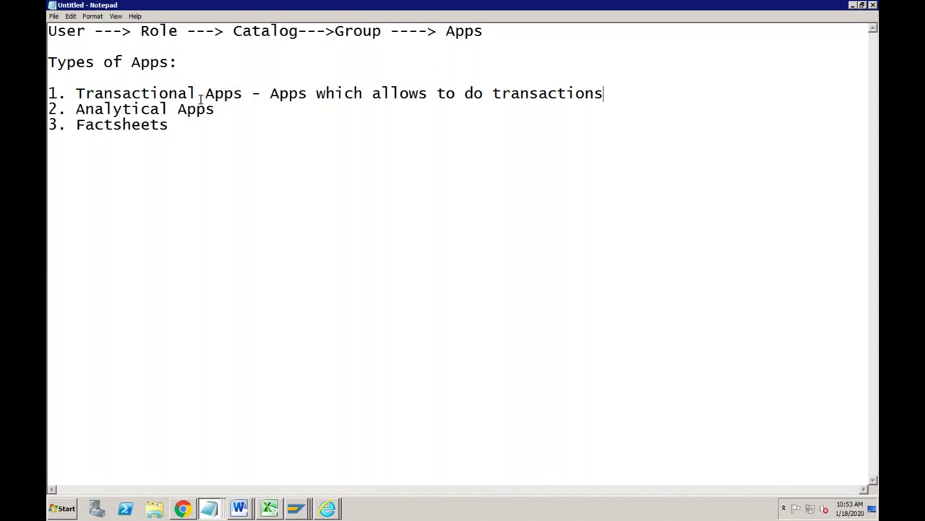
pyautogui.write('-')
# - Back in Chrome, visit the launchpad home, then search the Fiori Apps Library for 'analytics' instead of me21n
pyautogui.click(182, 508)
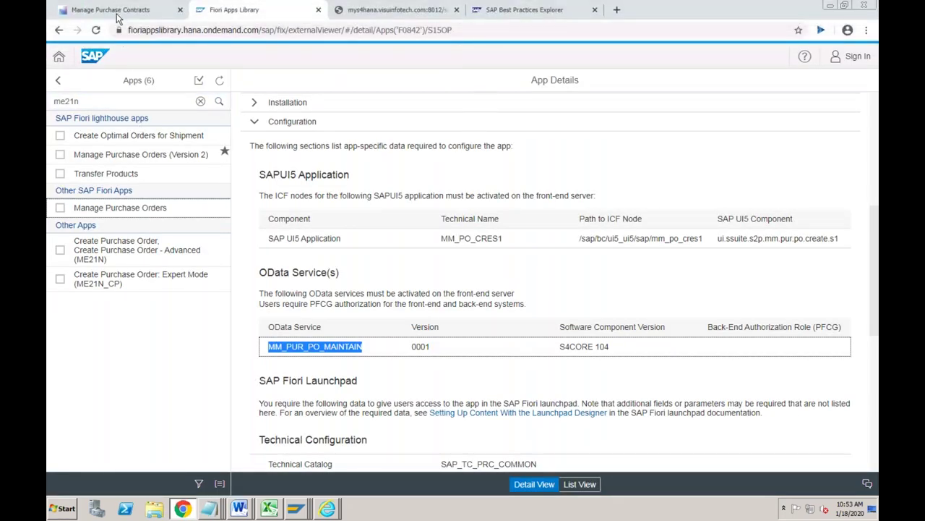
pyautogui.click(117, 10)
pyautogui.click(86, 54)
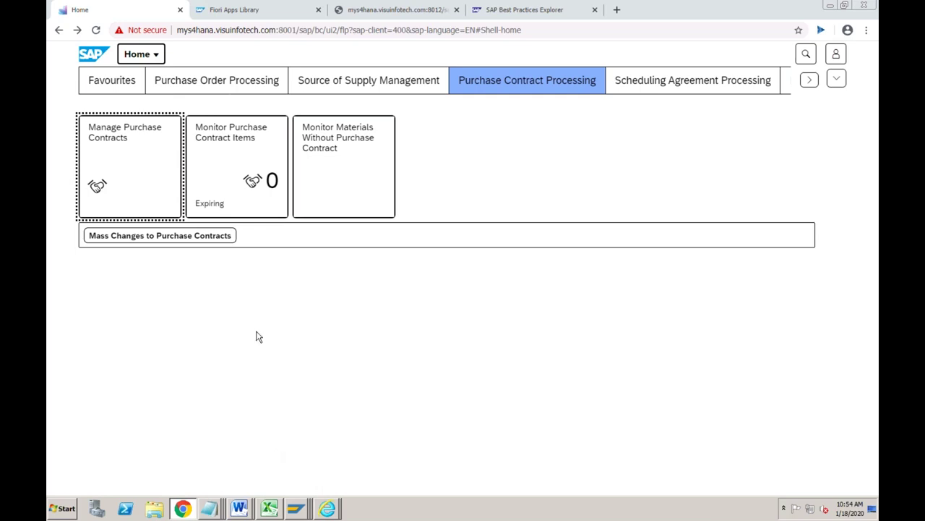
pyautogui.click(257, 14)
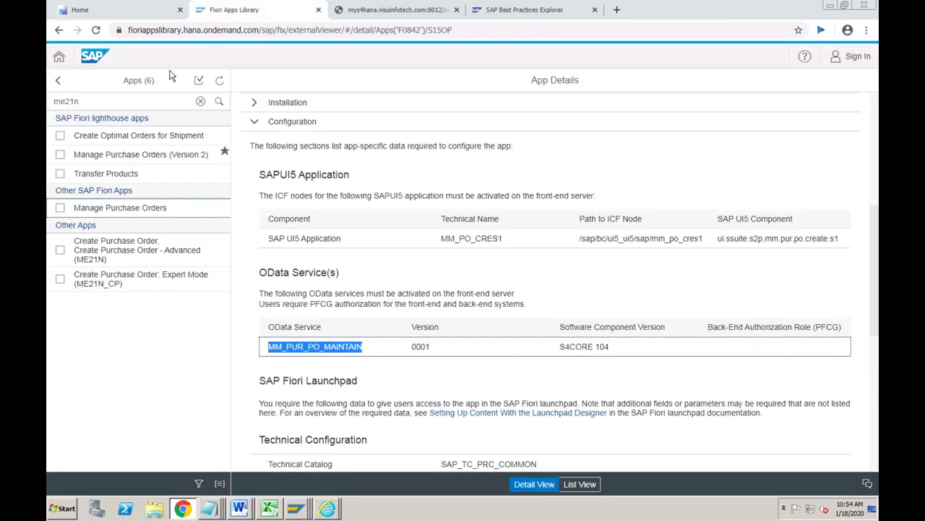
pyautogui.moveTo(90, 101); pyautogui.dragTo(52, 105)
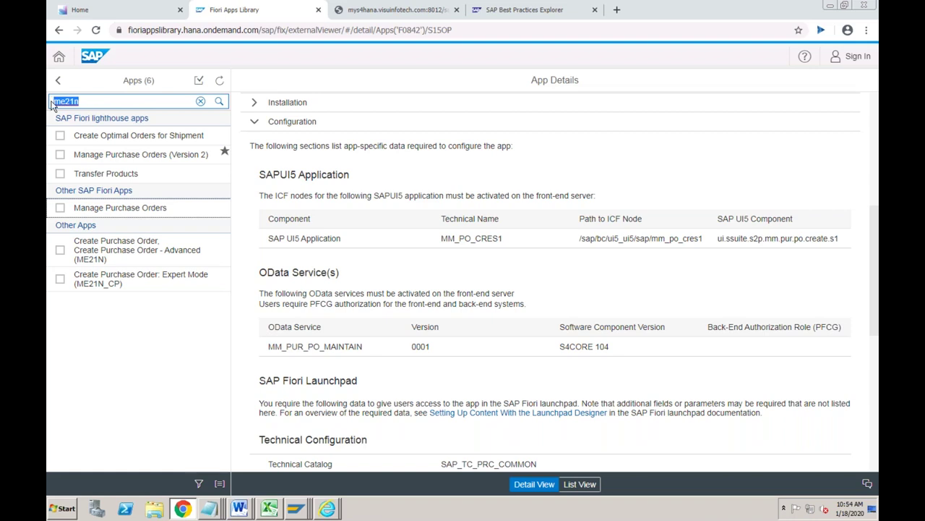
pyautogui.write('analytics')
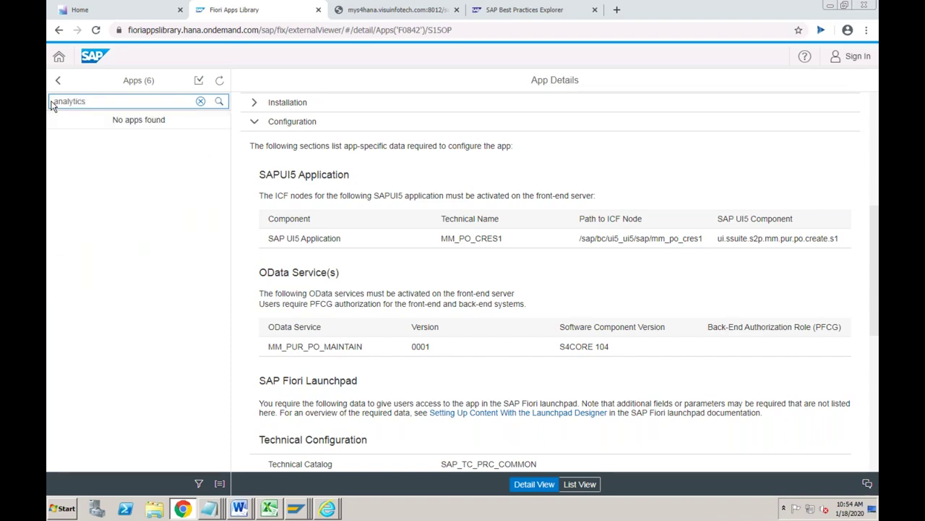
pyautogui.press('Return')
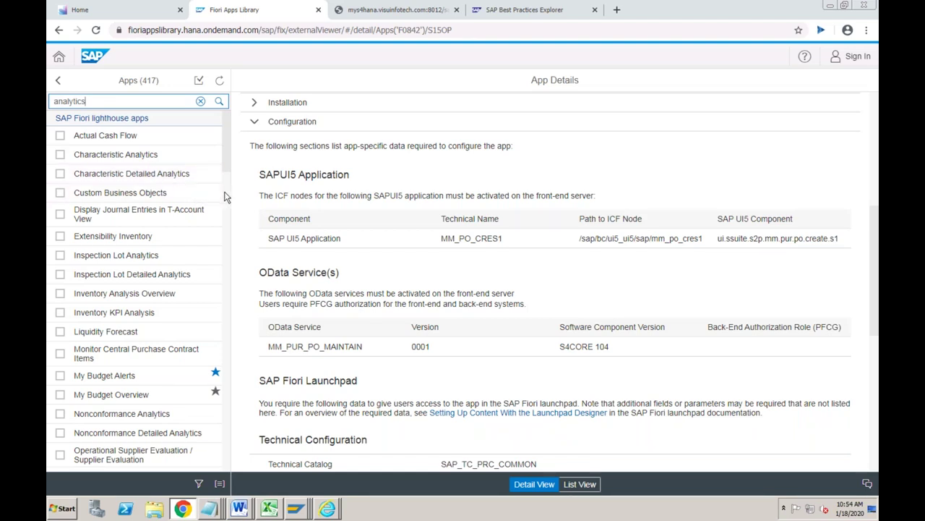
# - Open Accounts Payable Overview from the results and highlight its Analytical application type
pyautogui.scroll(-4, 224, 197)
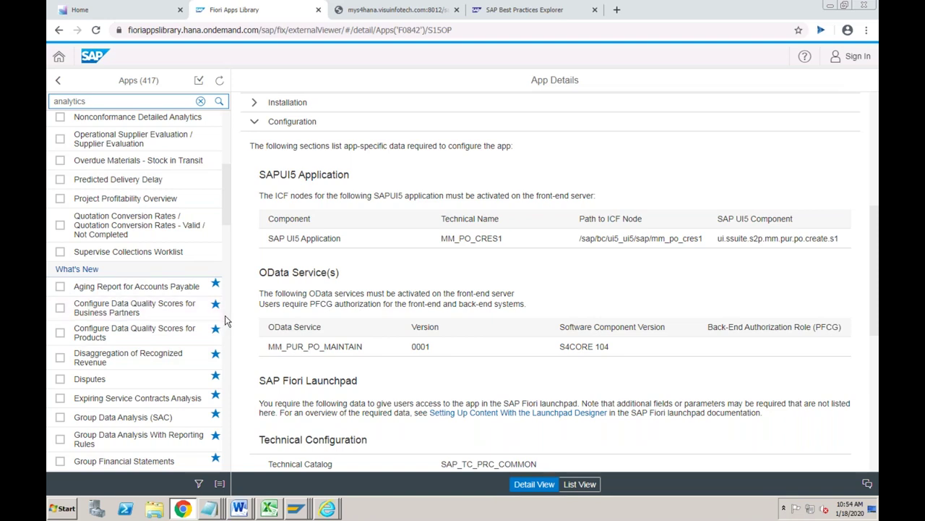
pyautogui.scroll(-4, 224, 321)
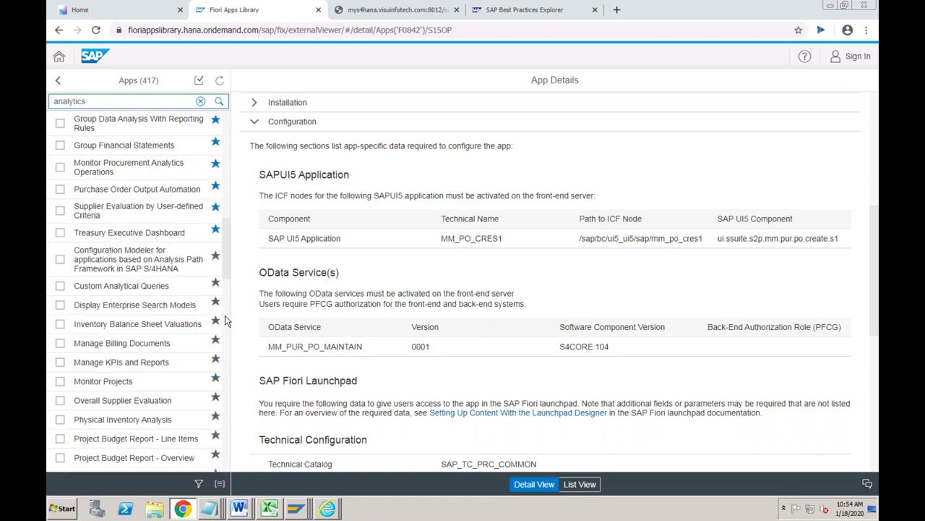
pyautogui.scroll(-4, 224, 320)
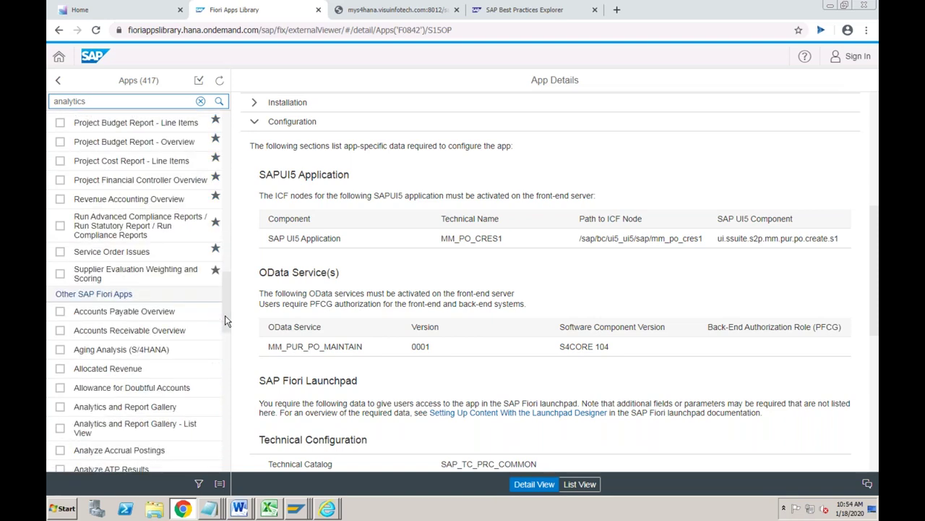
pyautogui.click(154, 314)
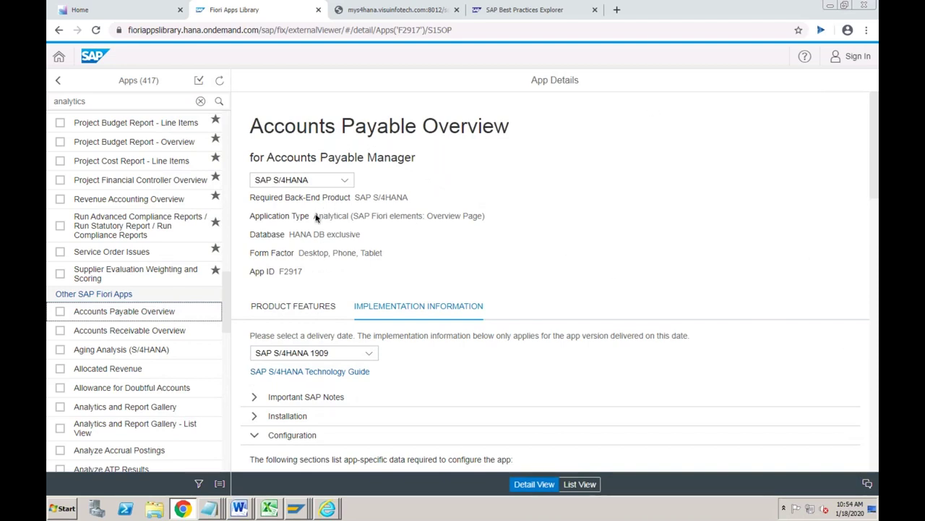
pyautogui.moveTo(314, 217); pyautogui.dragTo(351, 217)
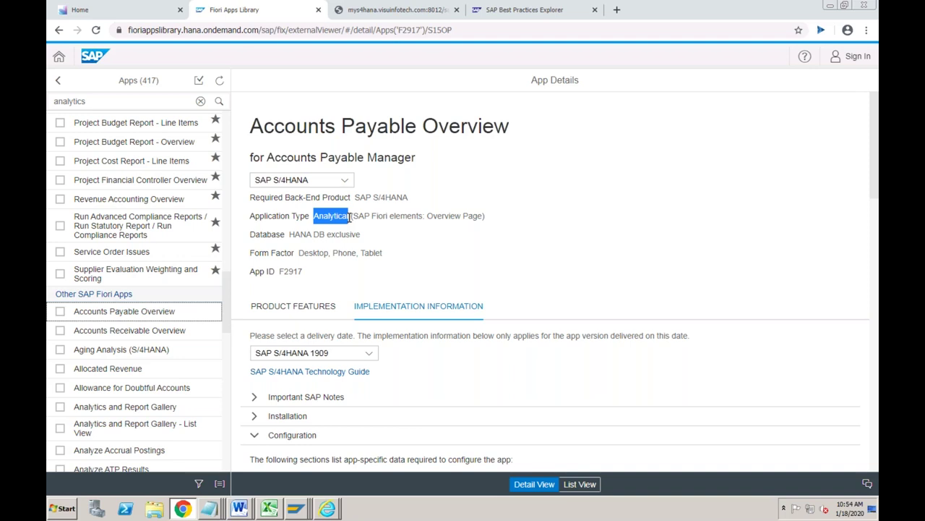
pyautogui.click(369, 215)
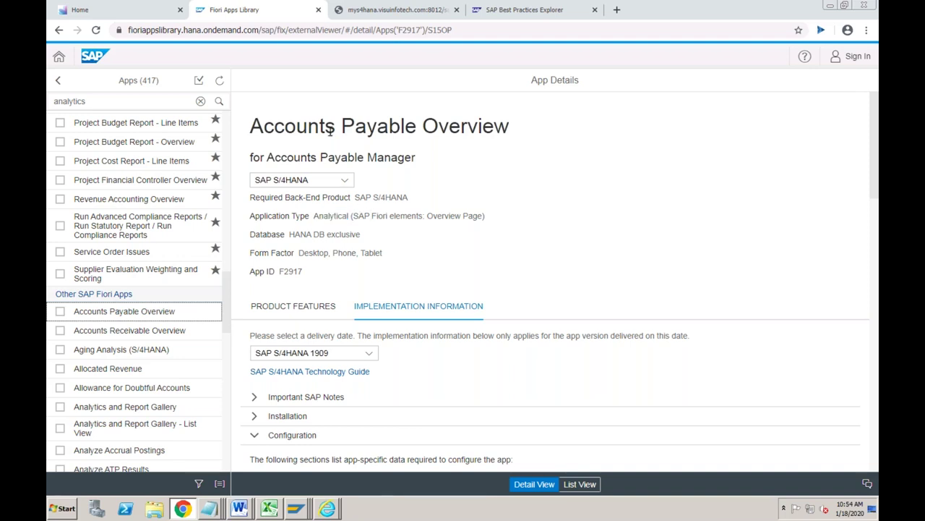
pyautogui.moveTo(313, 216); pyautogui.dragTo(352, 217)
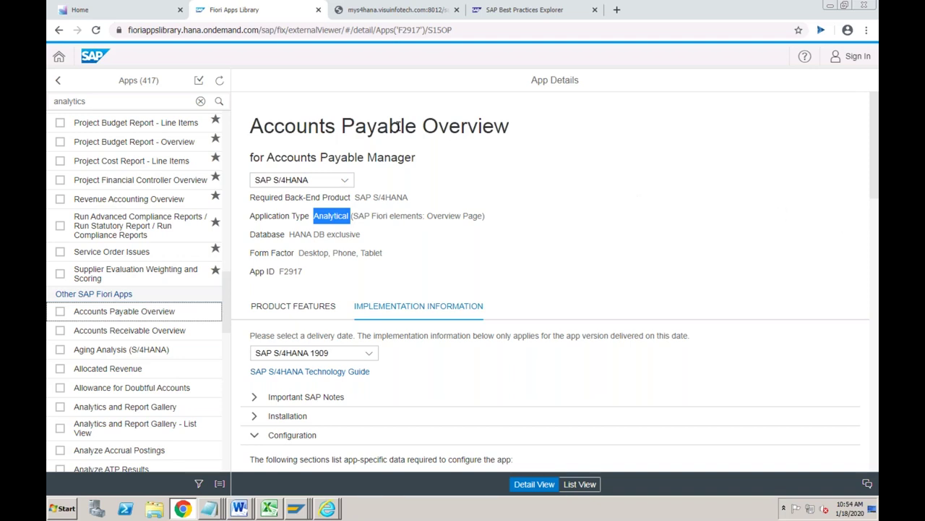
pyautogui.click(126, 14)
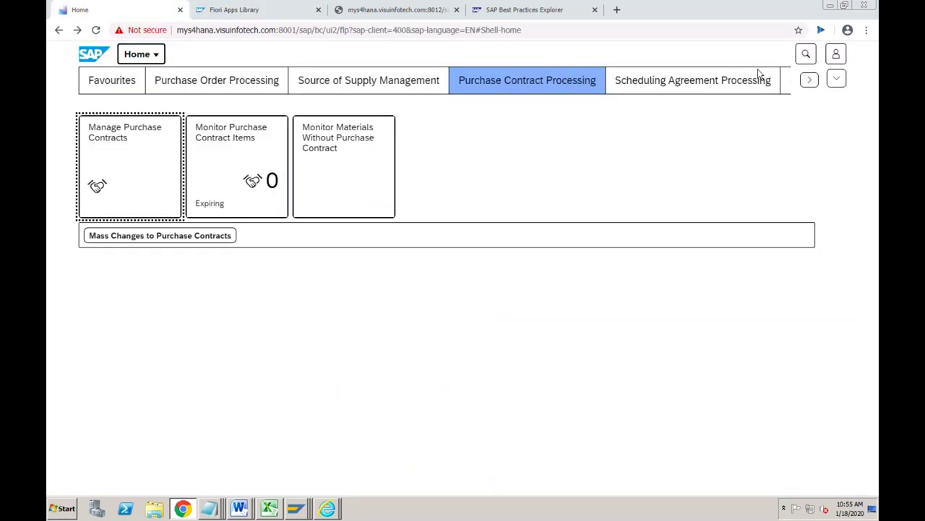
pyautogui.click(806, 54)
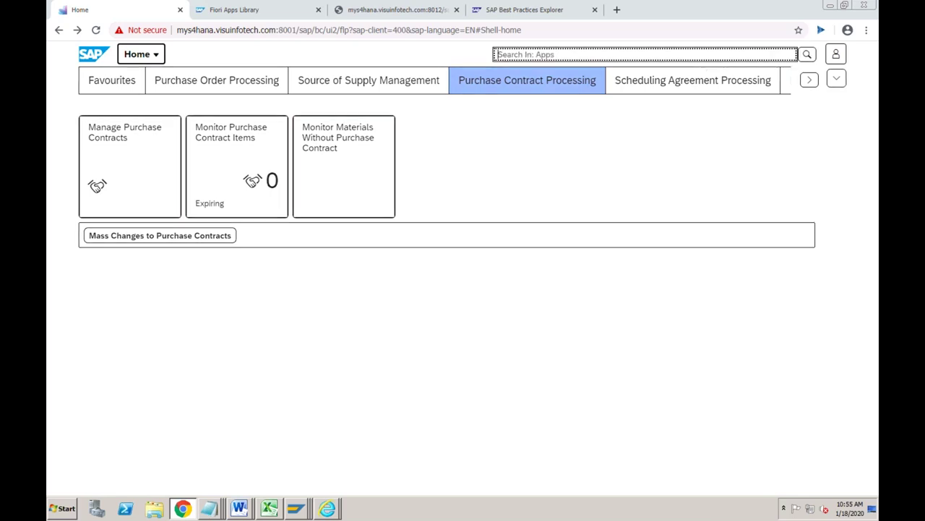
pyautogui.write('account')
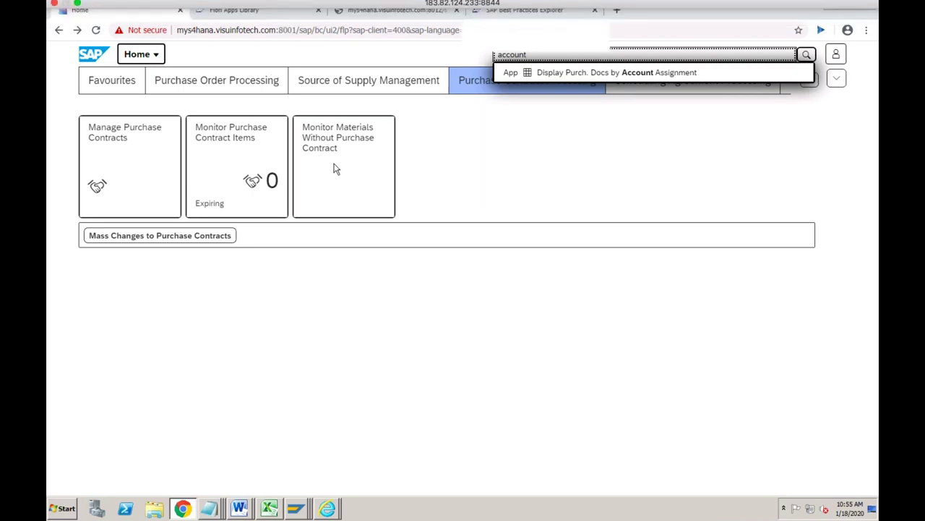
pyautogui.click(269, 14)
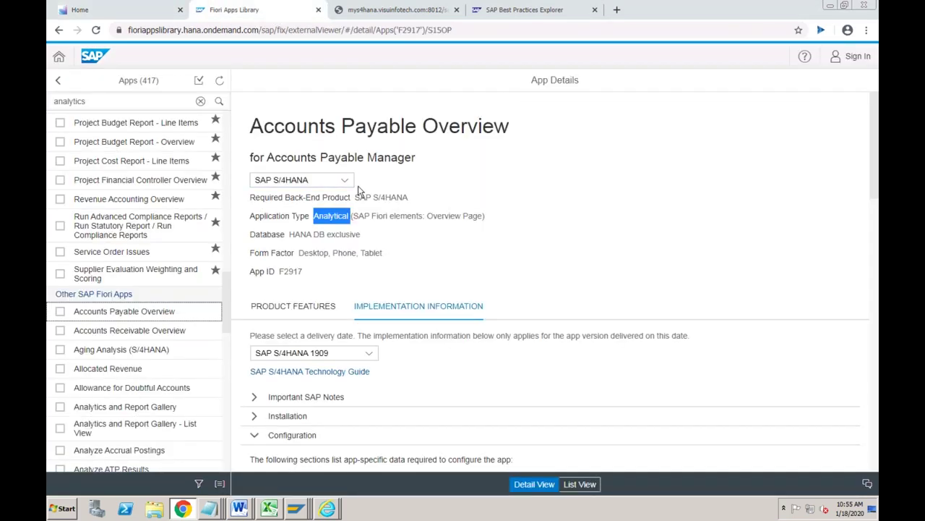
# - Copy the SAP_BR_AP_MANAGER role name from App Details and bring up SAP GUI user maintenance
pyautogui.click(873, 216)
pyautogui.moveTo(873, 215); pyautogui.dragTo(876, 360)
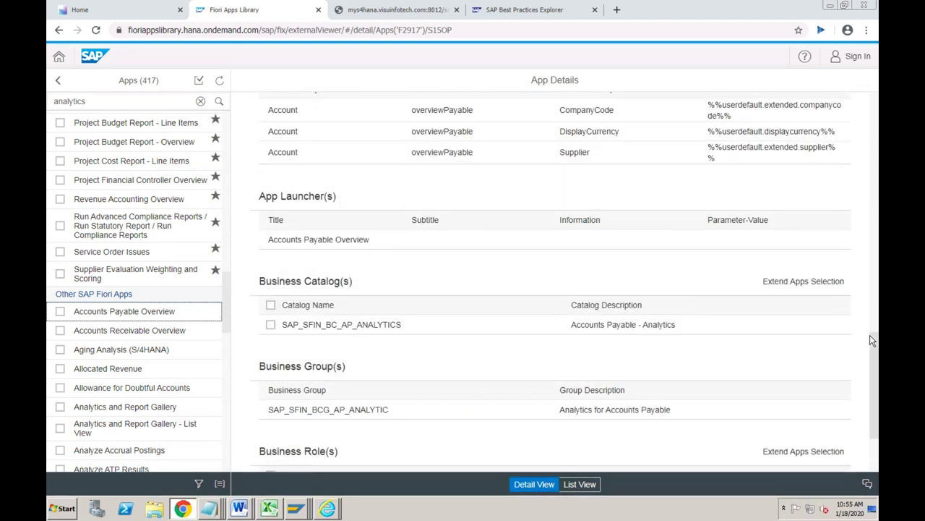
pyautogui.scroll(-2, 871, 351)
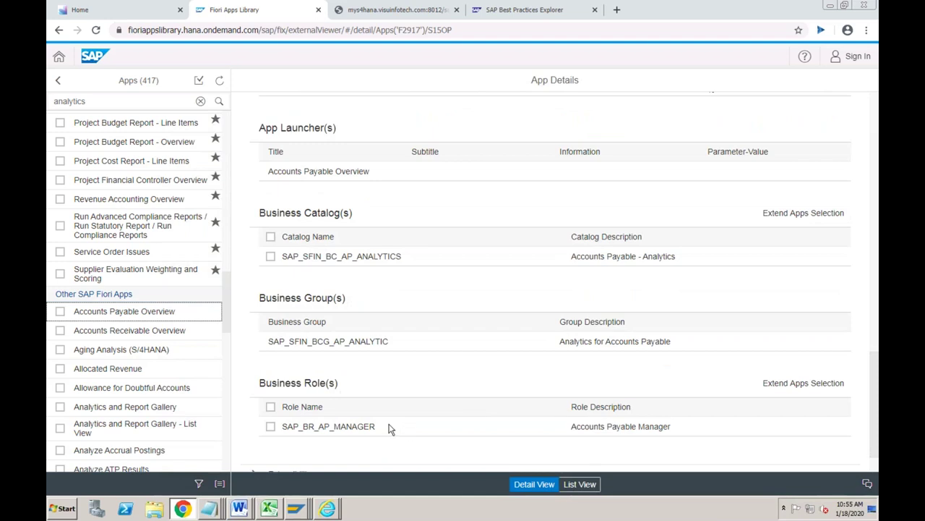
pyautogui.moveTo(382, 428); pyautogui.dragTo(284, 428)
pyautogui.hotkey('ctrl', 'c')
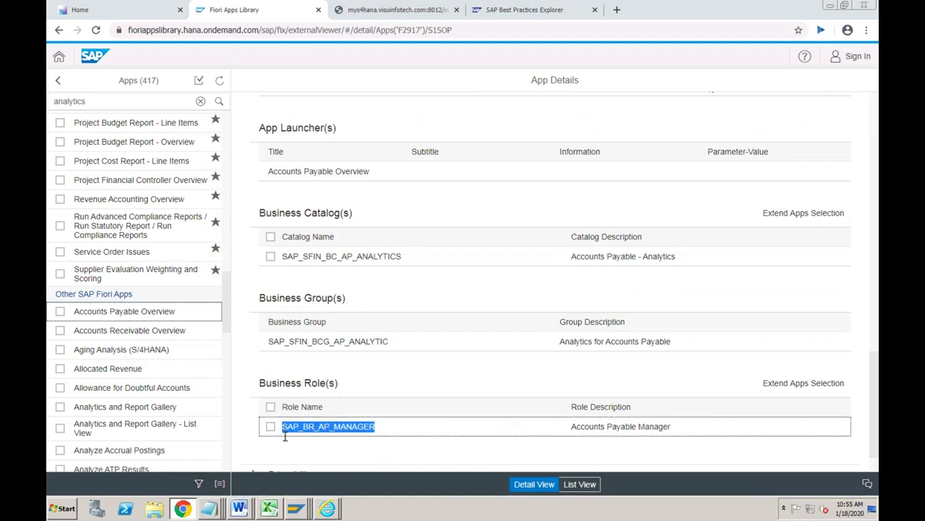
pyautogui.rightClick(296, 508)
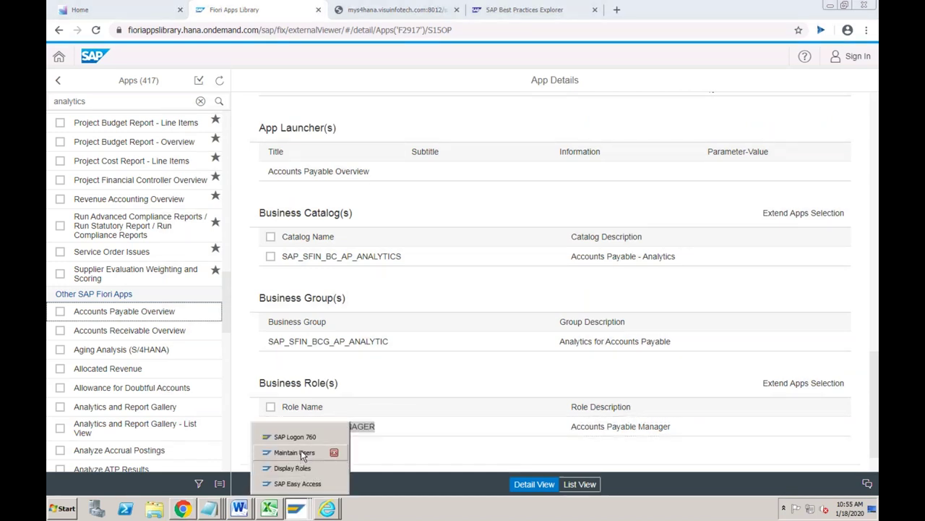
pyautogui.click(301, 451)
# - Paste SAP_BR_AP_MANAGER into a new row of the user's Roles and save
pyautogui.click(171, 274)
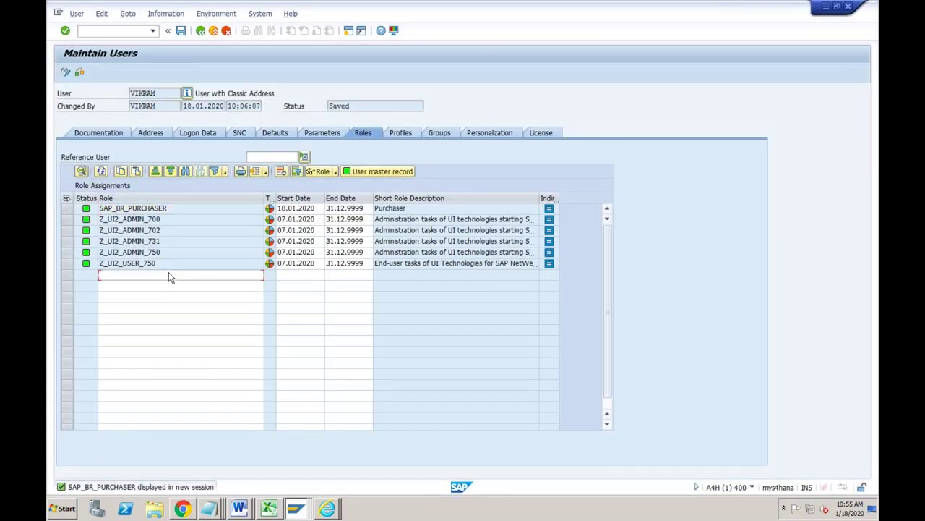
pyautogui.hotkey('ctrl', 'v')
pyautogui.press('Return')
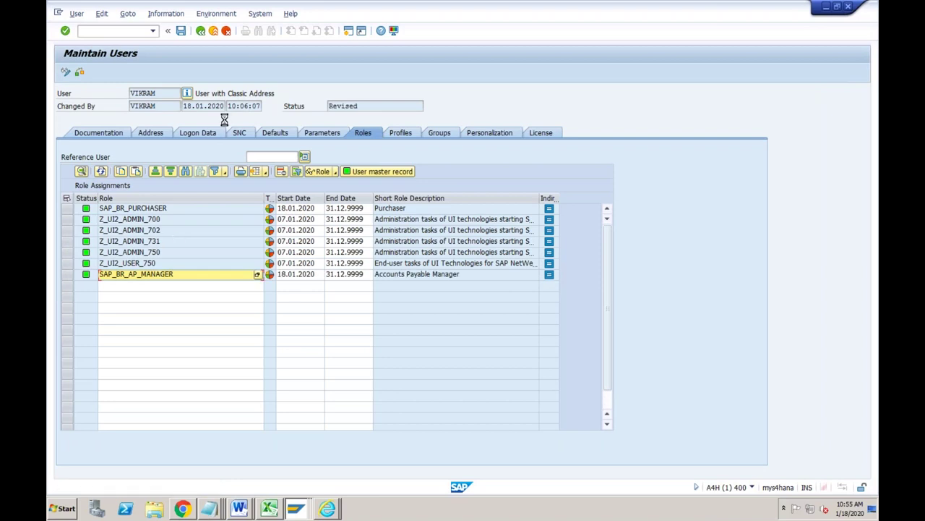
pyautogui.click(181, 31)
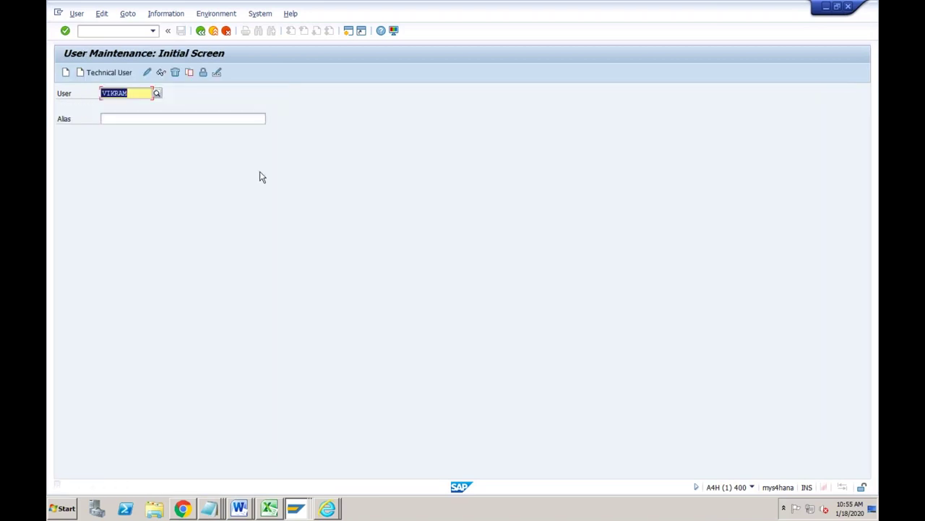
# - Refresh the Fiori launchpad home page in the browser to pick up the new role
pyautogui.click(182, 509)
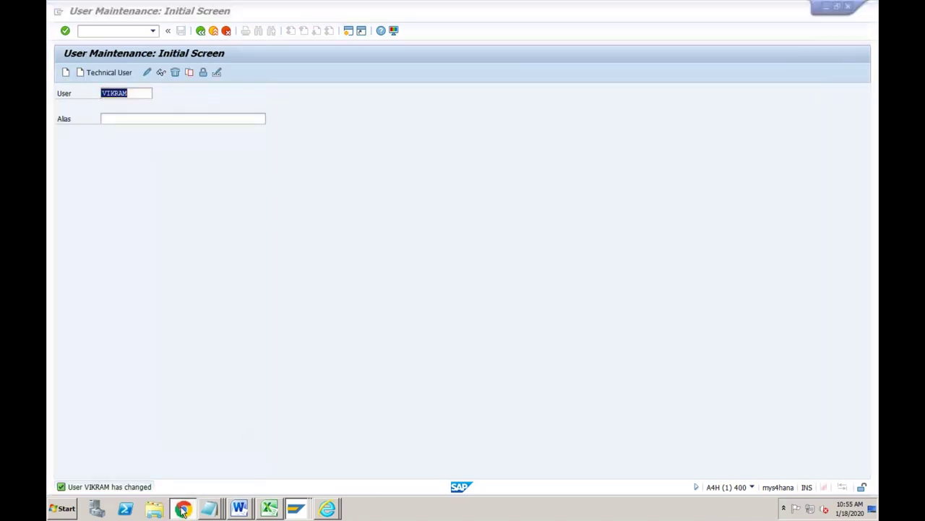
pyautogui.click(130, 18)
pyautogui.click(96, 30)
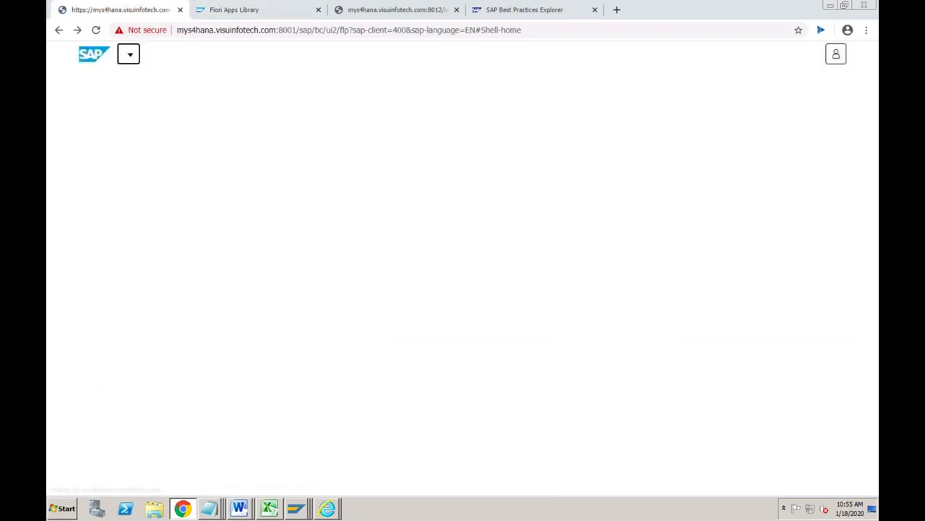
# - Delete the SAP_BR_PURCHASER role from the user in change mode and save
pyautogui.moveTo(296, 508)
pyautogui.click(297, 453)
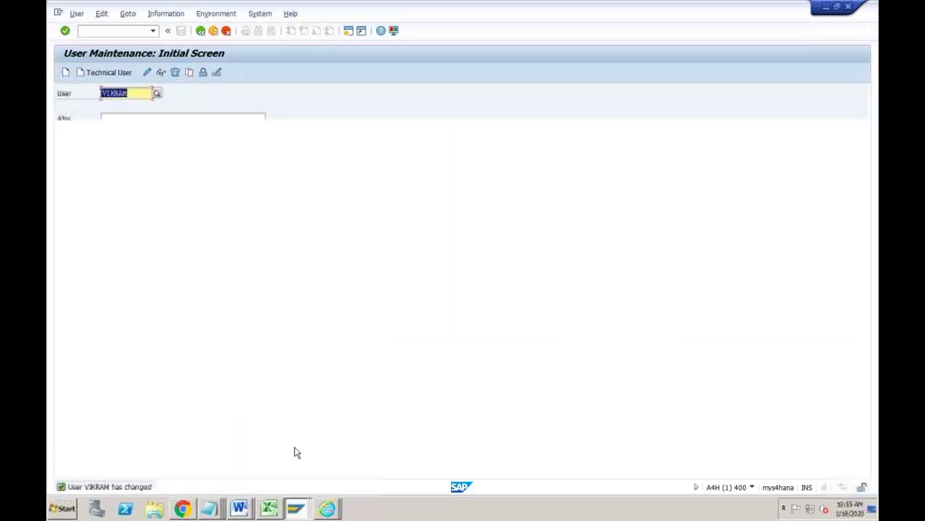
pyautogui.click(145, 74)
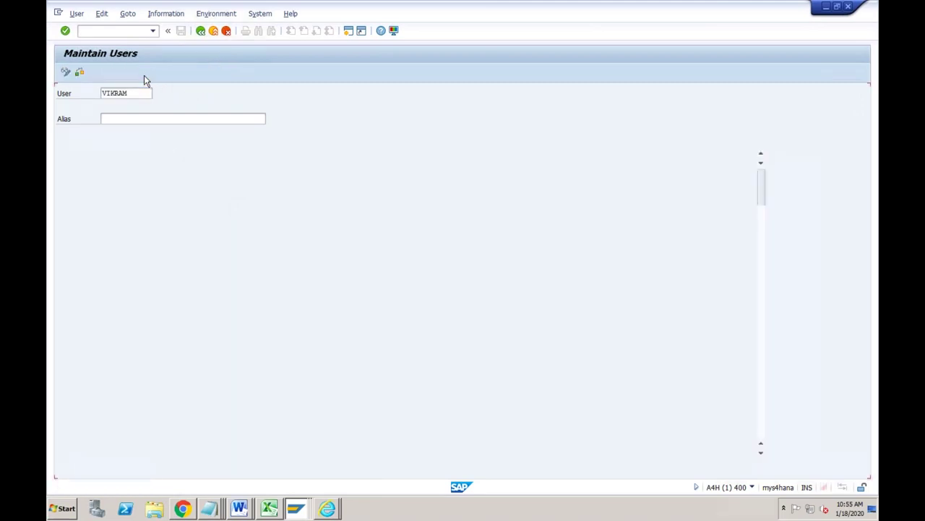
pyautogui.click(363, 132)
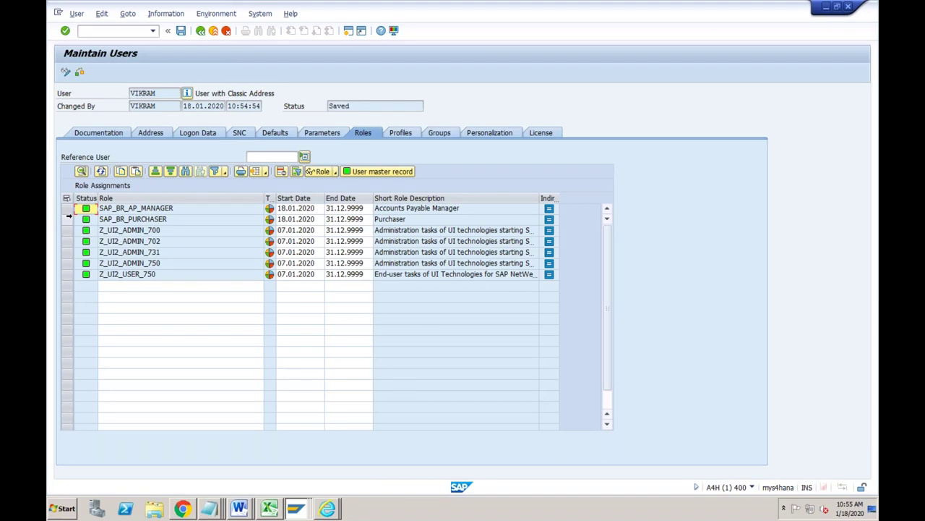
pyautogui.click(68, 219)
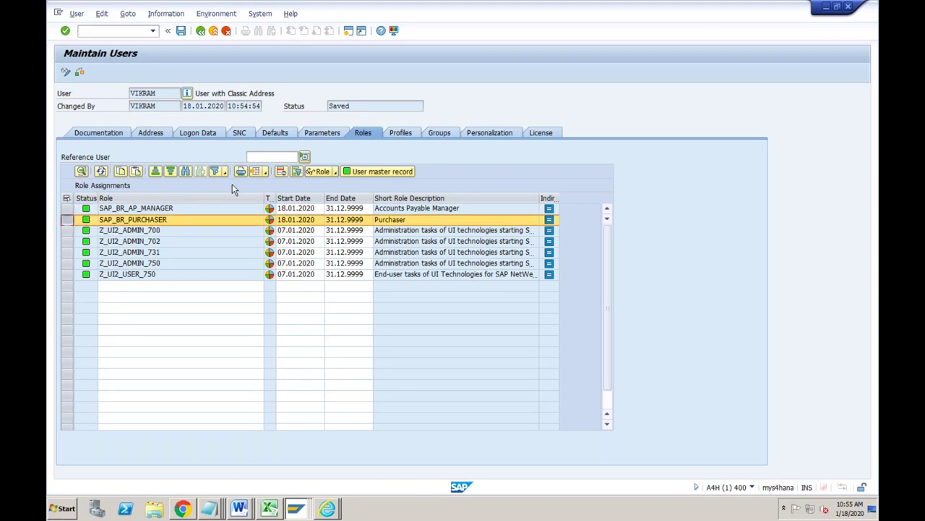
pyautogui.click(281, 174)
pyautogui.click(181, 33)
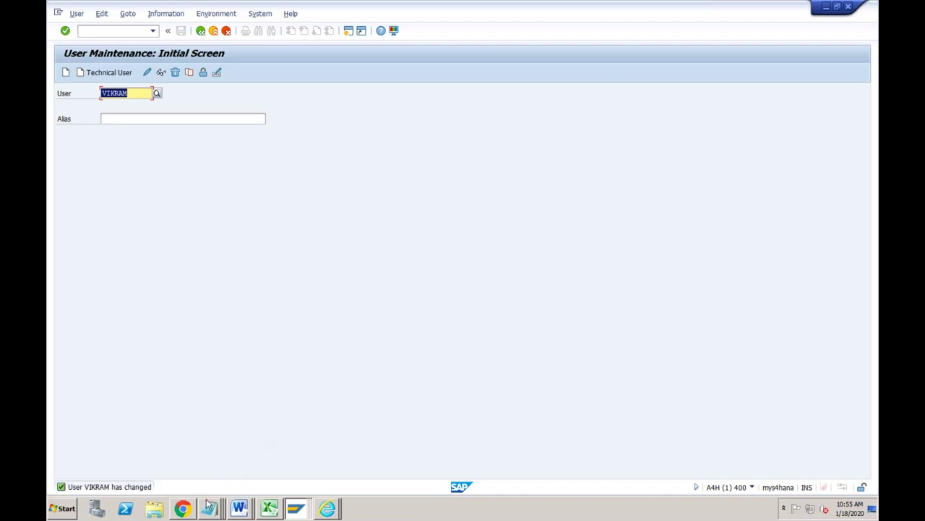
pyautogui.click(184, 509)
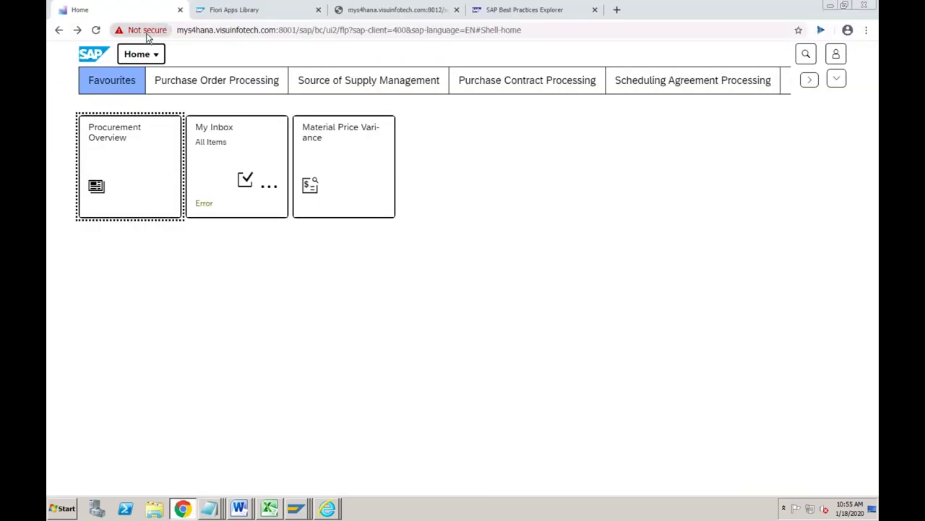
# - Reload the launchpad and open Days Payable Outstanding (Last 12 Months) under Analytics for Accounts Payable
pyautogui.click(96, 30)
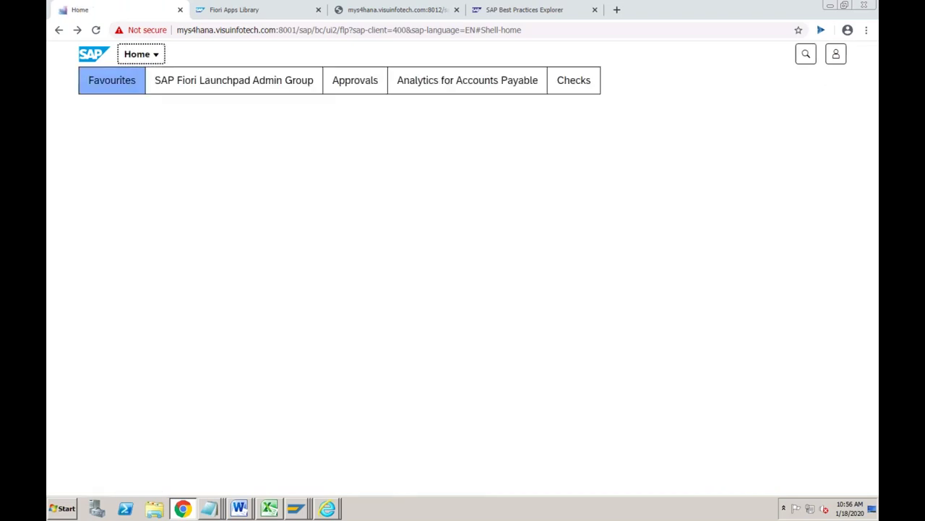
pyautogui.click(480, 86)
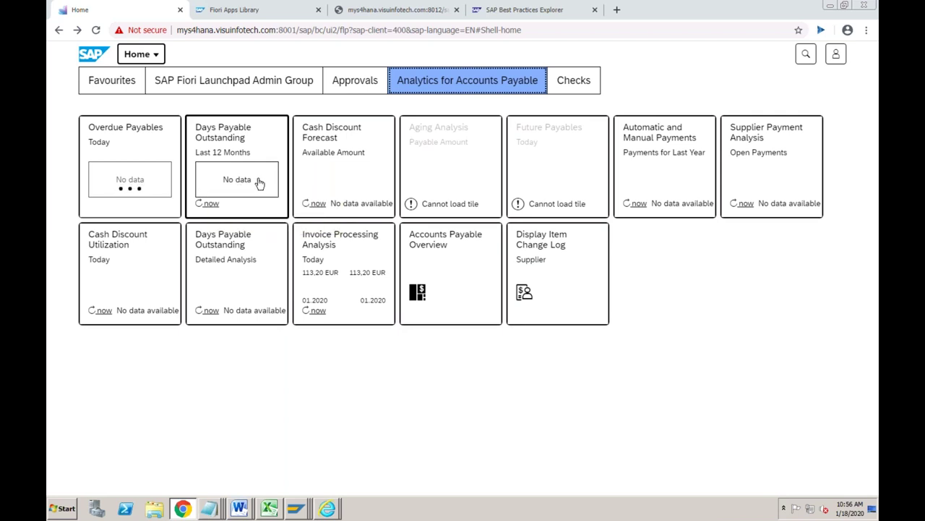
pyautogui.click(254, 149)
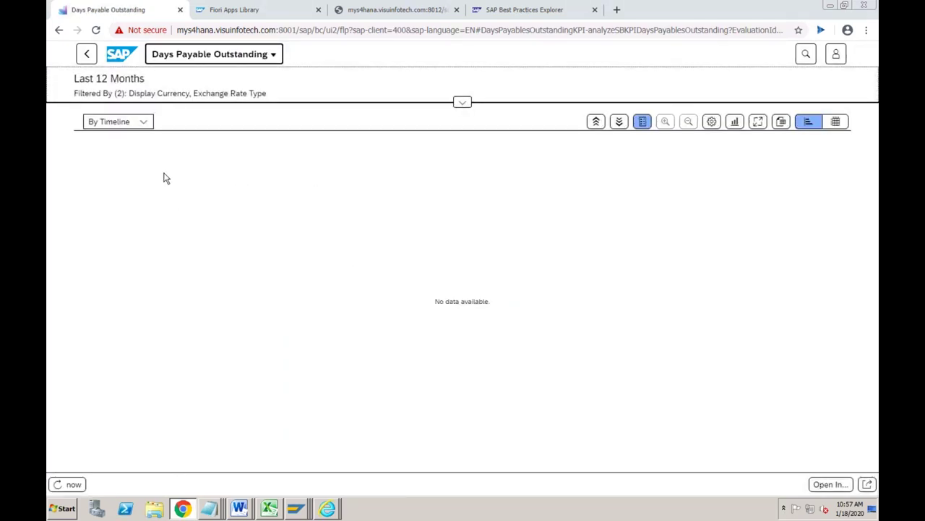
# - Try the By Company Code view, then settle on By Supplier (Top 10 Highest DPO)
pyautogui.click(145, 124)
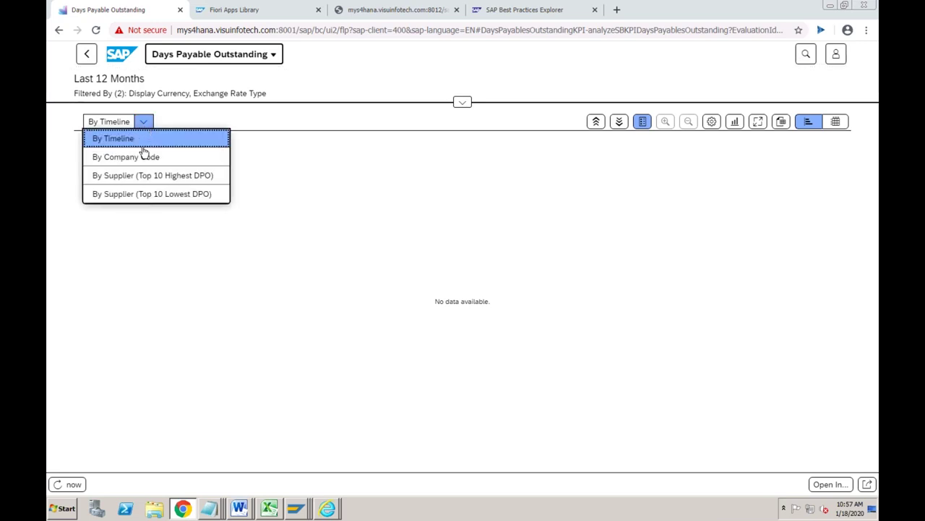
pyautogui.click(139, 159)
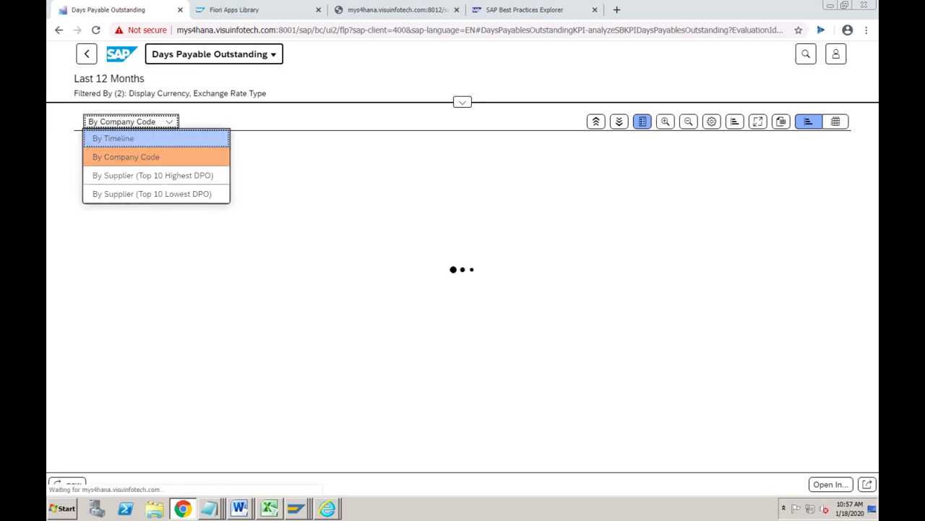
pyautogui.click(168, 122)
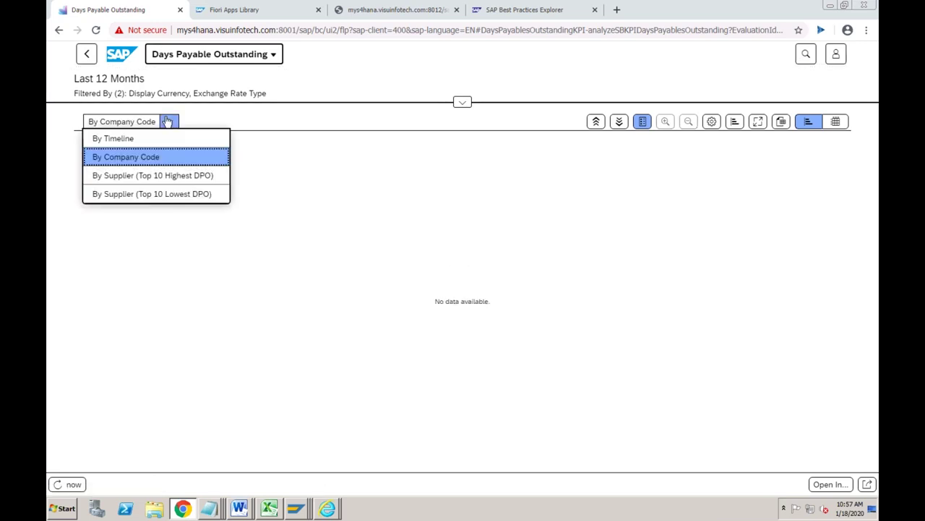
pyautogui.click(167, 175)
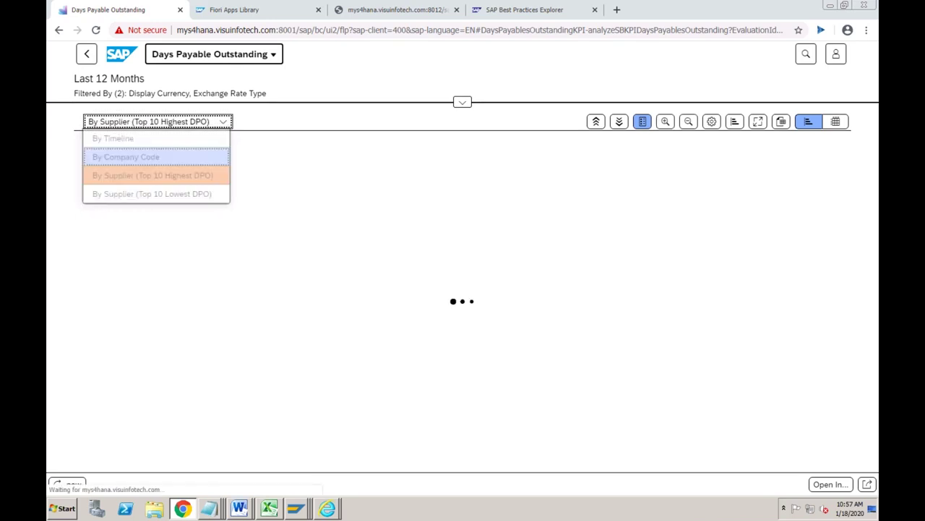
pyautogui.click(222, 121)
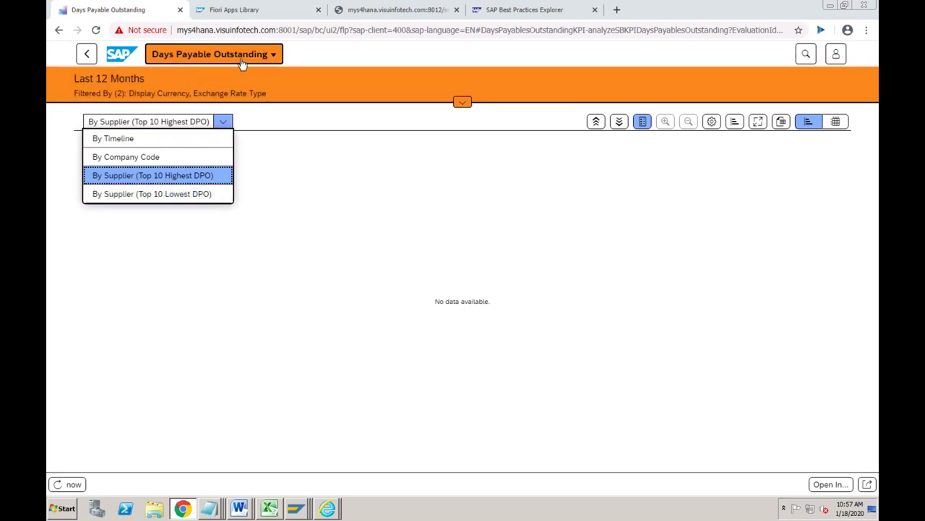
pyautogui.click(243, 121)
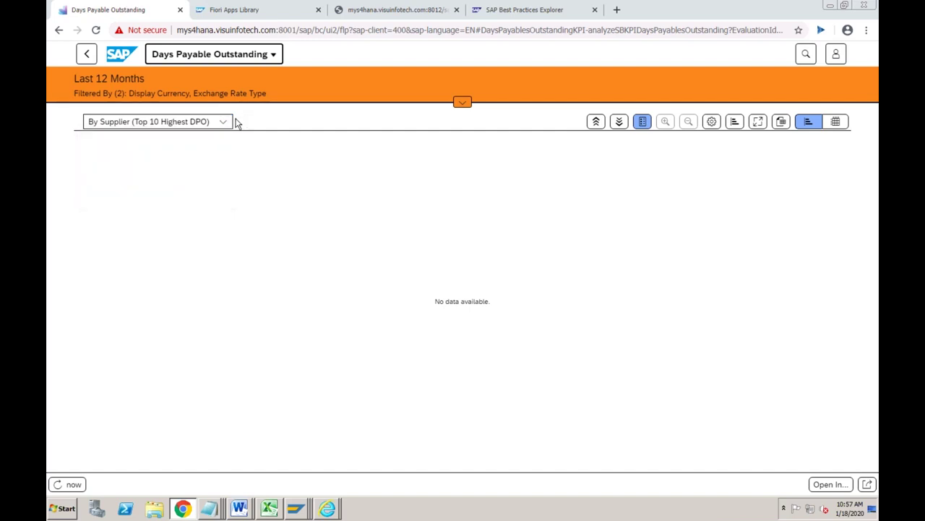
pyautogui.click(222, 121)
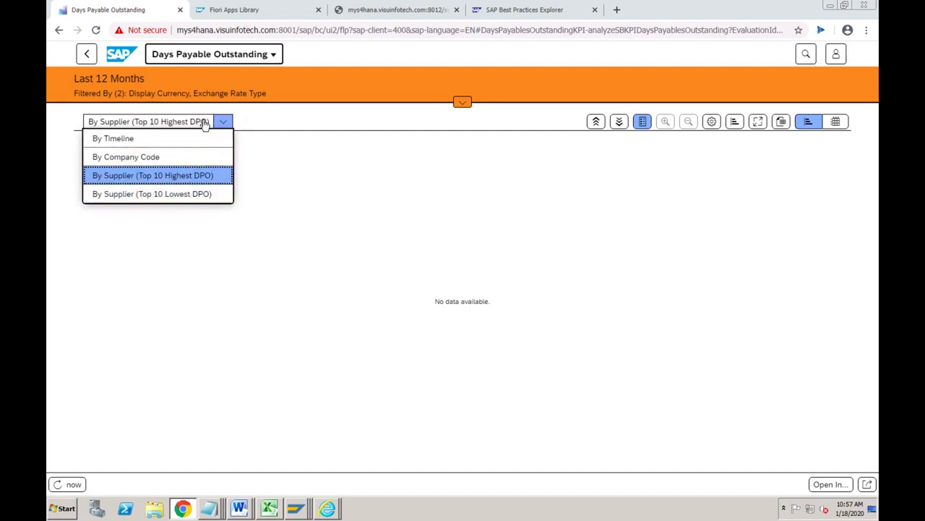
pyautogui.click(142, 251)
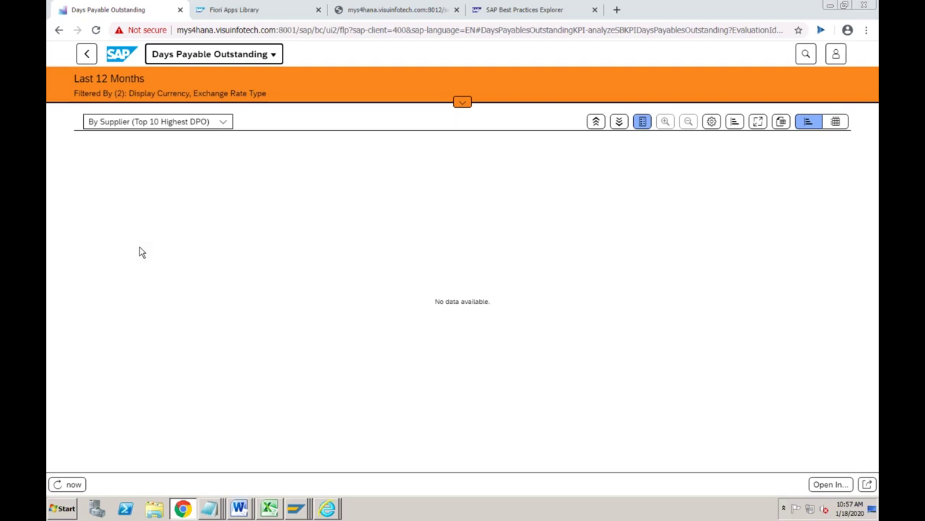
pyautogui.click(208, 509)
# - Append '(Dashboard)' to the '3. Factsheets' line in Notepad and begin a new line
pyautogui.click(206, 483)
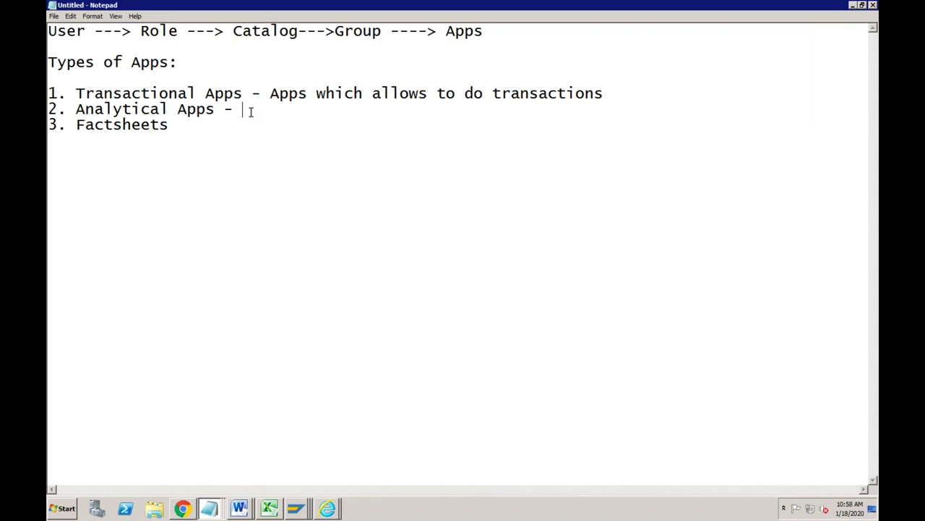
pyautogui.click(181, 126)
pyautogui.write('(Dashboard)')
pyautogui.press('Return')
pyautogui.press('Return')
# - Type 'Guided Configuration' on the new line below the app-types list
pyautogui.write('Gu')
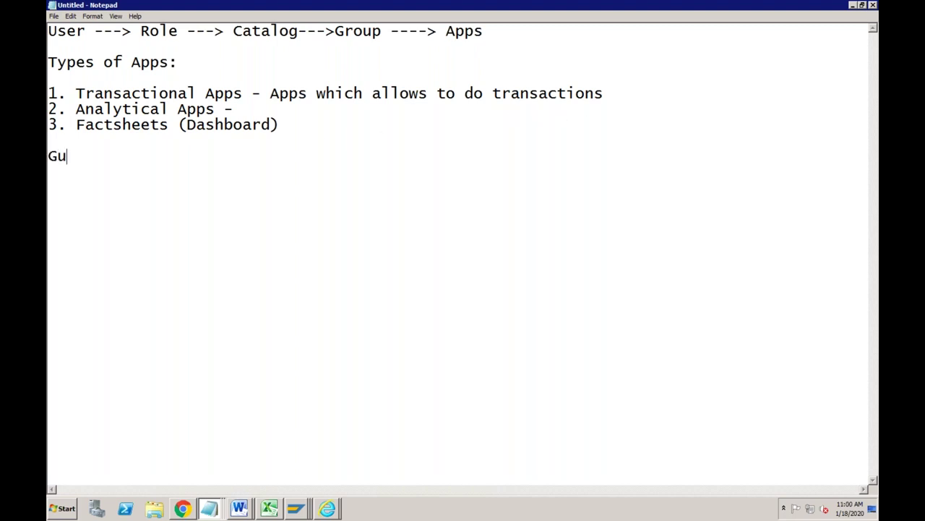
pyautogui.write('ided Conf')
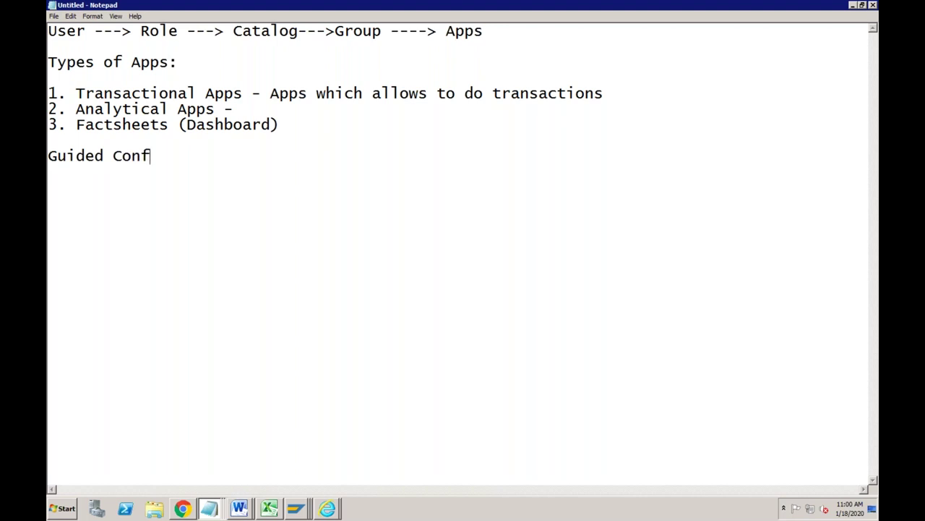
pyautogui.write('iguration')
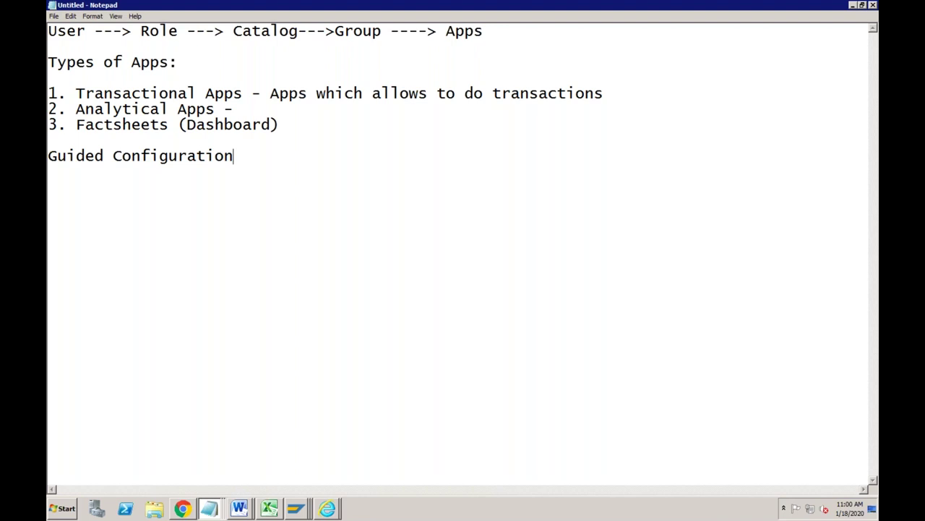
pyautogui.click(288, 127)
pyautogui.click(245, 94)
pyautogui.click(245, 93)
pyautogui.click(183, 508)
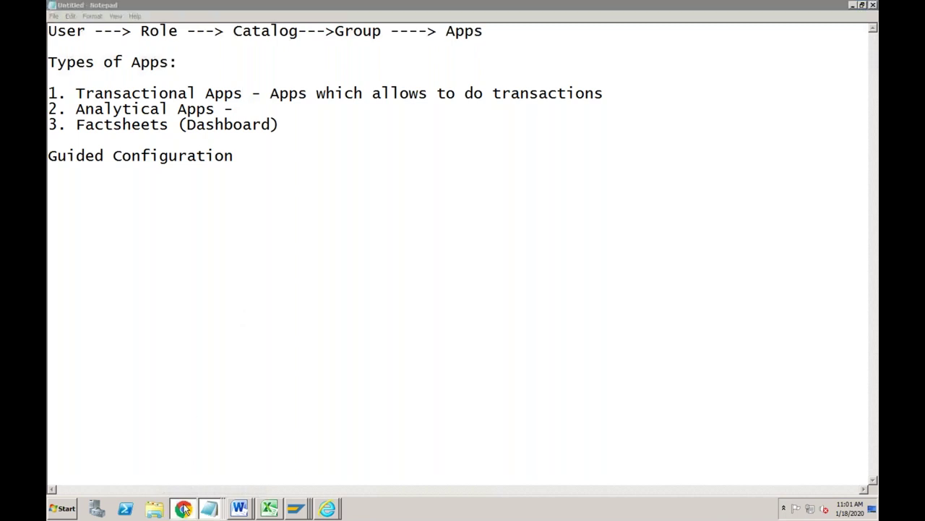
# - Replace the analytics search in Fiori Apps Library with a 'factsheet' search
pyautogui.click(232, 15)
pyautogui.click(98, 101)
pyautogui.doubleClick(98, 101)
pyautogui.write('factsheet')
pyautogui.press('Return')
pyautogui.hotkey('ctrl', 'a')
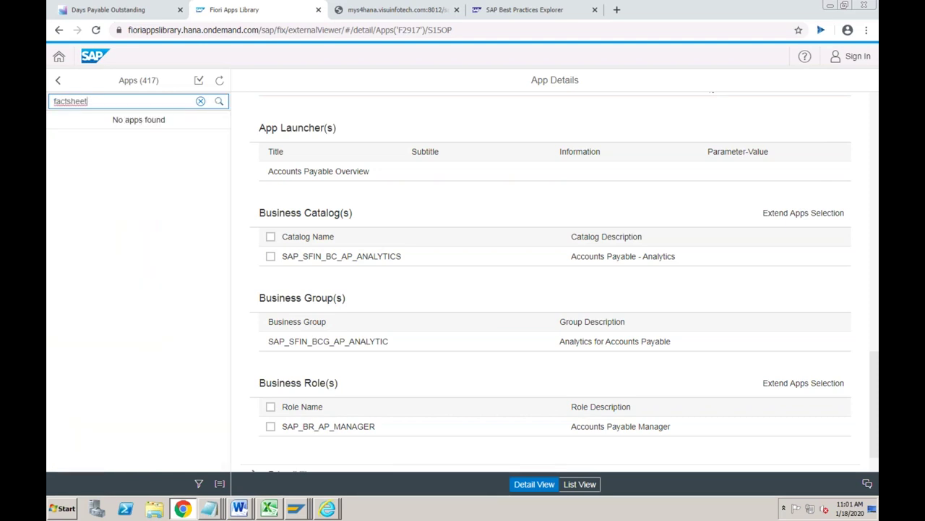
pyautogui.press('Return')
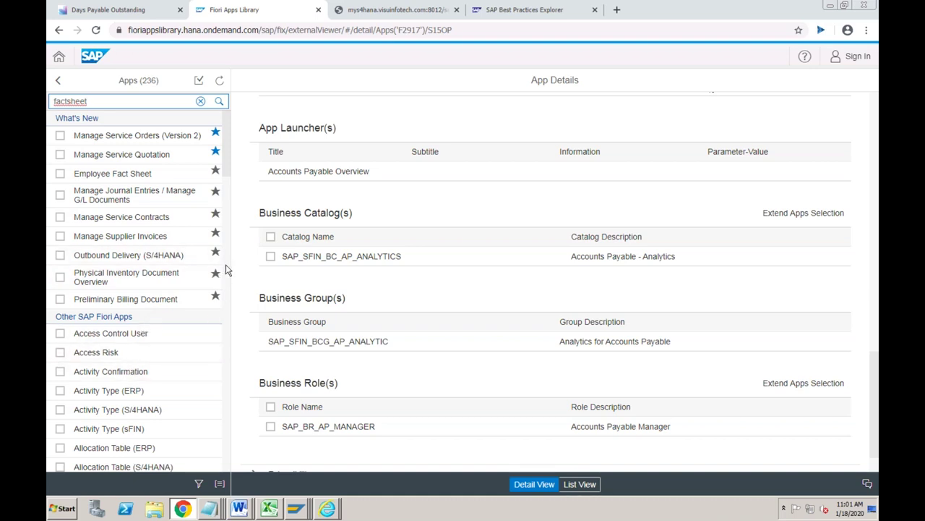
# - Open Fixed Asset (S/4HANA) F1726 and view its configuration: FIN_FS_FASSET and CB_FIXED_ASSET_SRV
pyautogui.scroll(-5, 226, 270)
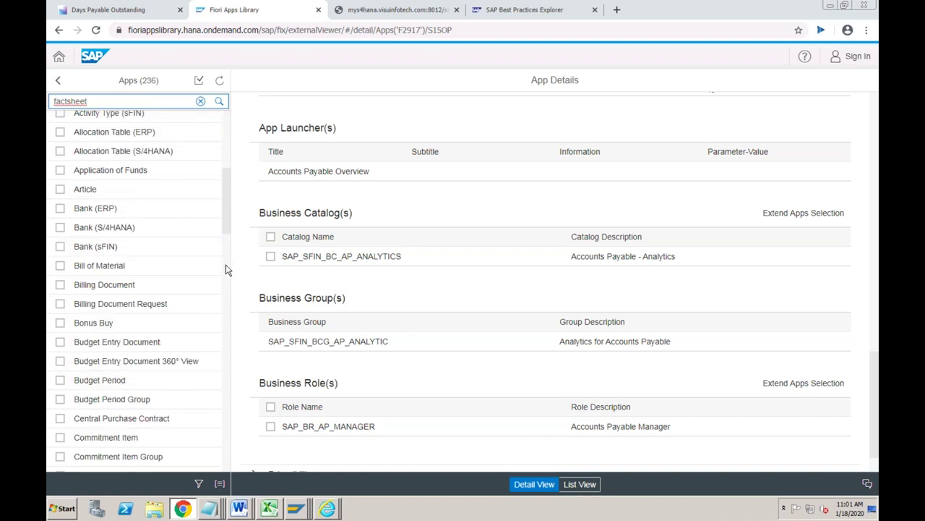
pyautogui.scroll(-5, 226, 270)
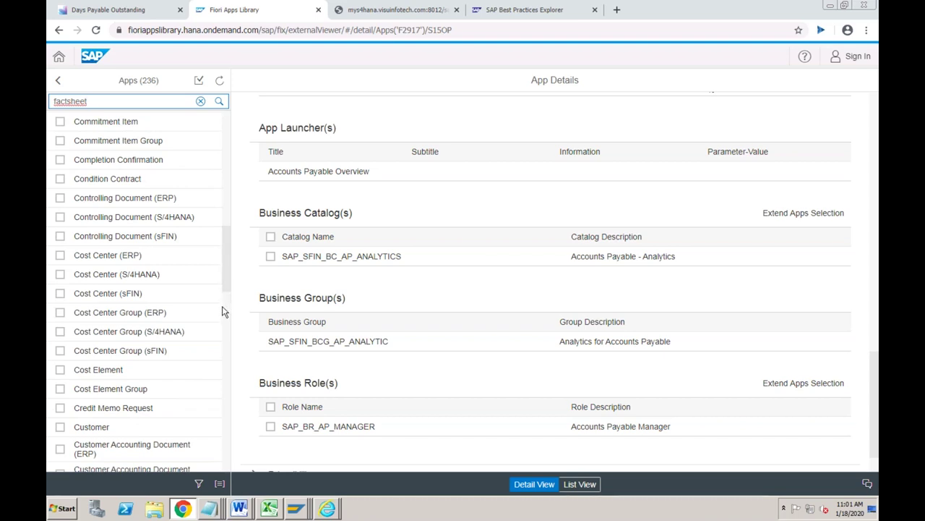
pyautogui.scroll(-5, 223, 311)
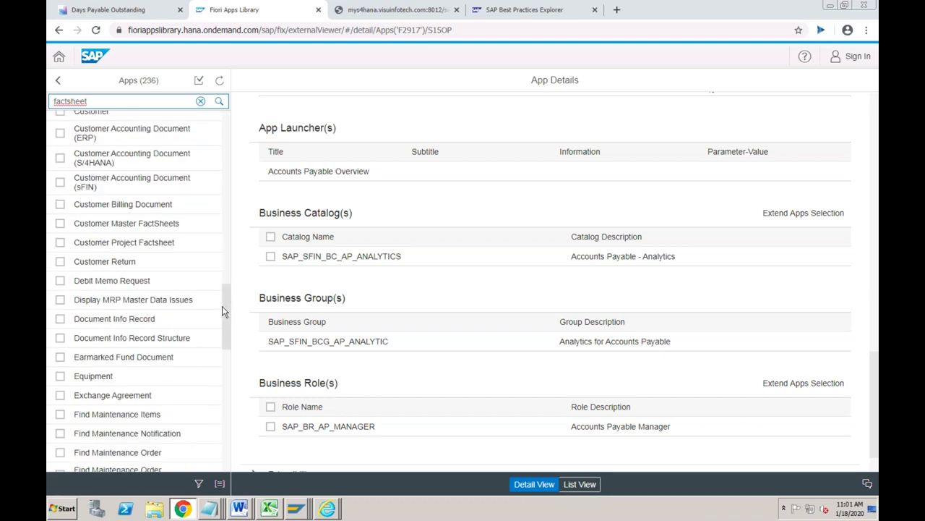
pyautogui.scroll(-5, 222, 360)
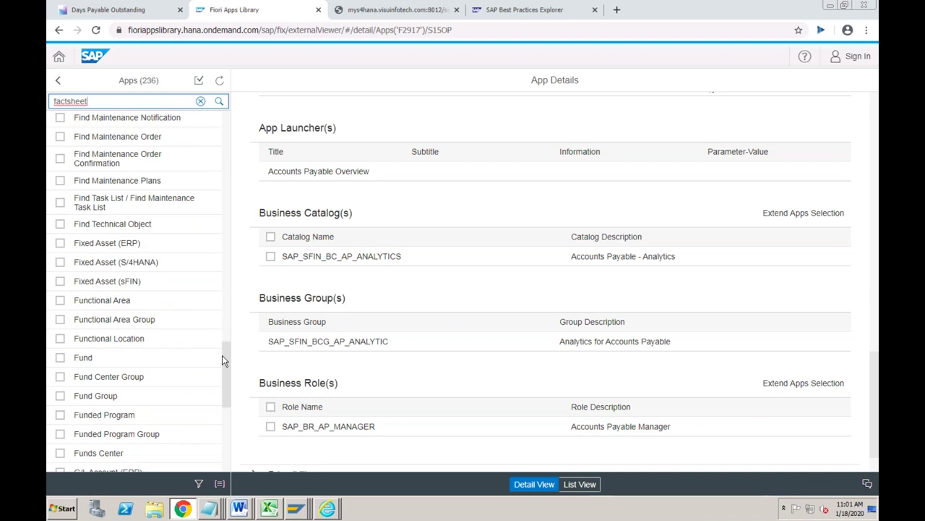
pyautogui.click(140, 264)
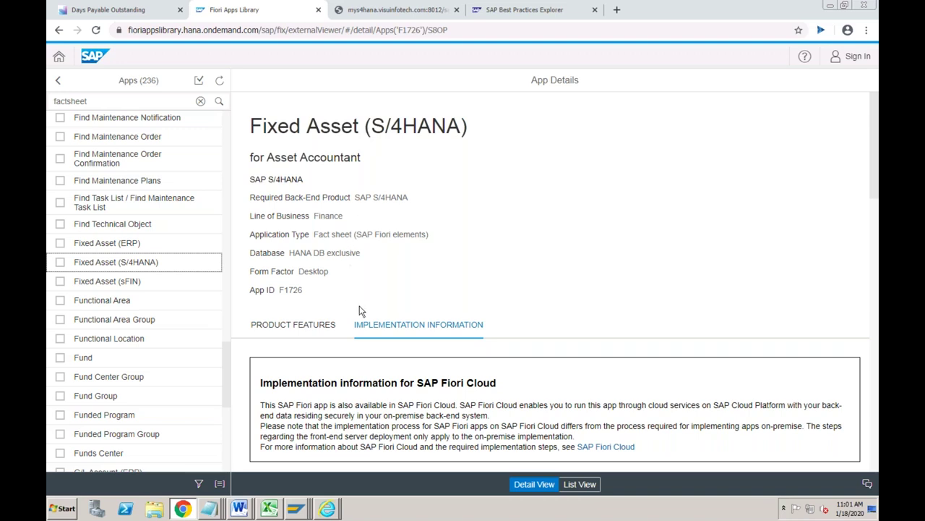
pyautogui.click(875, 215)
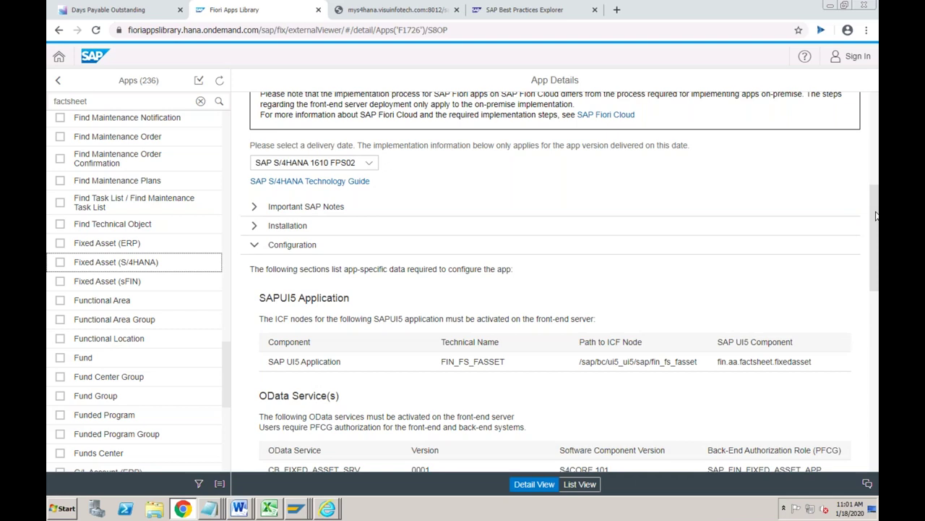